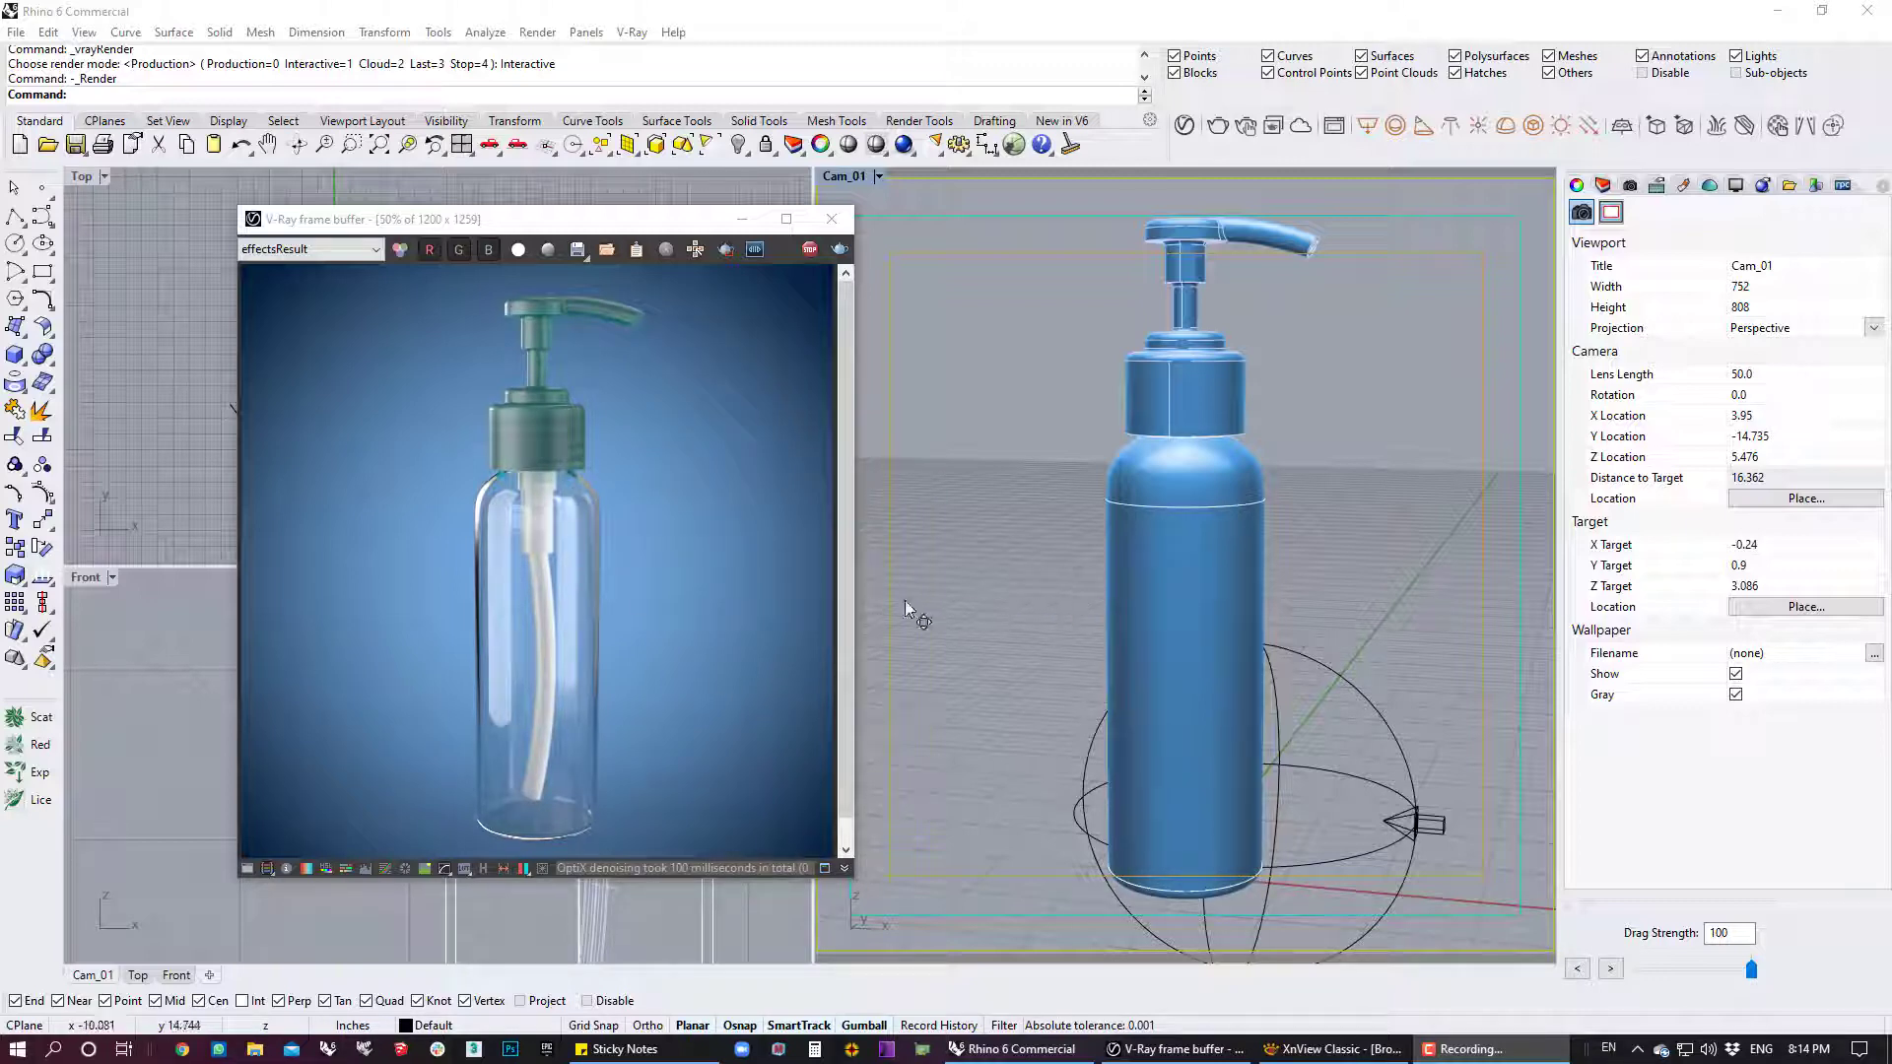
Switch to XnView, examine the Mariners_Logo and Mariners_Logo_Mask images, and return to Rhino
left_click(1325, 1049)
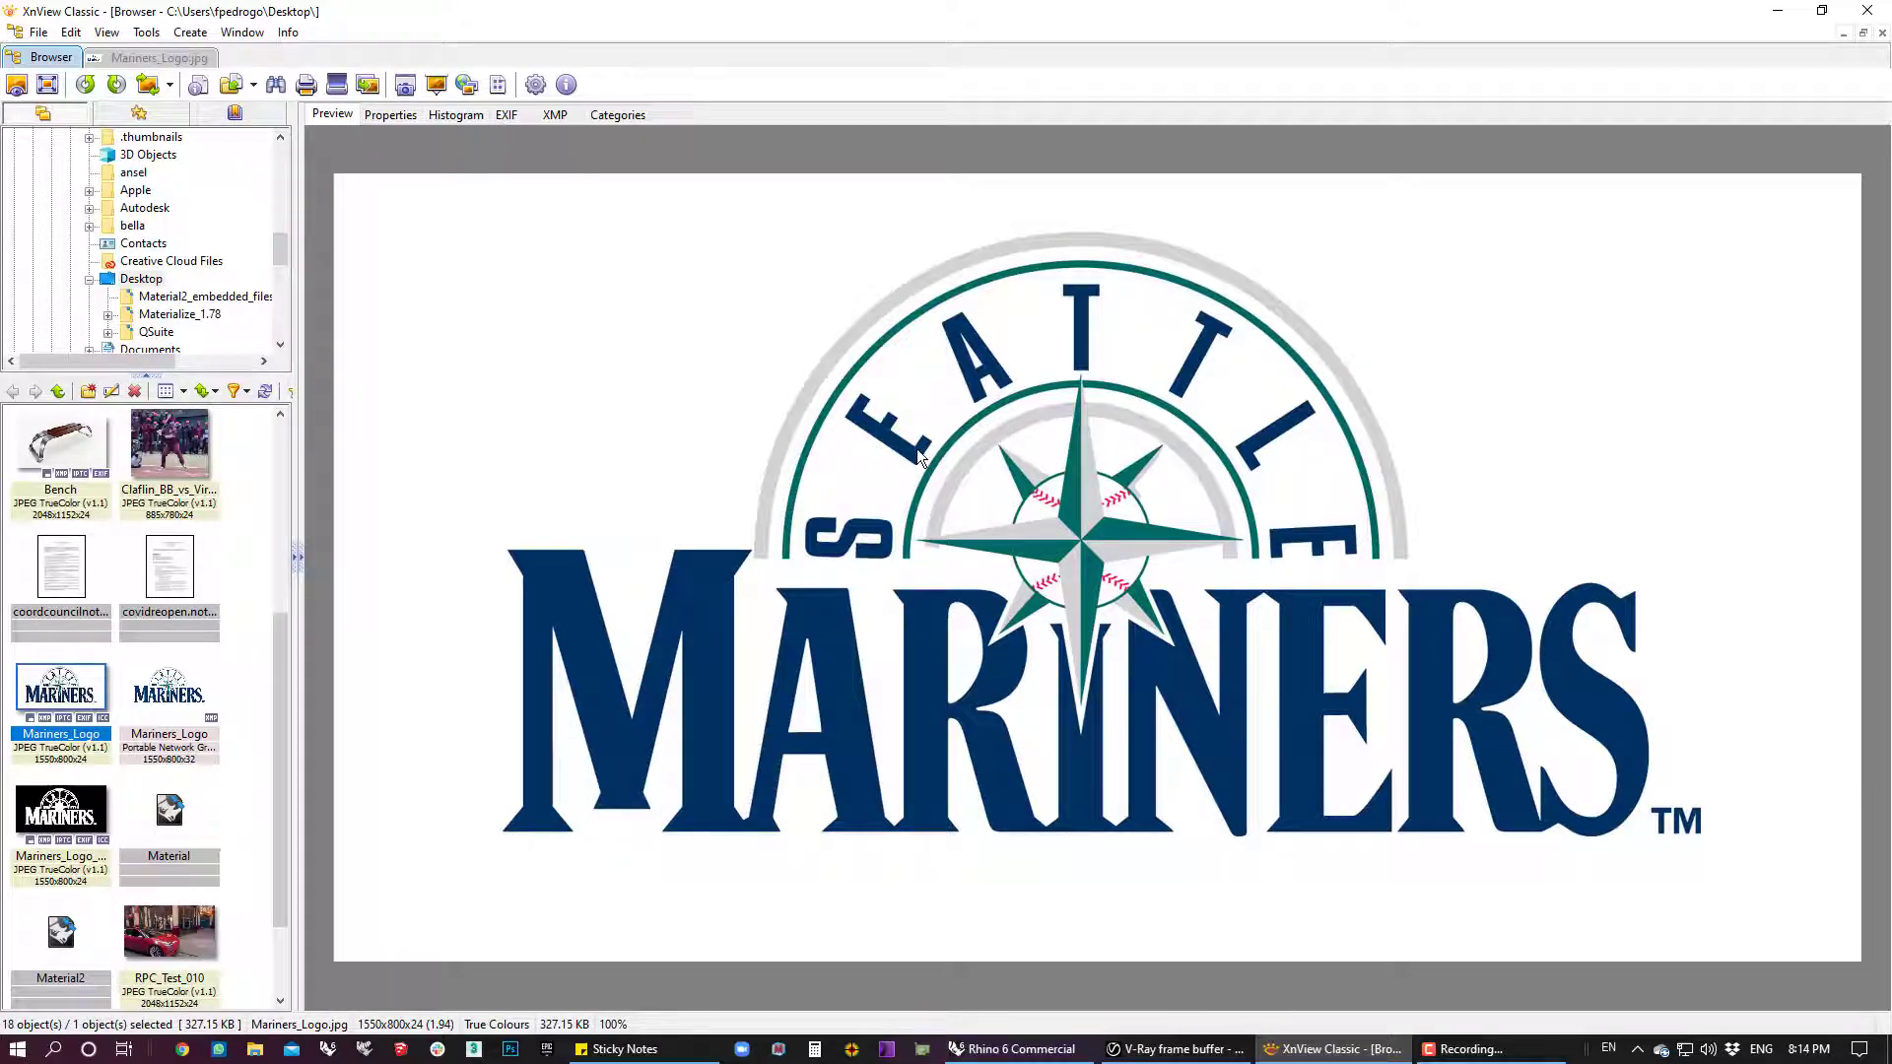
left_click(88, 808)
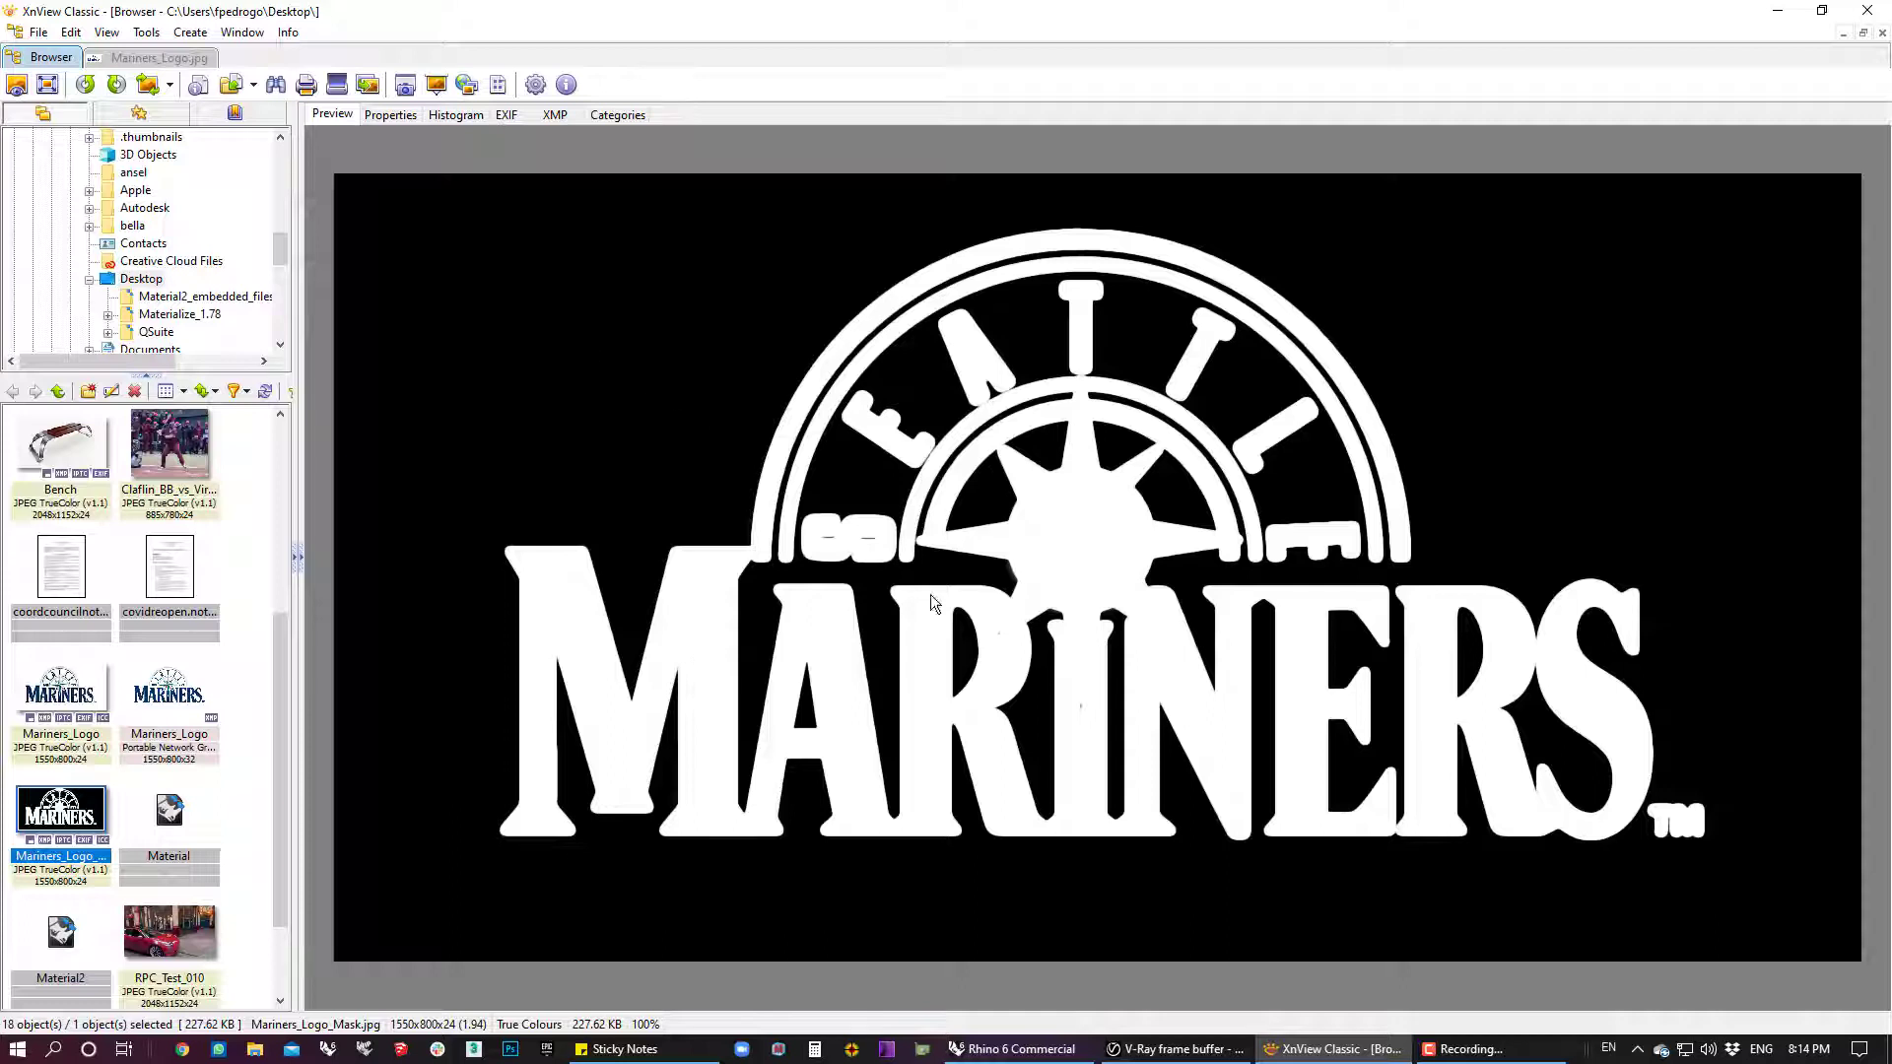
left_click(1015, 1048)
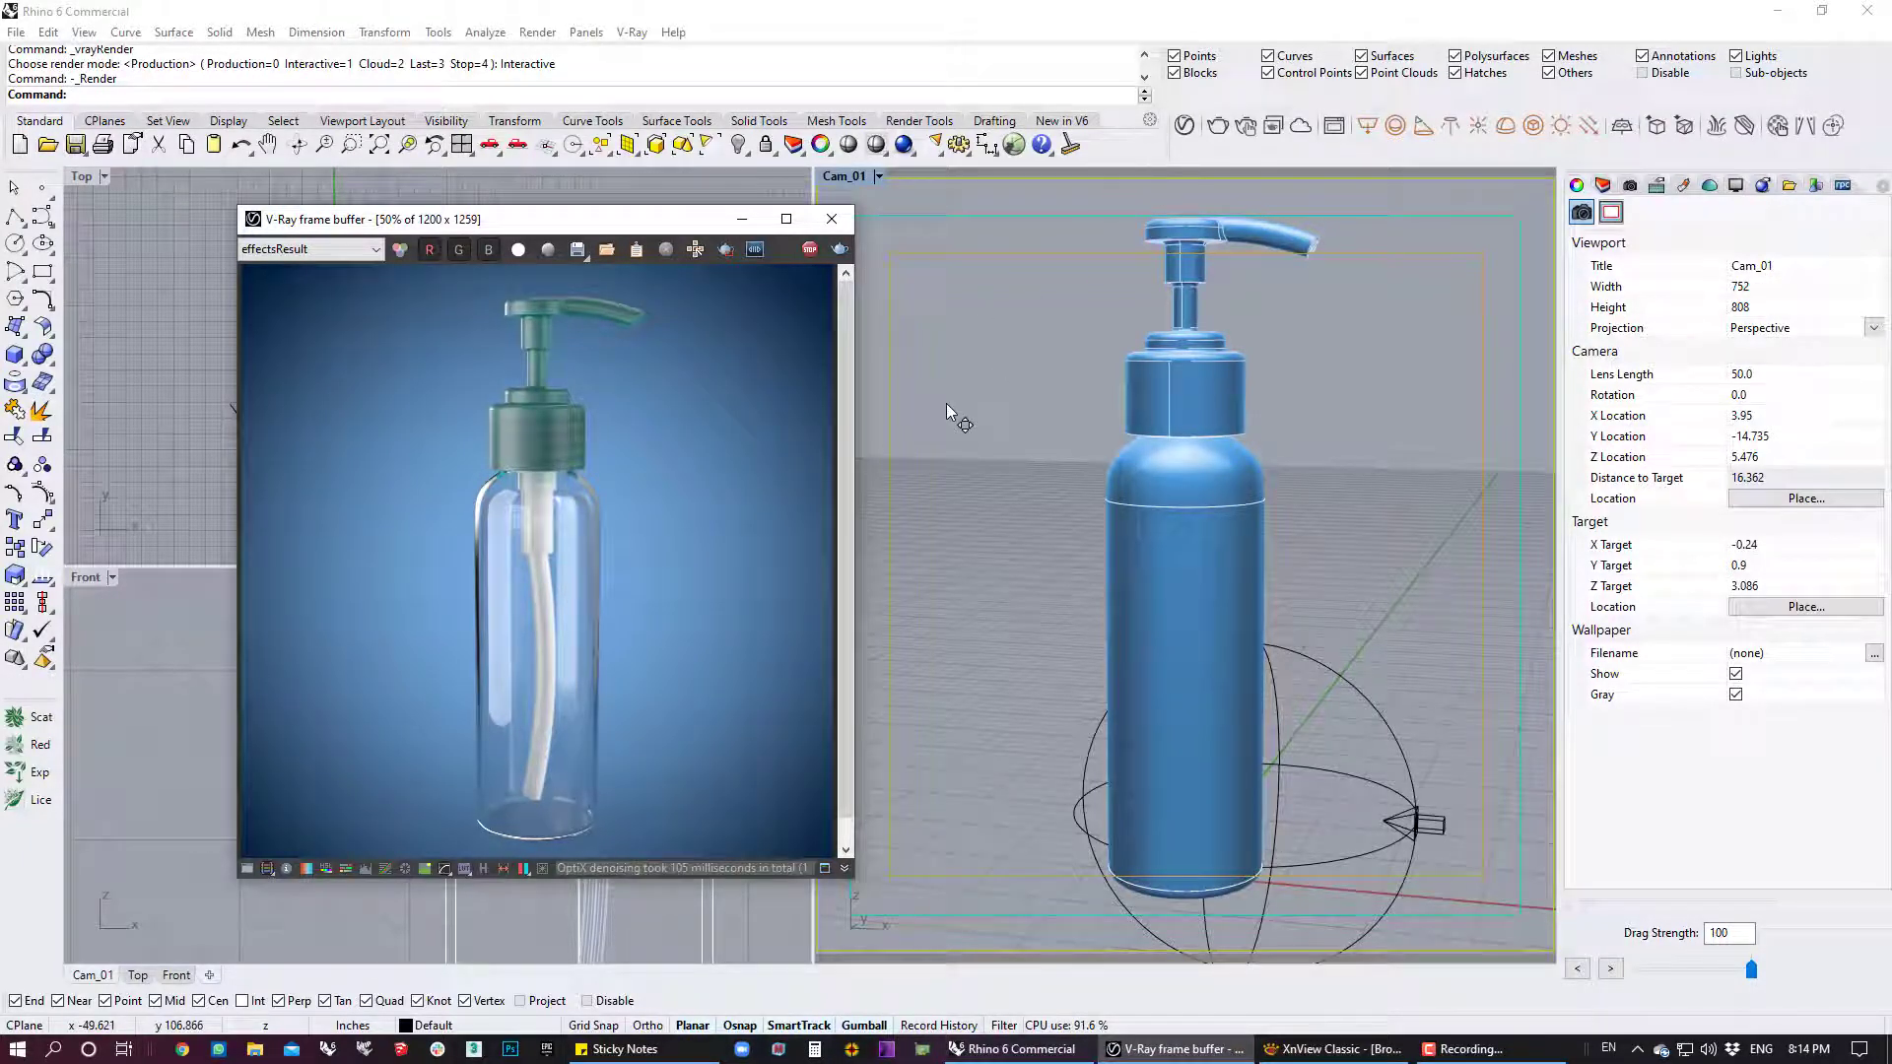
Open the V-Ray Asset Editor and add a VRay Mtl layer above Glass_Mat in the PolyCarbonate material
left_click(1184, 125)
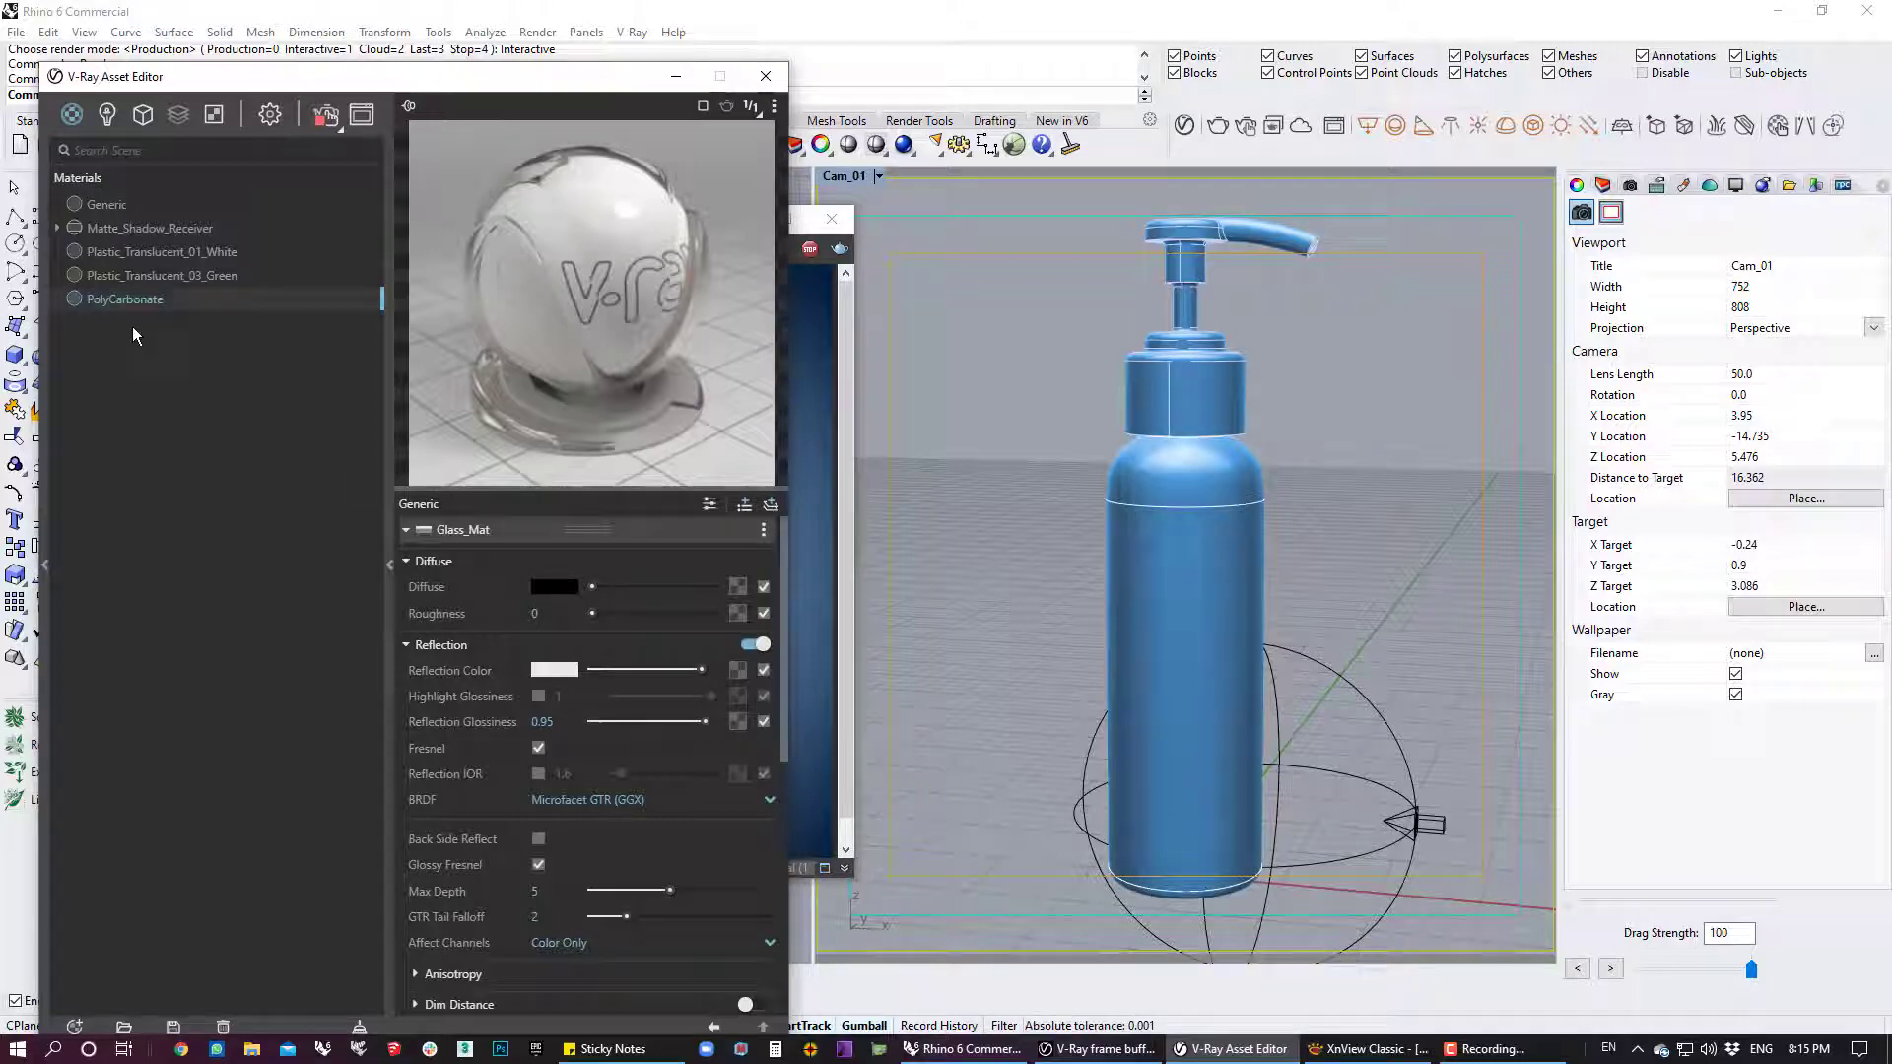
left_click_drag(592, 74, 1518, 30)
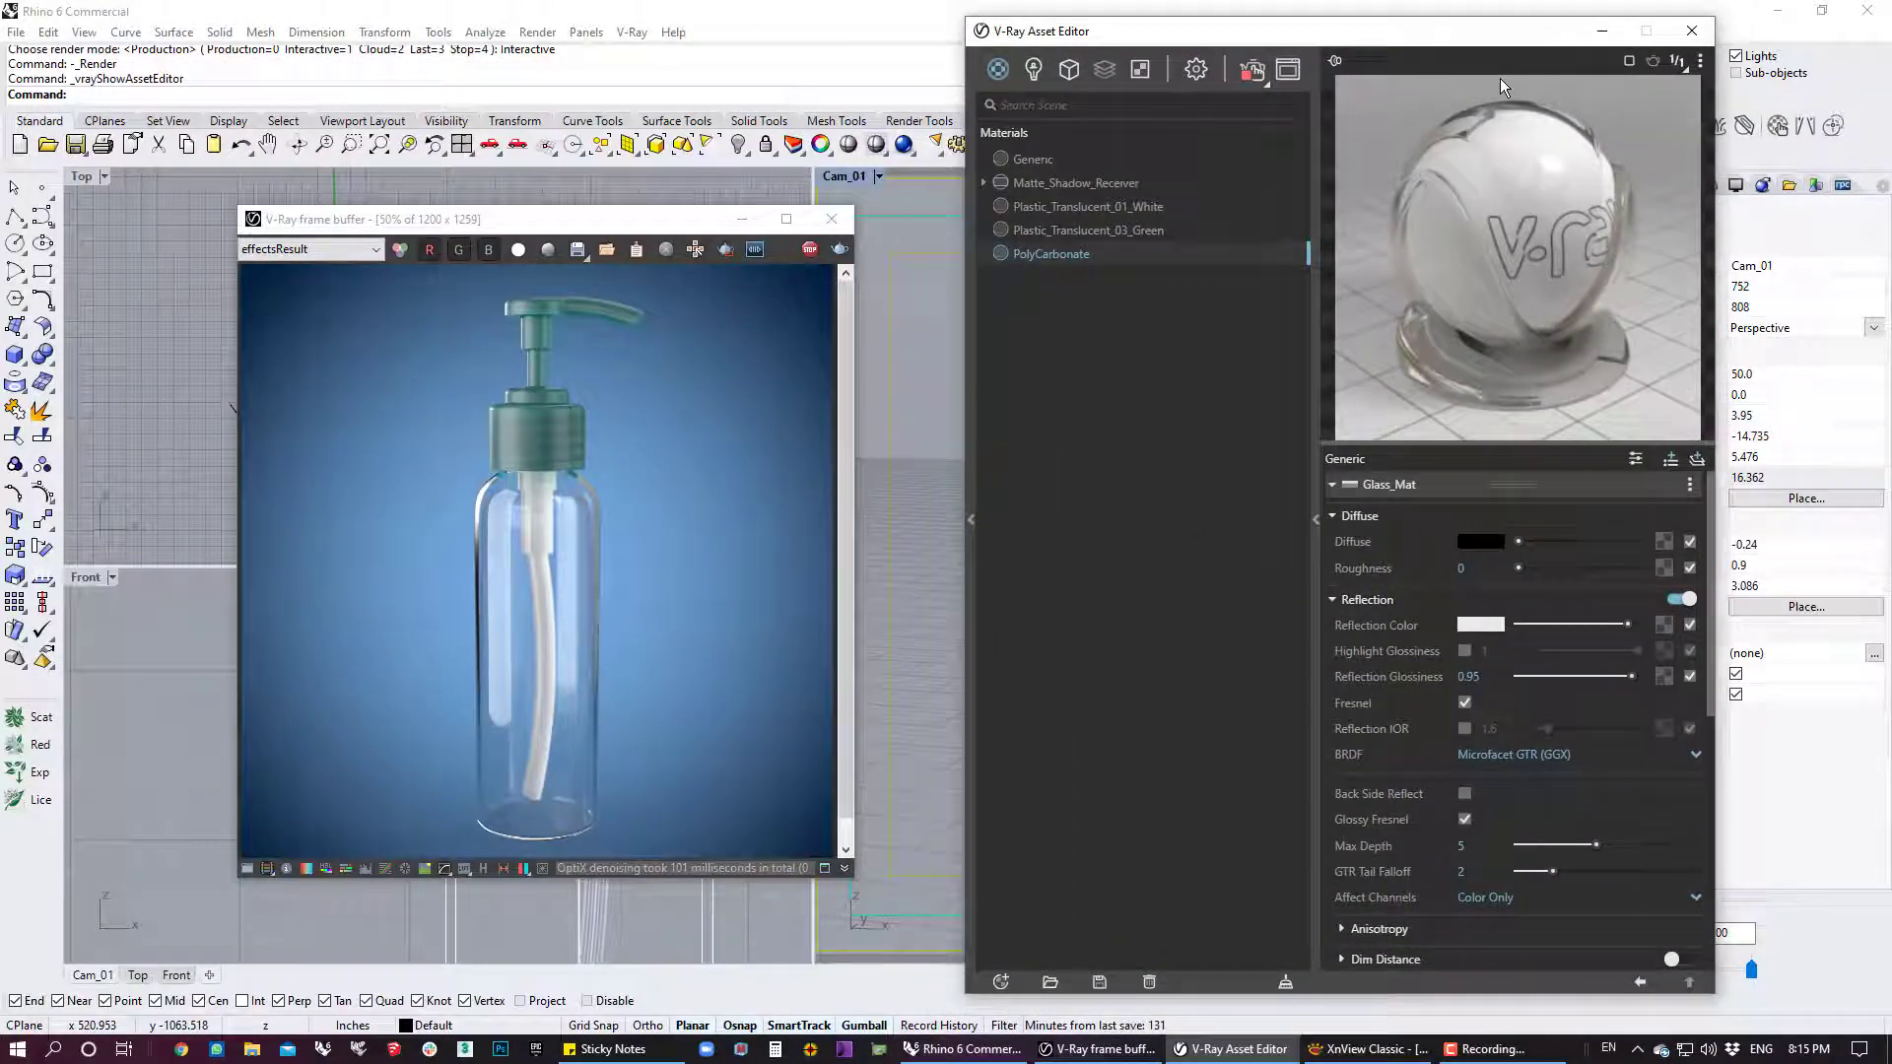
left_click(1333, 486)
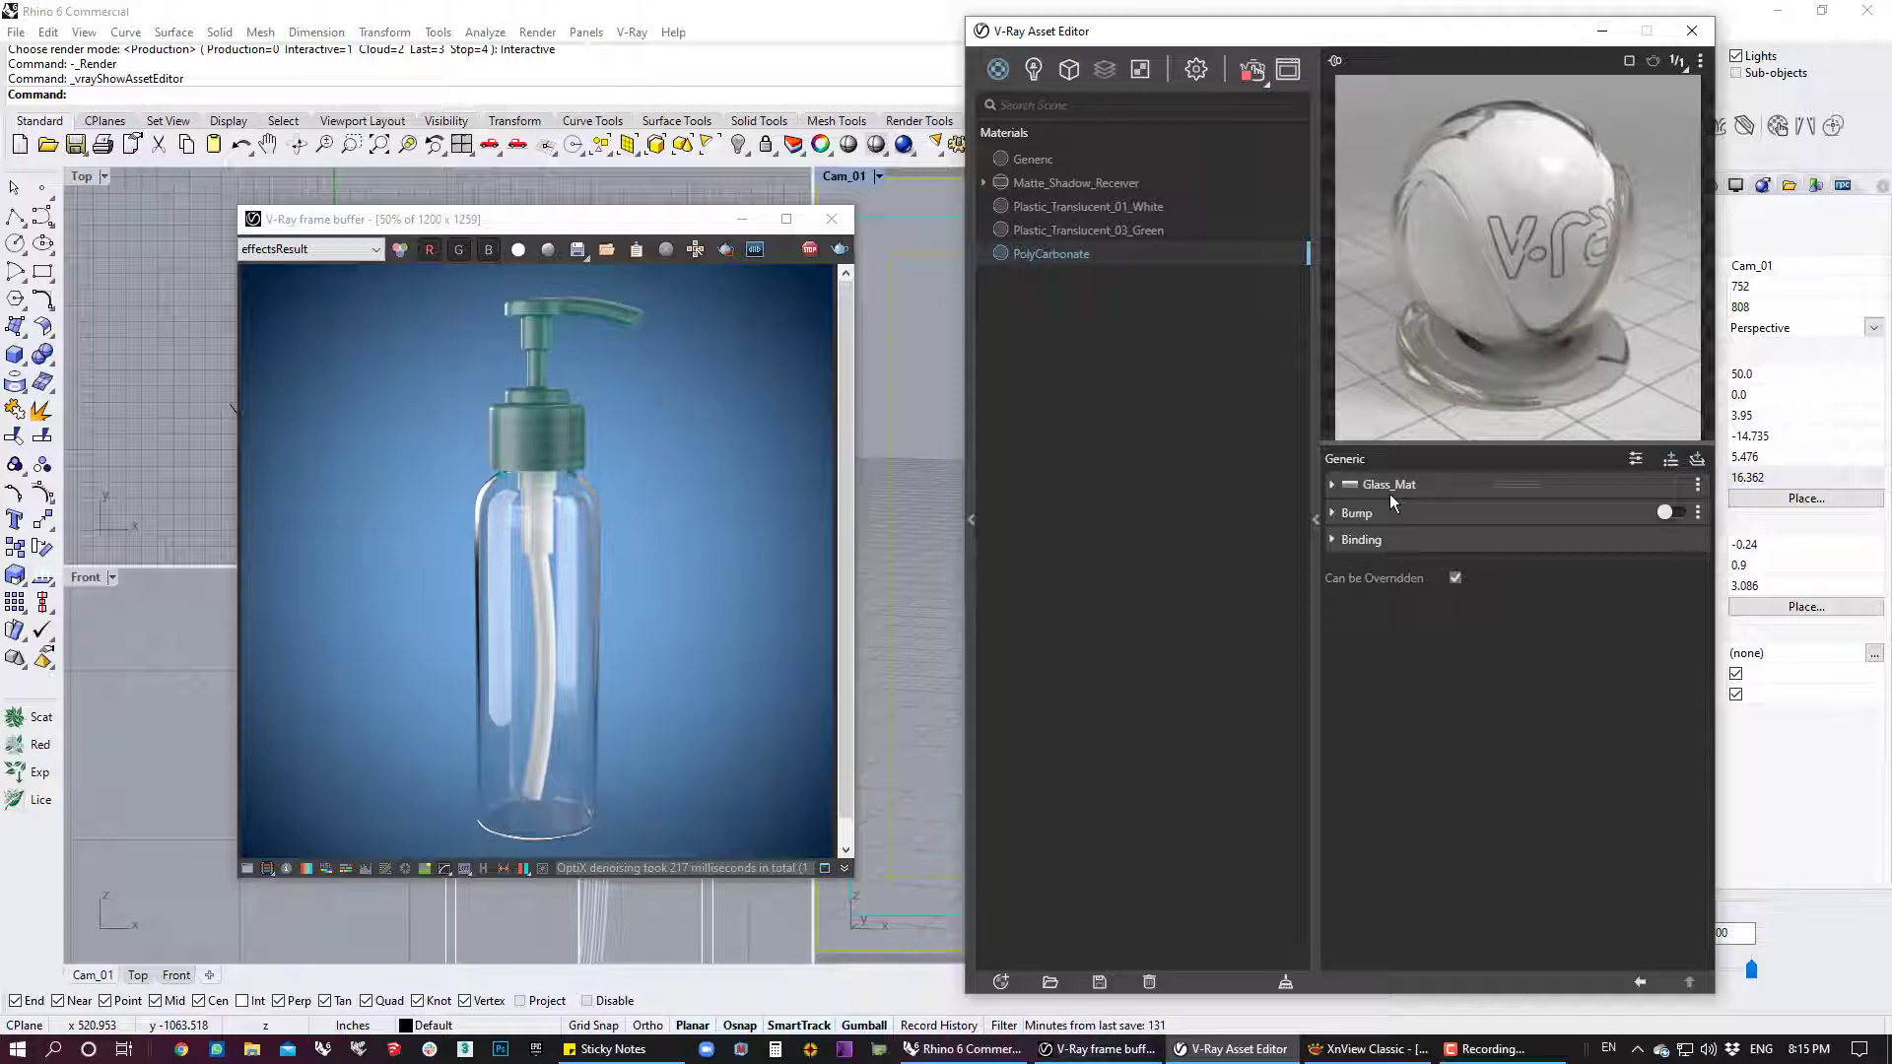
left_click(1695, 463)
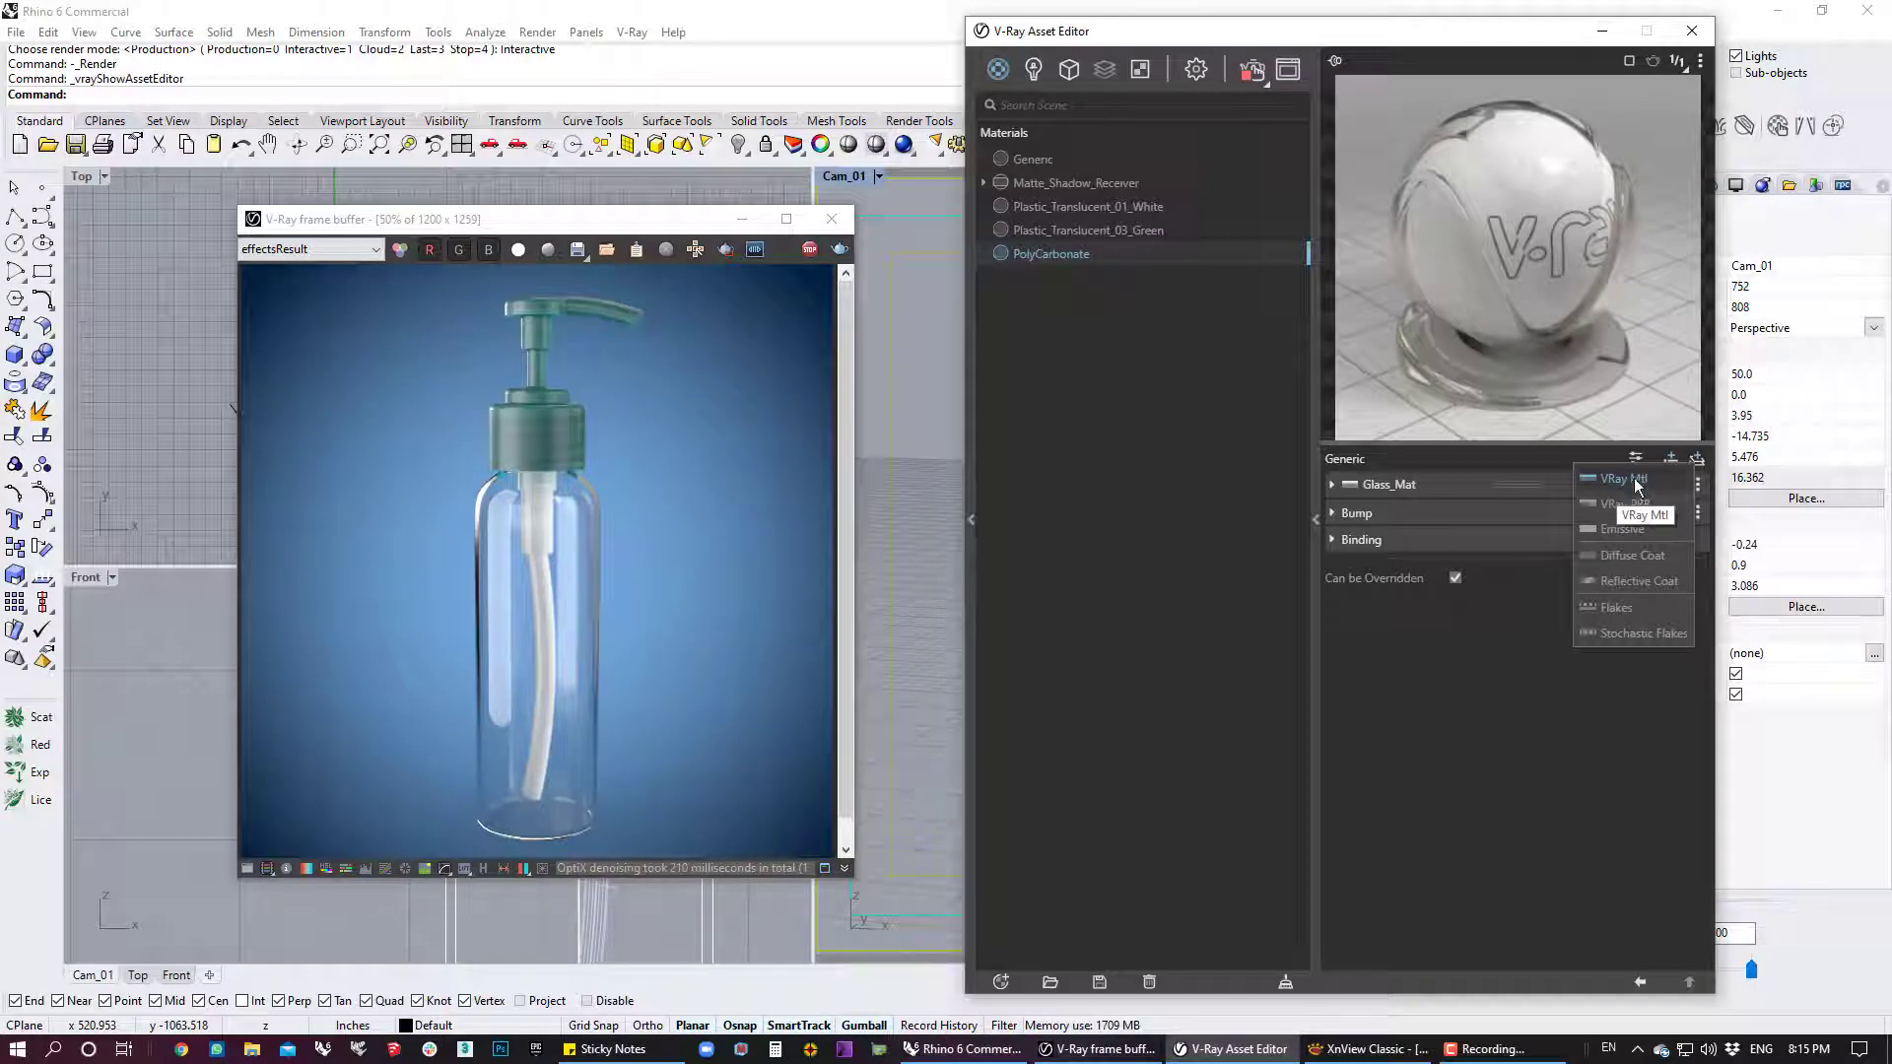
left_click(1627, 480)
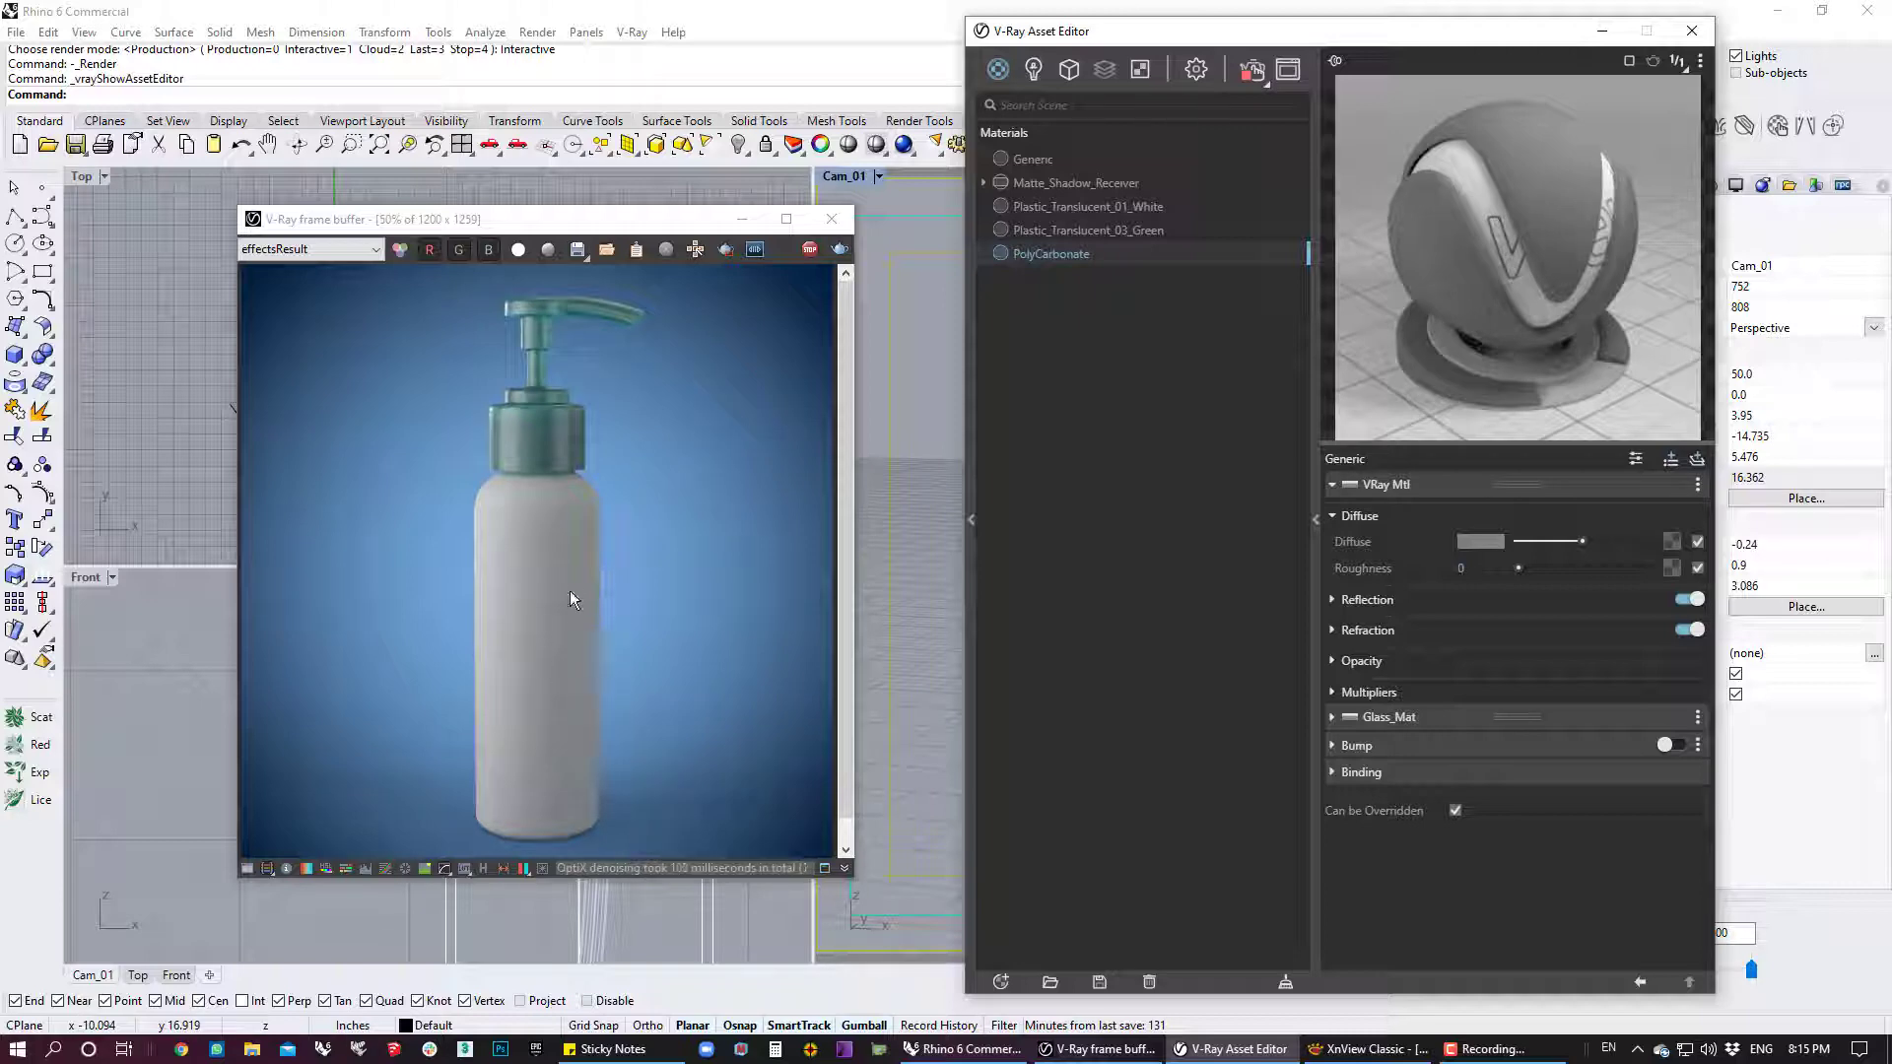
Rename the new VRay Mtl layer of the PolyCarbonate material as Decal
left_click(1697, 484)
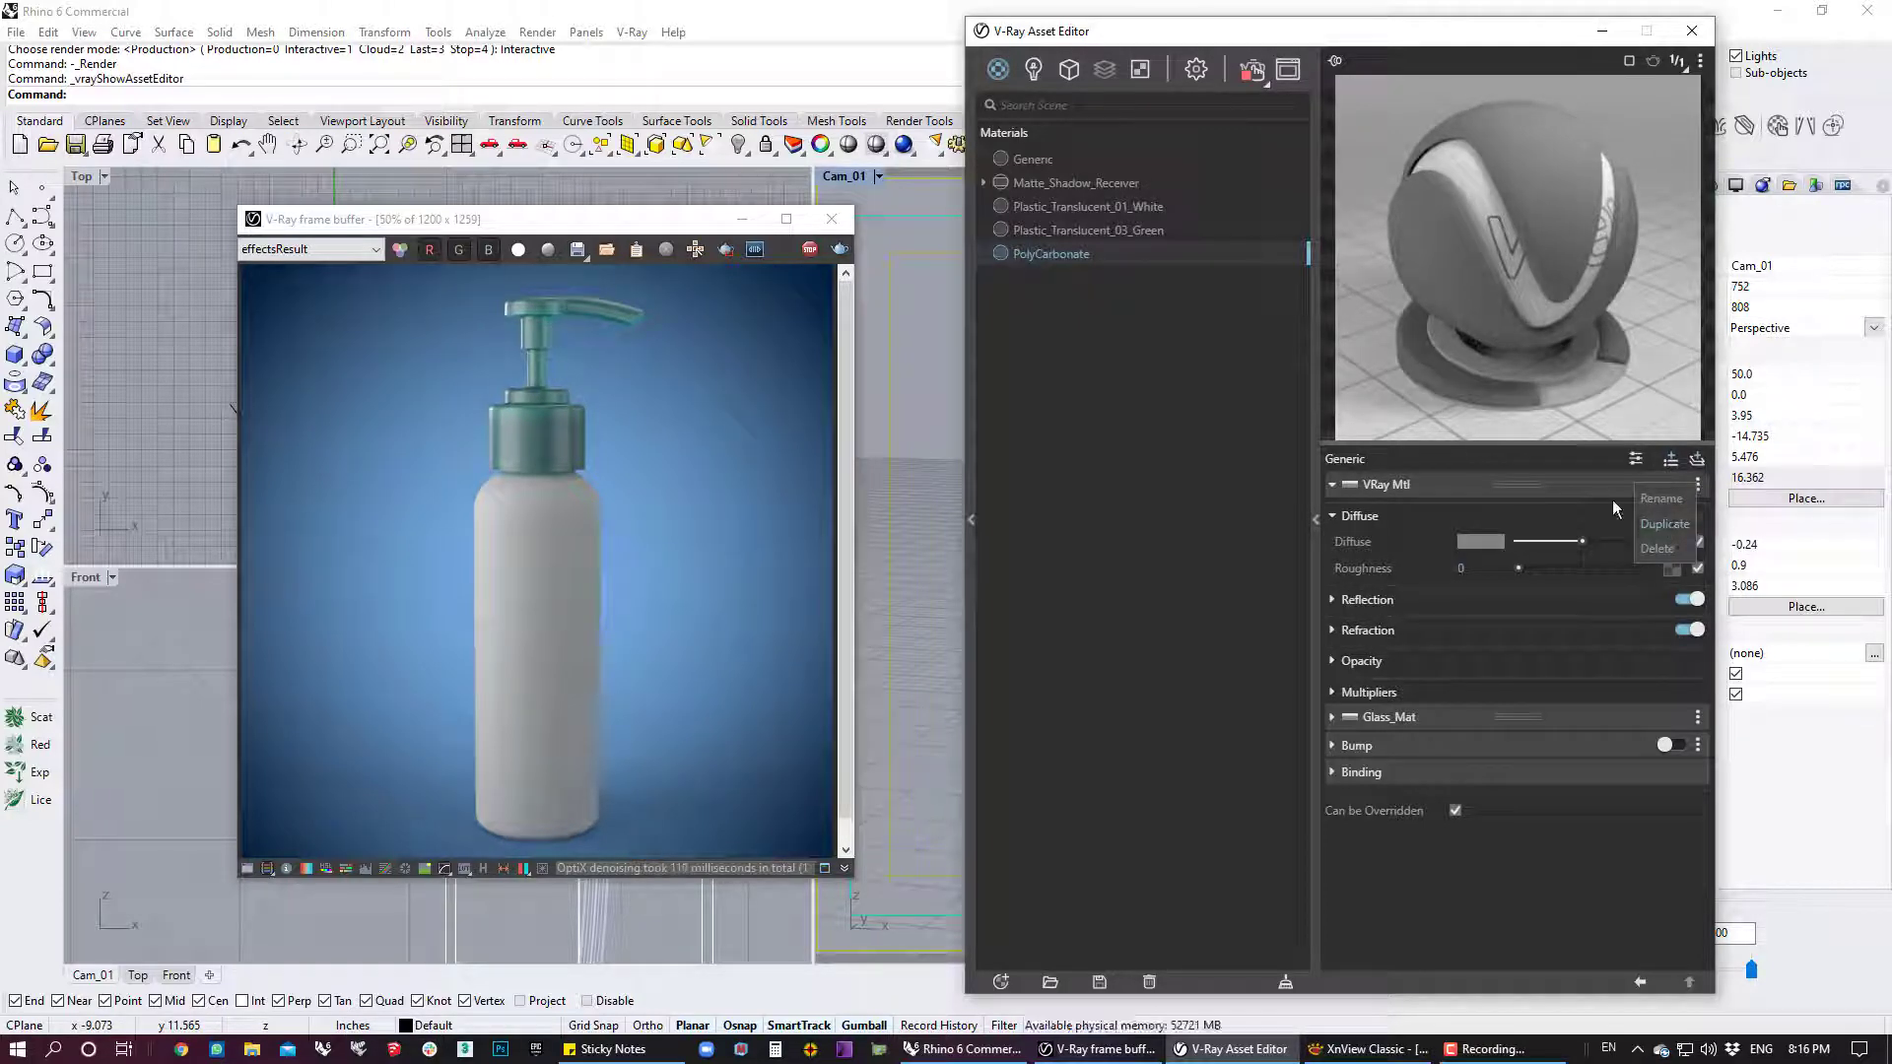
left_click(1660, 499)
key("ctrl+a")
key("BackSpace")
type("Decal")
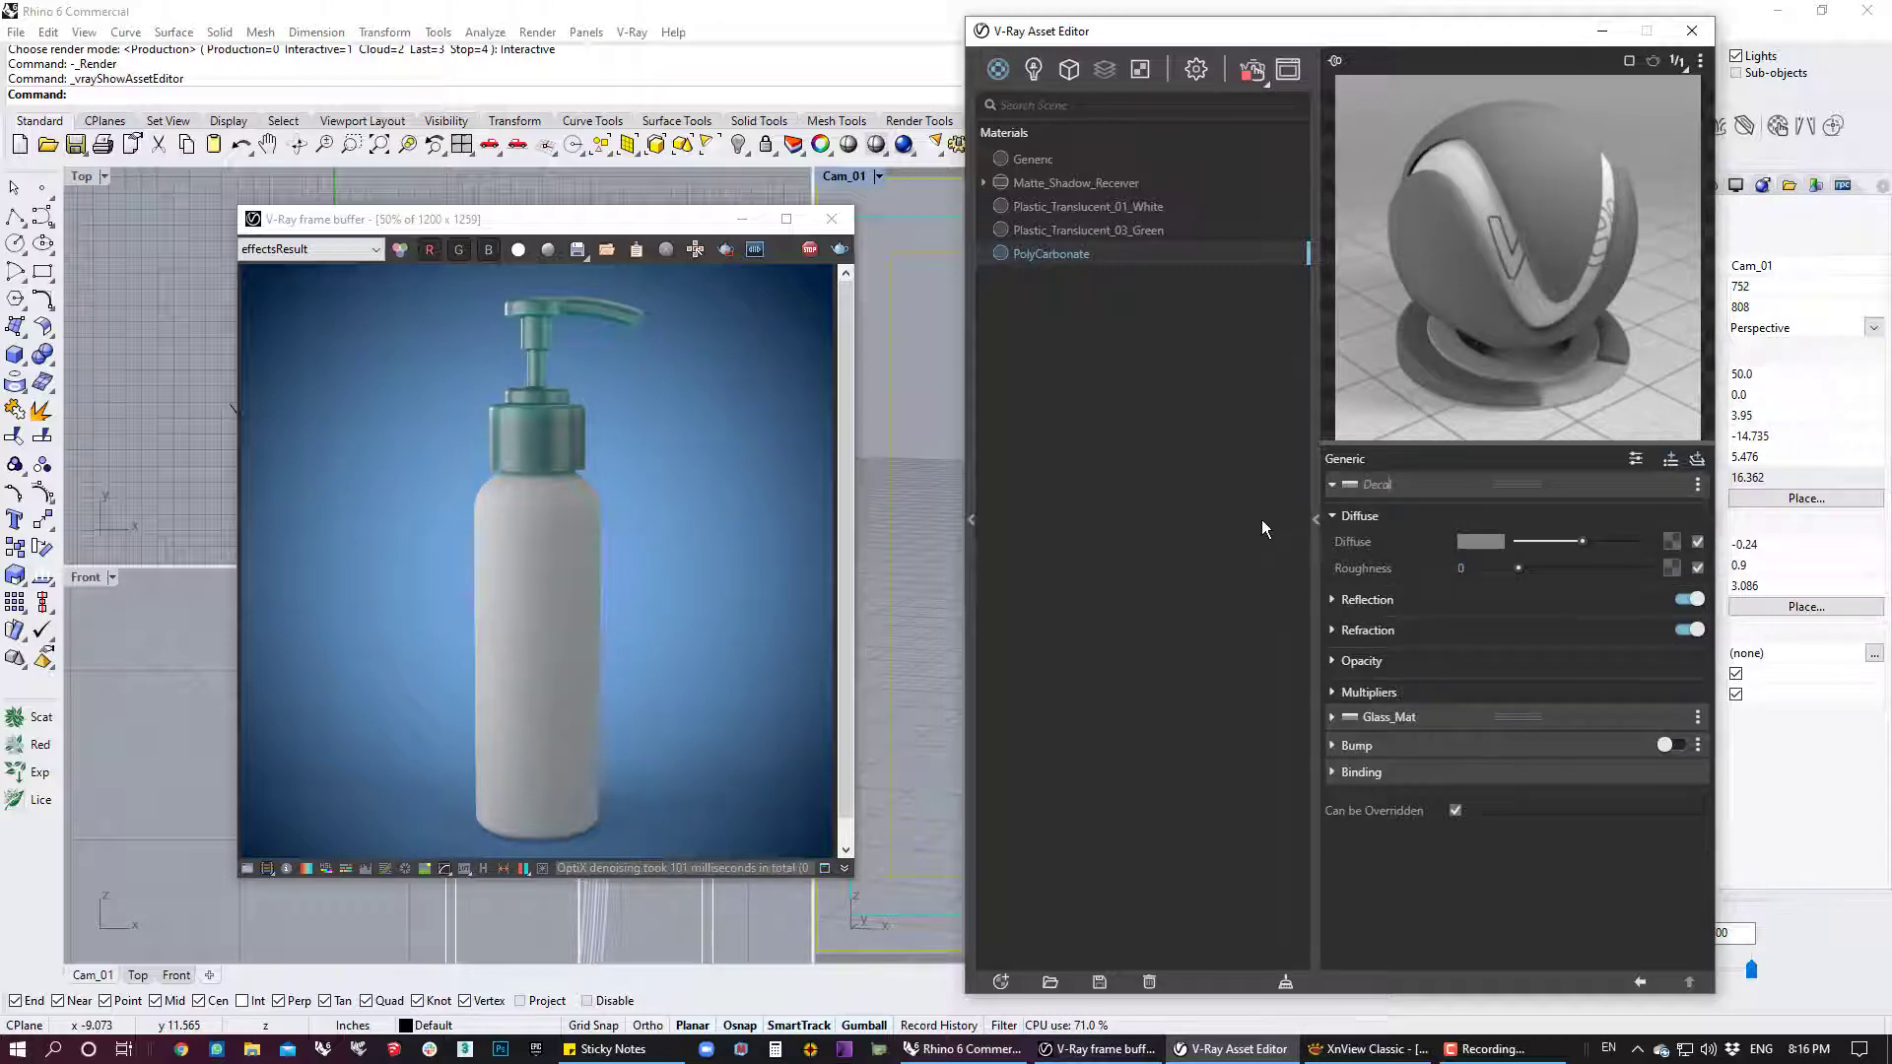
key("Return")
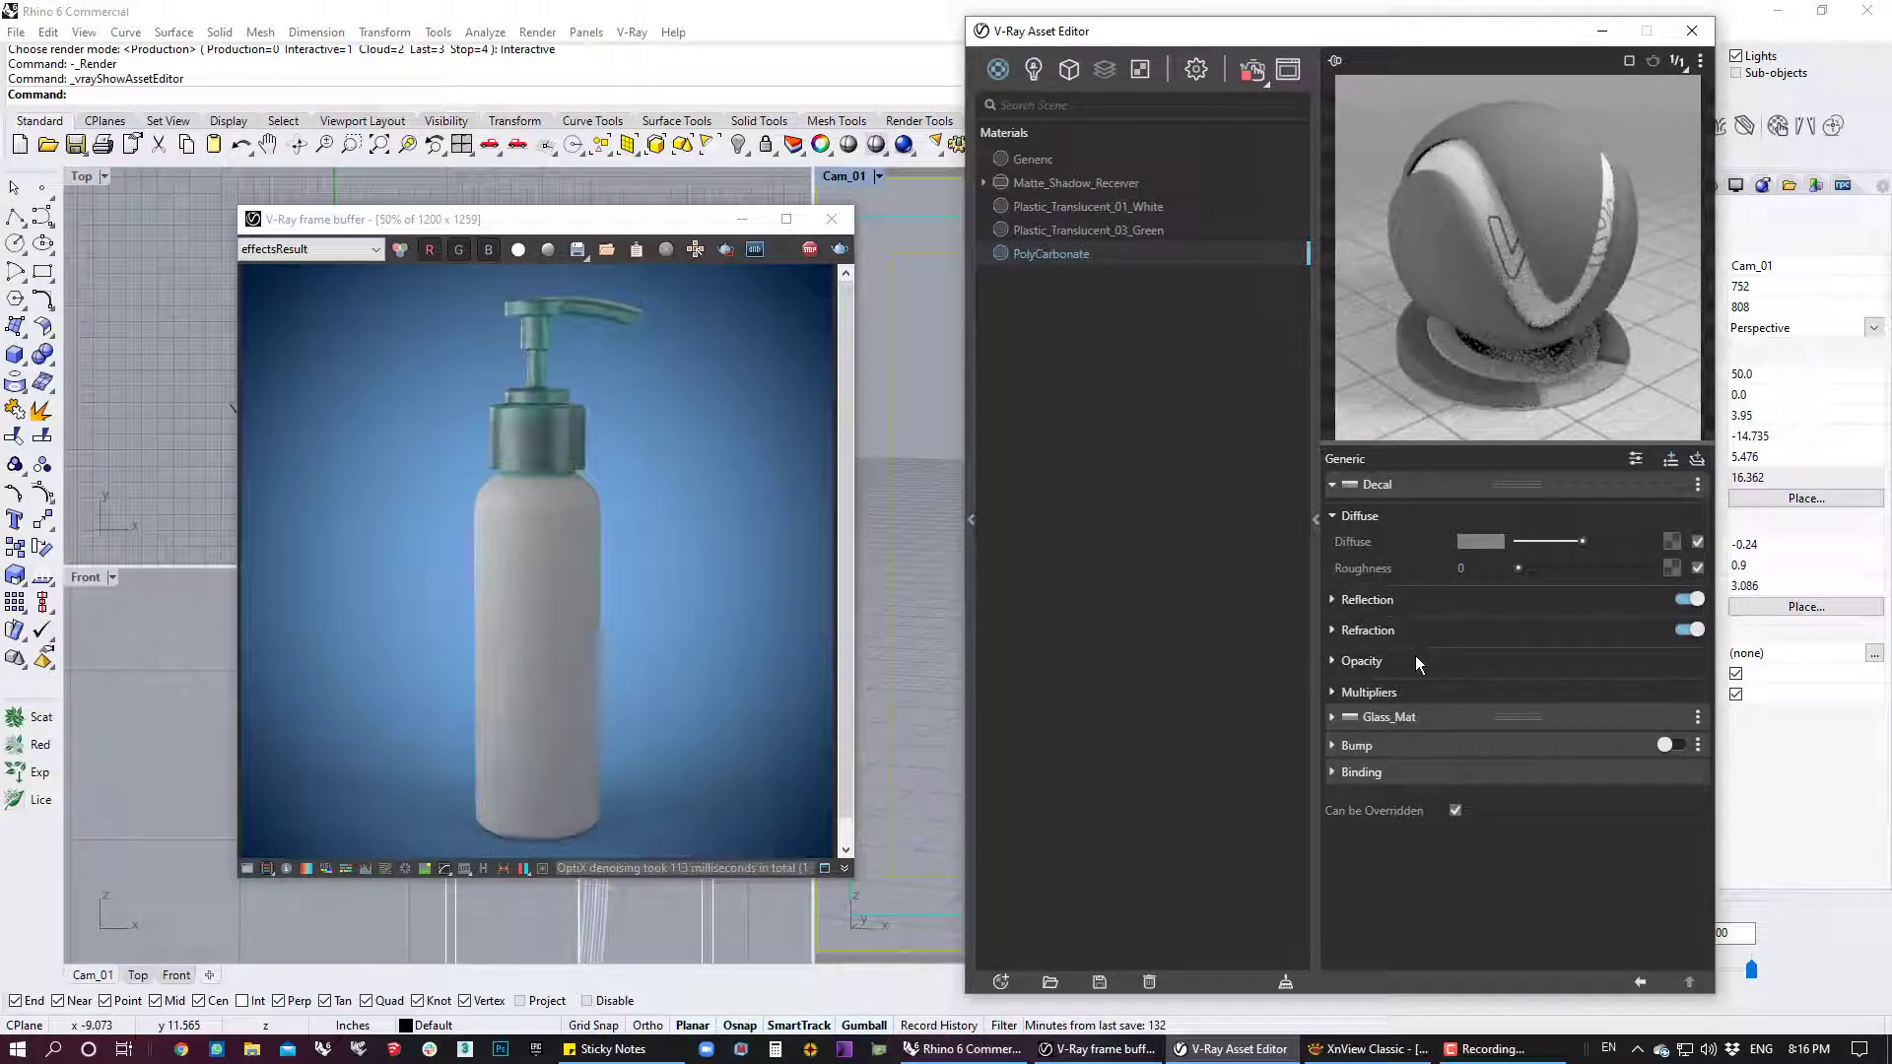
Try the Decal layer's opacity at 0 and 0.5, and return it to 1
left_click(1380, 665)
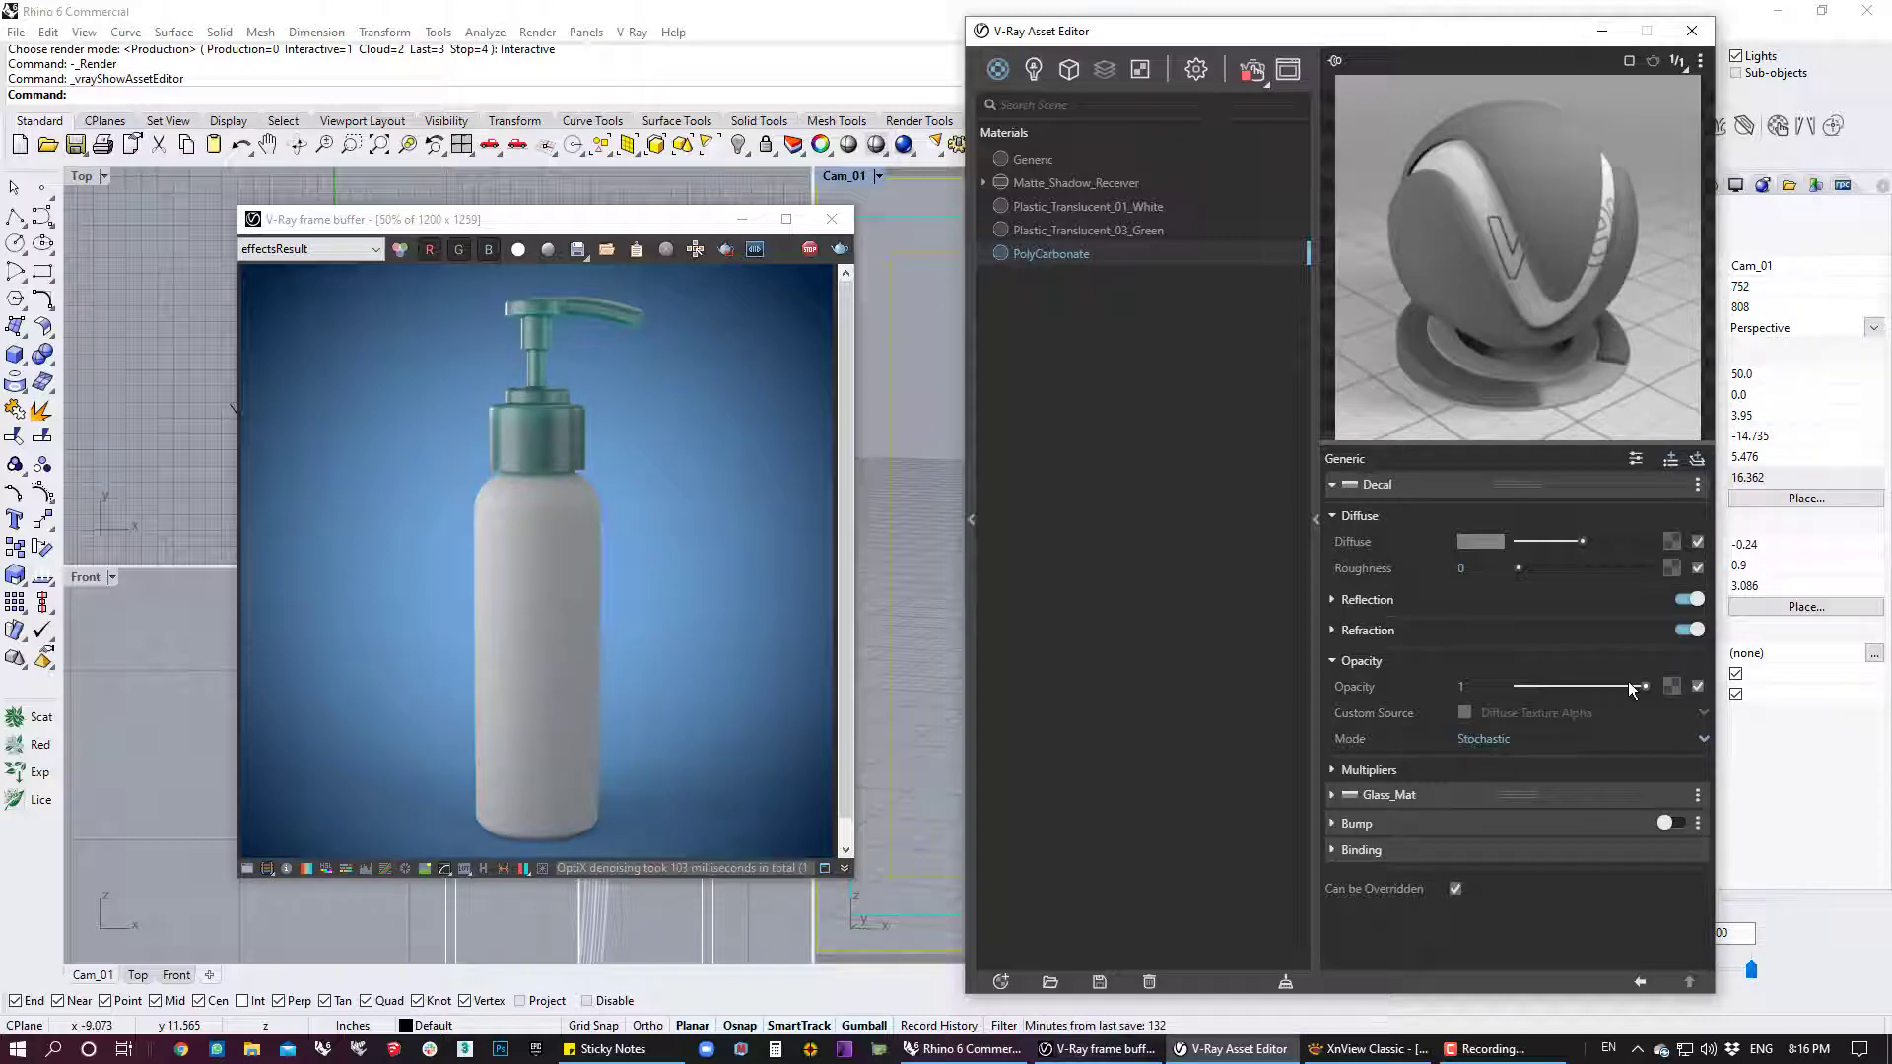
left_click_drag(1634, 682, 1481, 695)
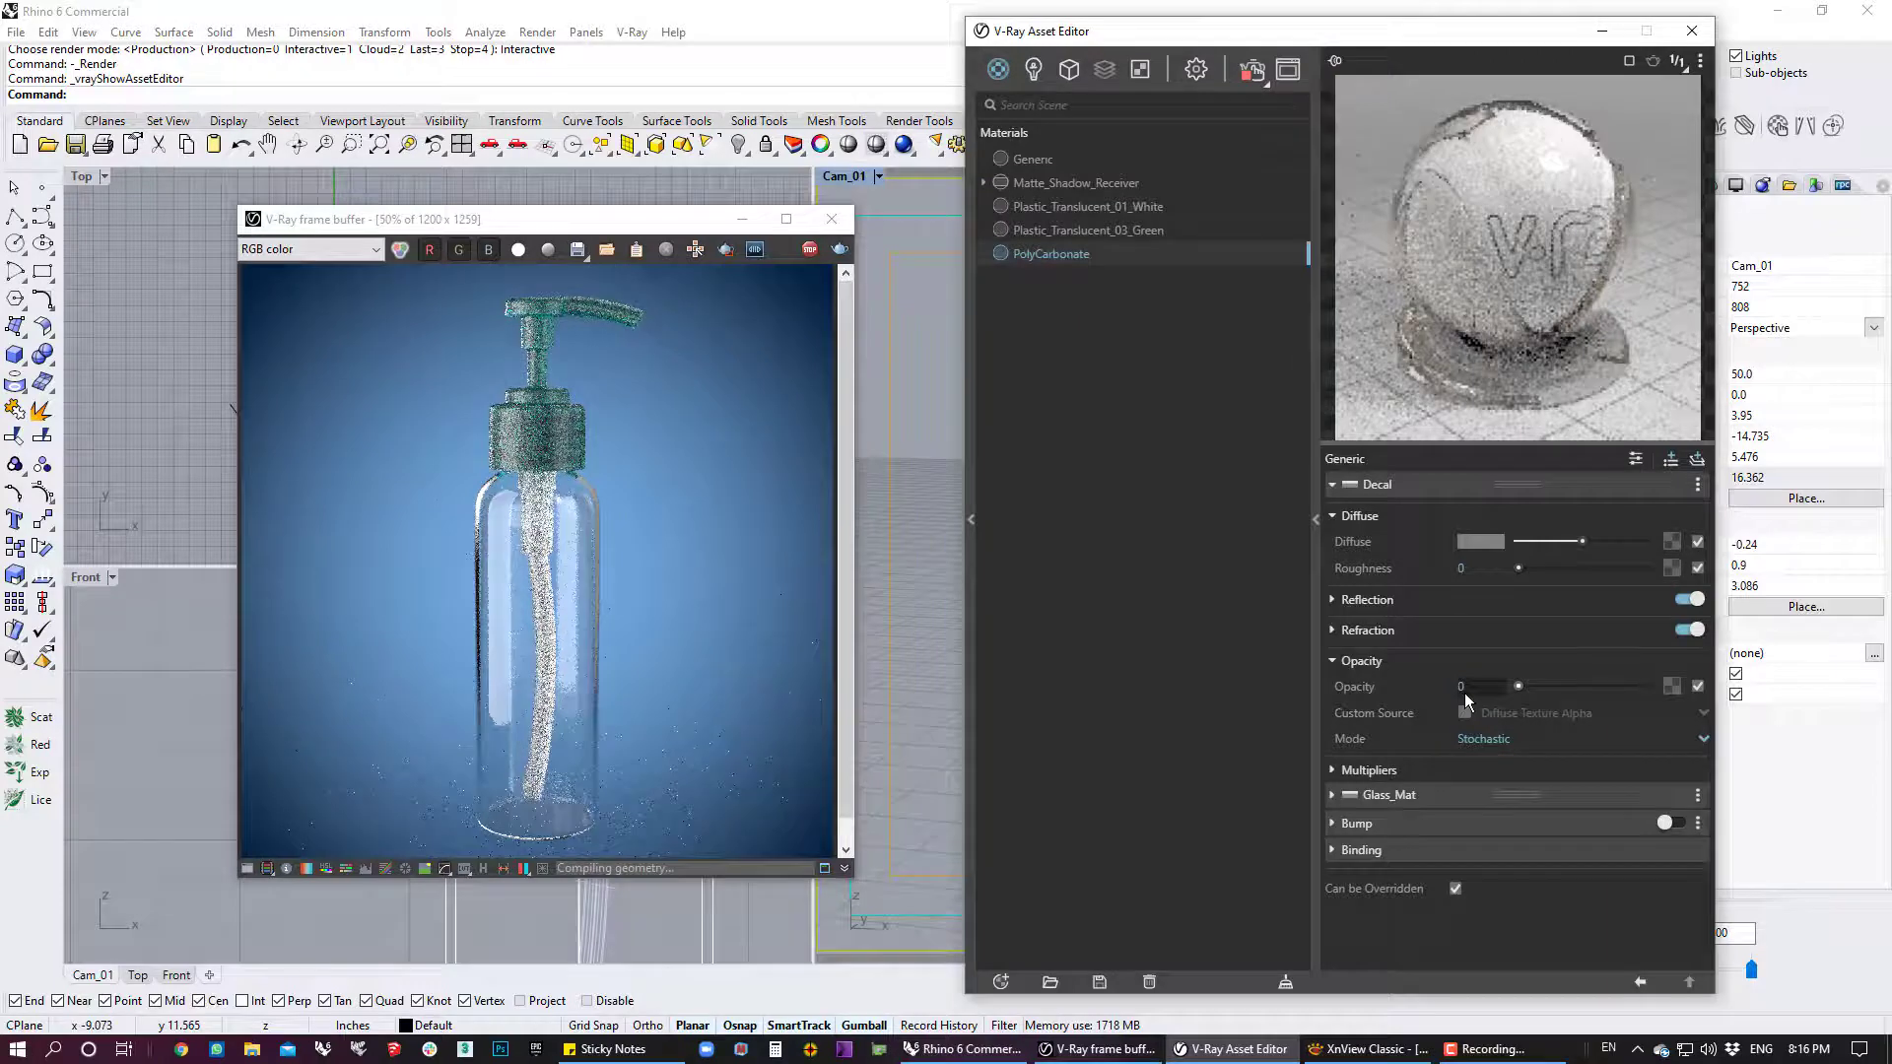
left_click_drag(1518, 686, 1583, 688)
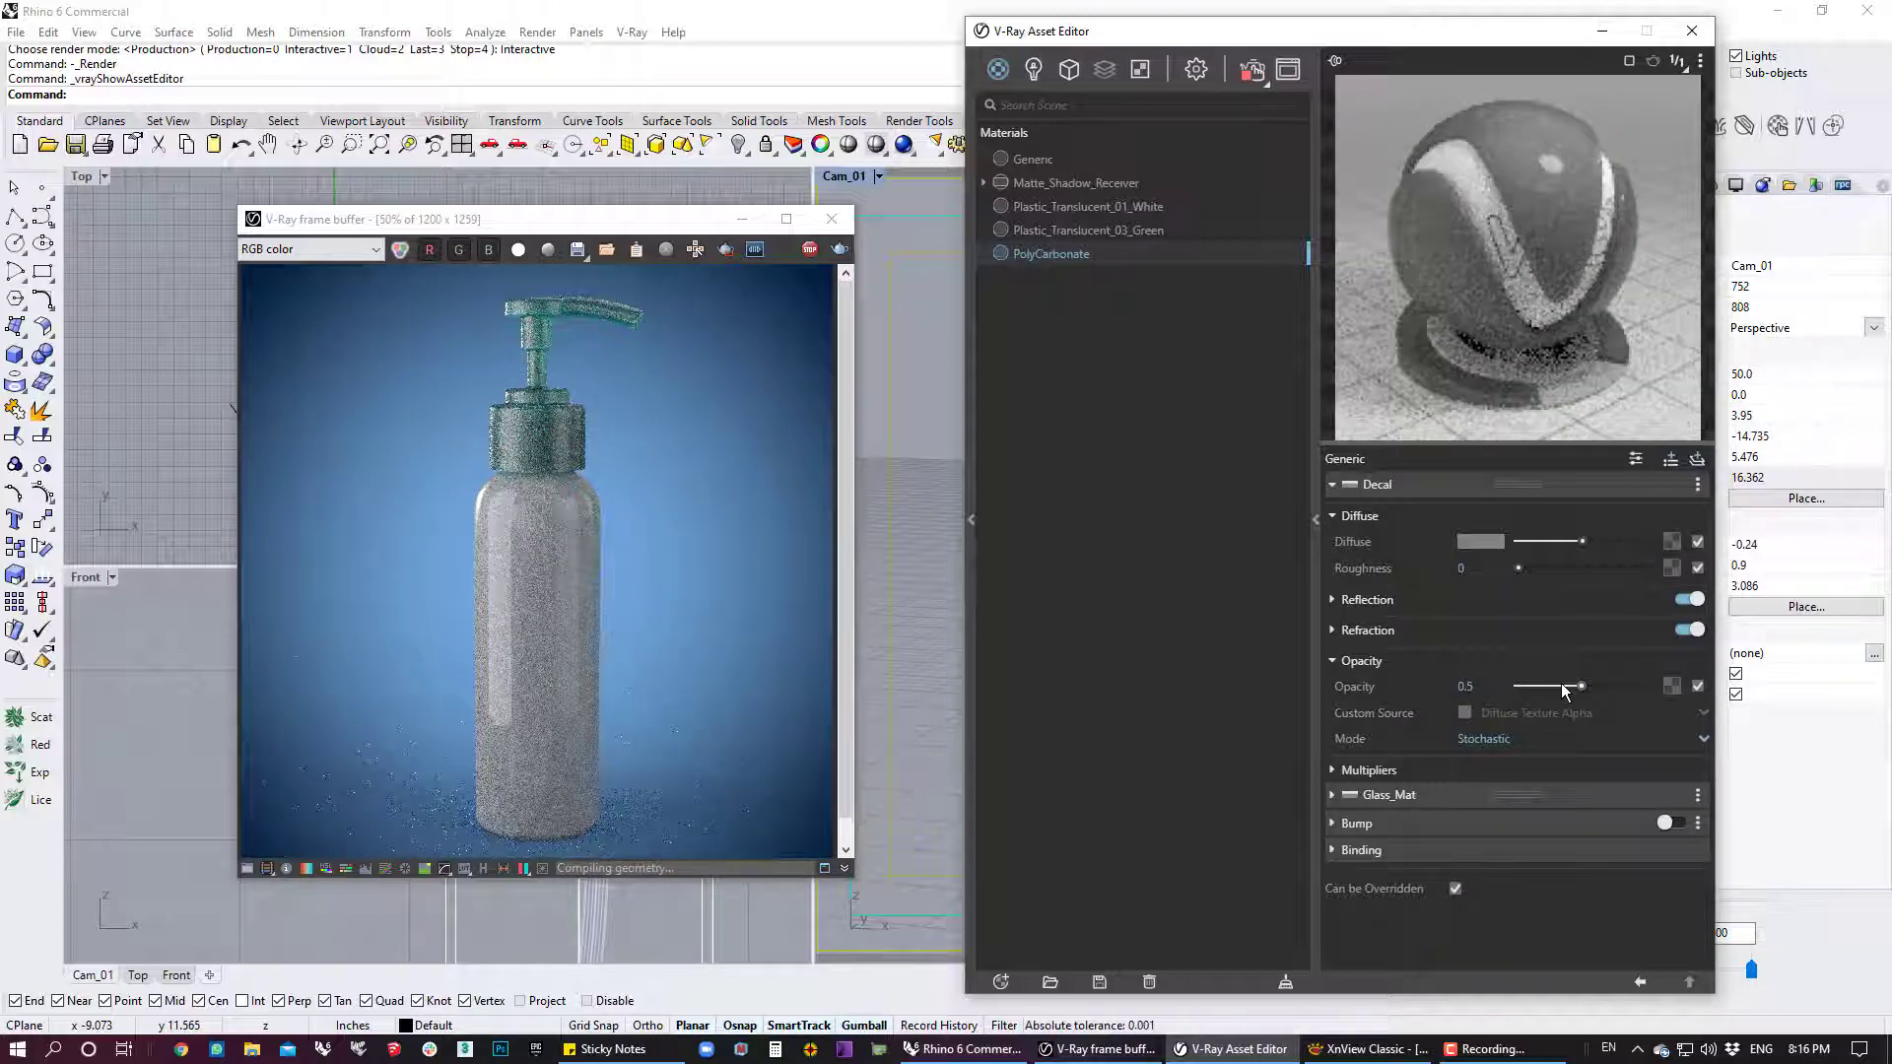
left_click_drag(1581, 686, 1713, 696)
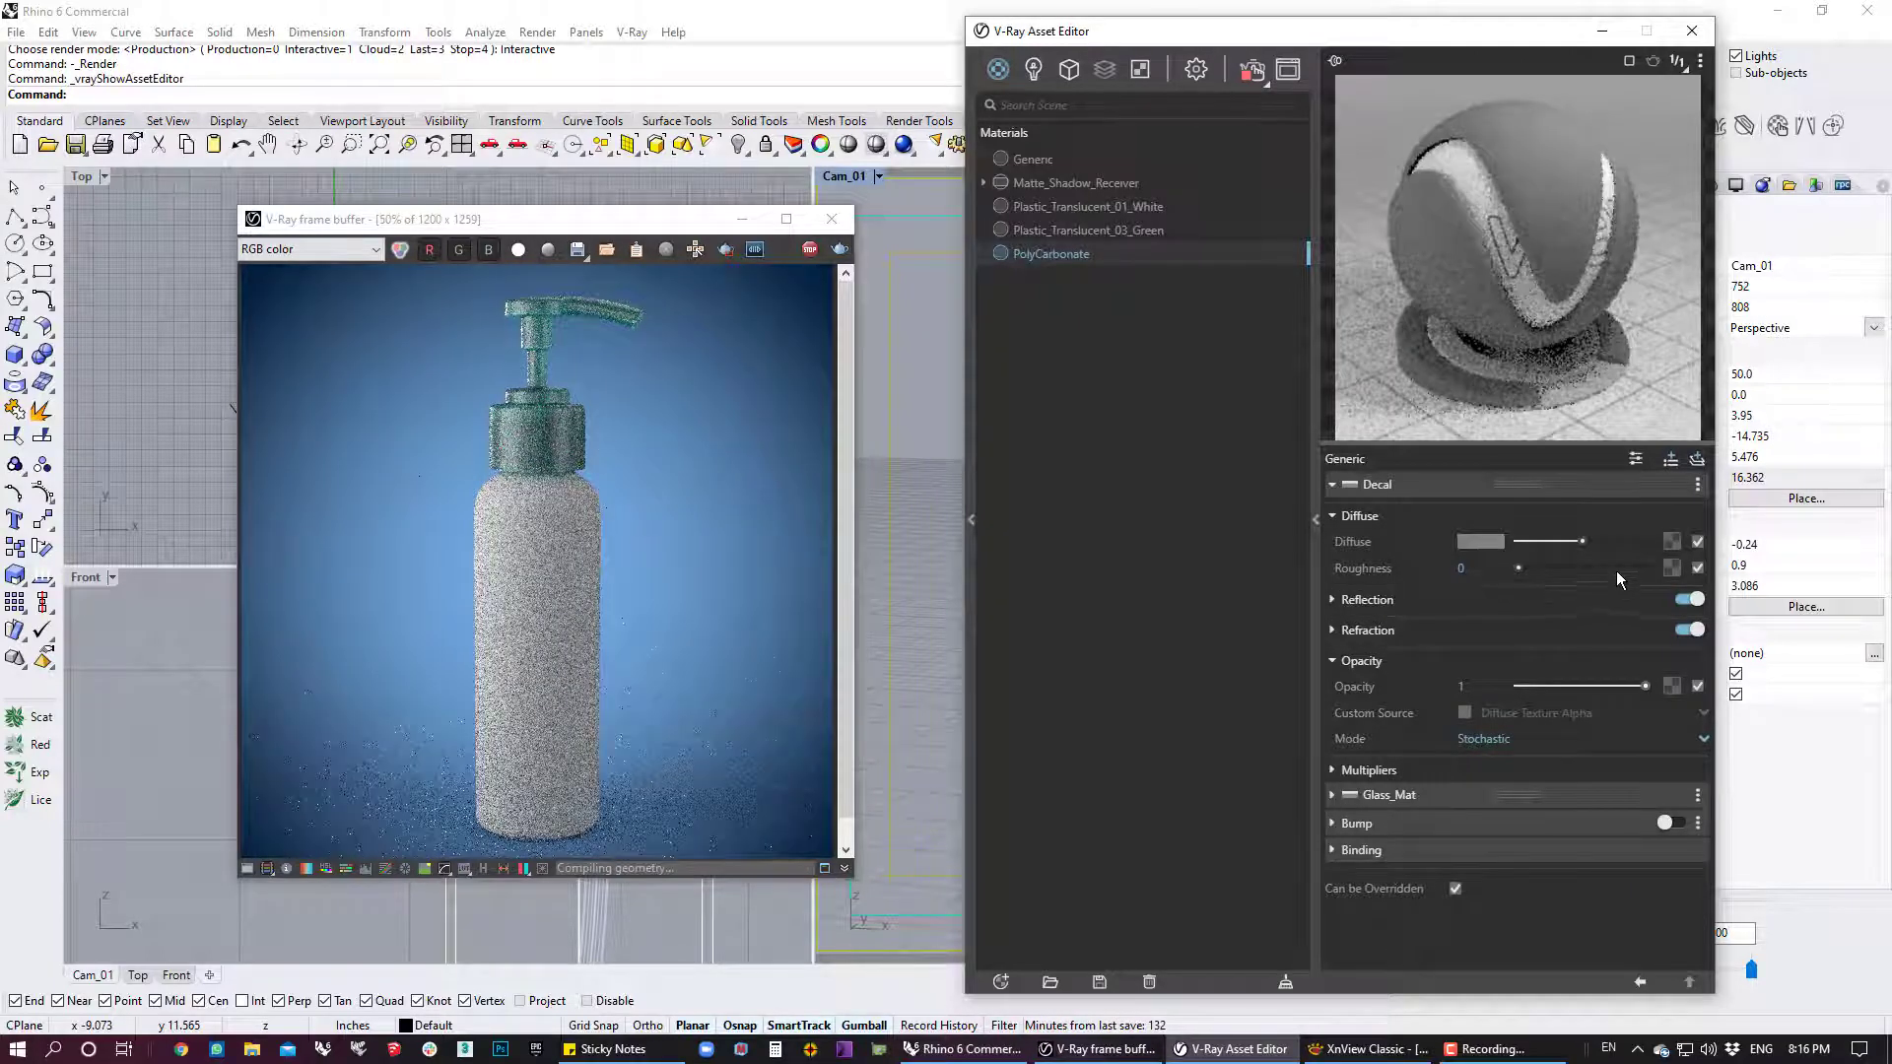
Load Mariners_Logo.jpg from the Desktop as a bitmap in the Decal layer's diffuse channel, and close the Asset Editor
left_click(1672, 543)
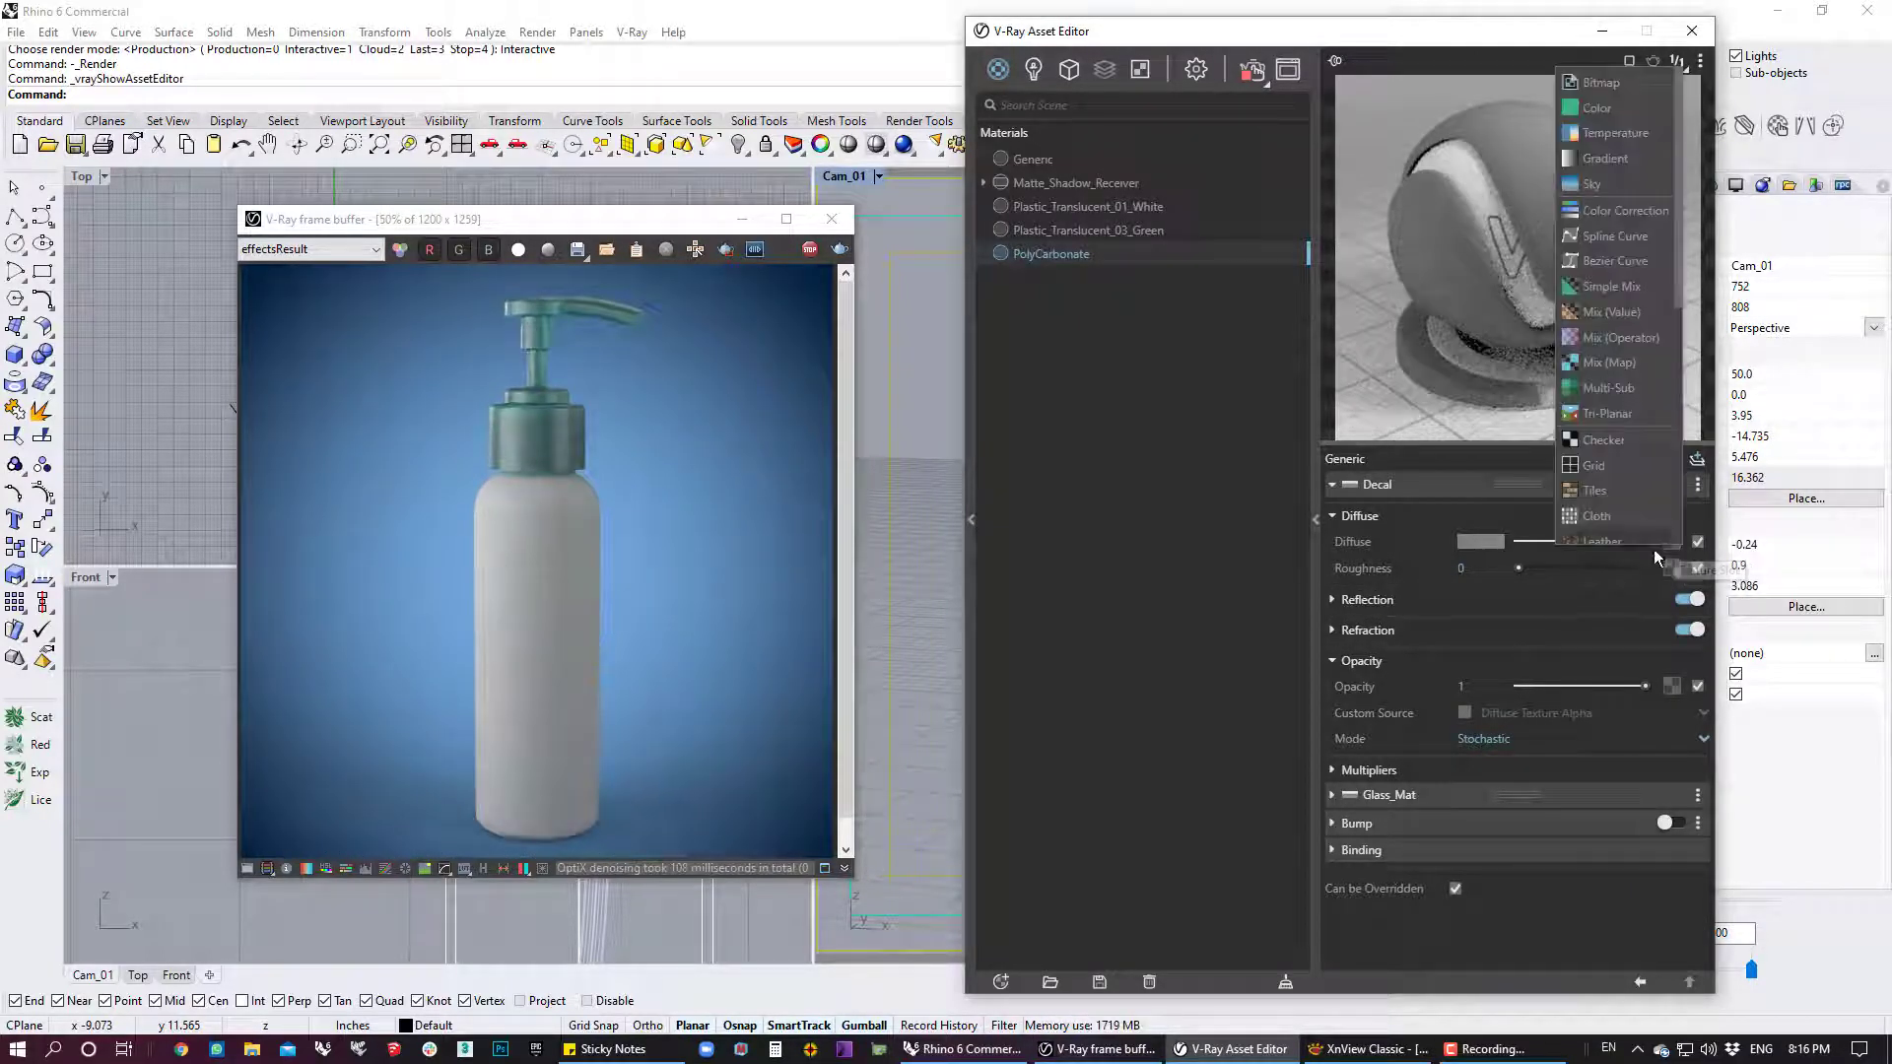
left_click(1616, 82)
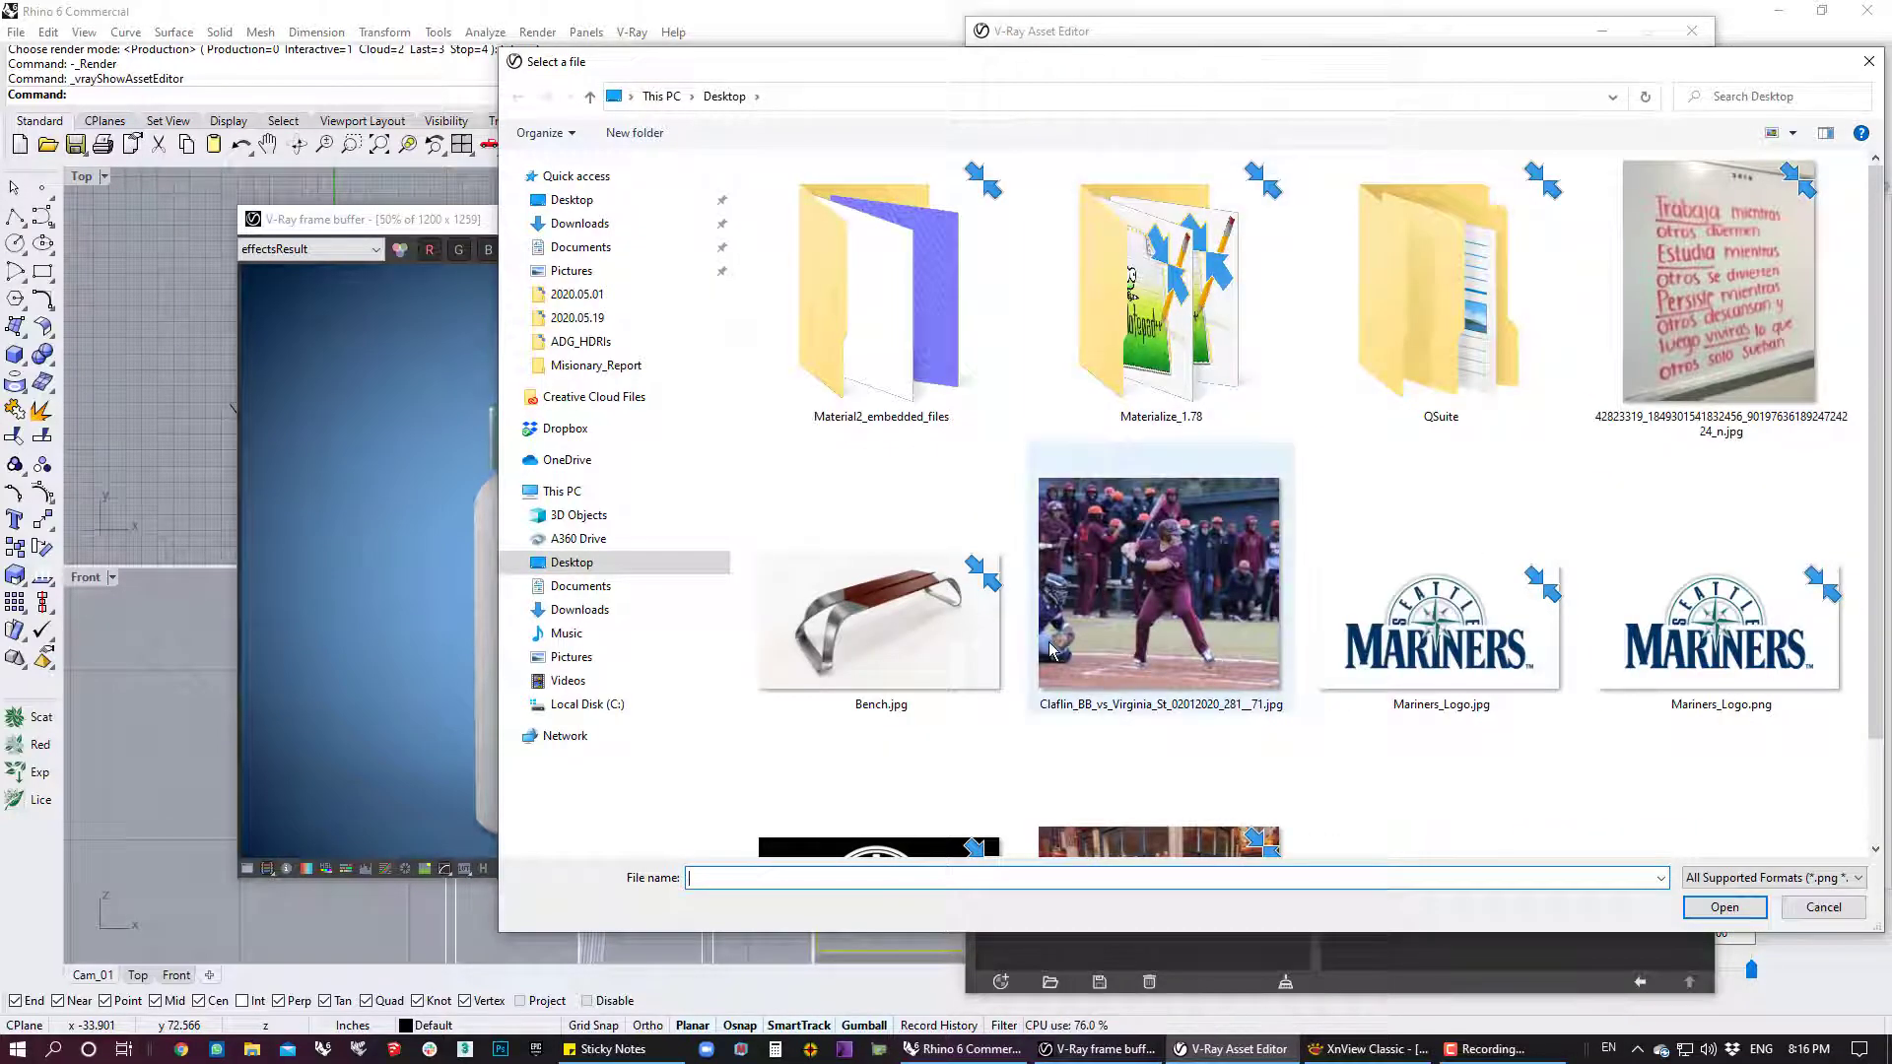
scroll(1379, 591, "down", 2)
double_click(1435, 489)
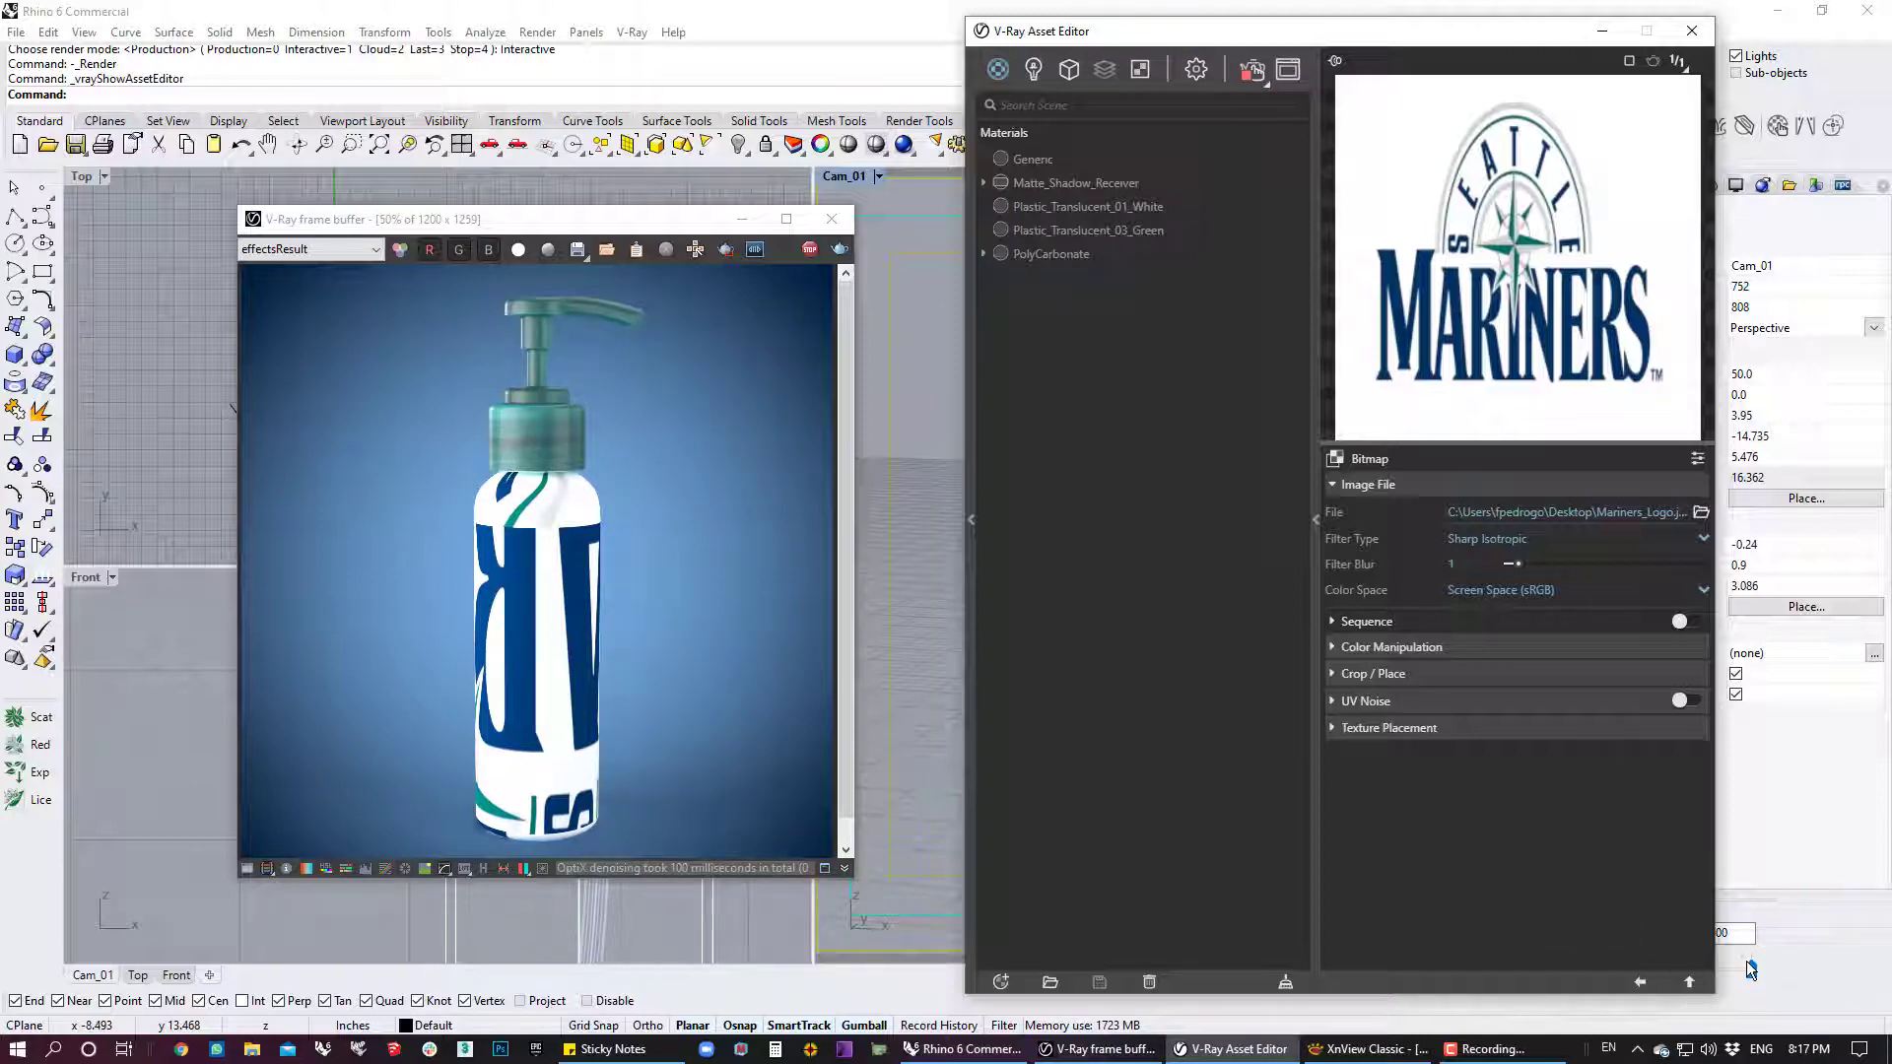
left_click(1690, 982)
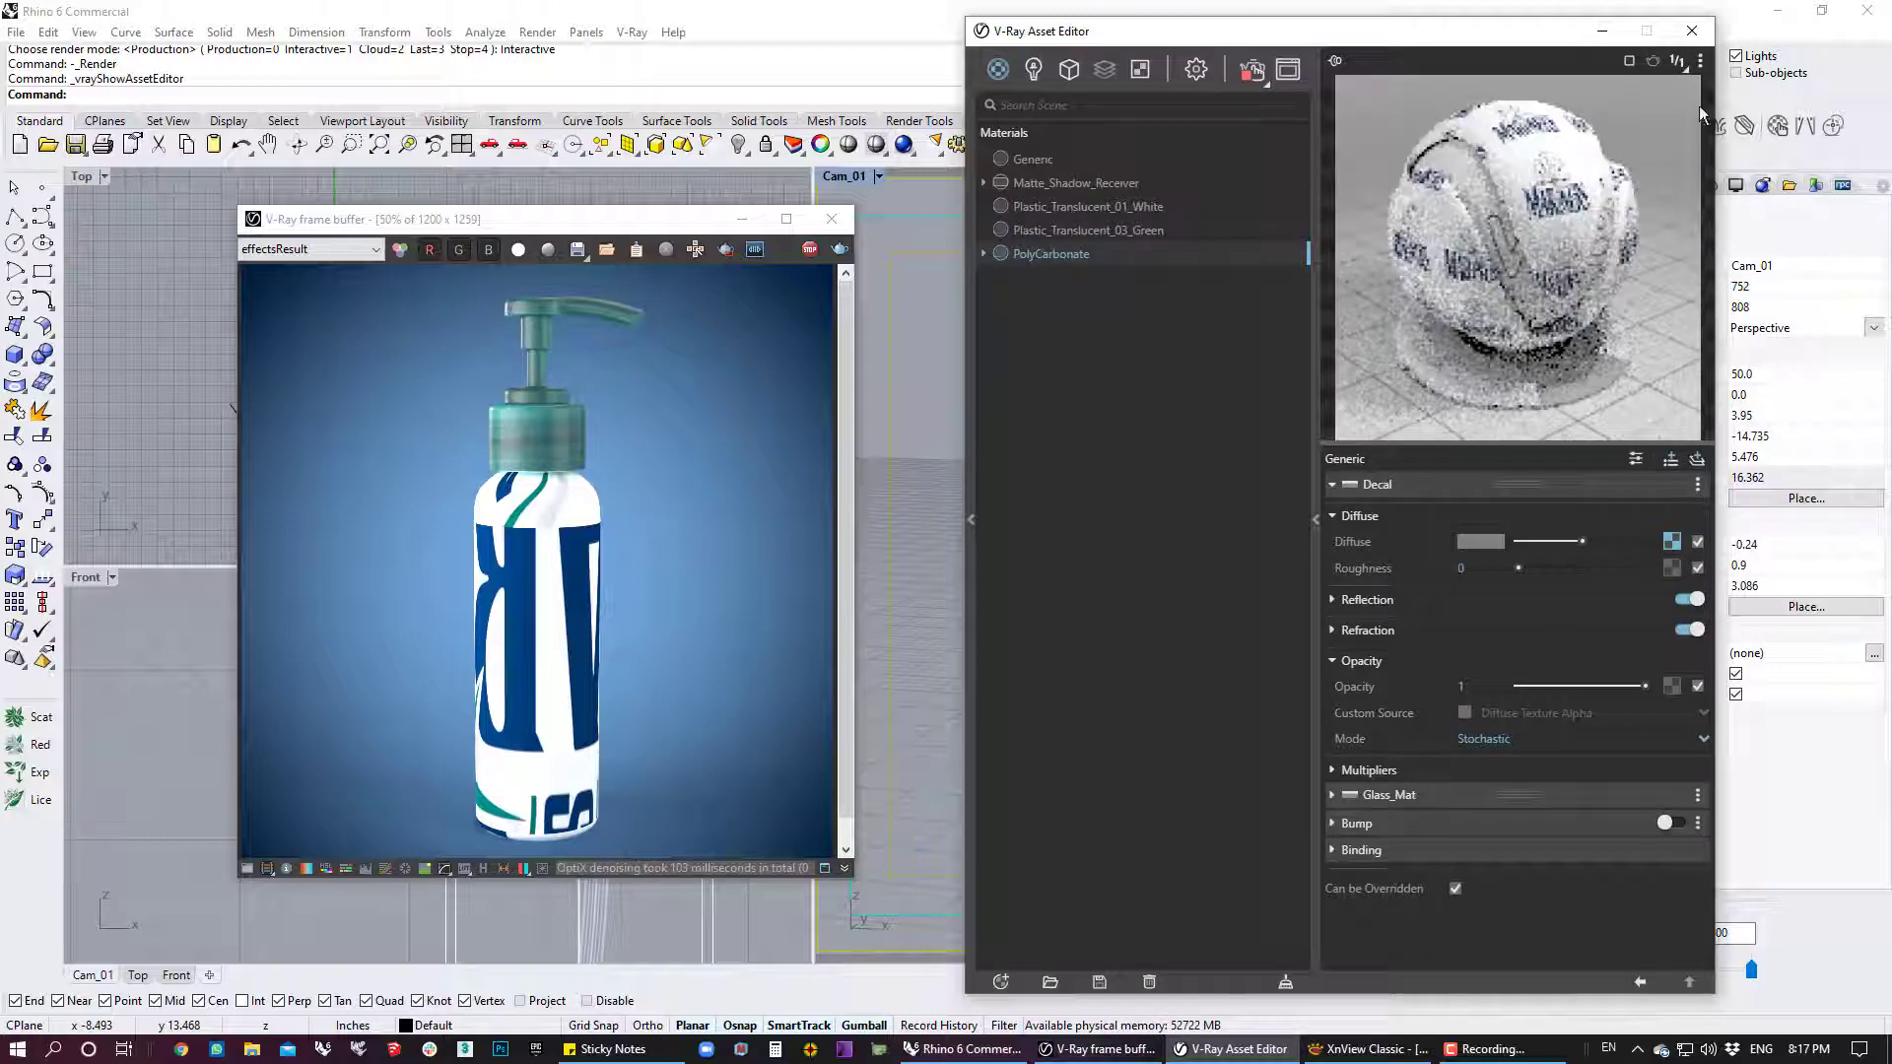
left_click(1692, 31)
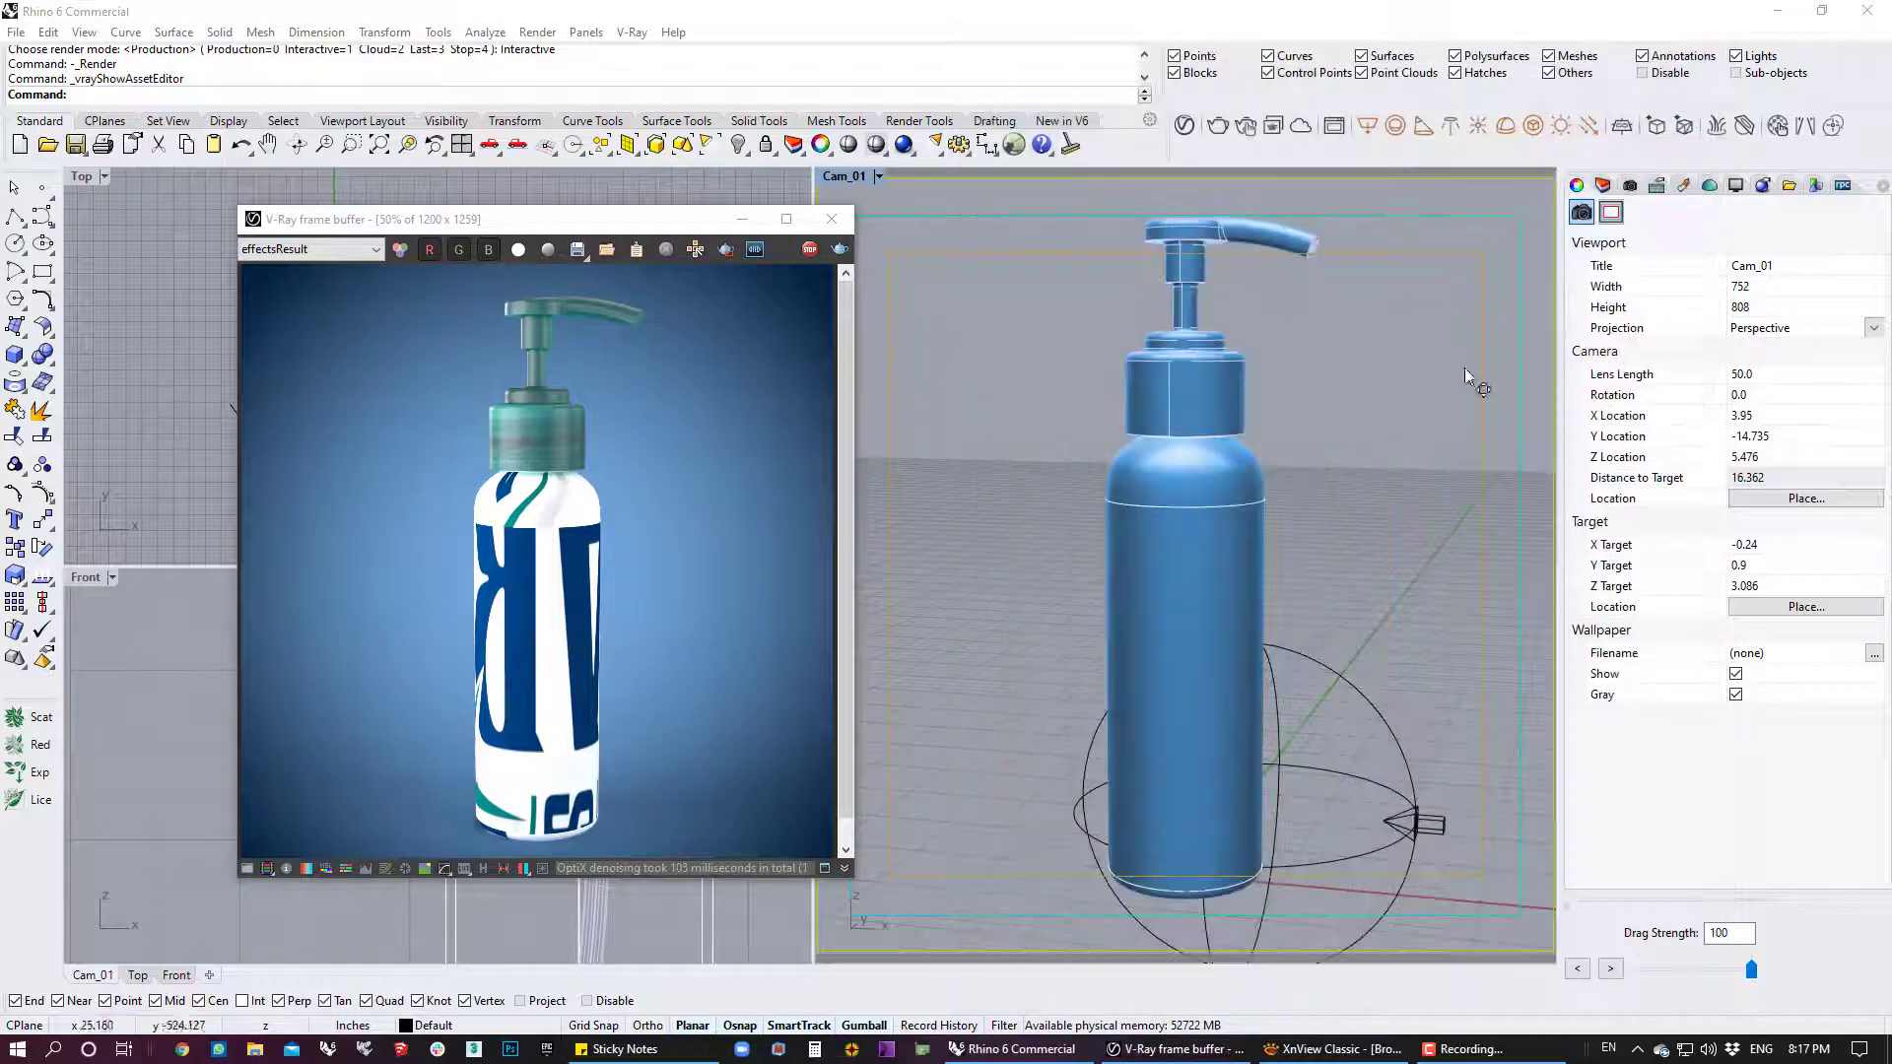
Apply planar UV mapping to the bottle body, drawn in the Front view as a rectangle about 1.94 by 1.21 inches
left_click(1230, 594)
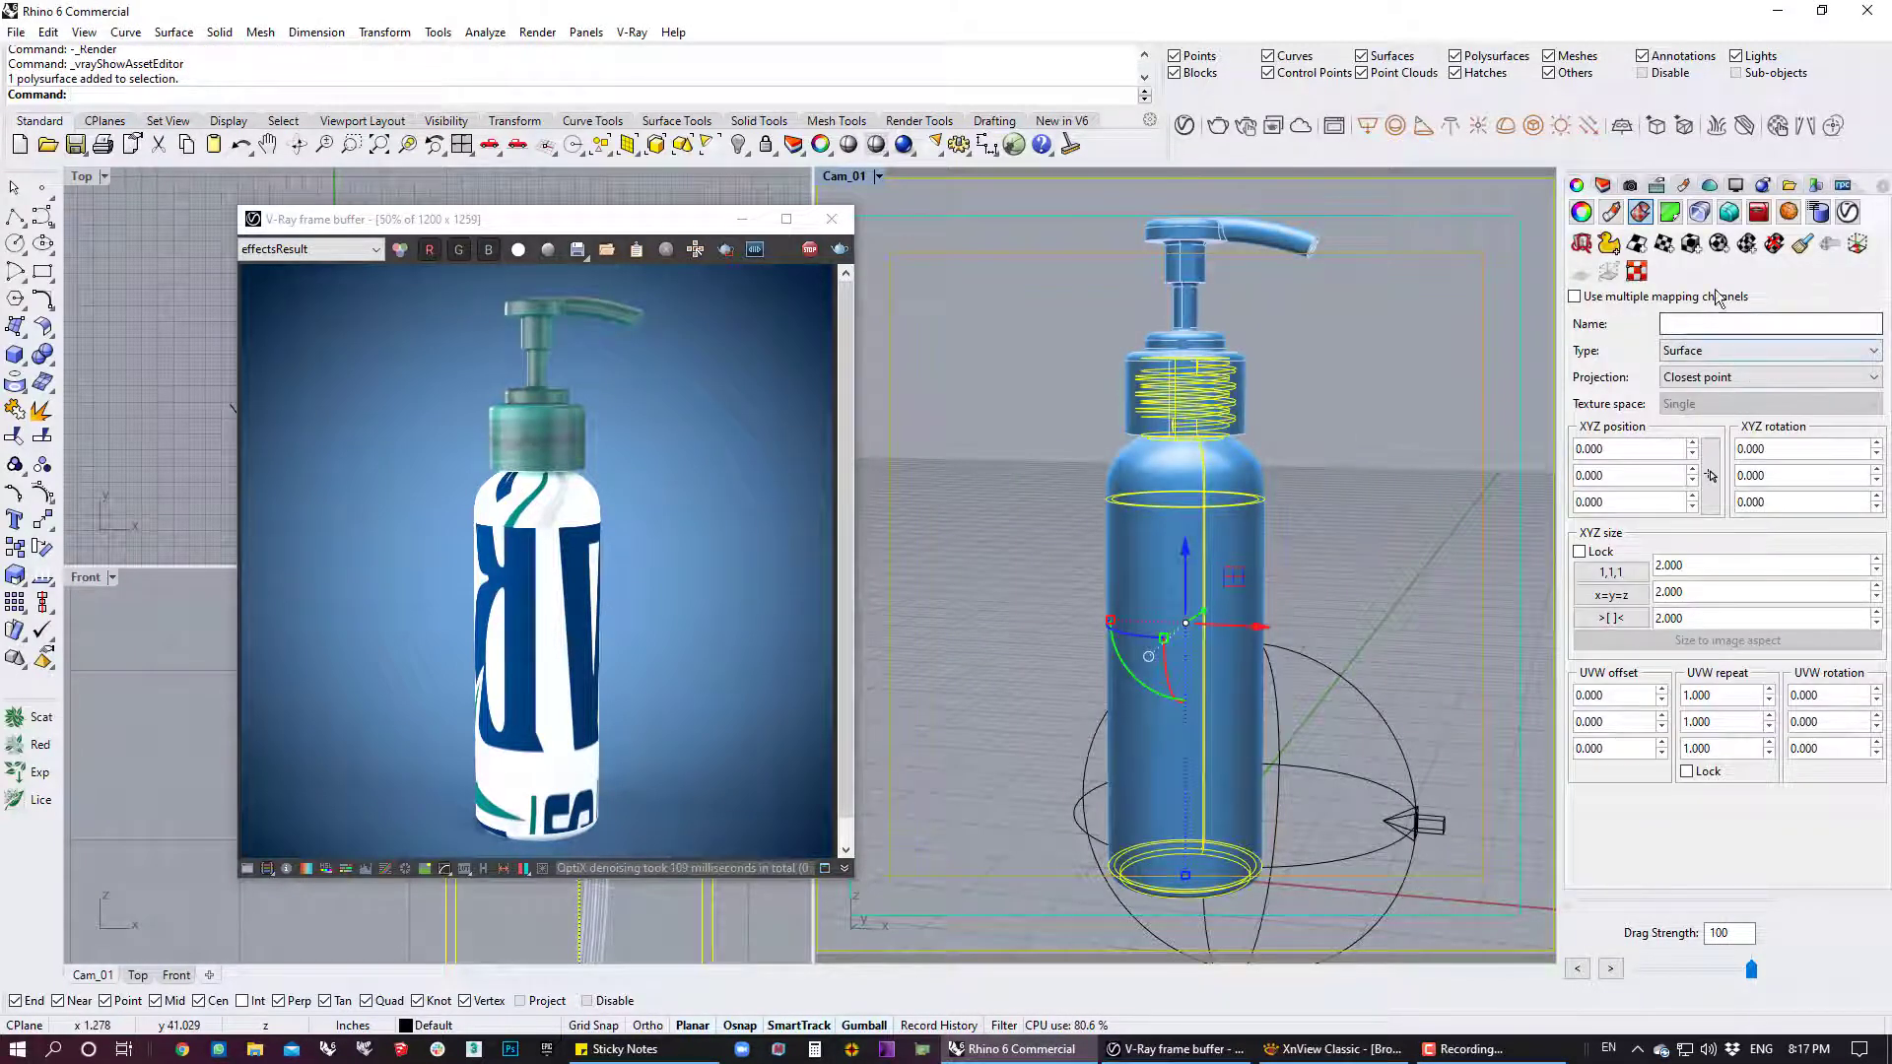
left_click_drag(478, 218, 1205, 224)
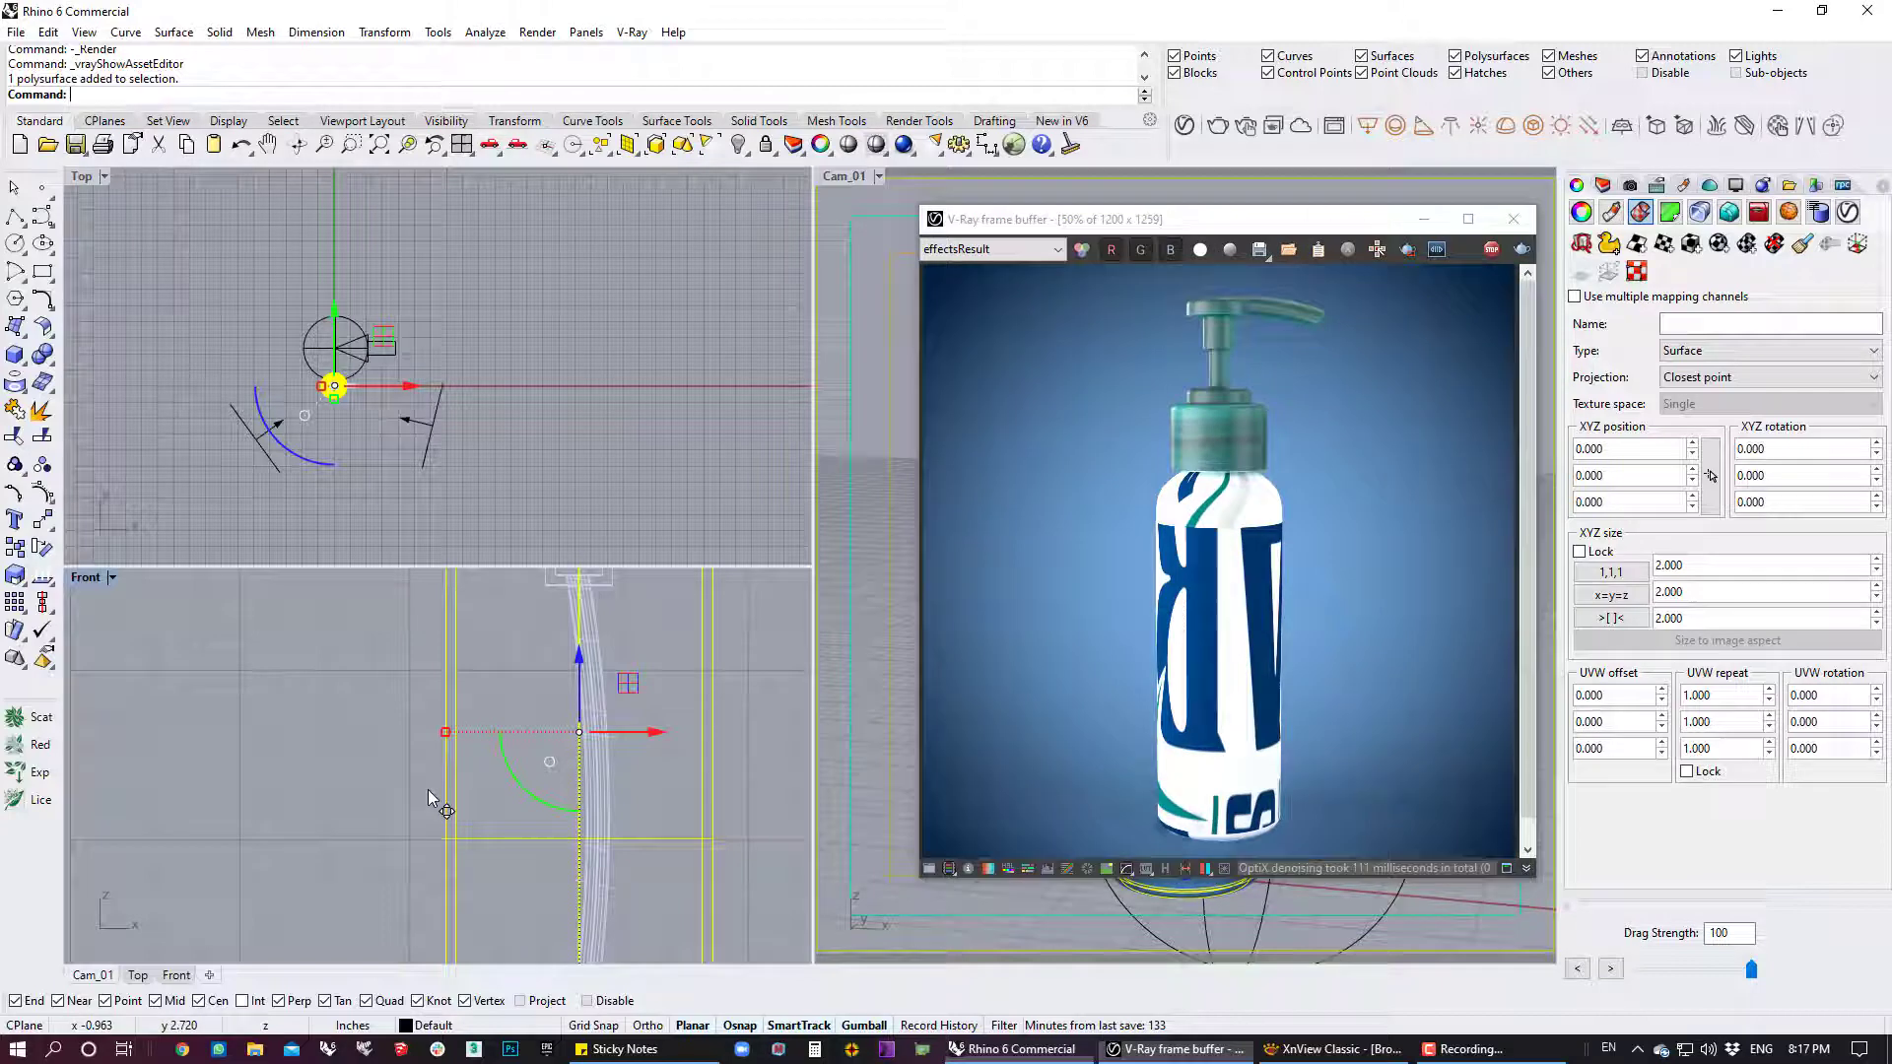
scroll(428, 790, "down", 3)
right_click_drag(434, 810, 384, 848)
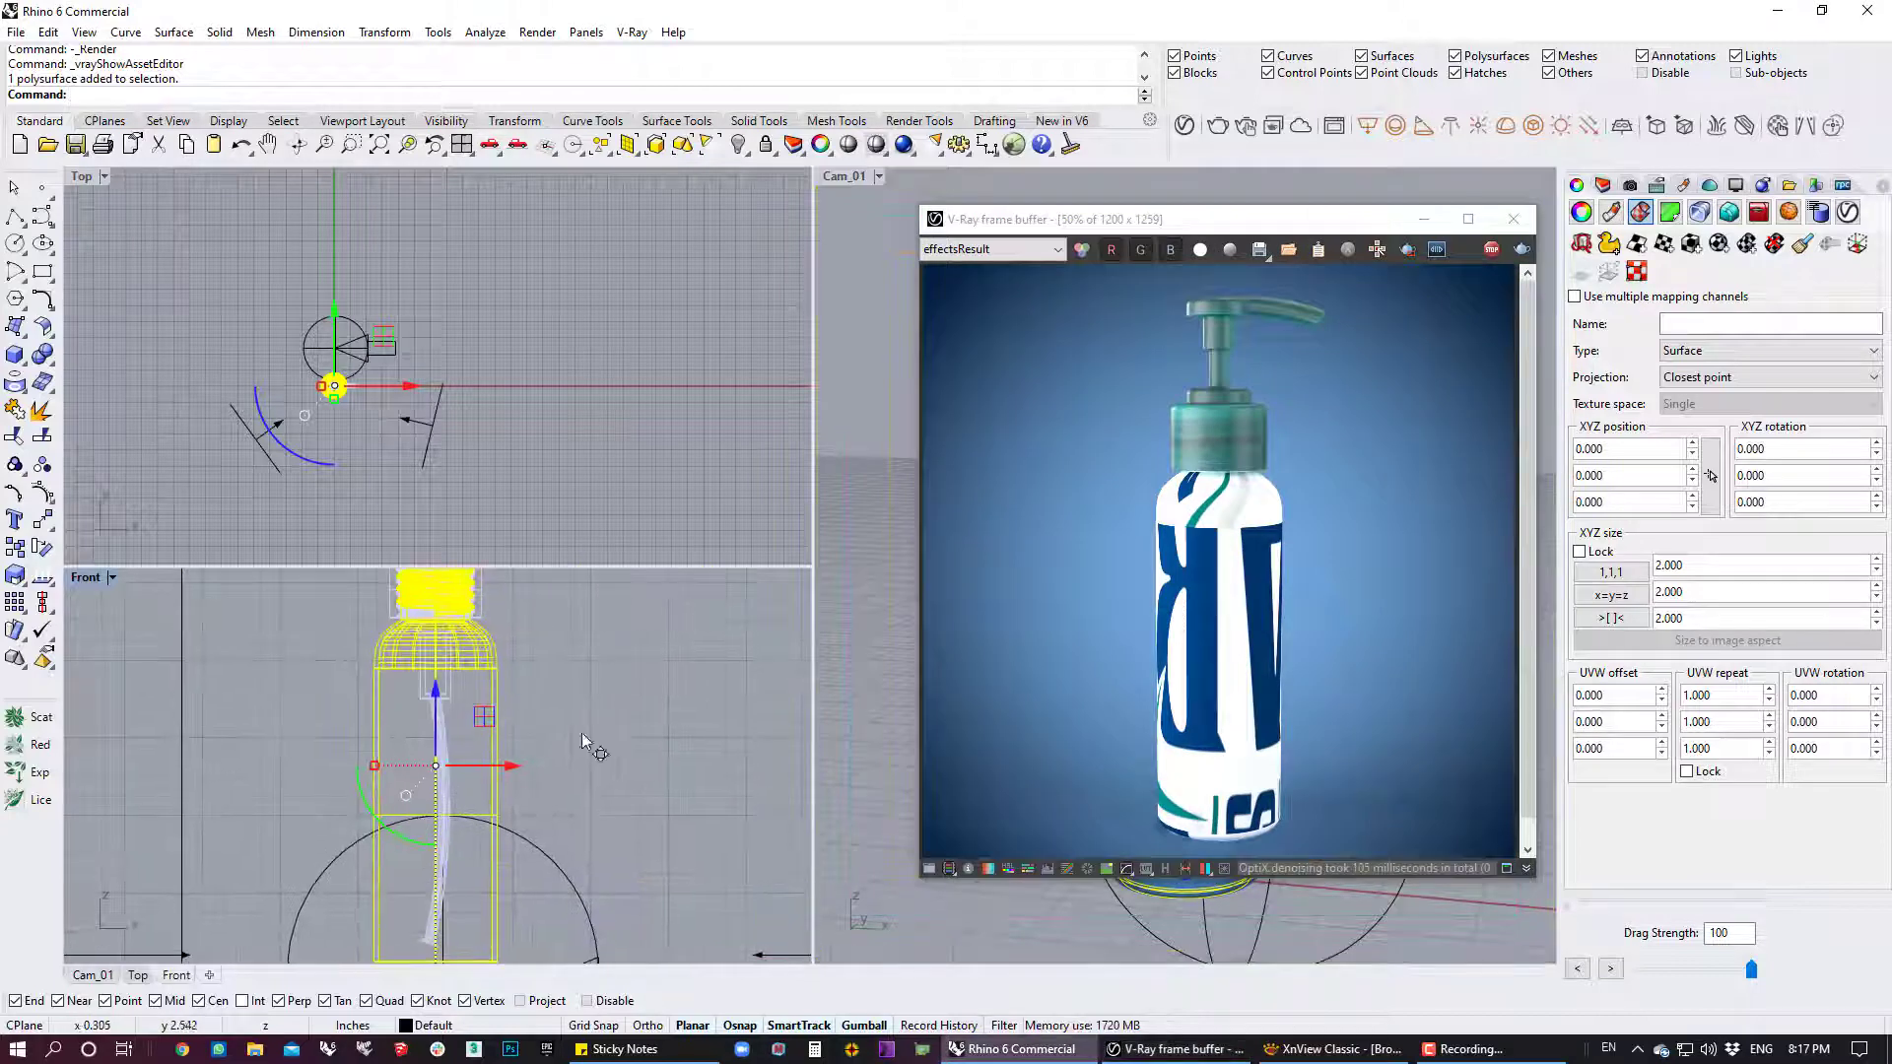
left_click(1665, 245)
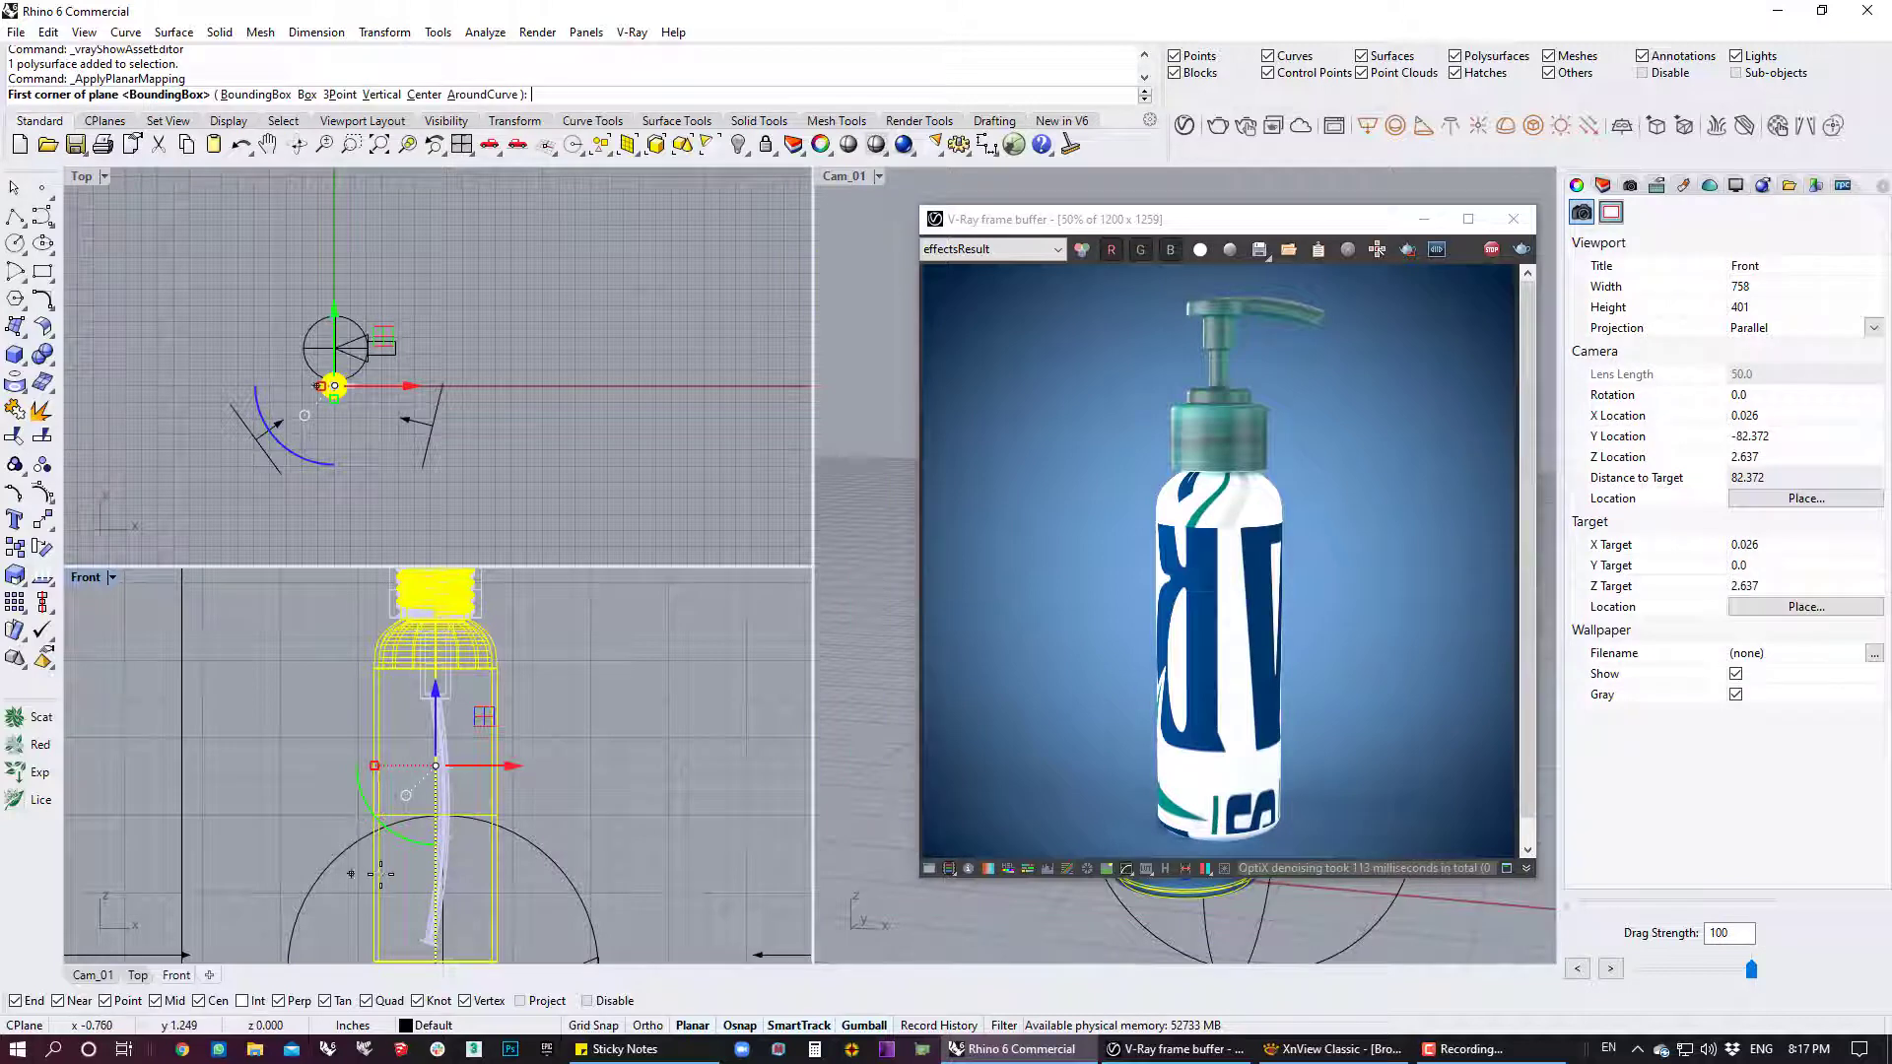
scroll(371, 848, "up", 5)
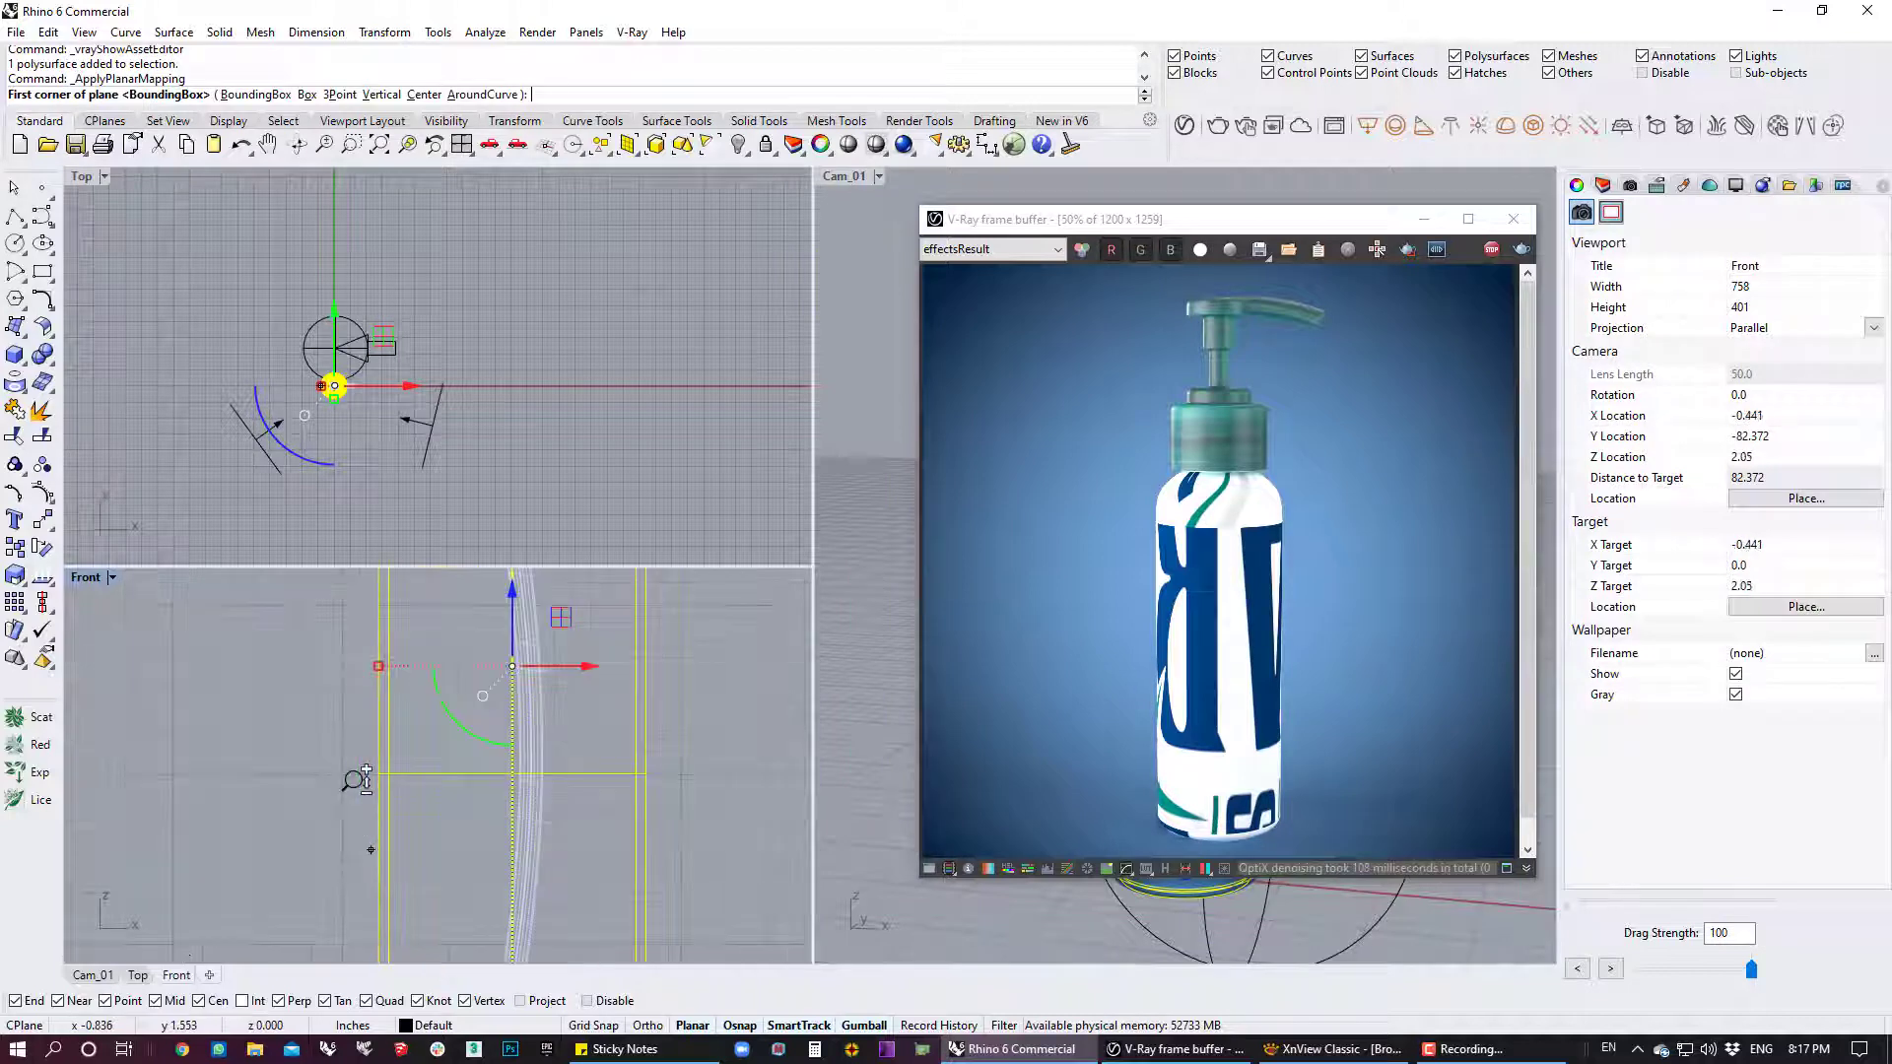
left_click(347, 844)
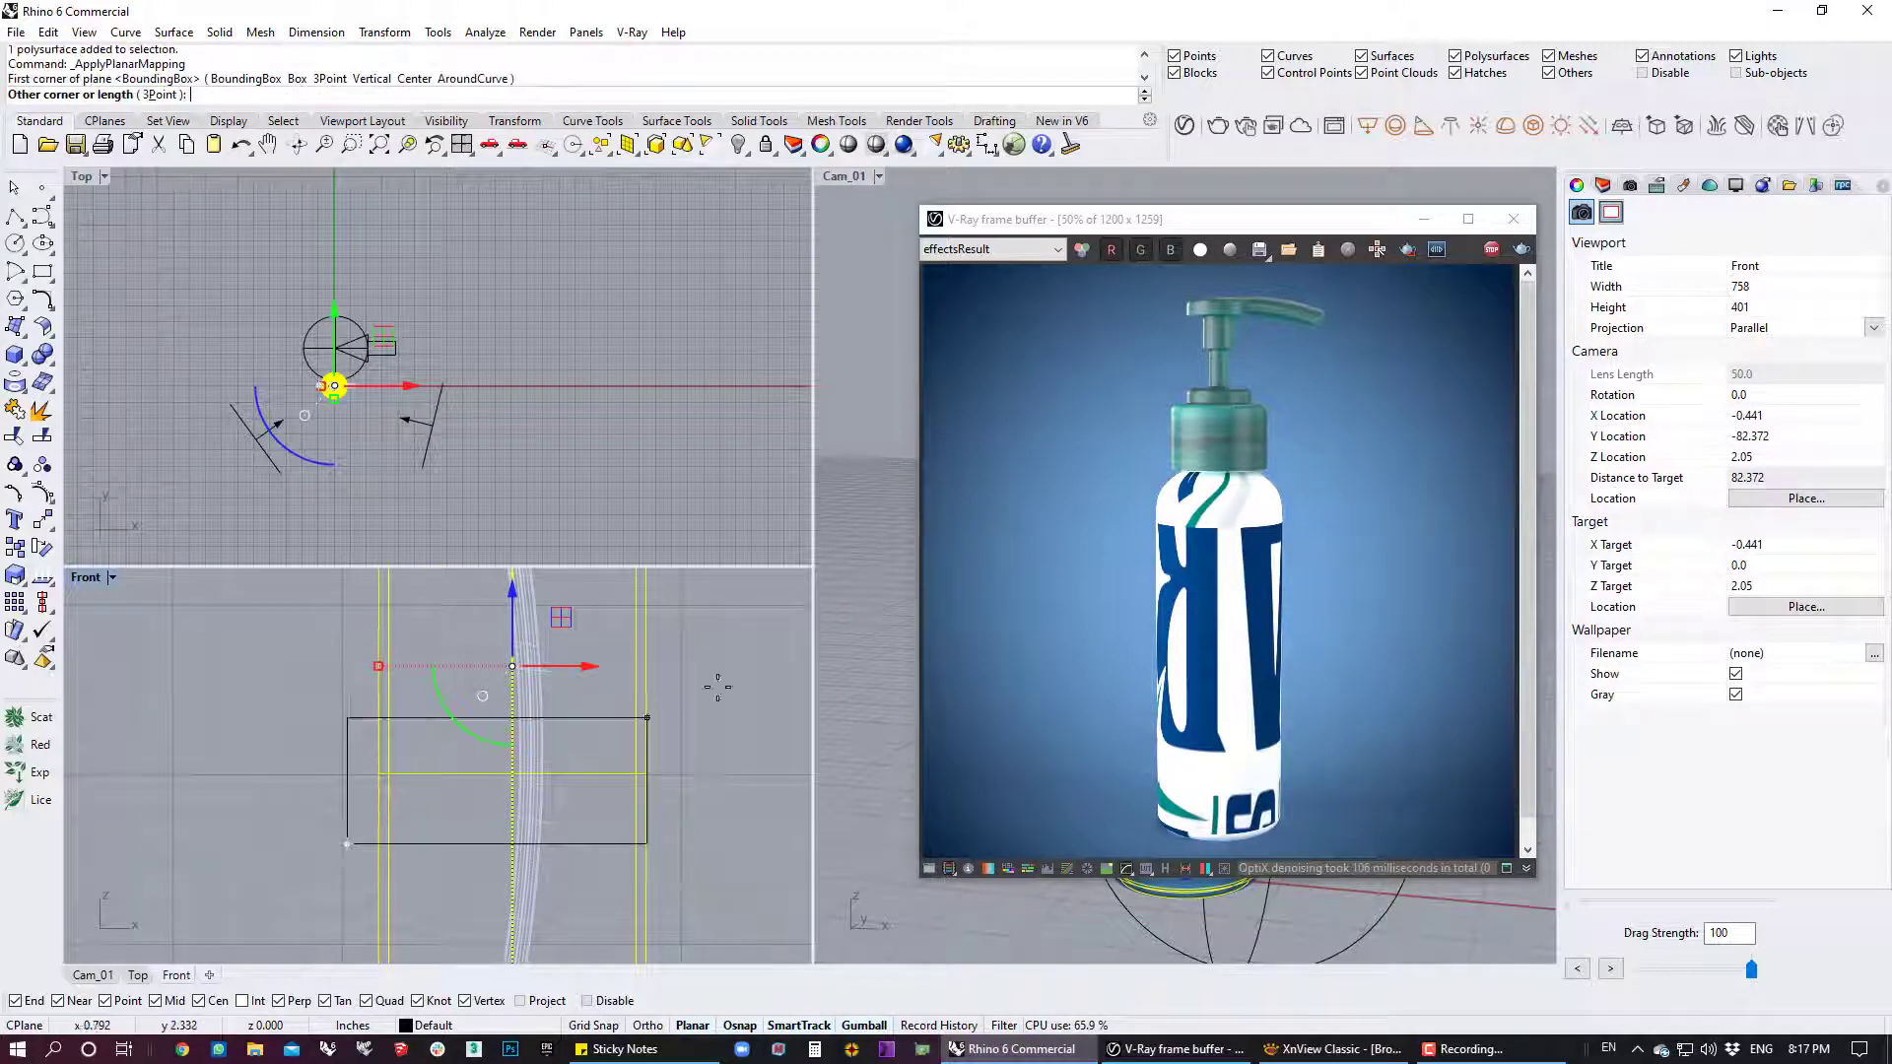
left_click(676, 639)
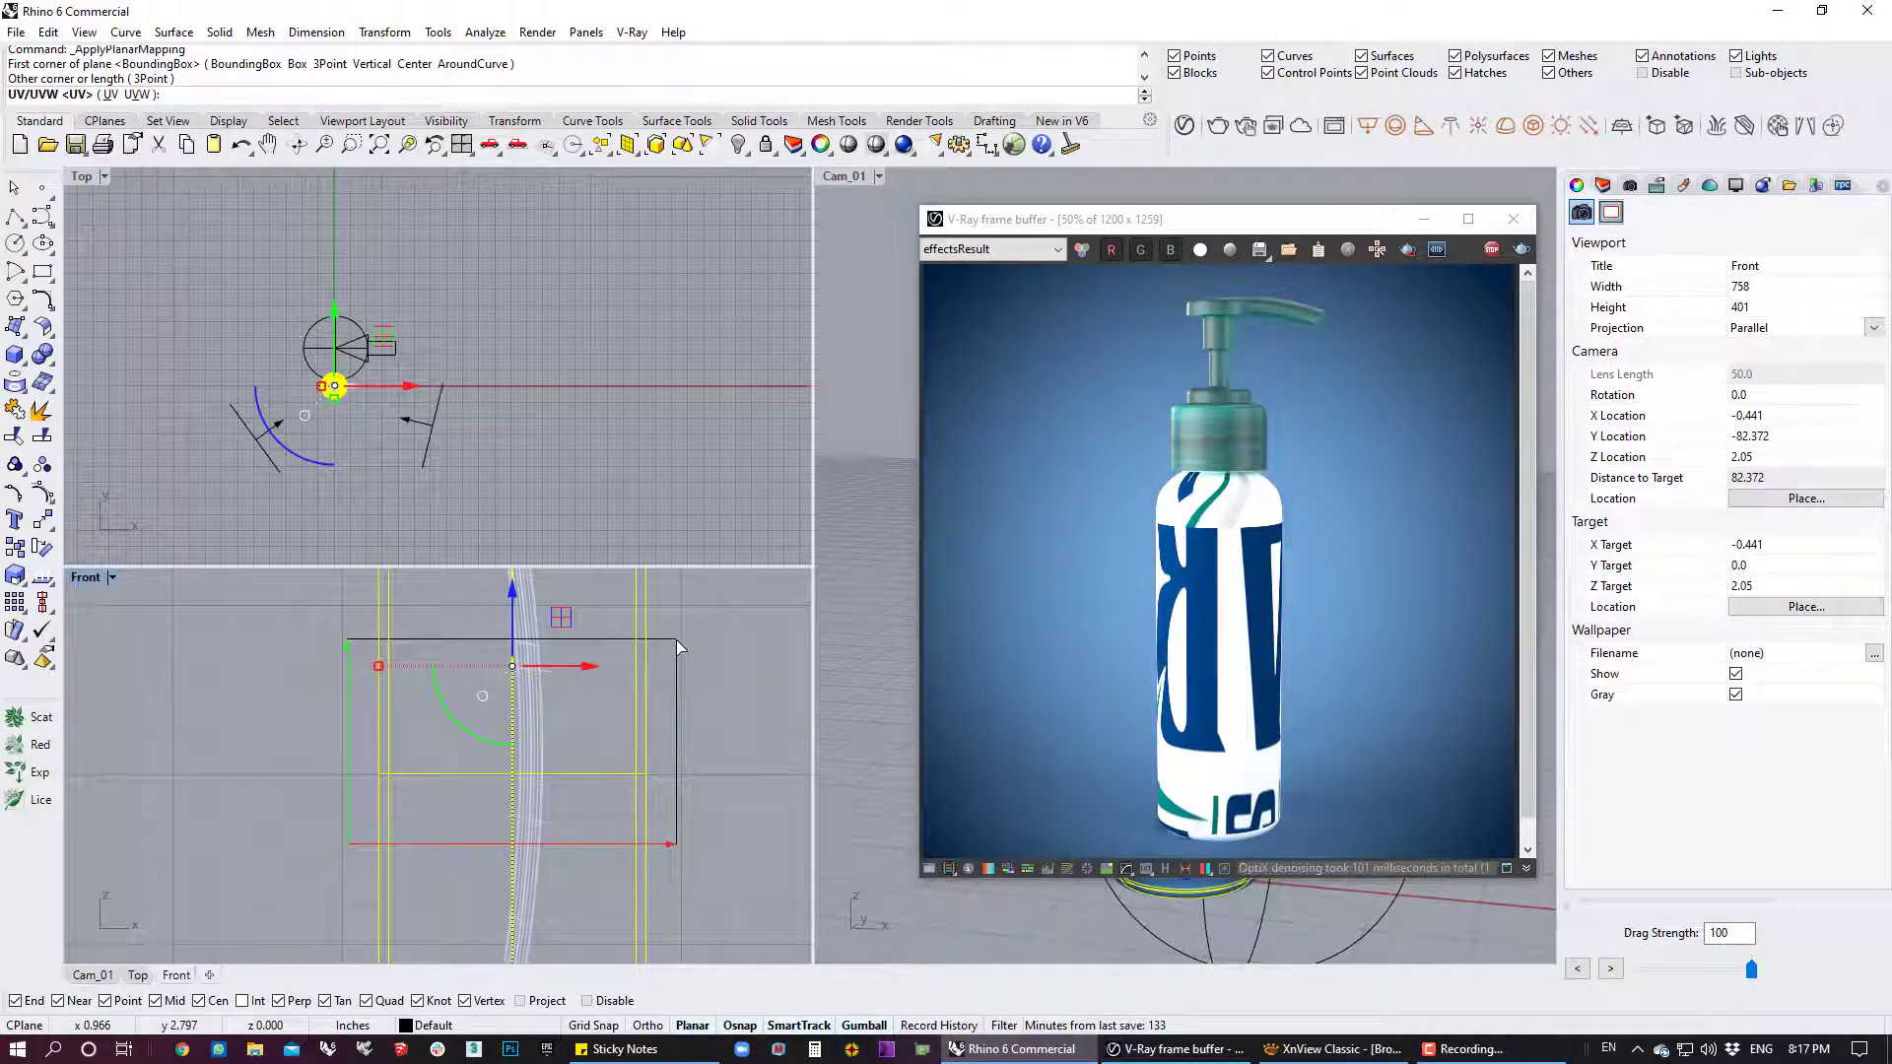
key("Return")
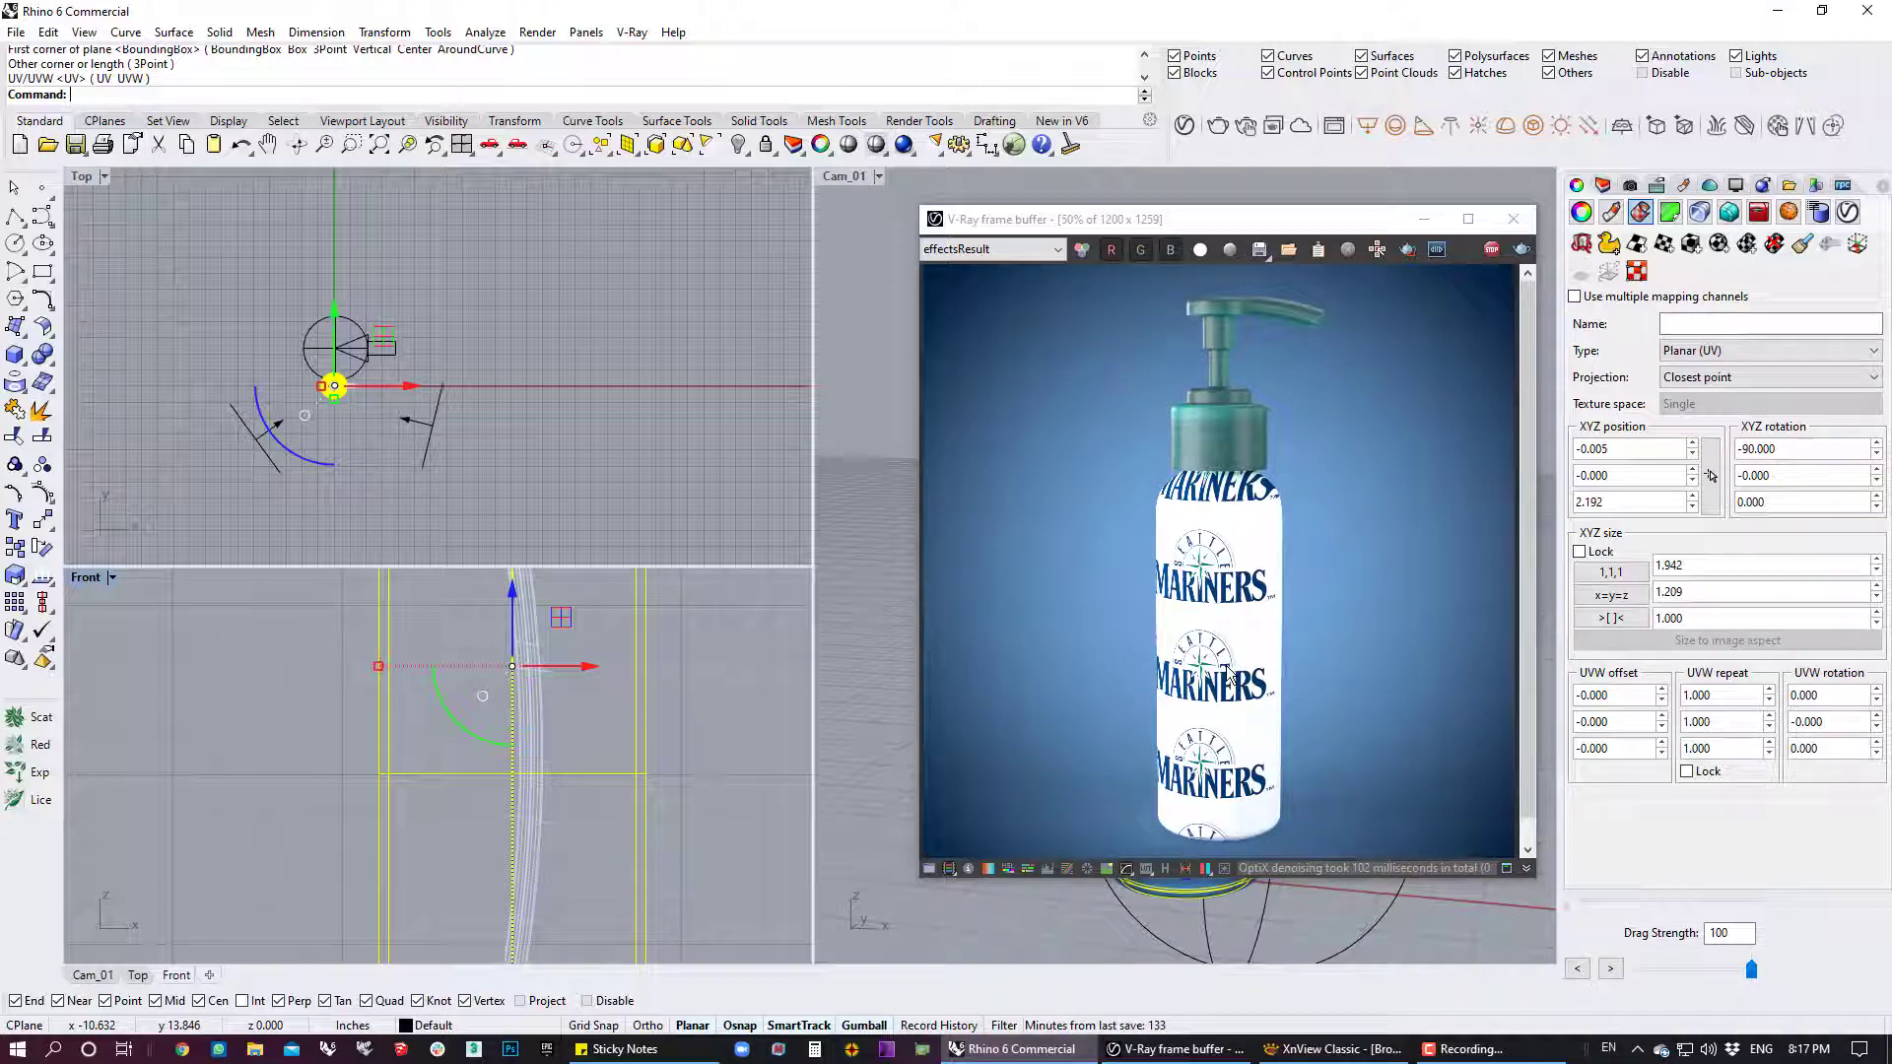
Show the bottle's mapping widget and place it in front of the bottle at about X 0.196, Y -0.828, rotated about -8.1°
left_click(1859, 247)
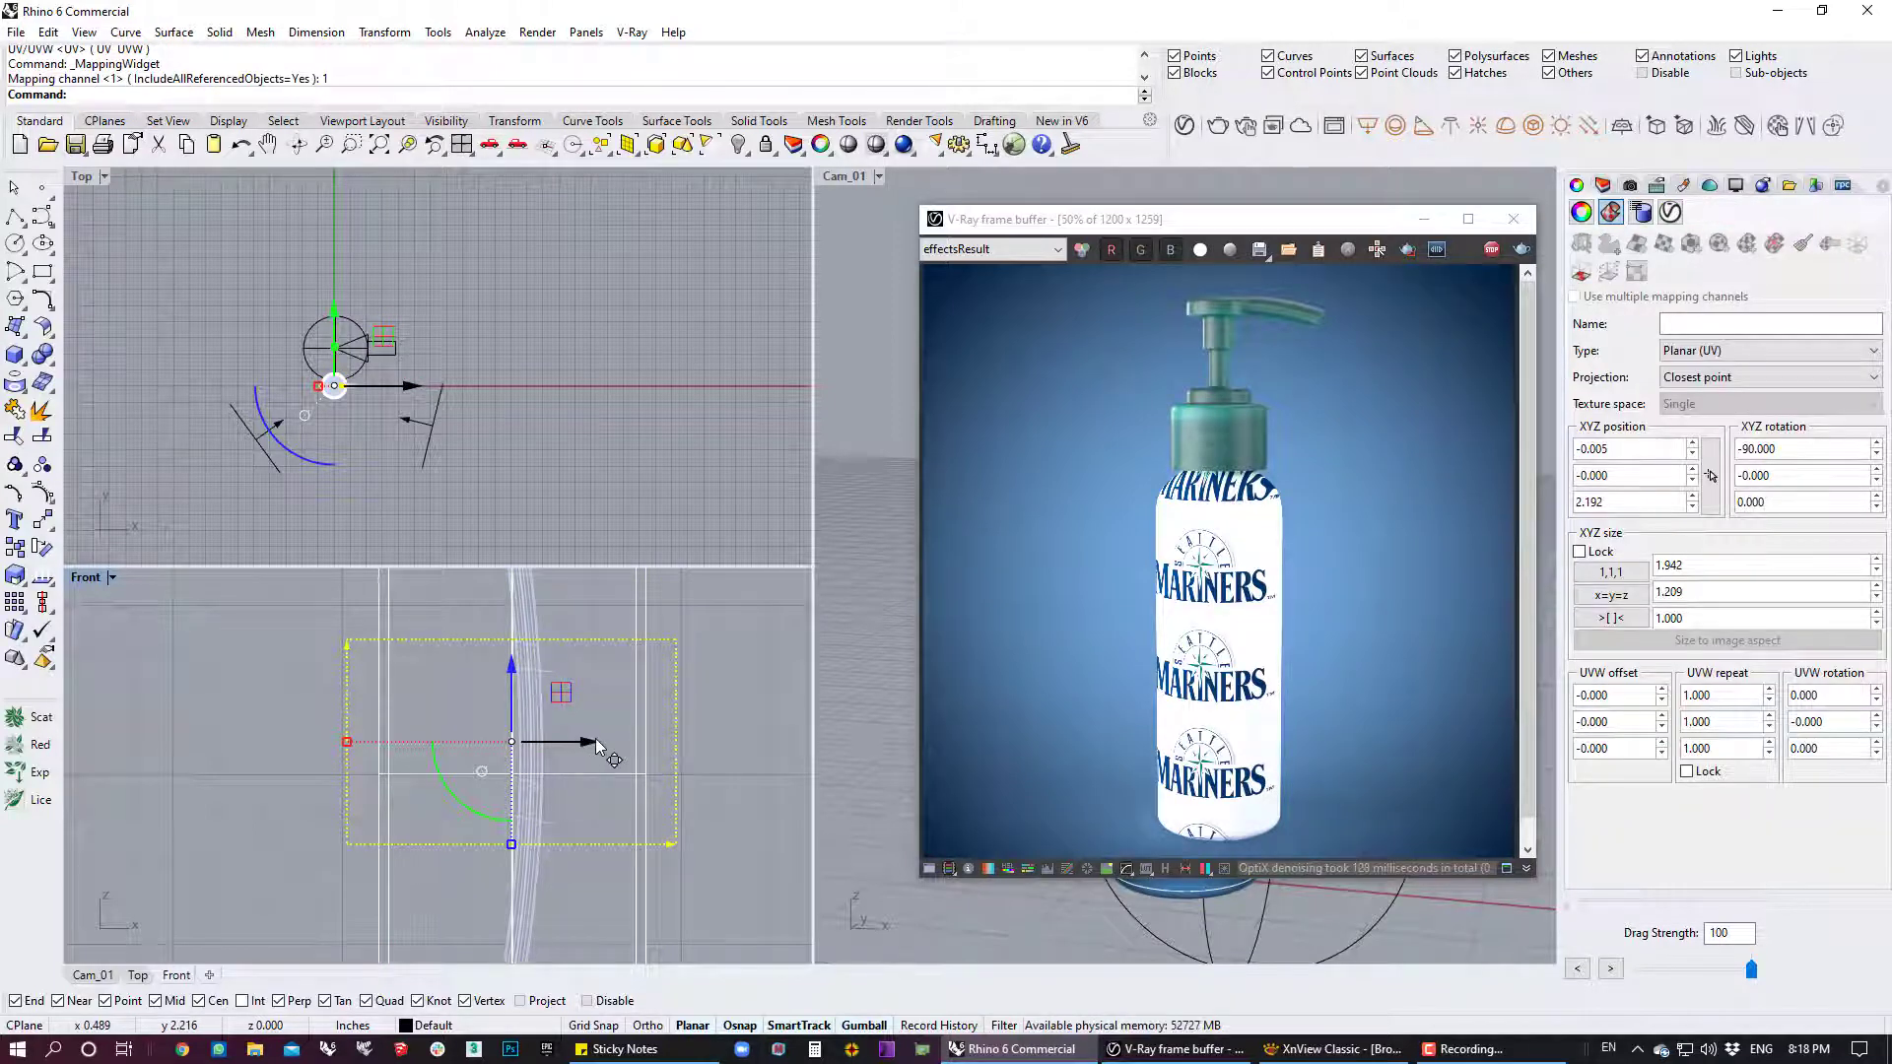
right_click_drag(353, 411, 441, 345)
left_click_drag(417, 318, 400, 475)
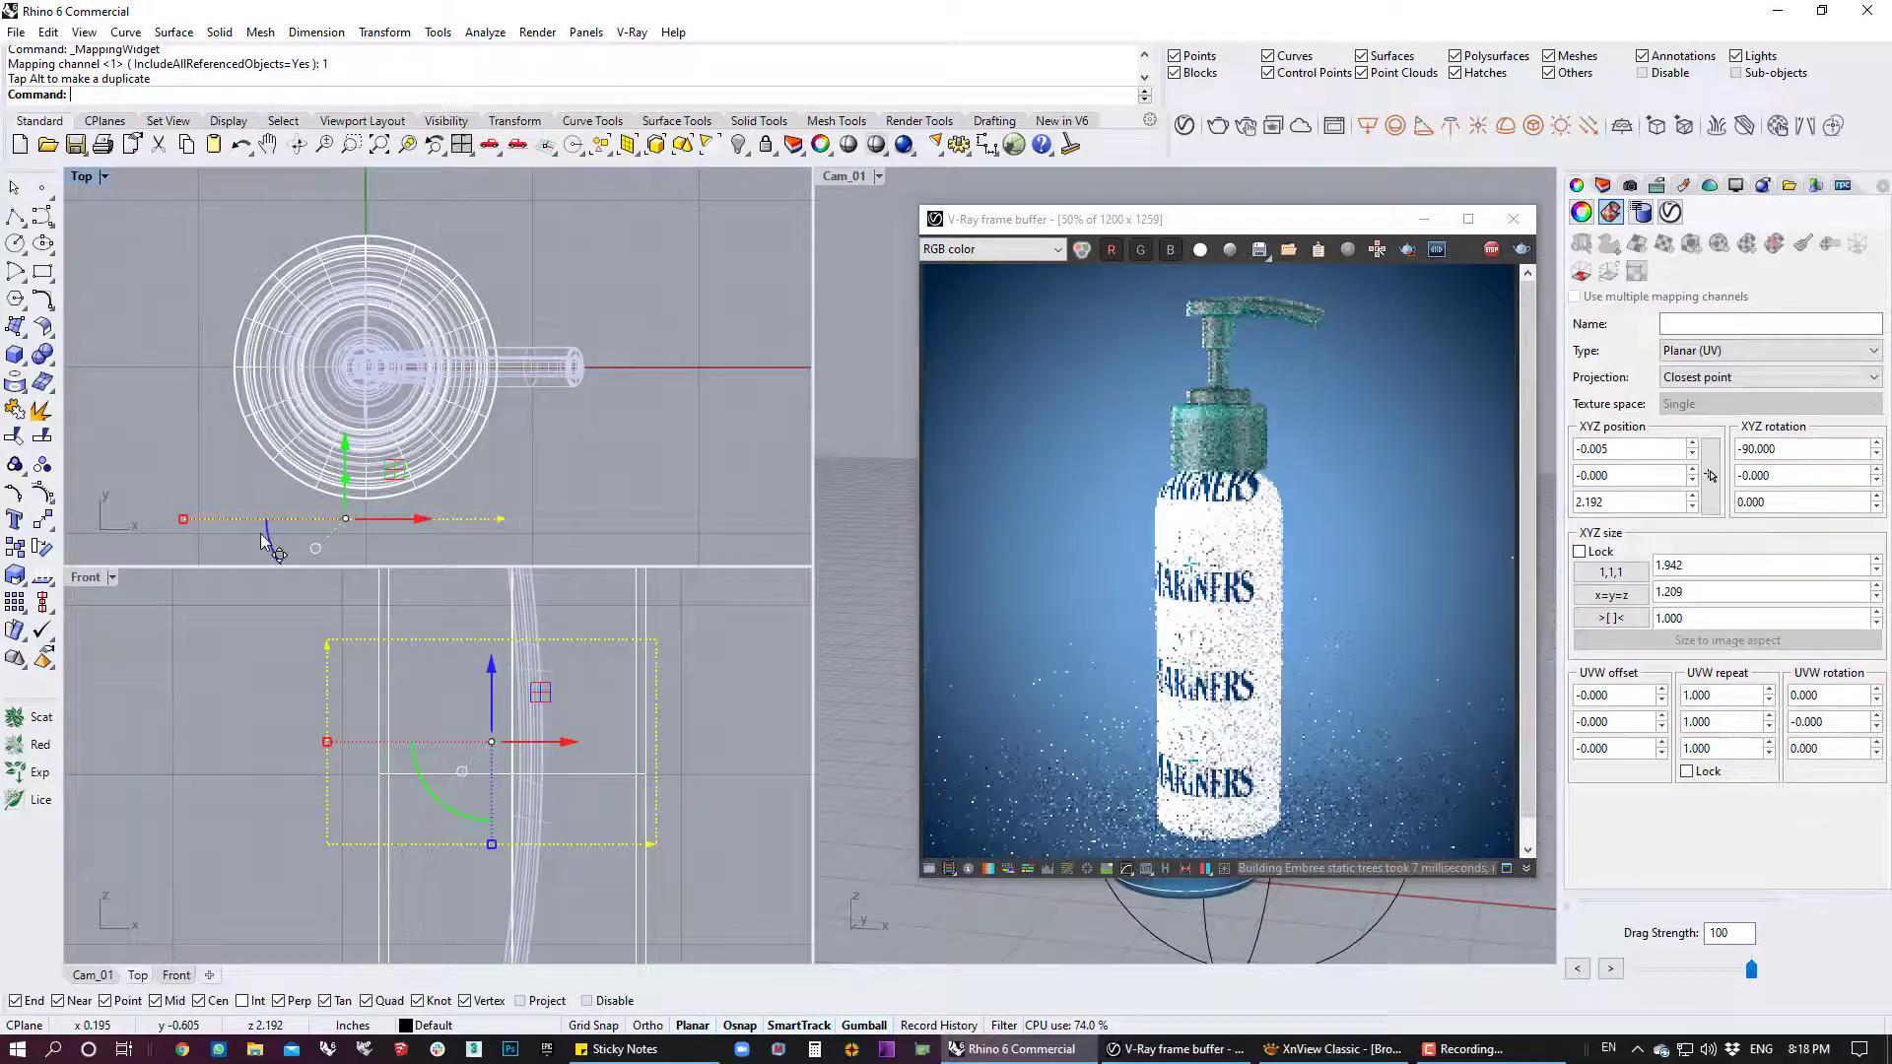
right_click_drag(400, 489, 449, 406)
left_click_drag(475, 445, 512, 445)
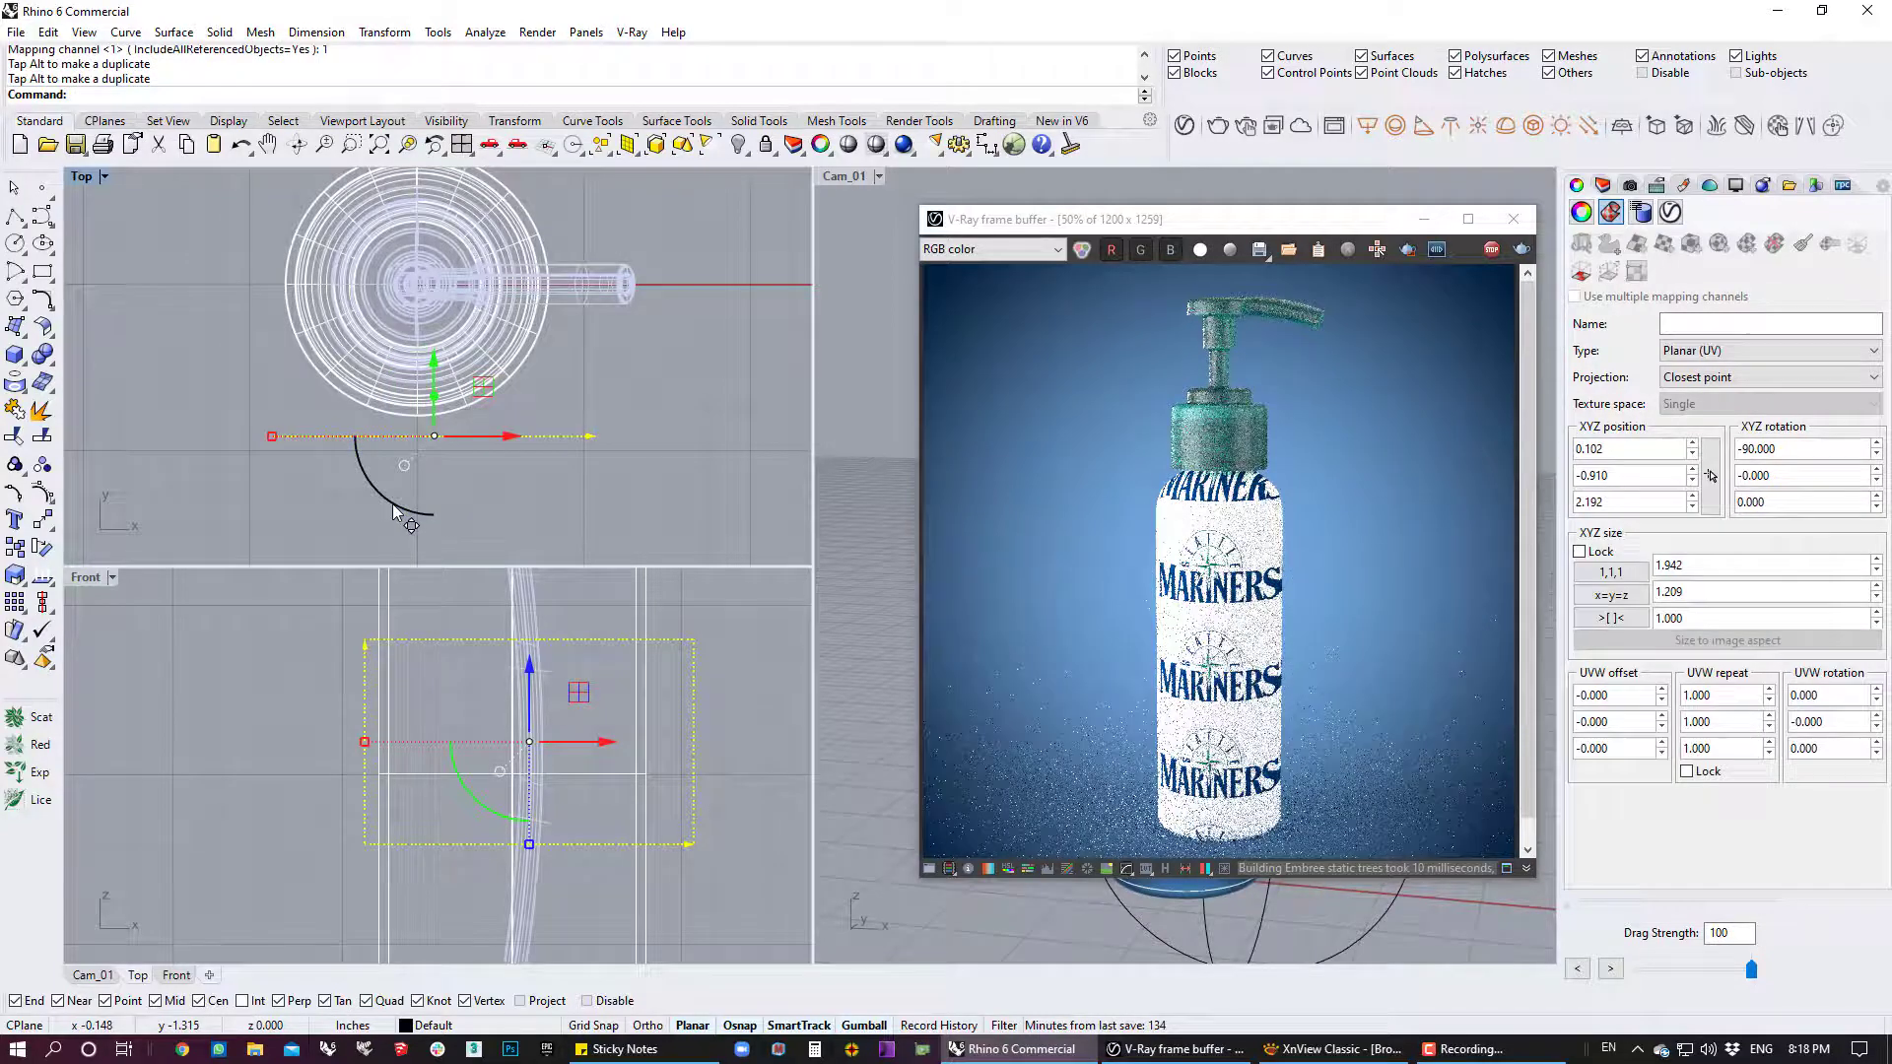
left_click_drag(389, 508, 399, 511)
left_click_drag(477, 378, 488, 372)
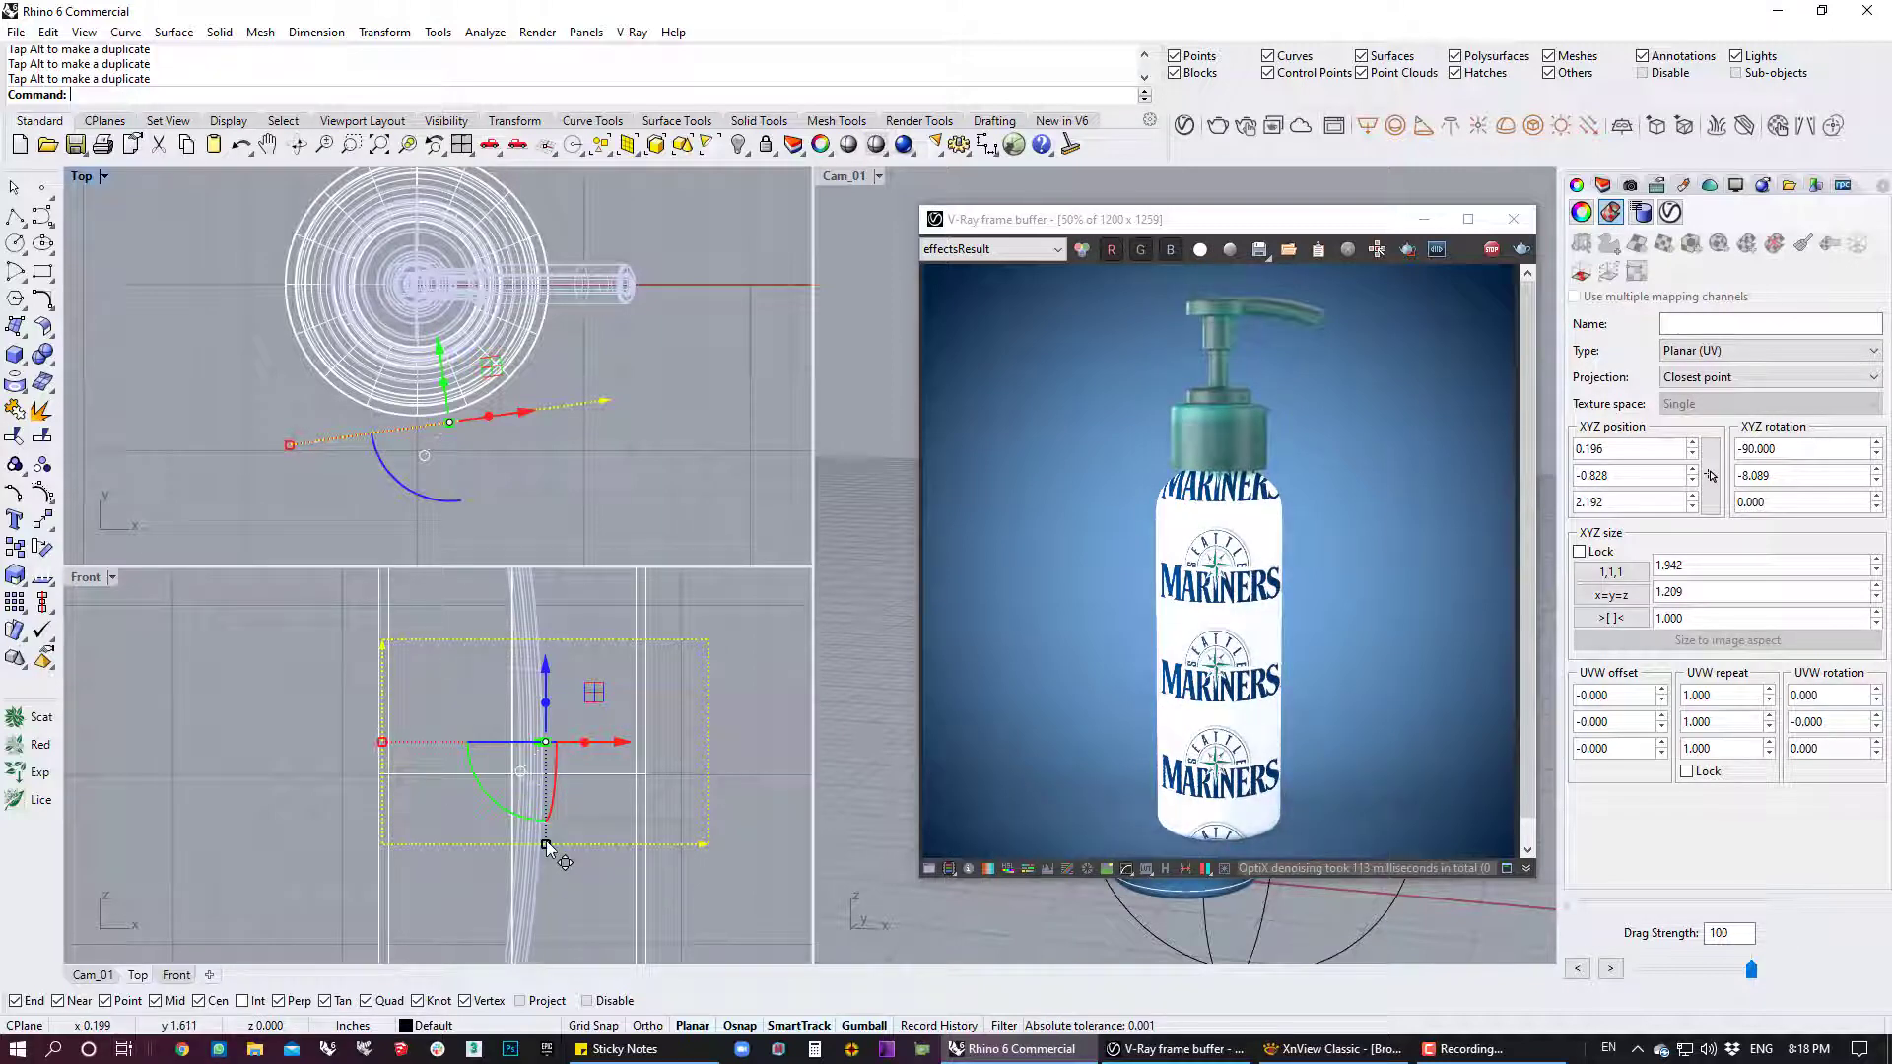
Scale the mapping plane's height down to about 1.035 inches and uncover the Cam_01 view
scroll(546, 846, "up", 3)
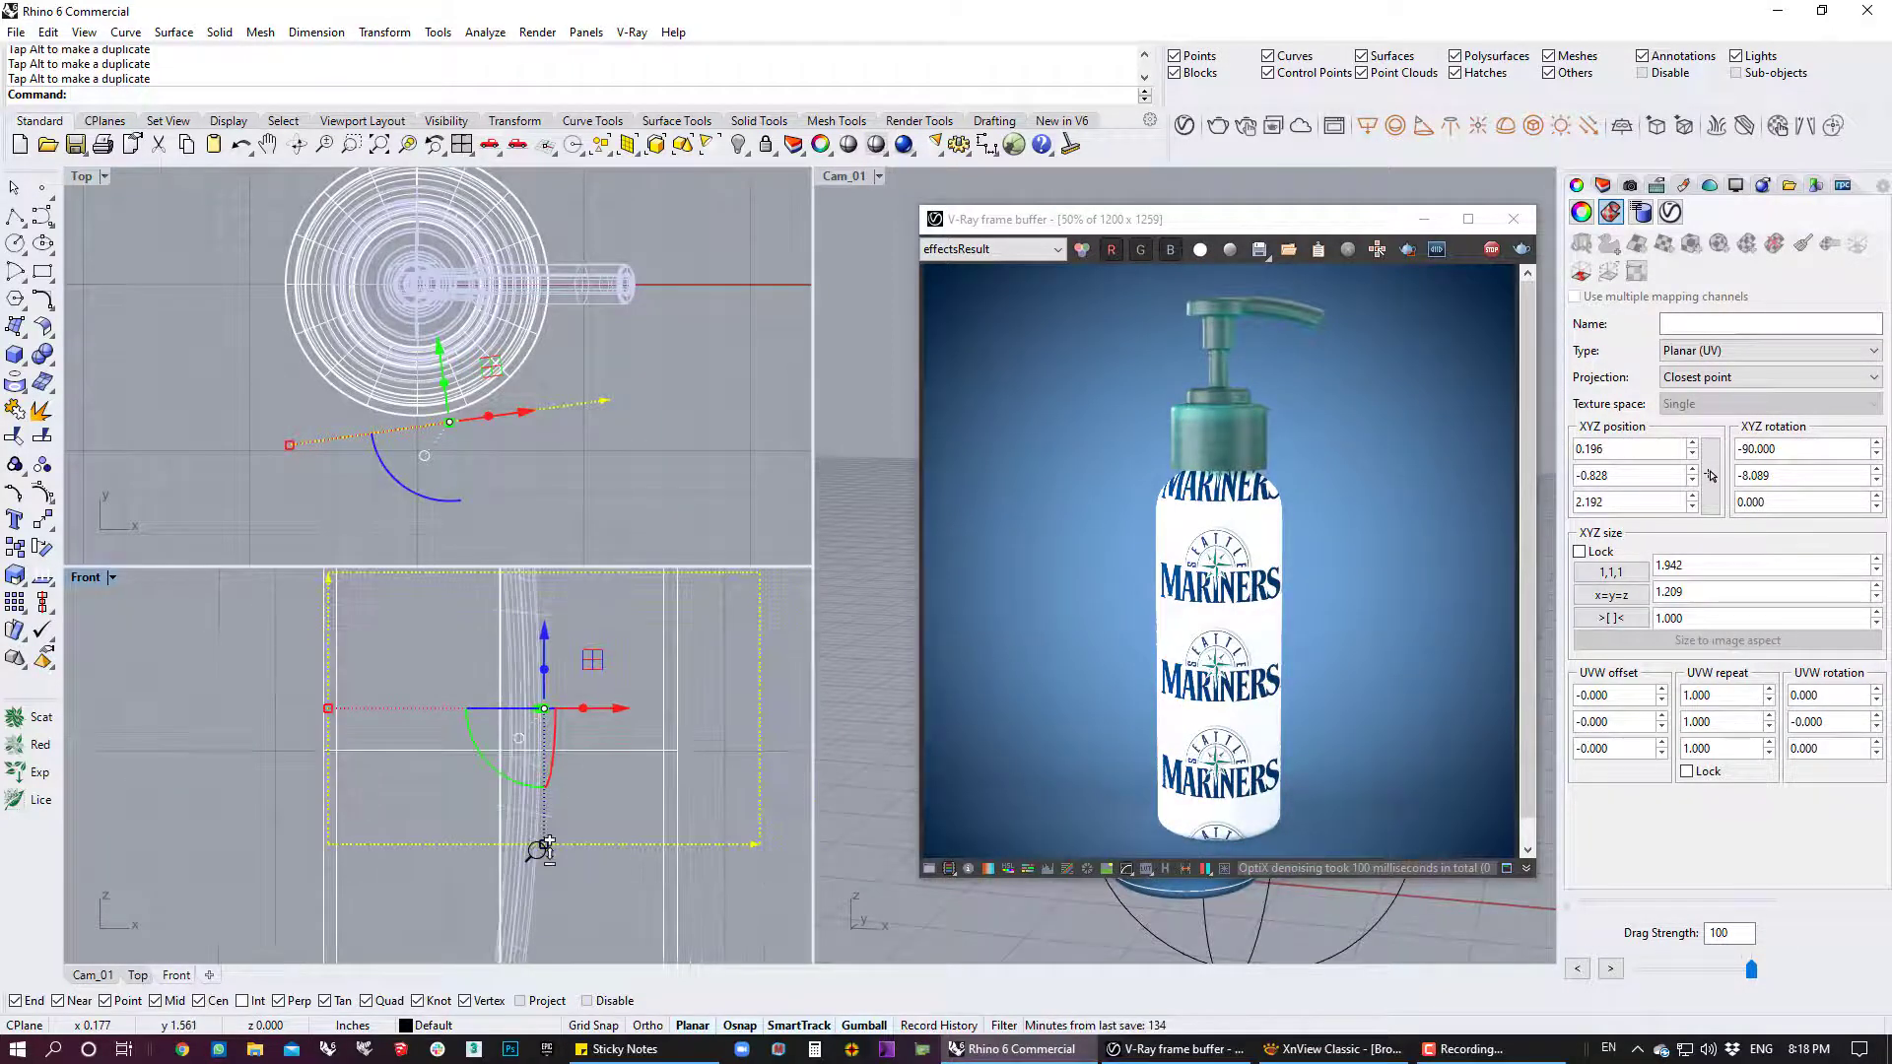
left_click_drag(546, 846, 545, 827)
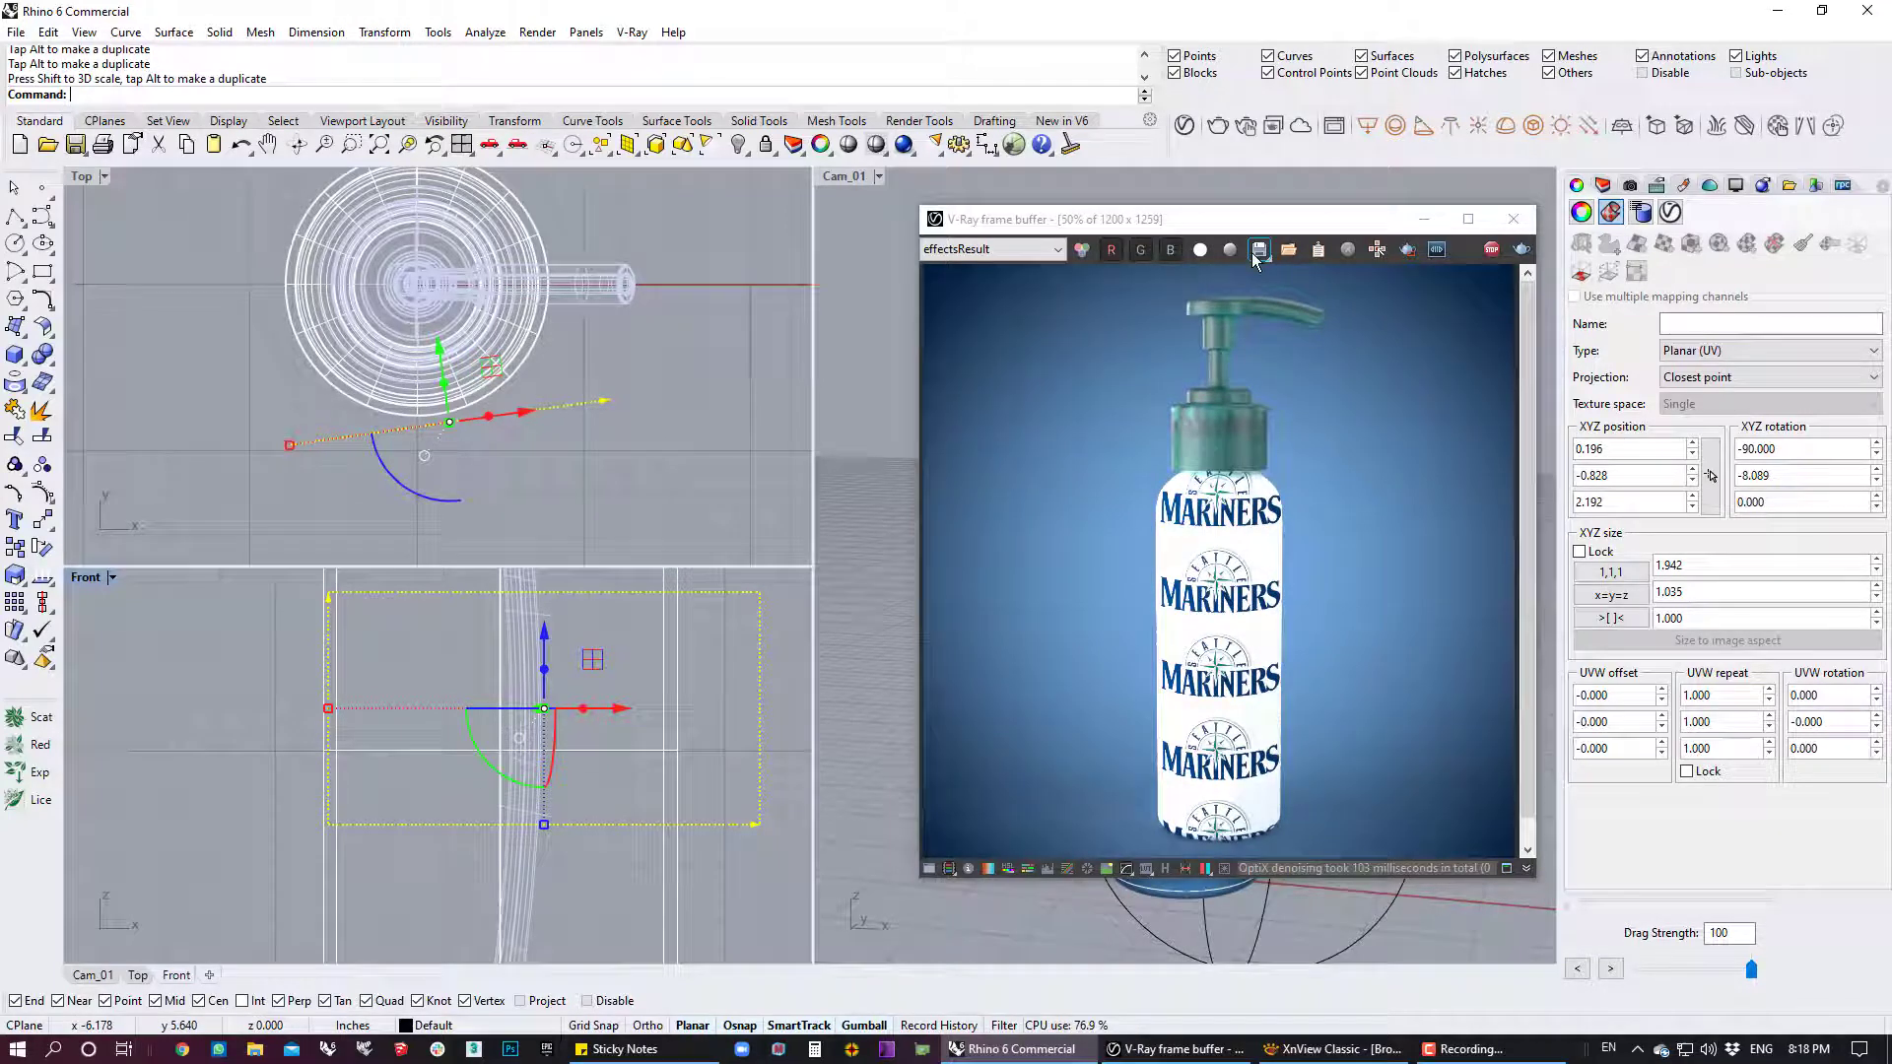
mouse_move(1269, 221)
left_mouse_down()
mouse_move(1159, 268)
mouse_move(456, 290)
left_mouse_up()
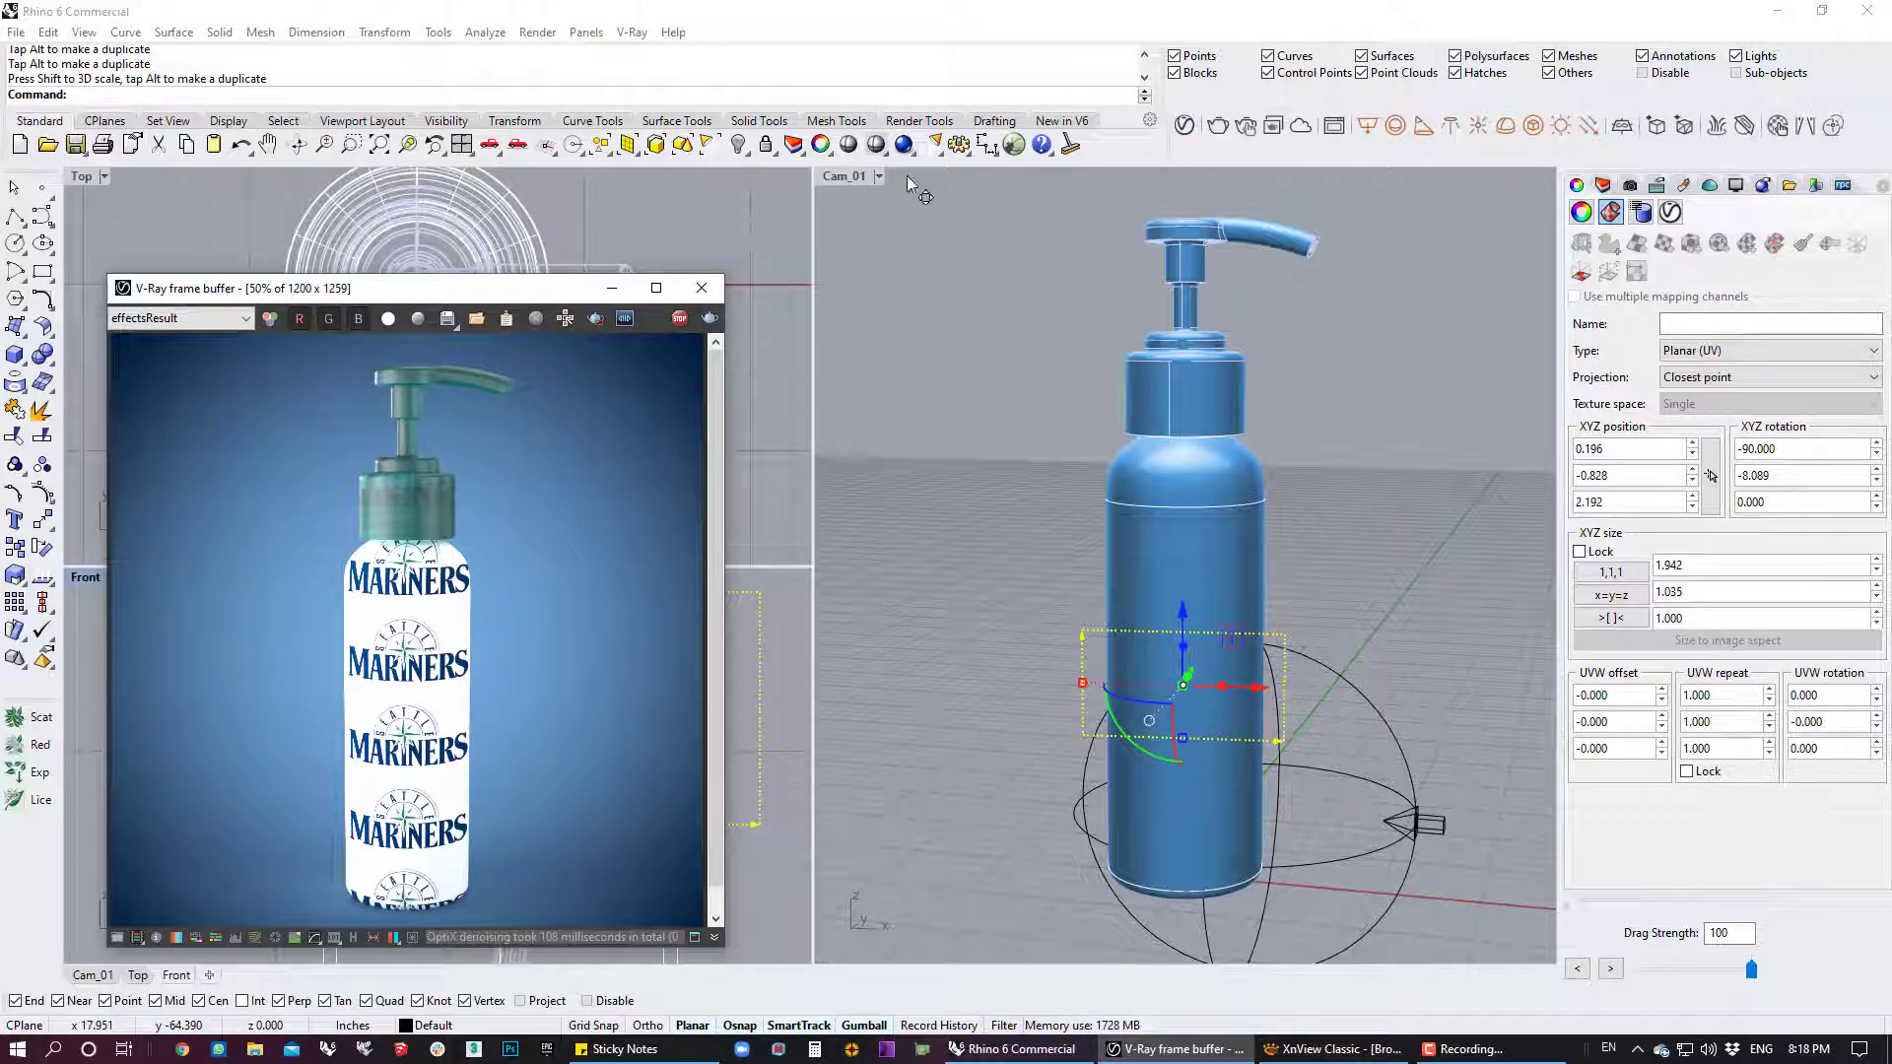
Load the black-and-white Mariners logo from the Desktop as a bitmap in the Decal layer's opacity channel
left_click(846, 177)
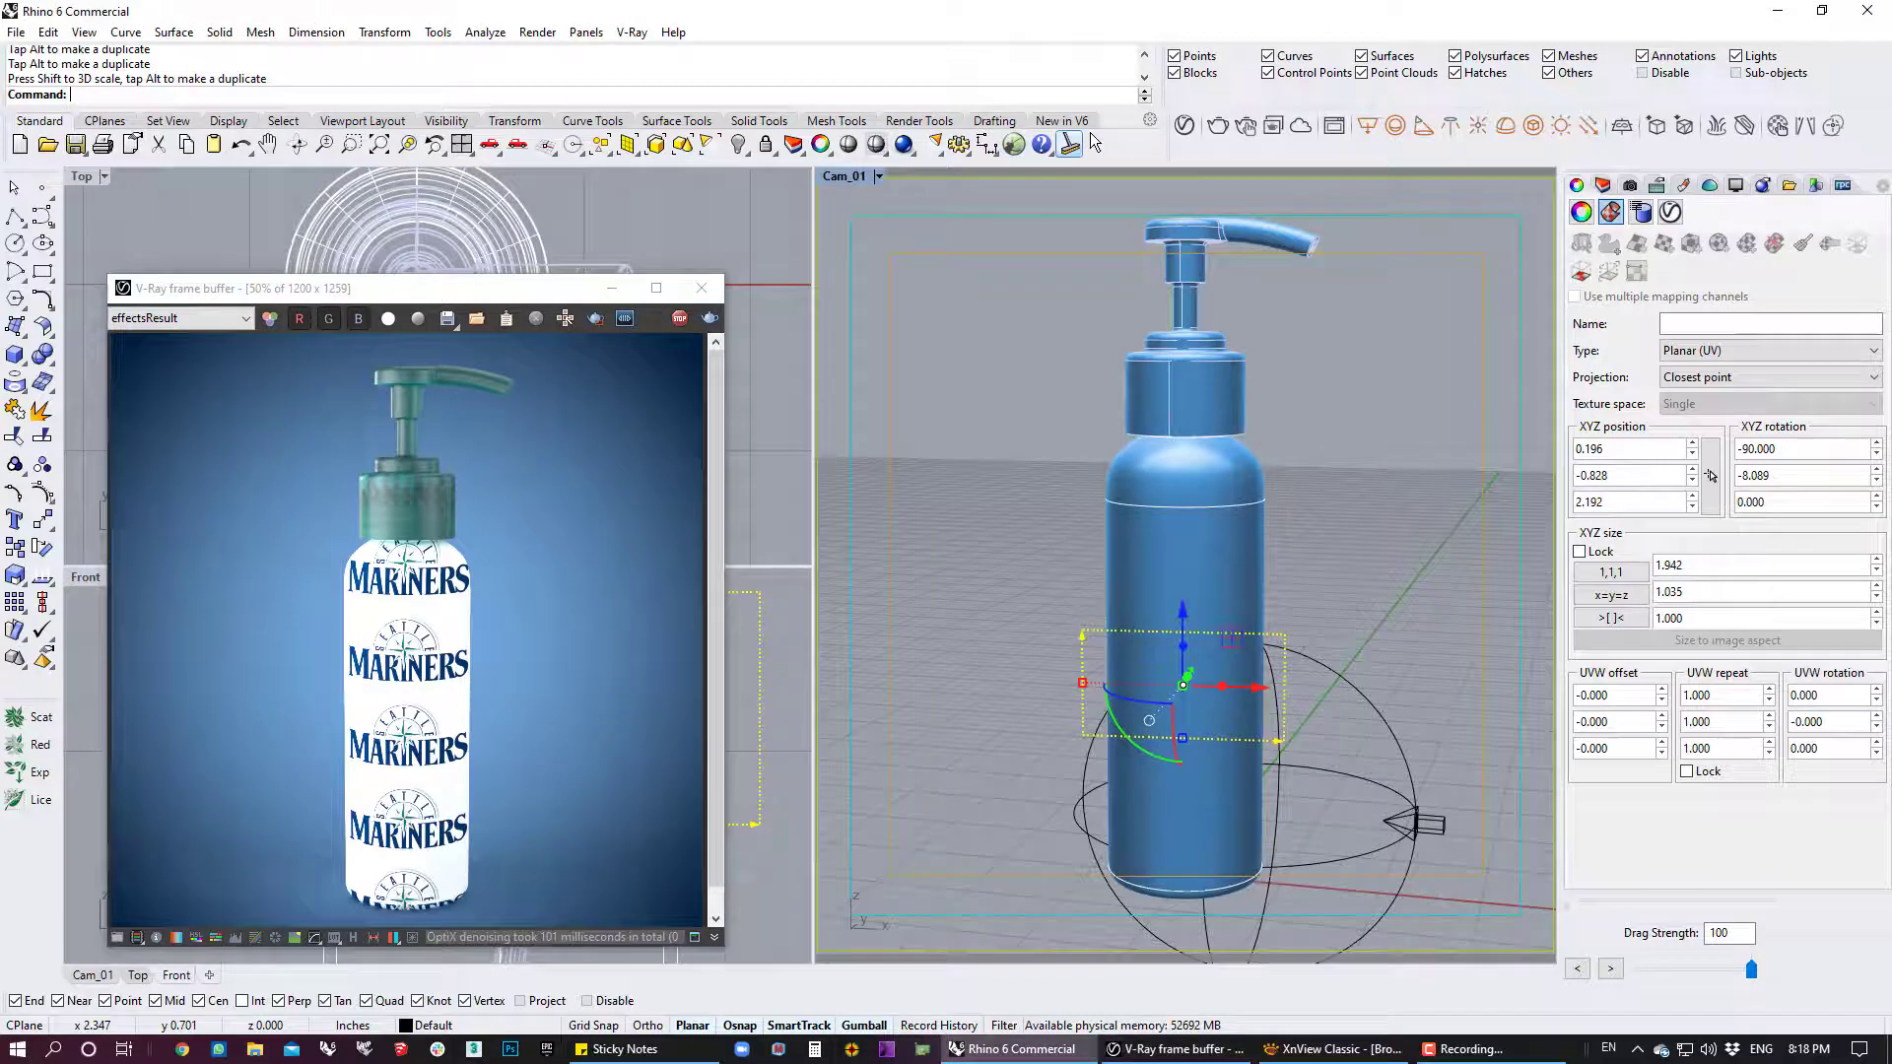
left_click(1182, 127)
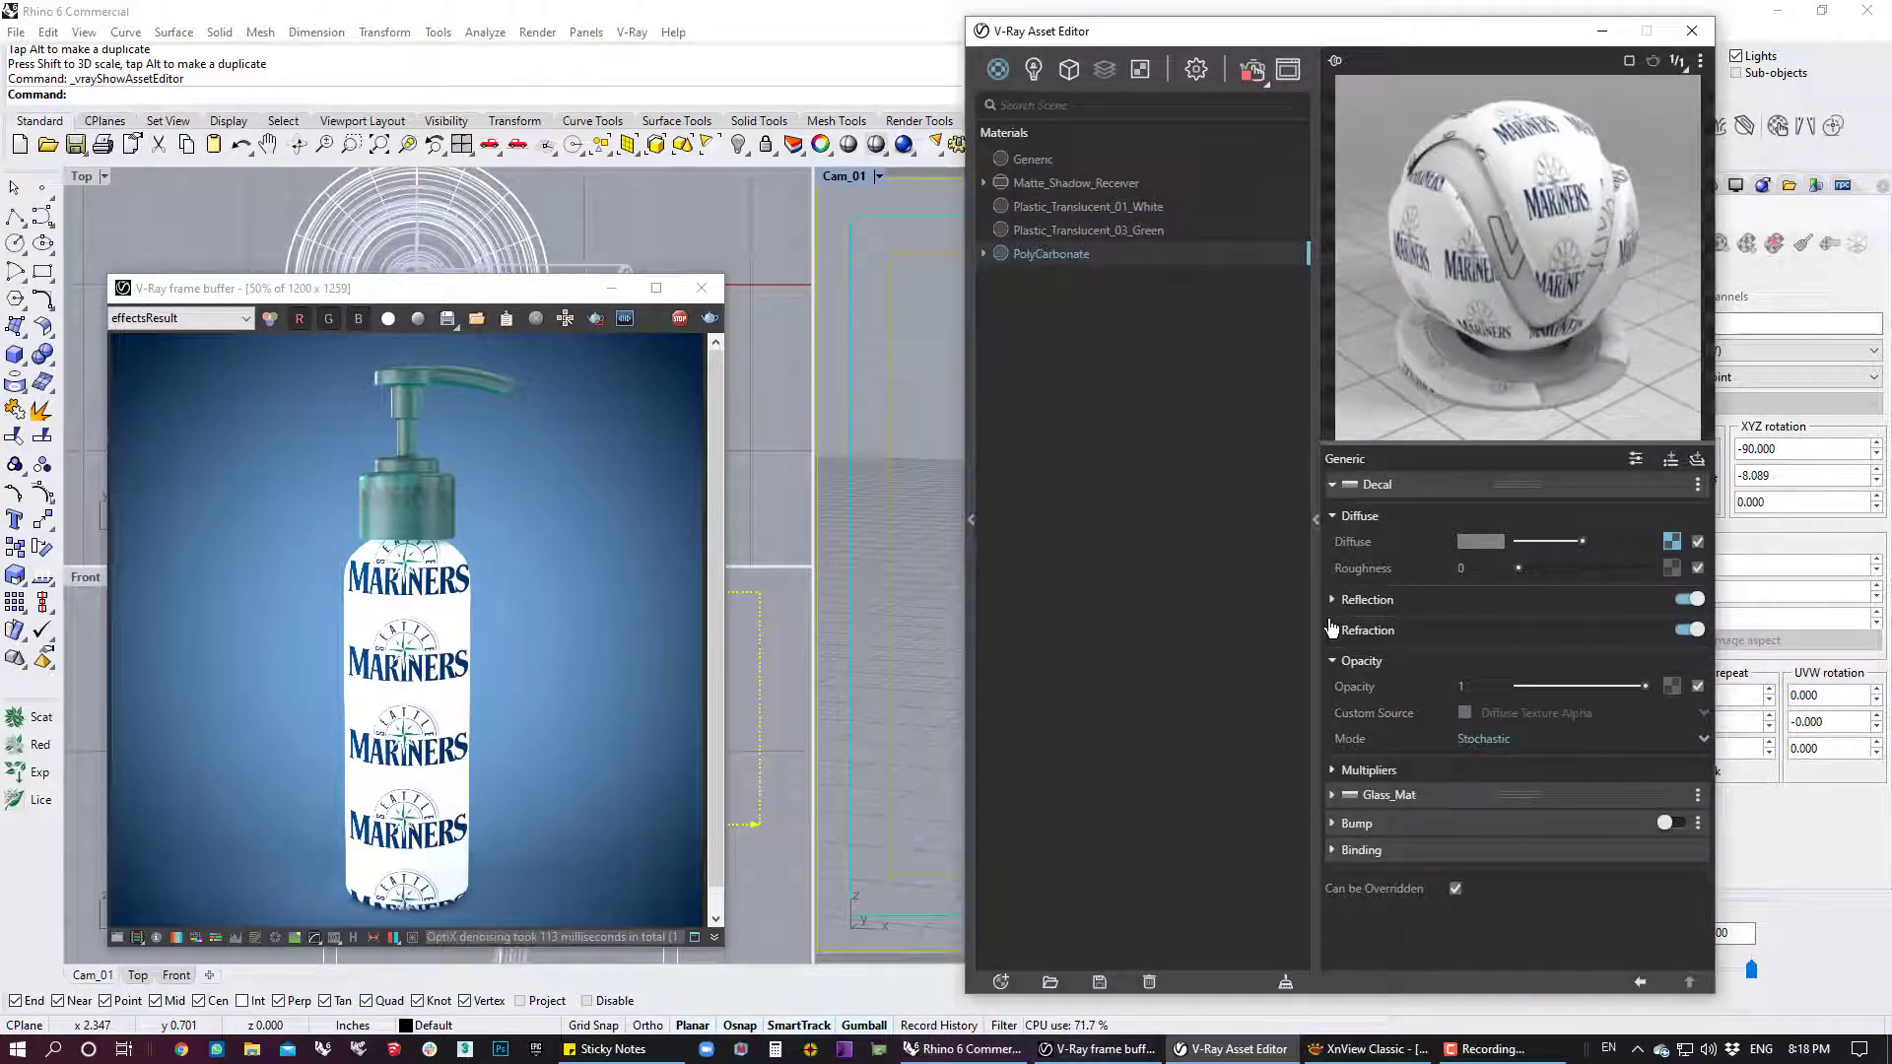
left_click(1672, 686)
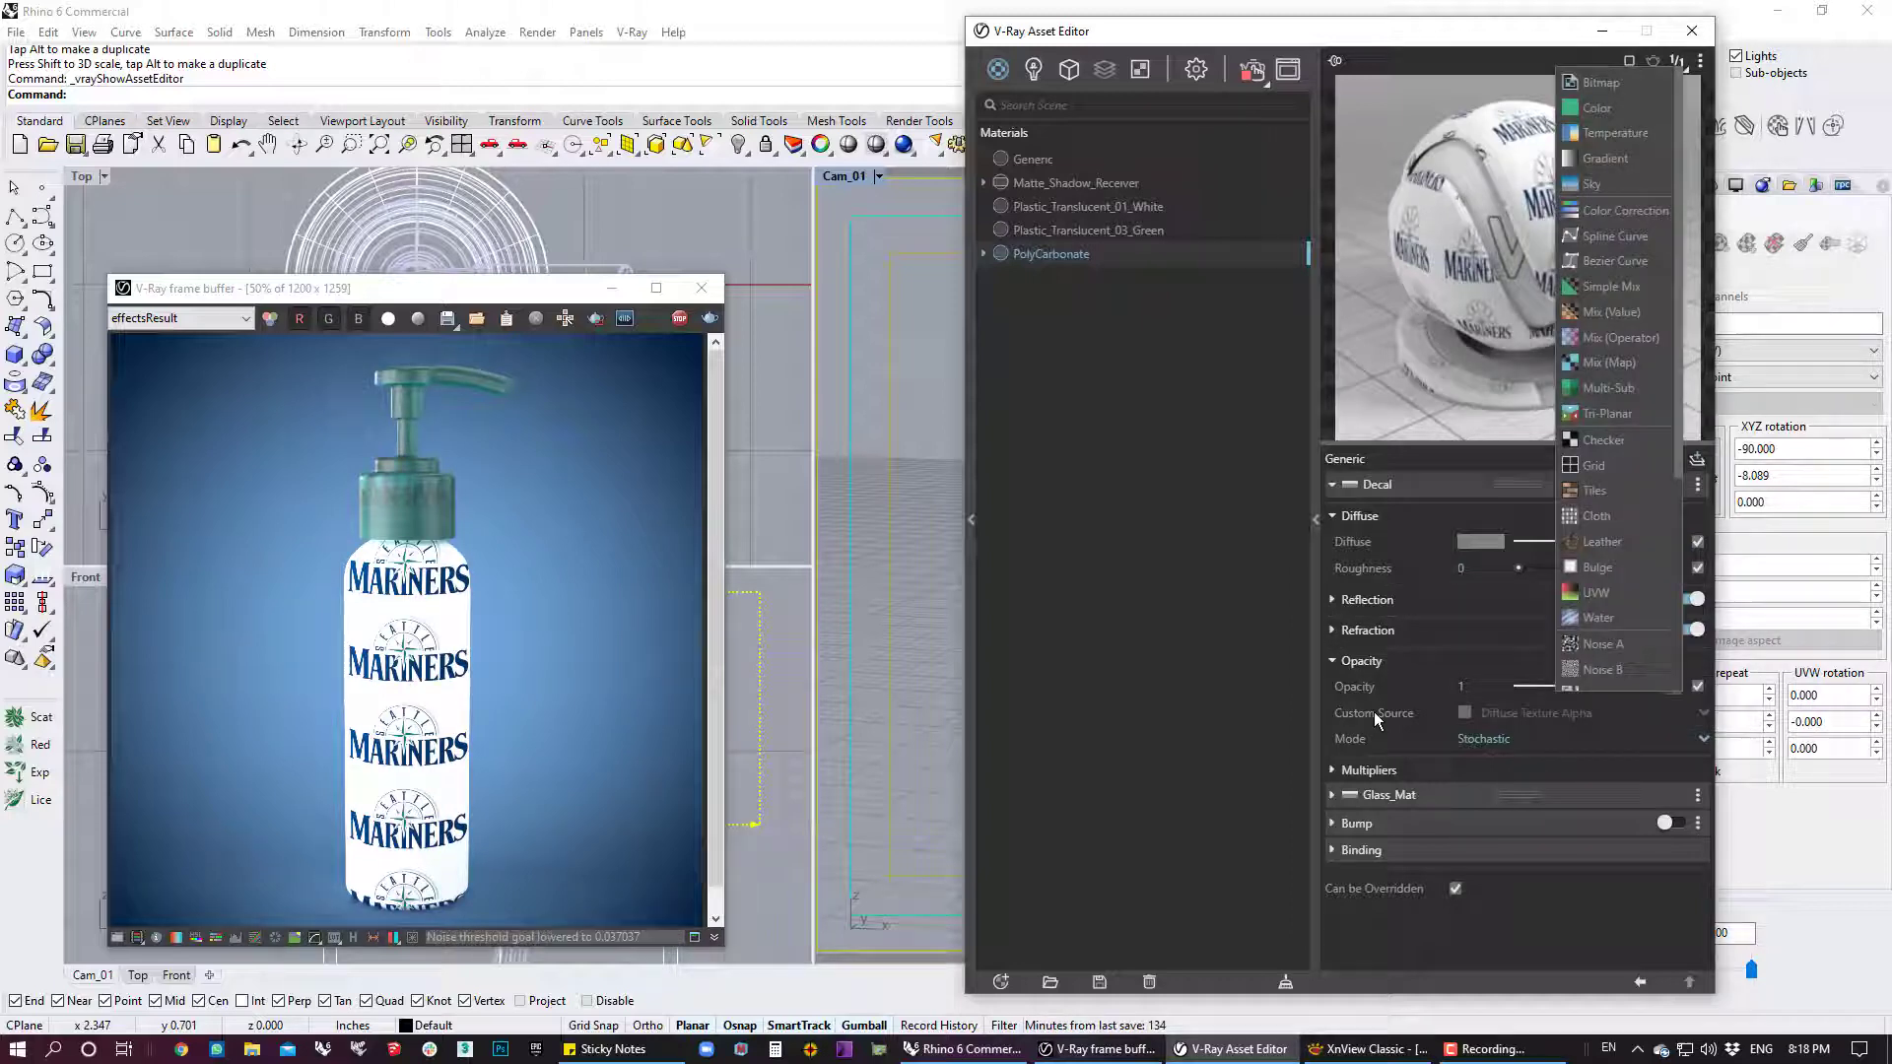
left_click(1610, 79)
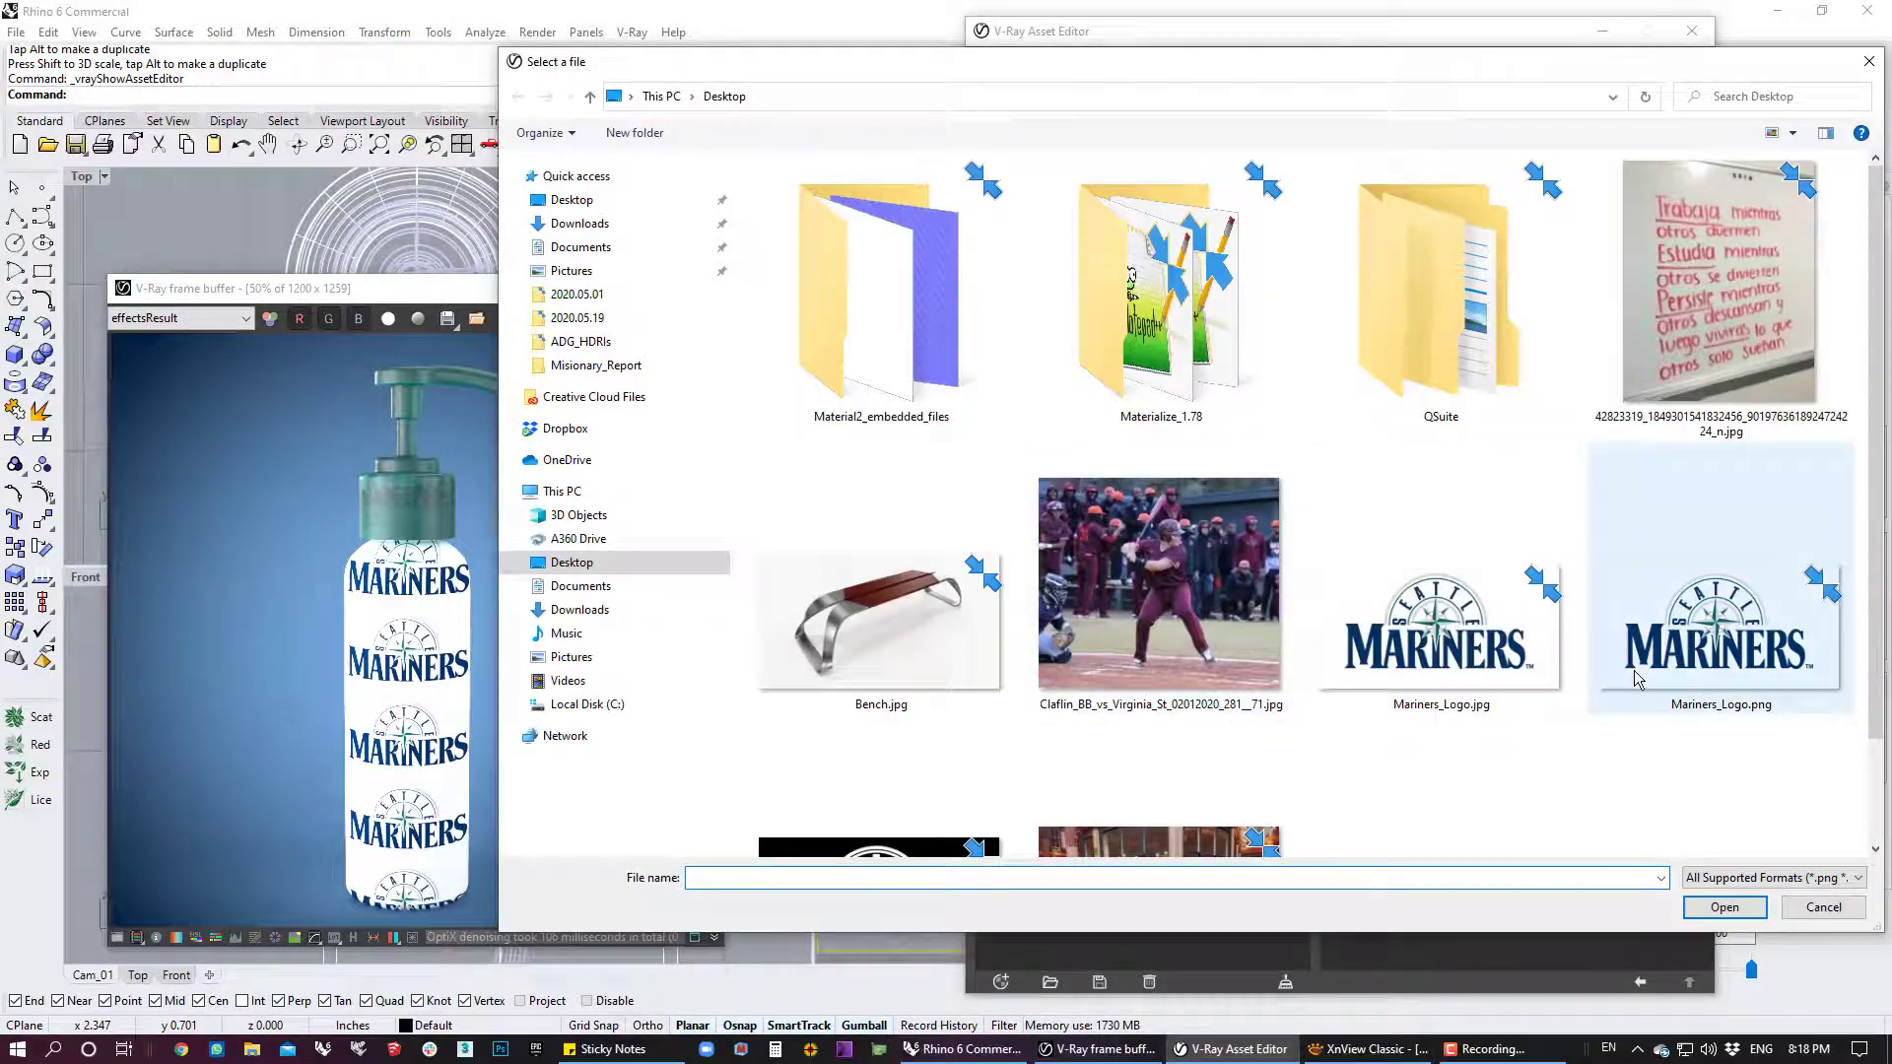
scroll(1176, 680, "down", 2)
double_click(905, 770)
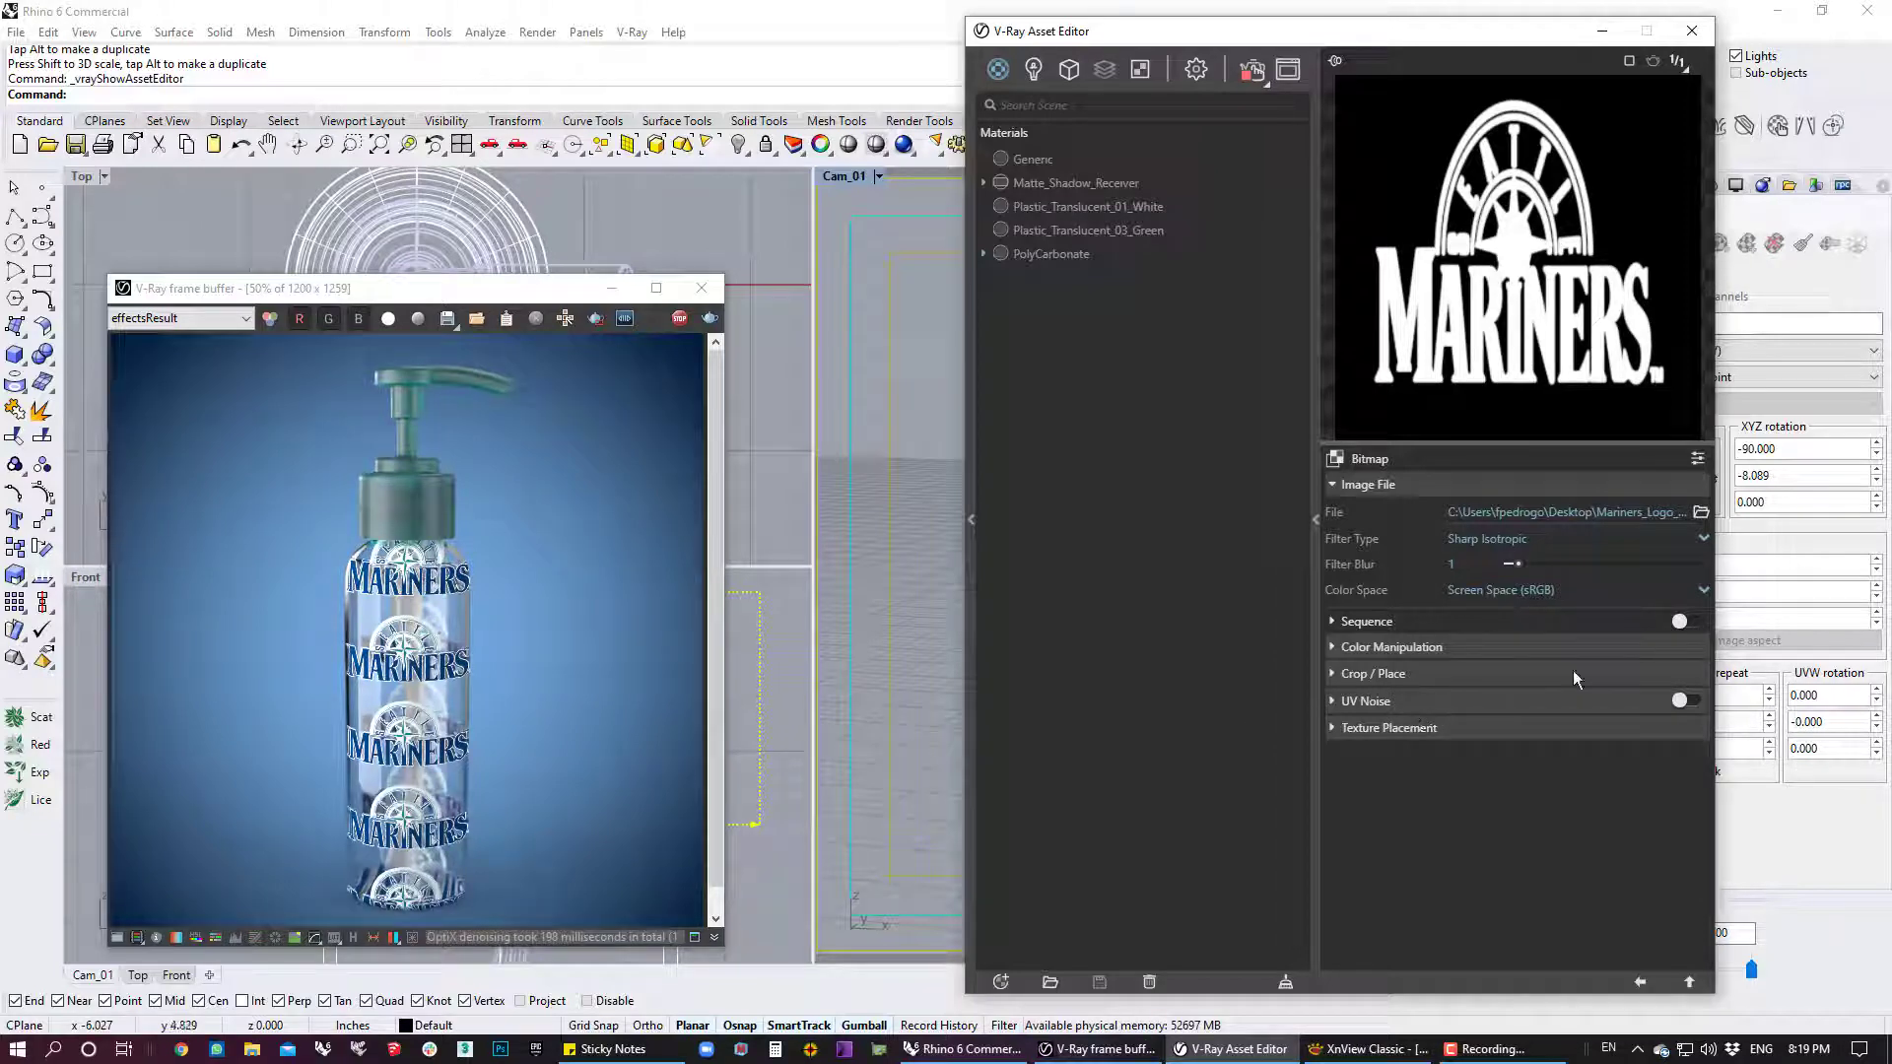
Turn off U and V tiling in the opacity bitmap's texture placement
left_click(1368, 727)
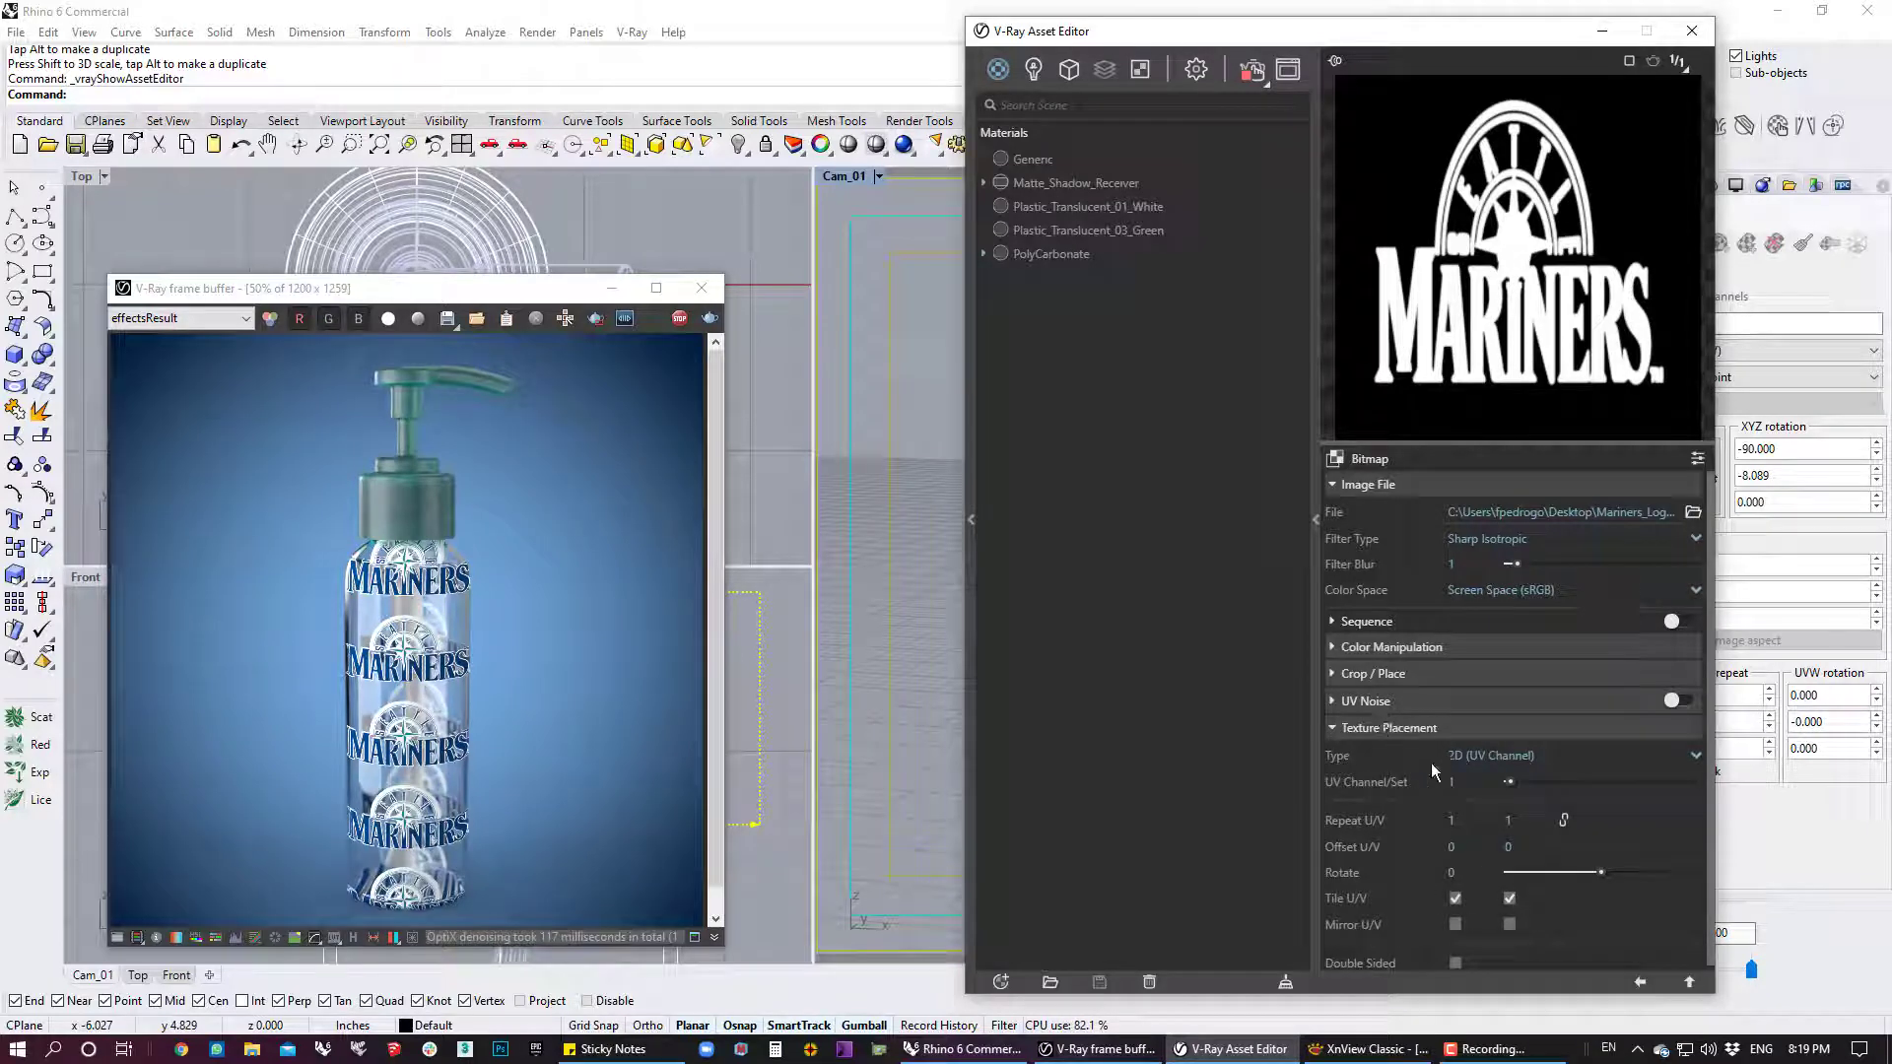
scroll(1431, 763, "down", 1)
left_click(1455, 893)
left_click(1509, 893)
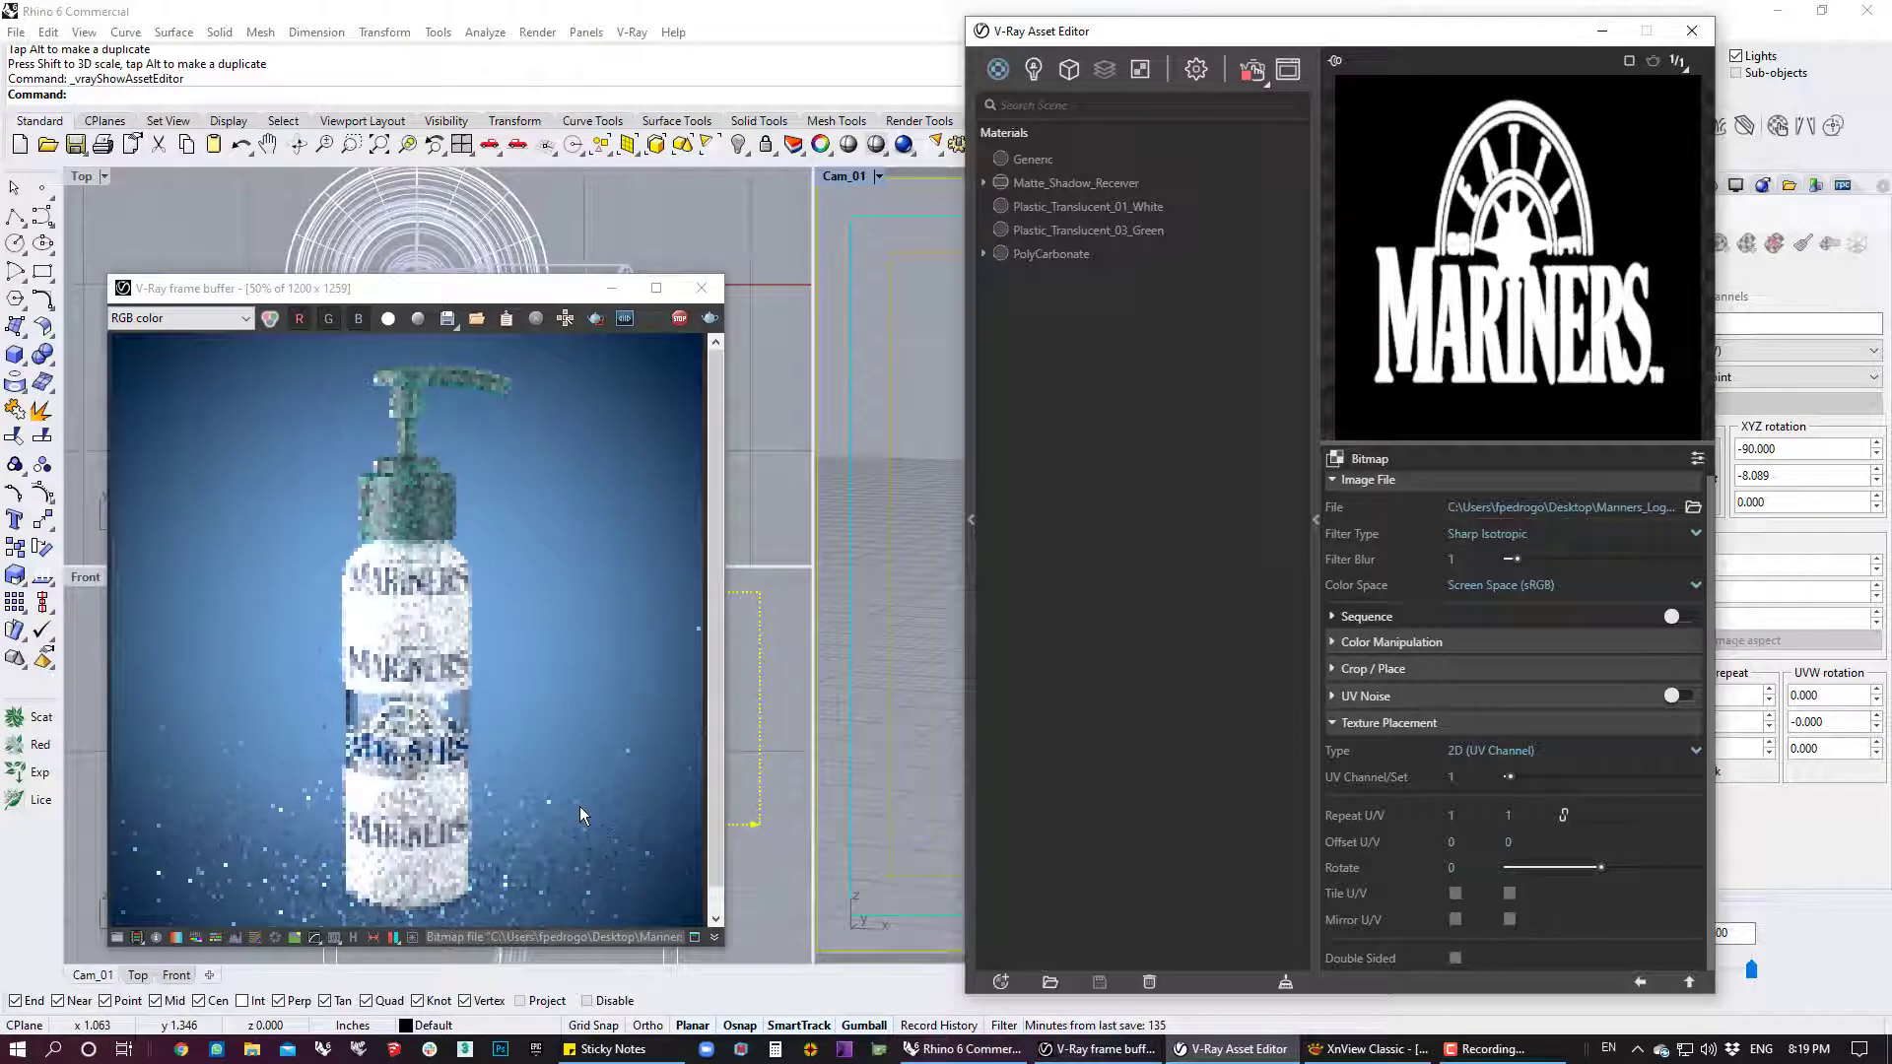
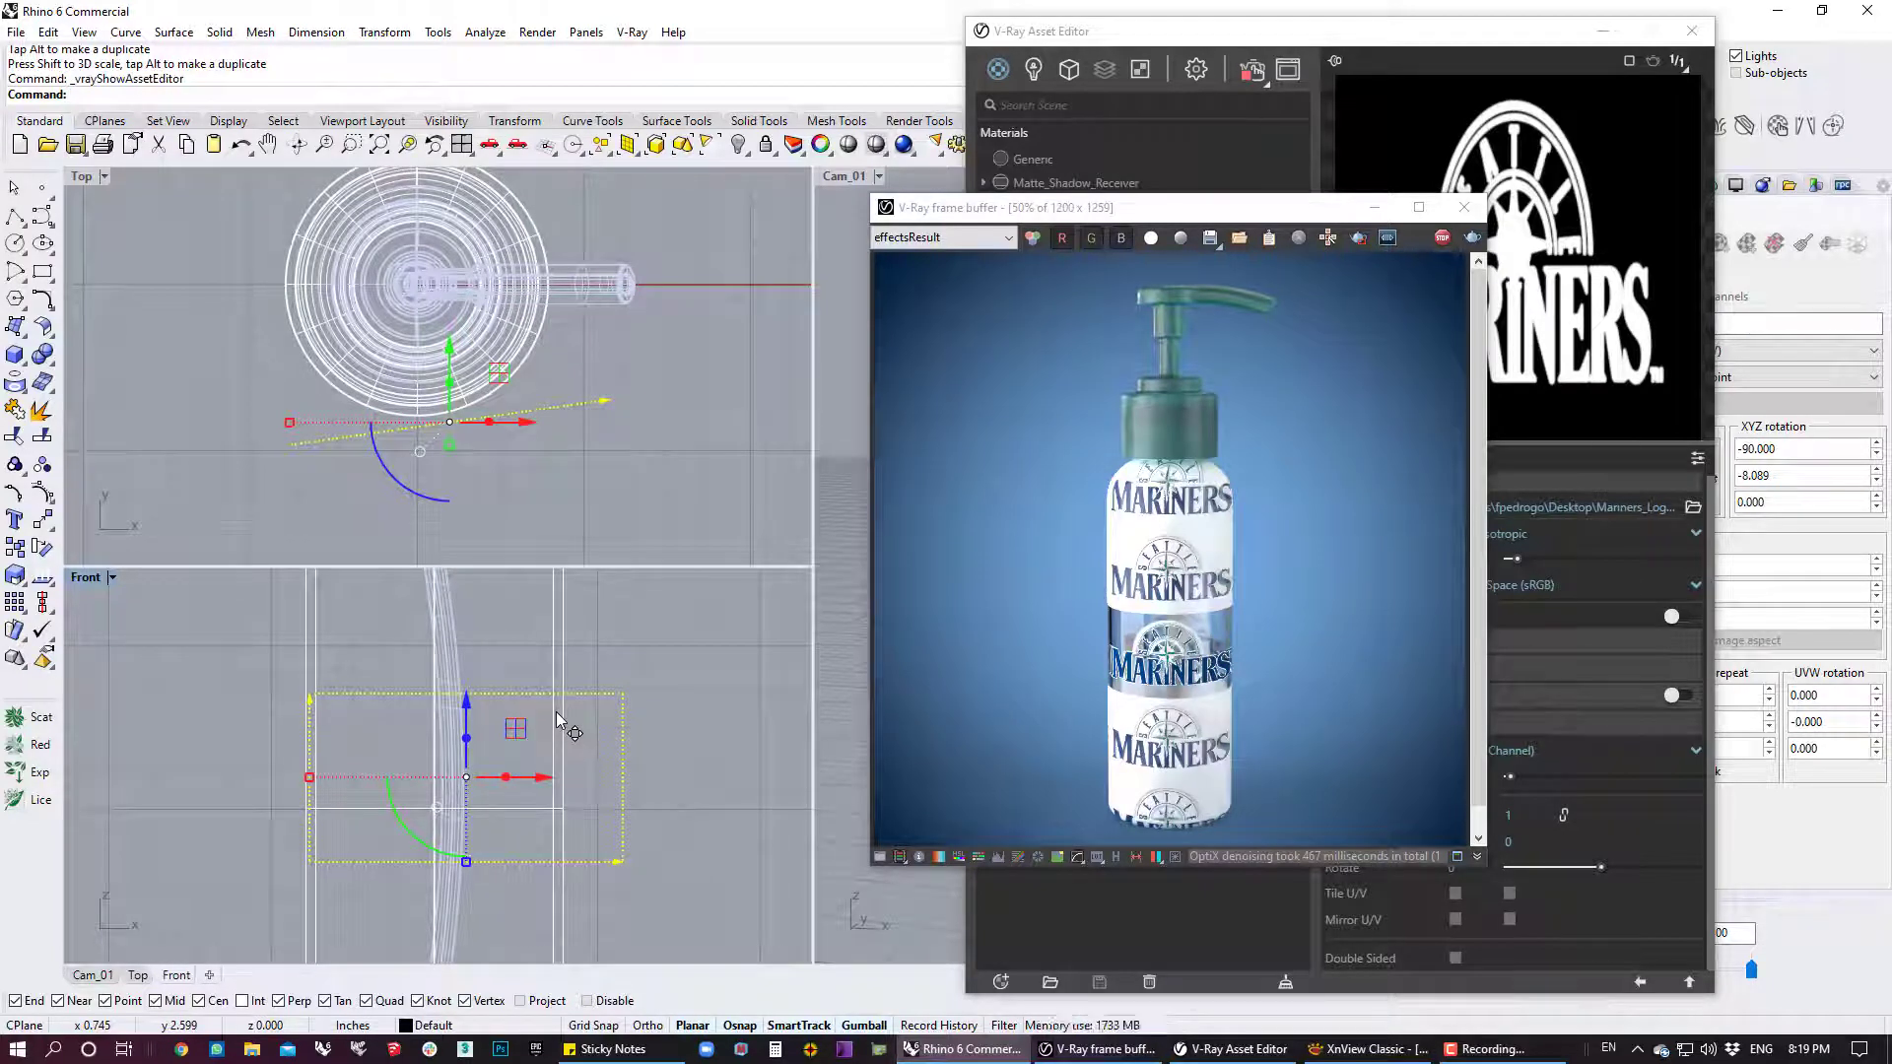
Set the opacity bitmap's default color to black in its color manipulation settings
scroll(600, 761, "down", 1)
scroll(601, 755, "down", 1)
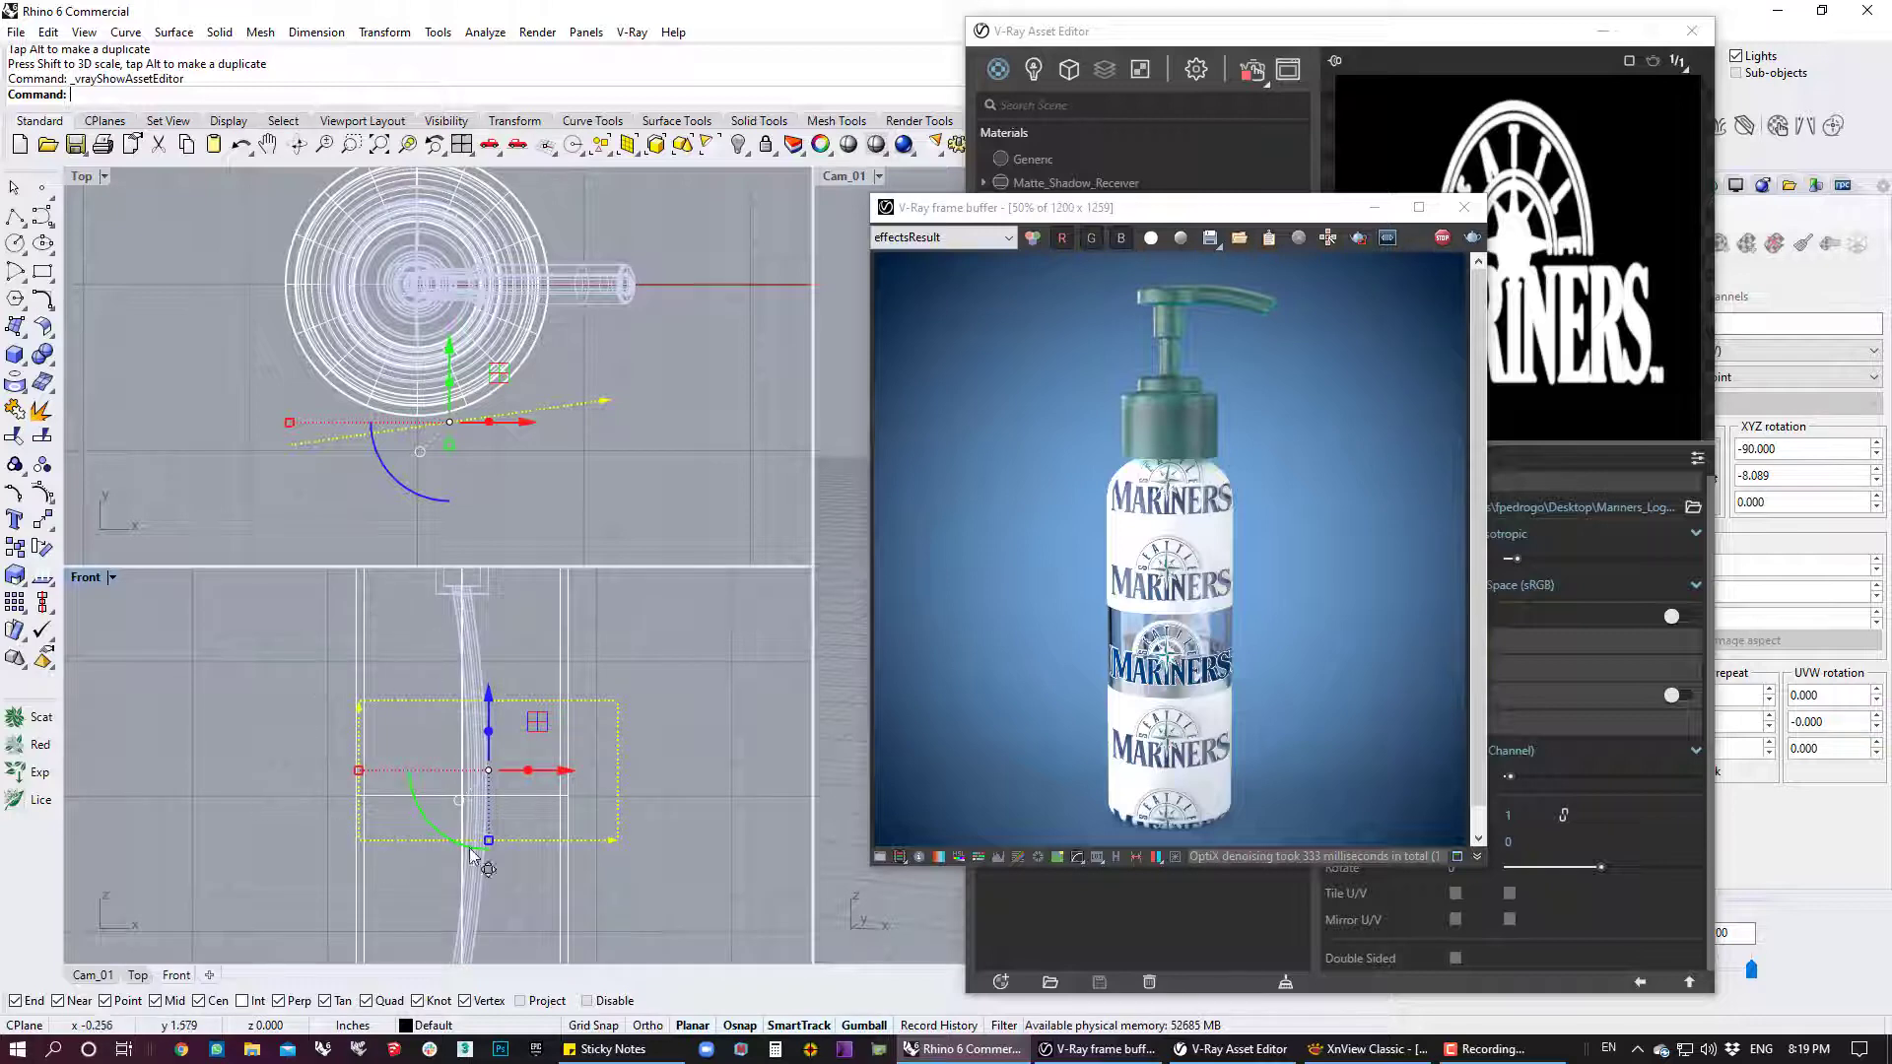
scroll(549, 728, "down", 4)
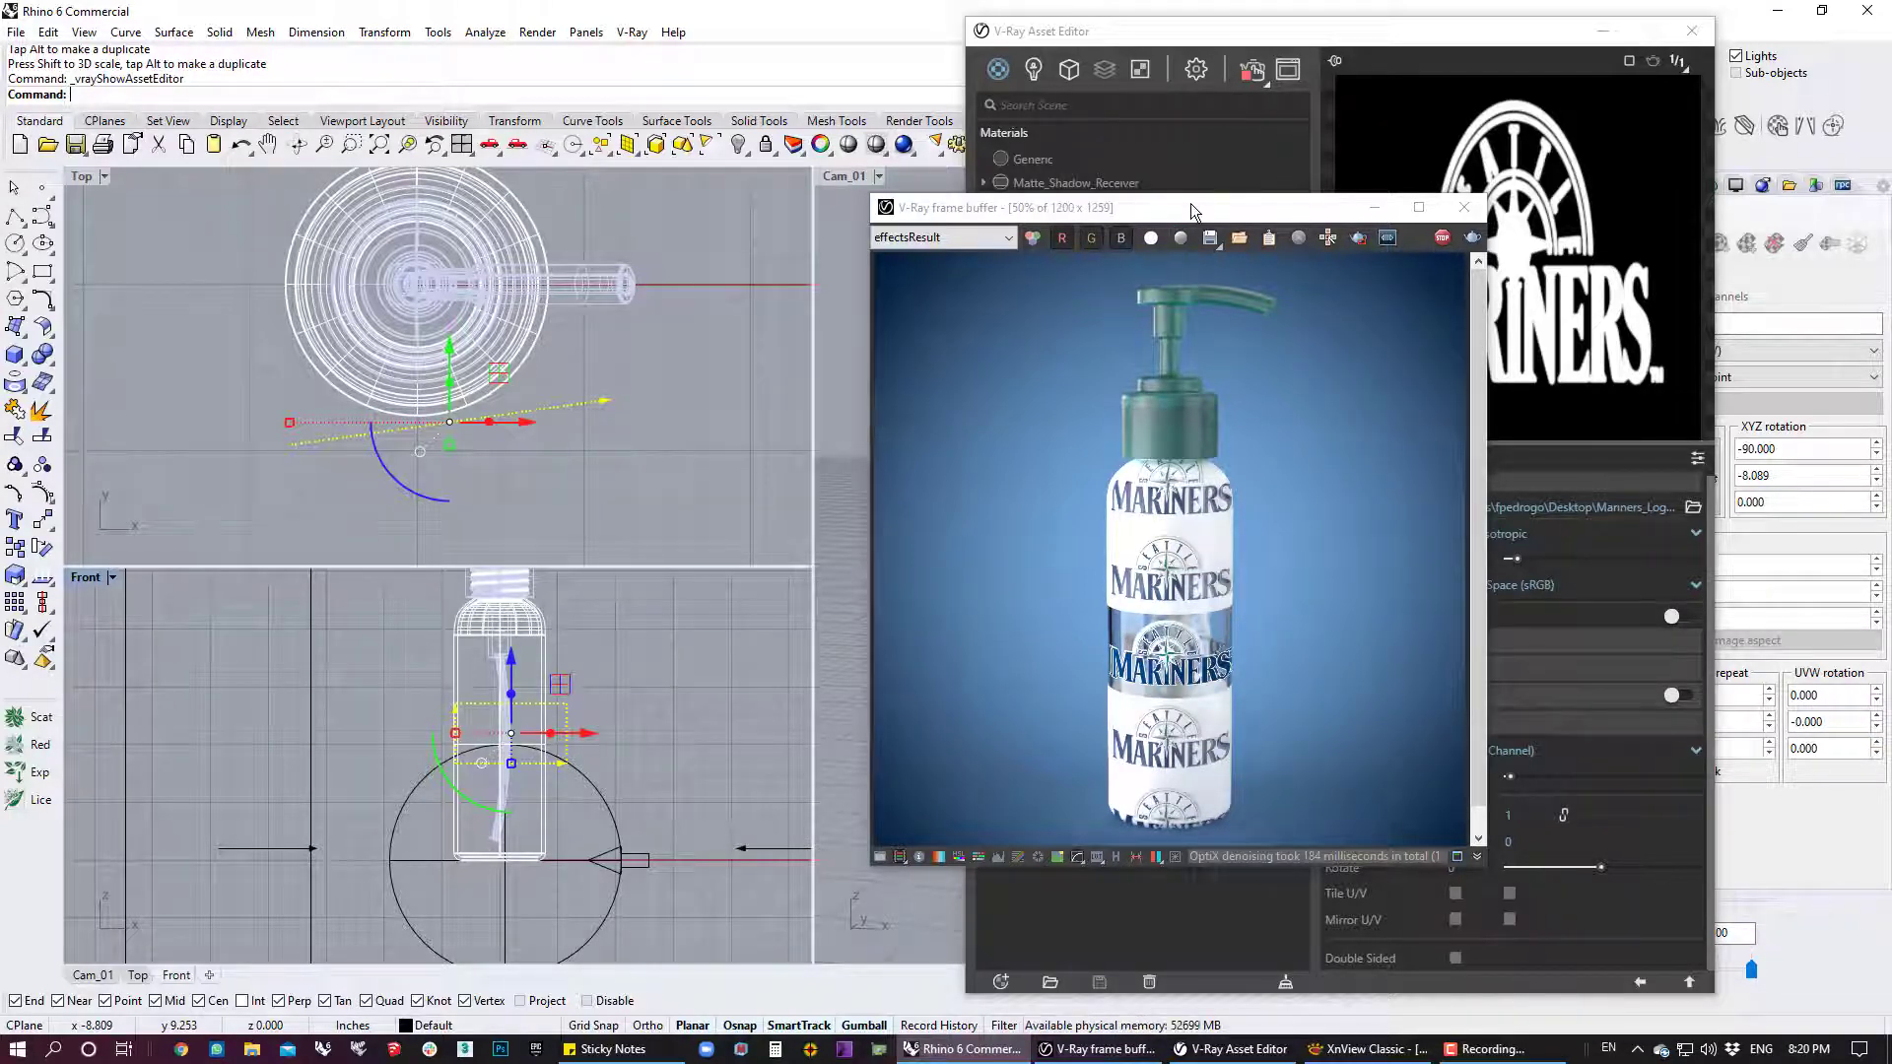
left_click_drag(1190, 203, 953, 160)
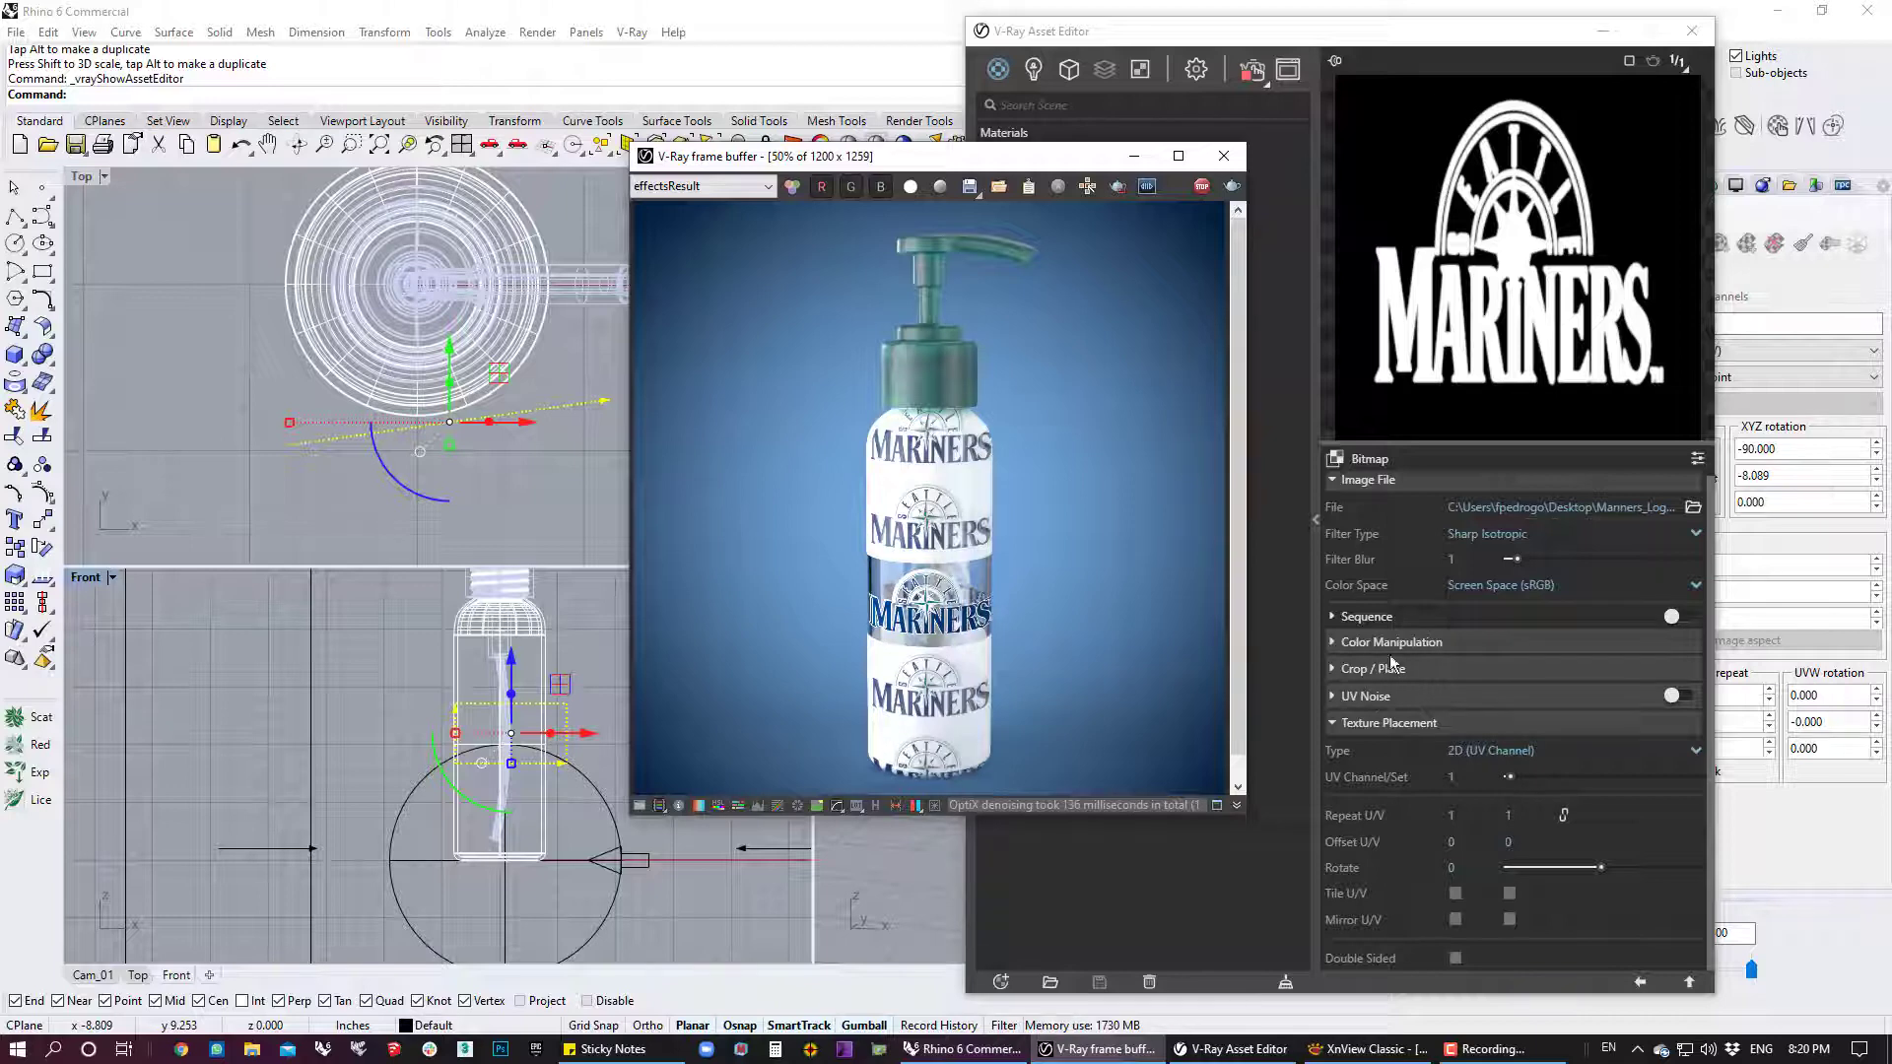
left_click(1399, 643)
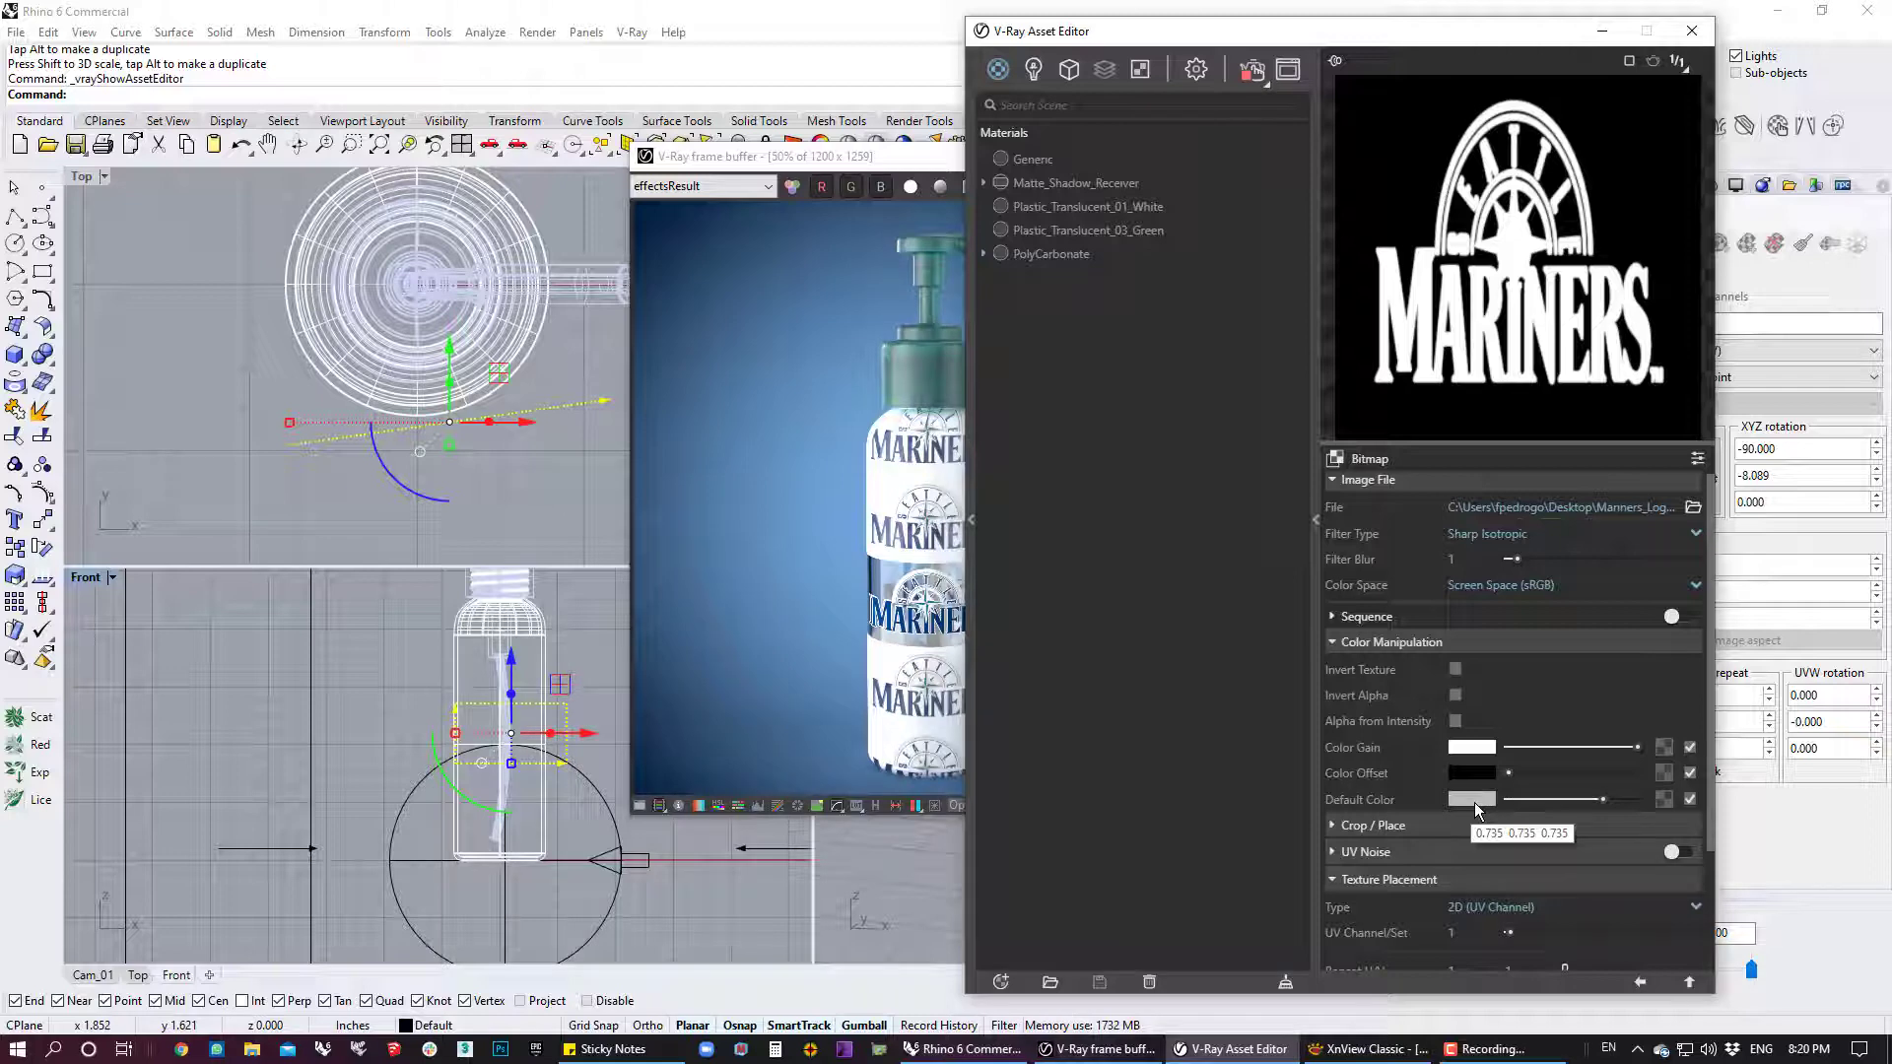
left_click(1524, 802)
left_click_drag(1524, 802, 1509, 800)
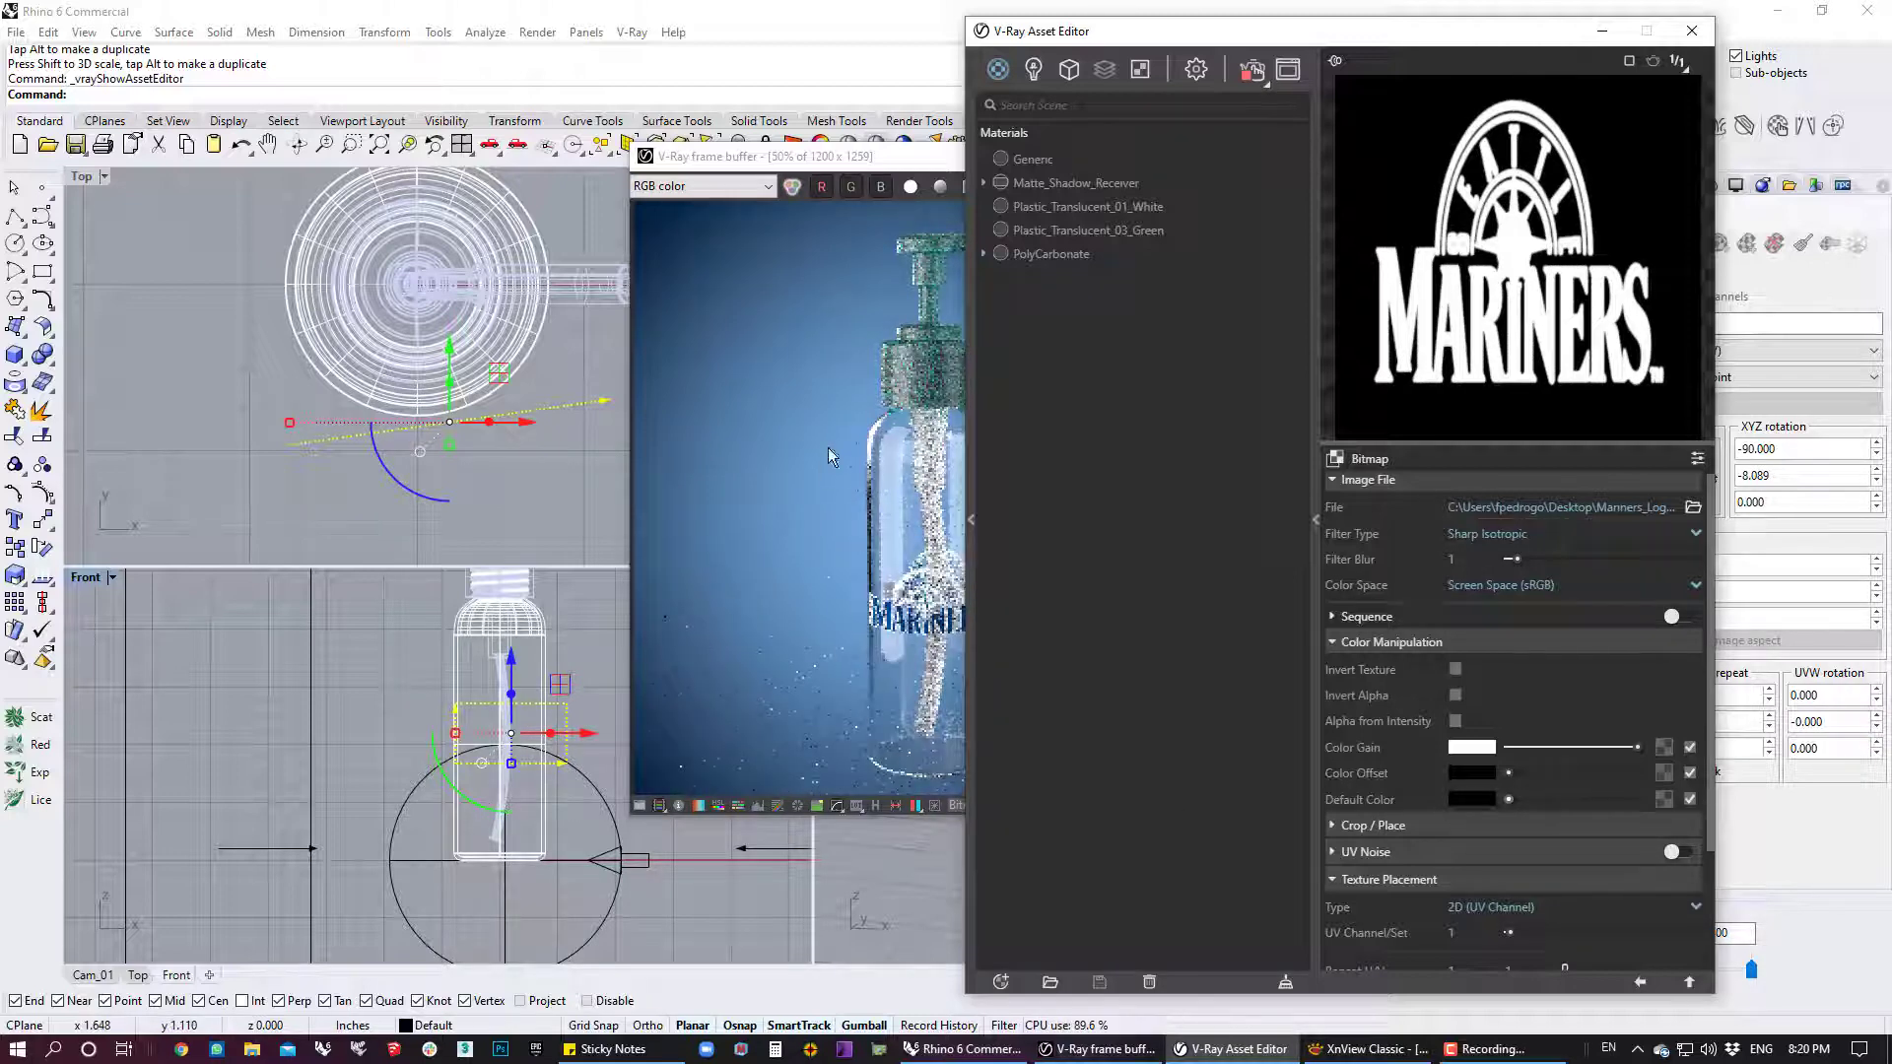
Close the Asset Editor and move the frame buffer off the Cam_01 view
left_click_drag(1394, 48, 1520, 56)
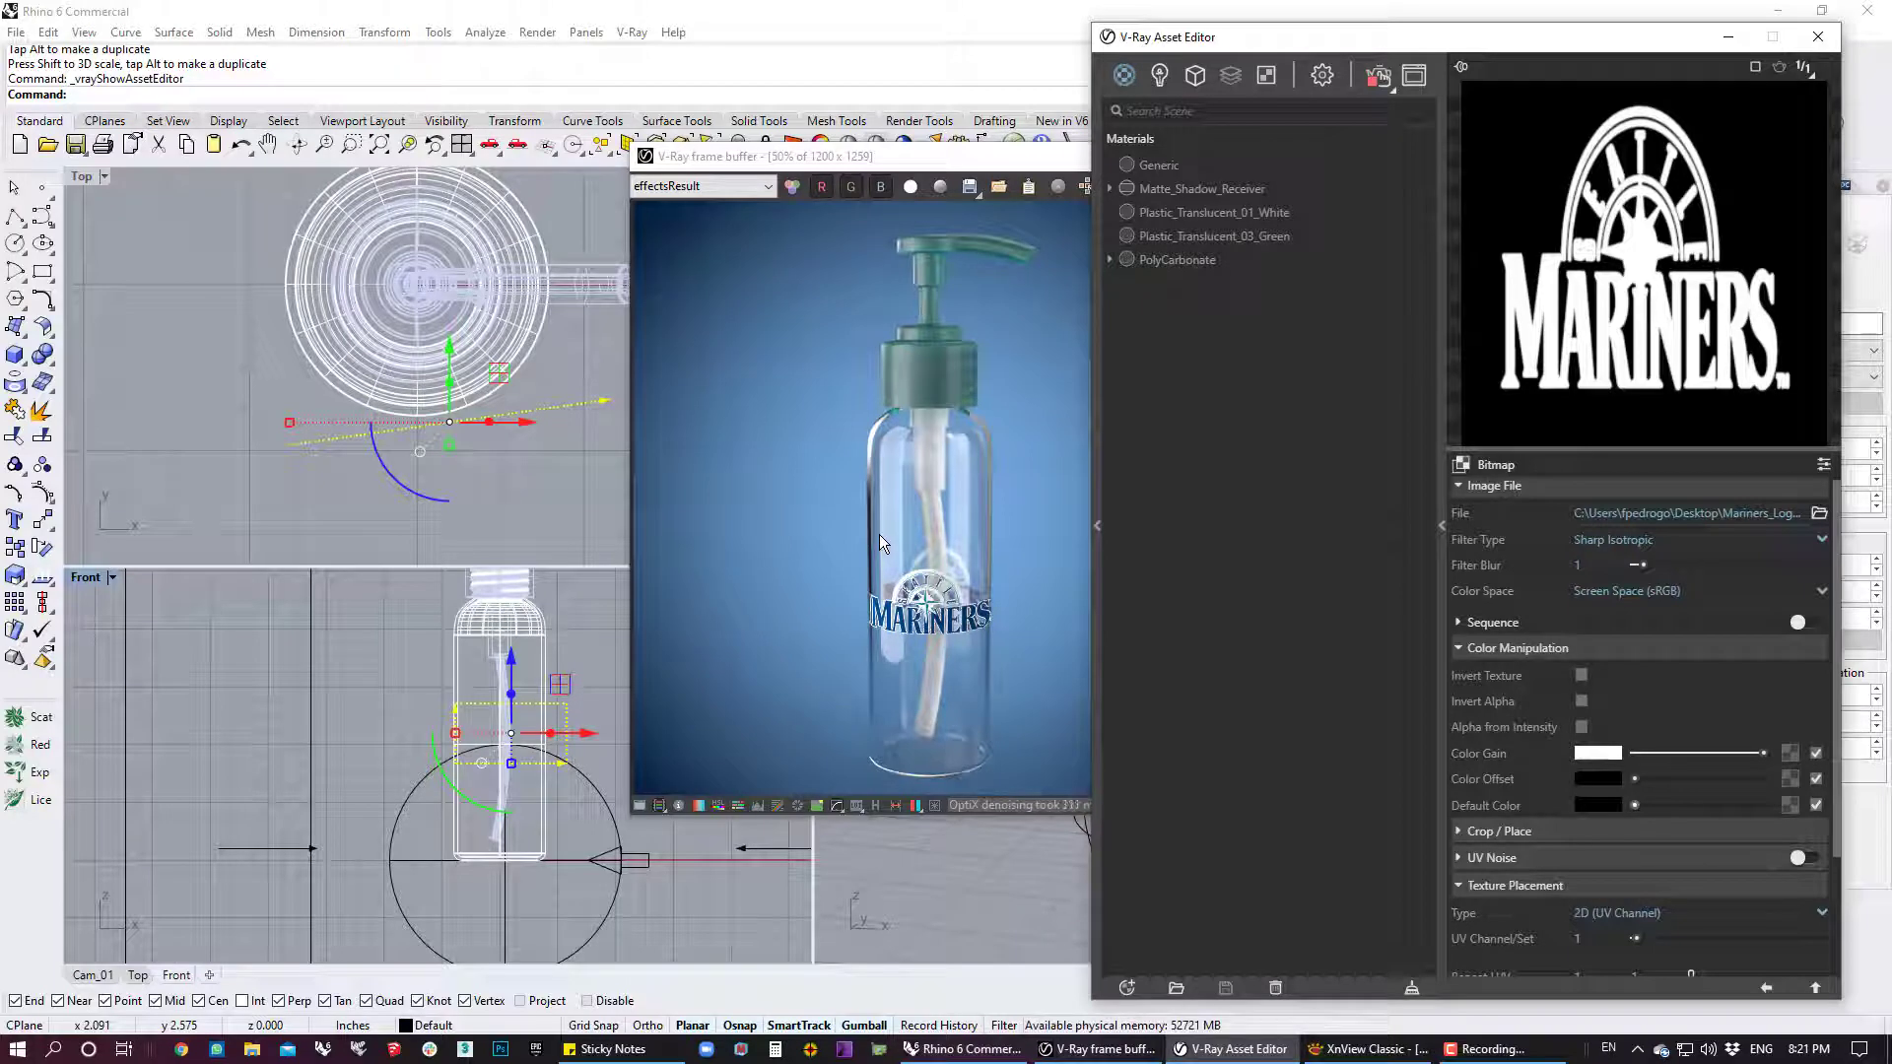
left_click(1818, 44)
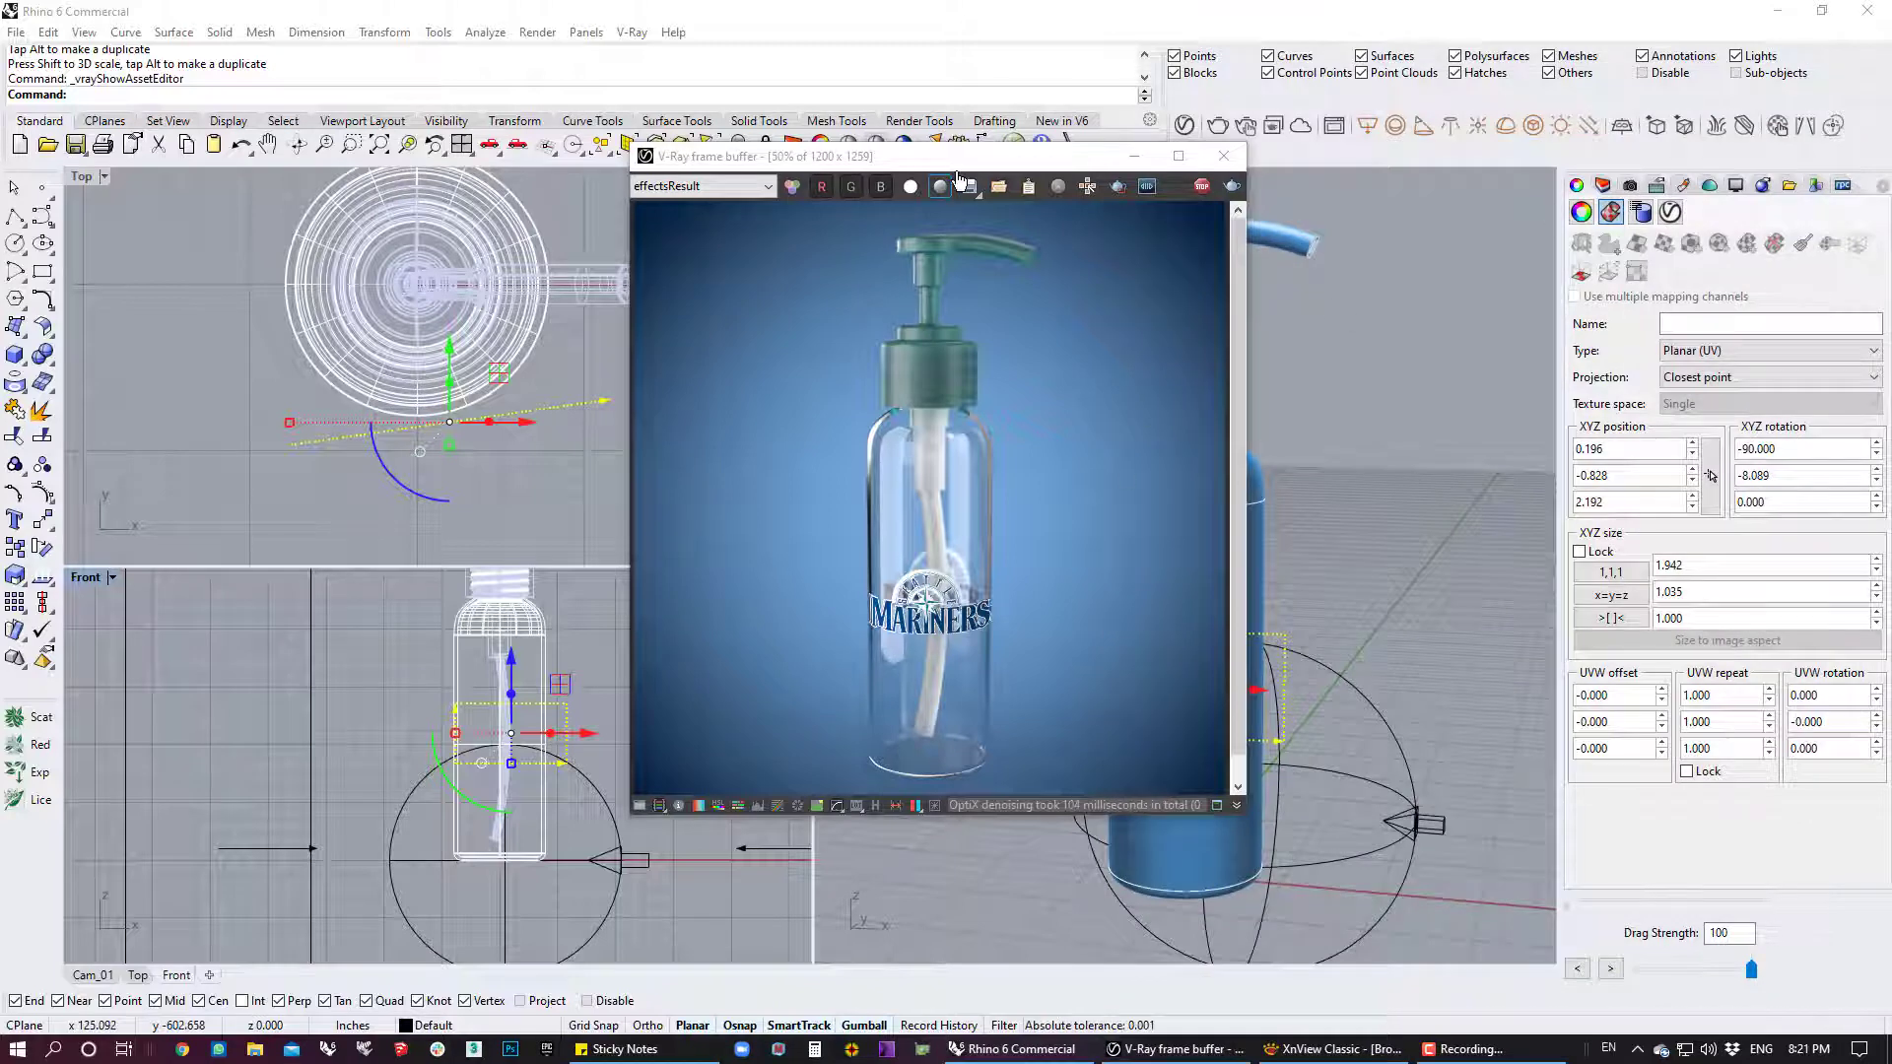
left_click_drag(957, 173, 637, 180)
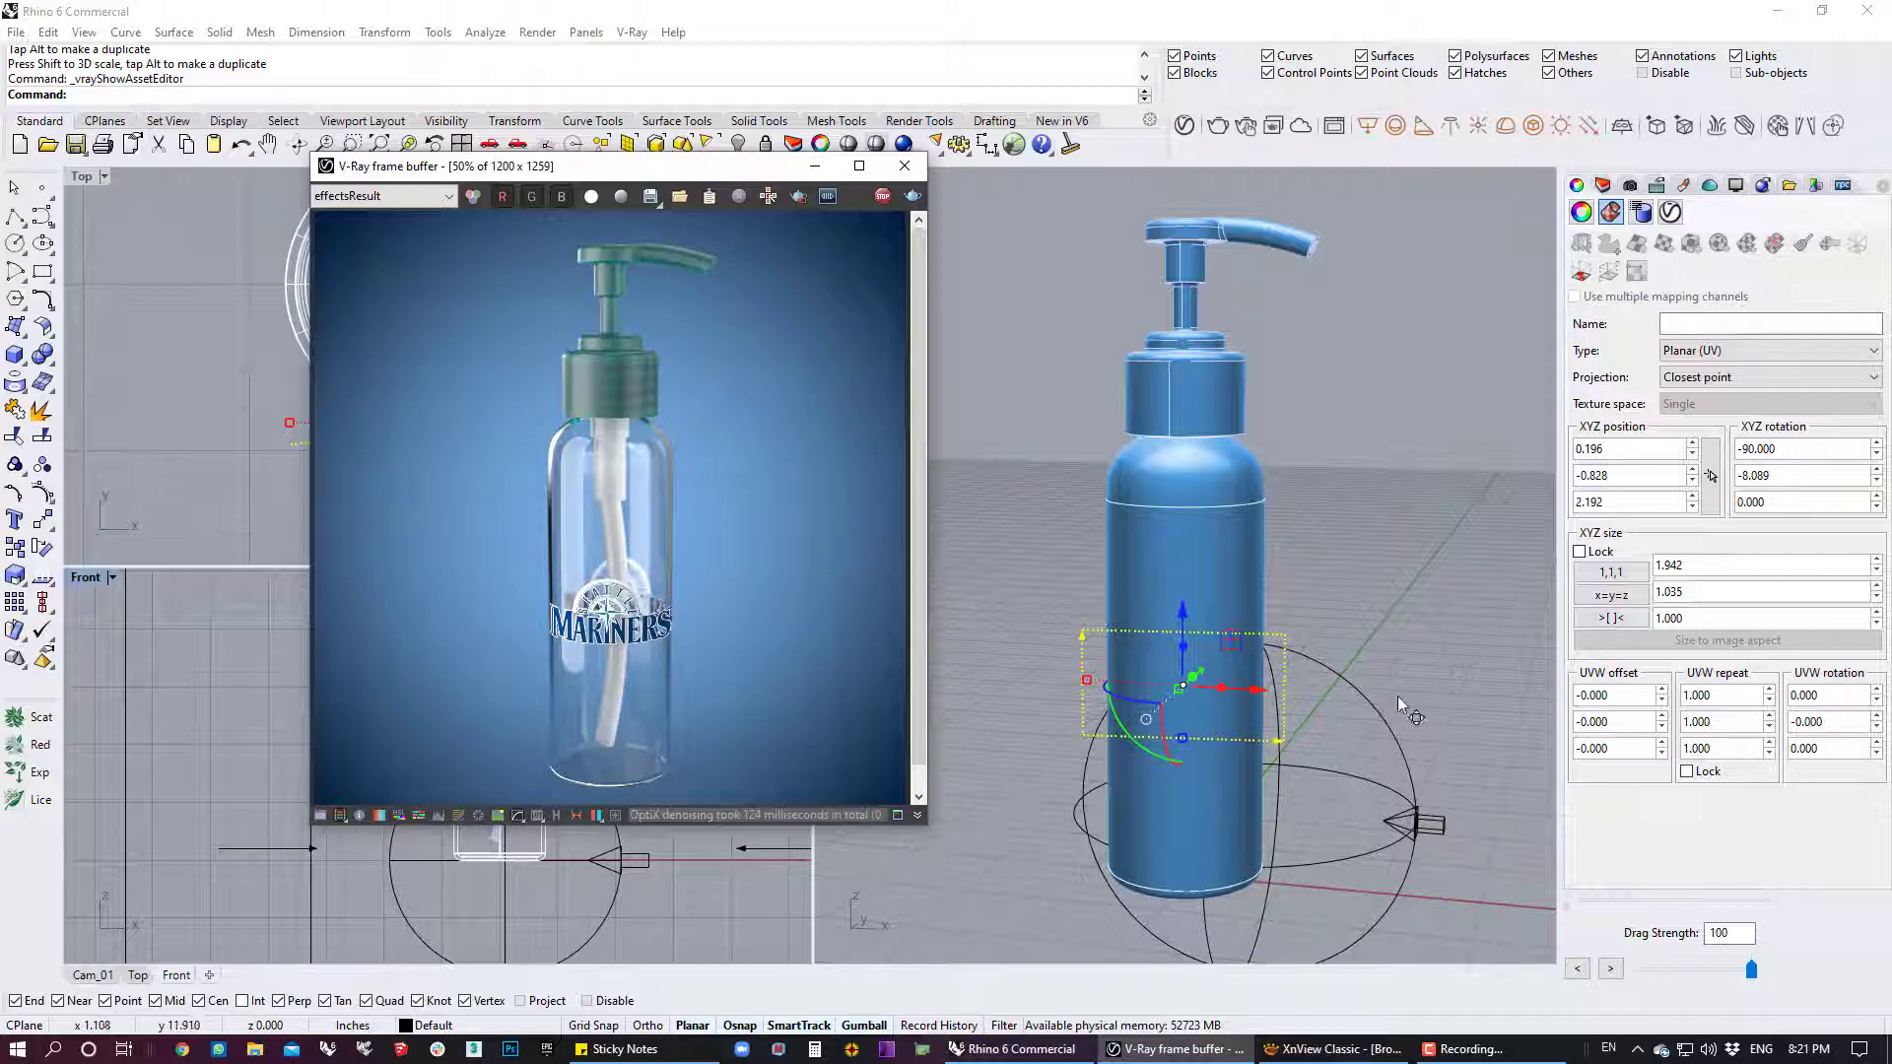
Isolate the bottle body together with the directional light, and clear the selection
right_click_drag(1416, 660, 1160, 680)
scroll(1160, 681, "up", 6)
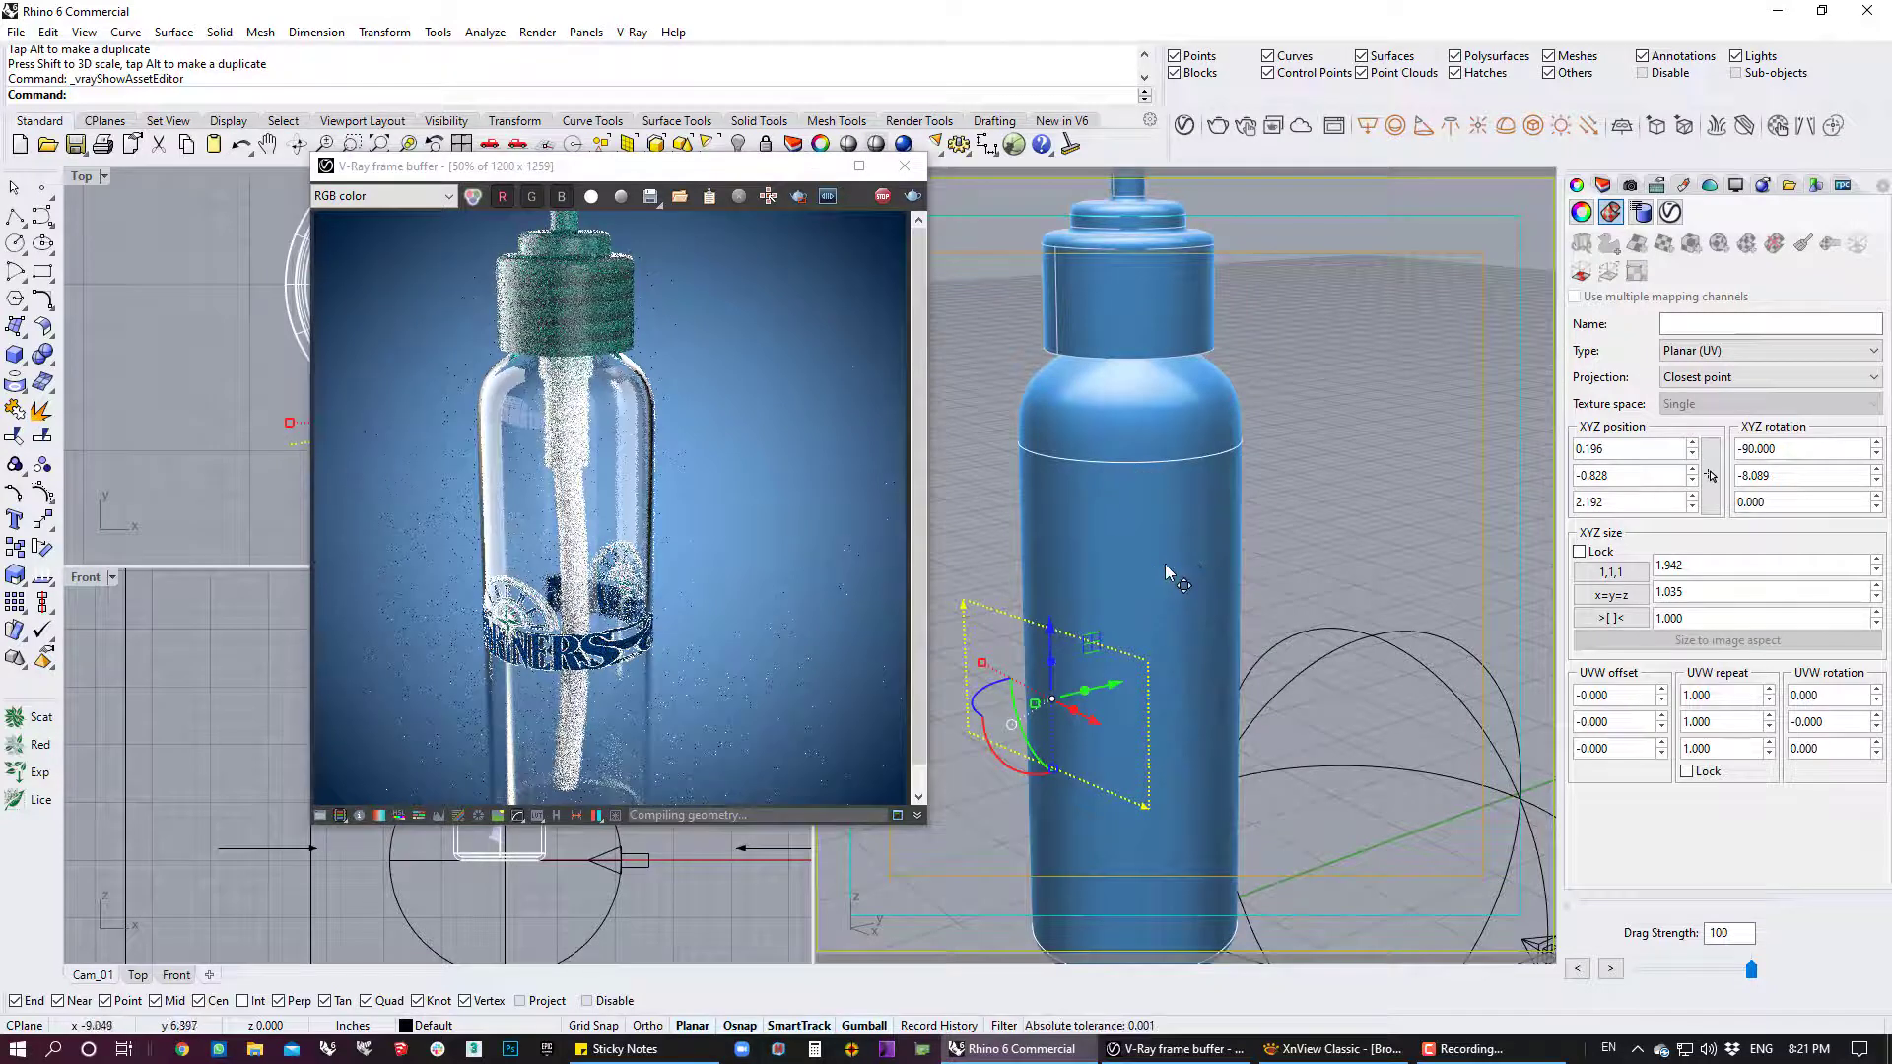
left_click(1120, 581)
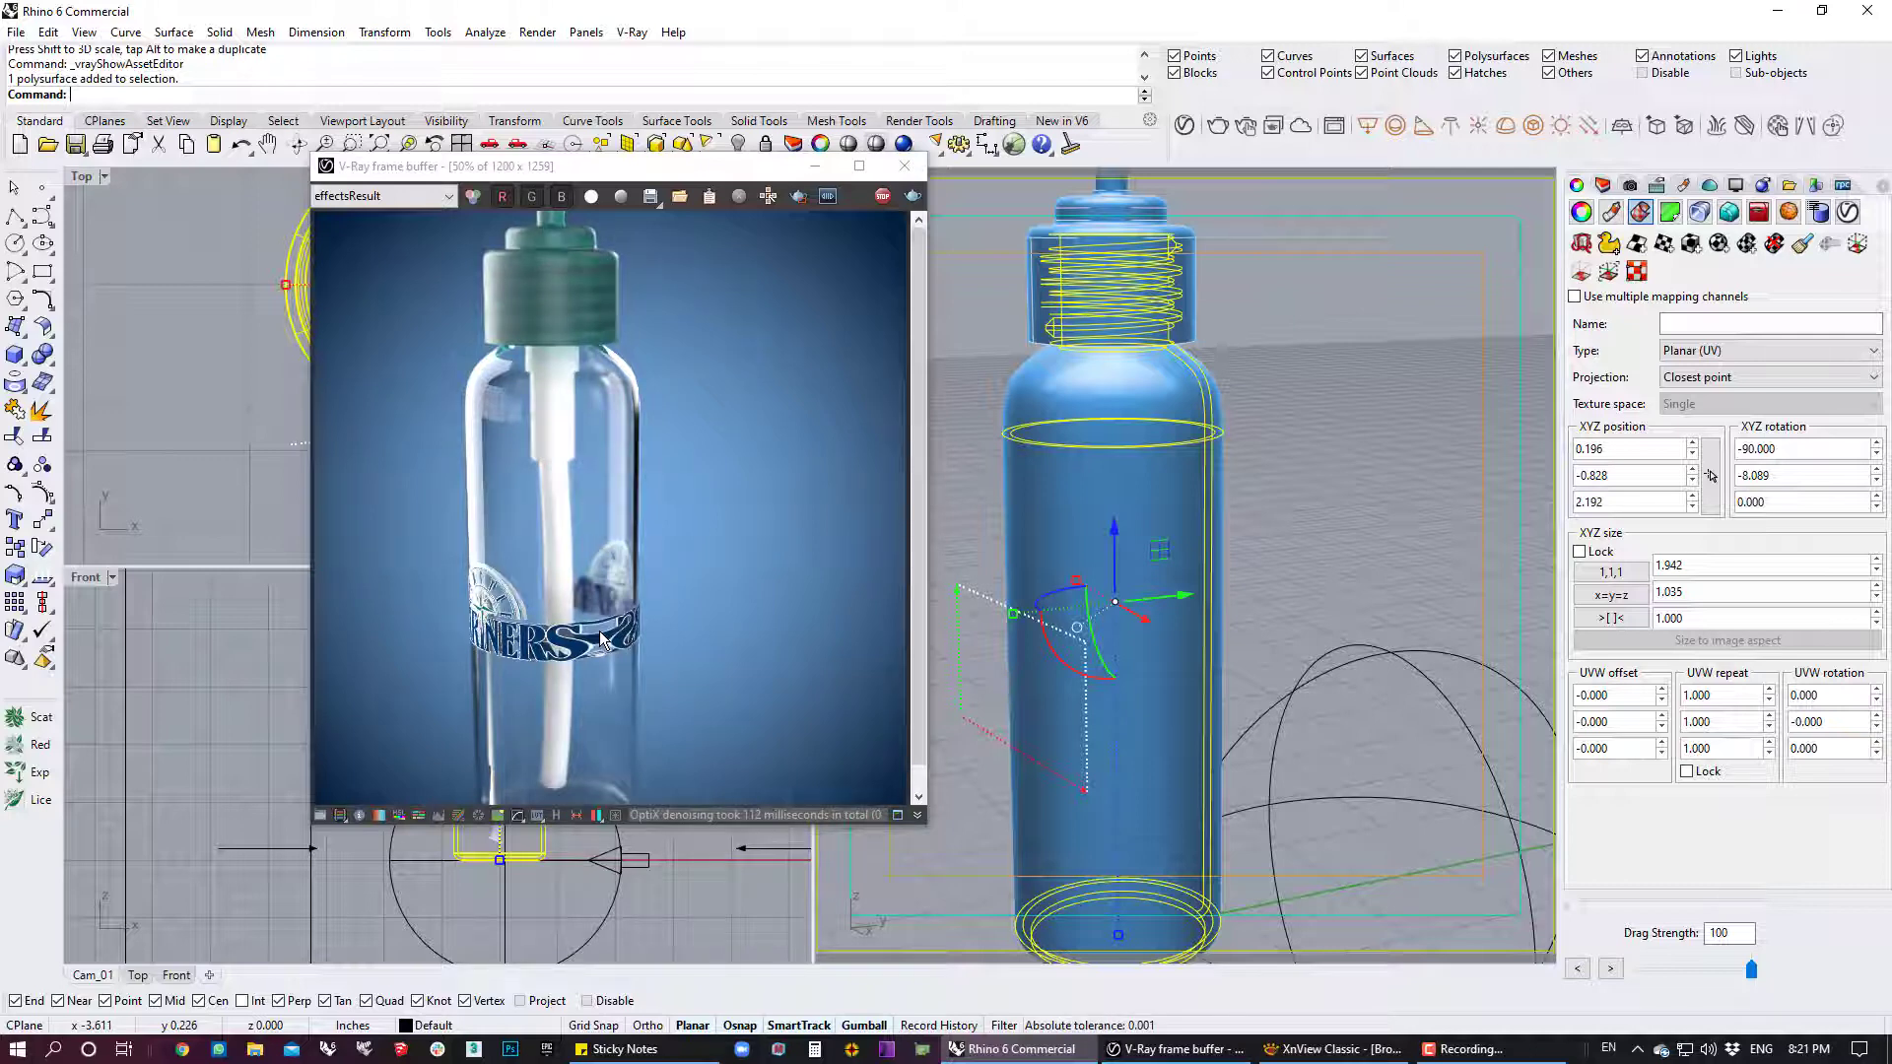
scroll(1257, 680, "down", 5)
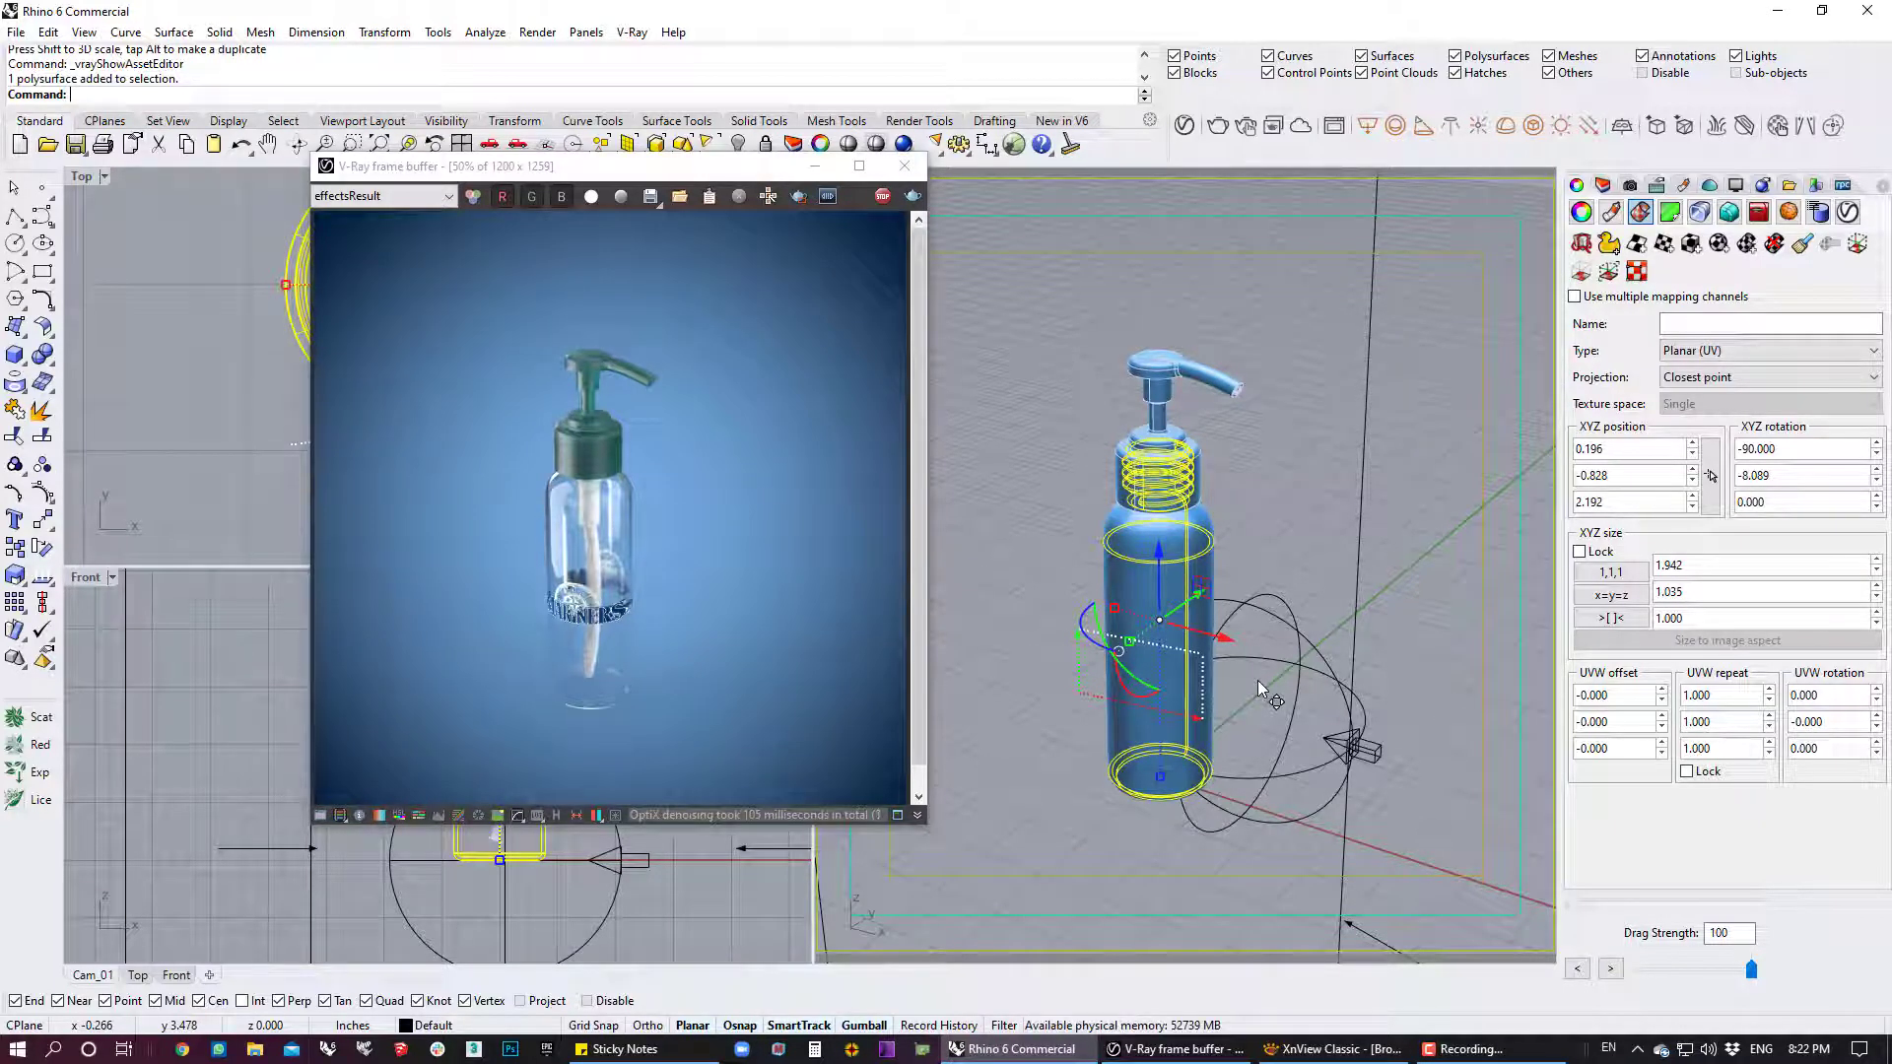
left_click(1082, 724)
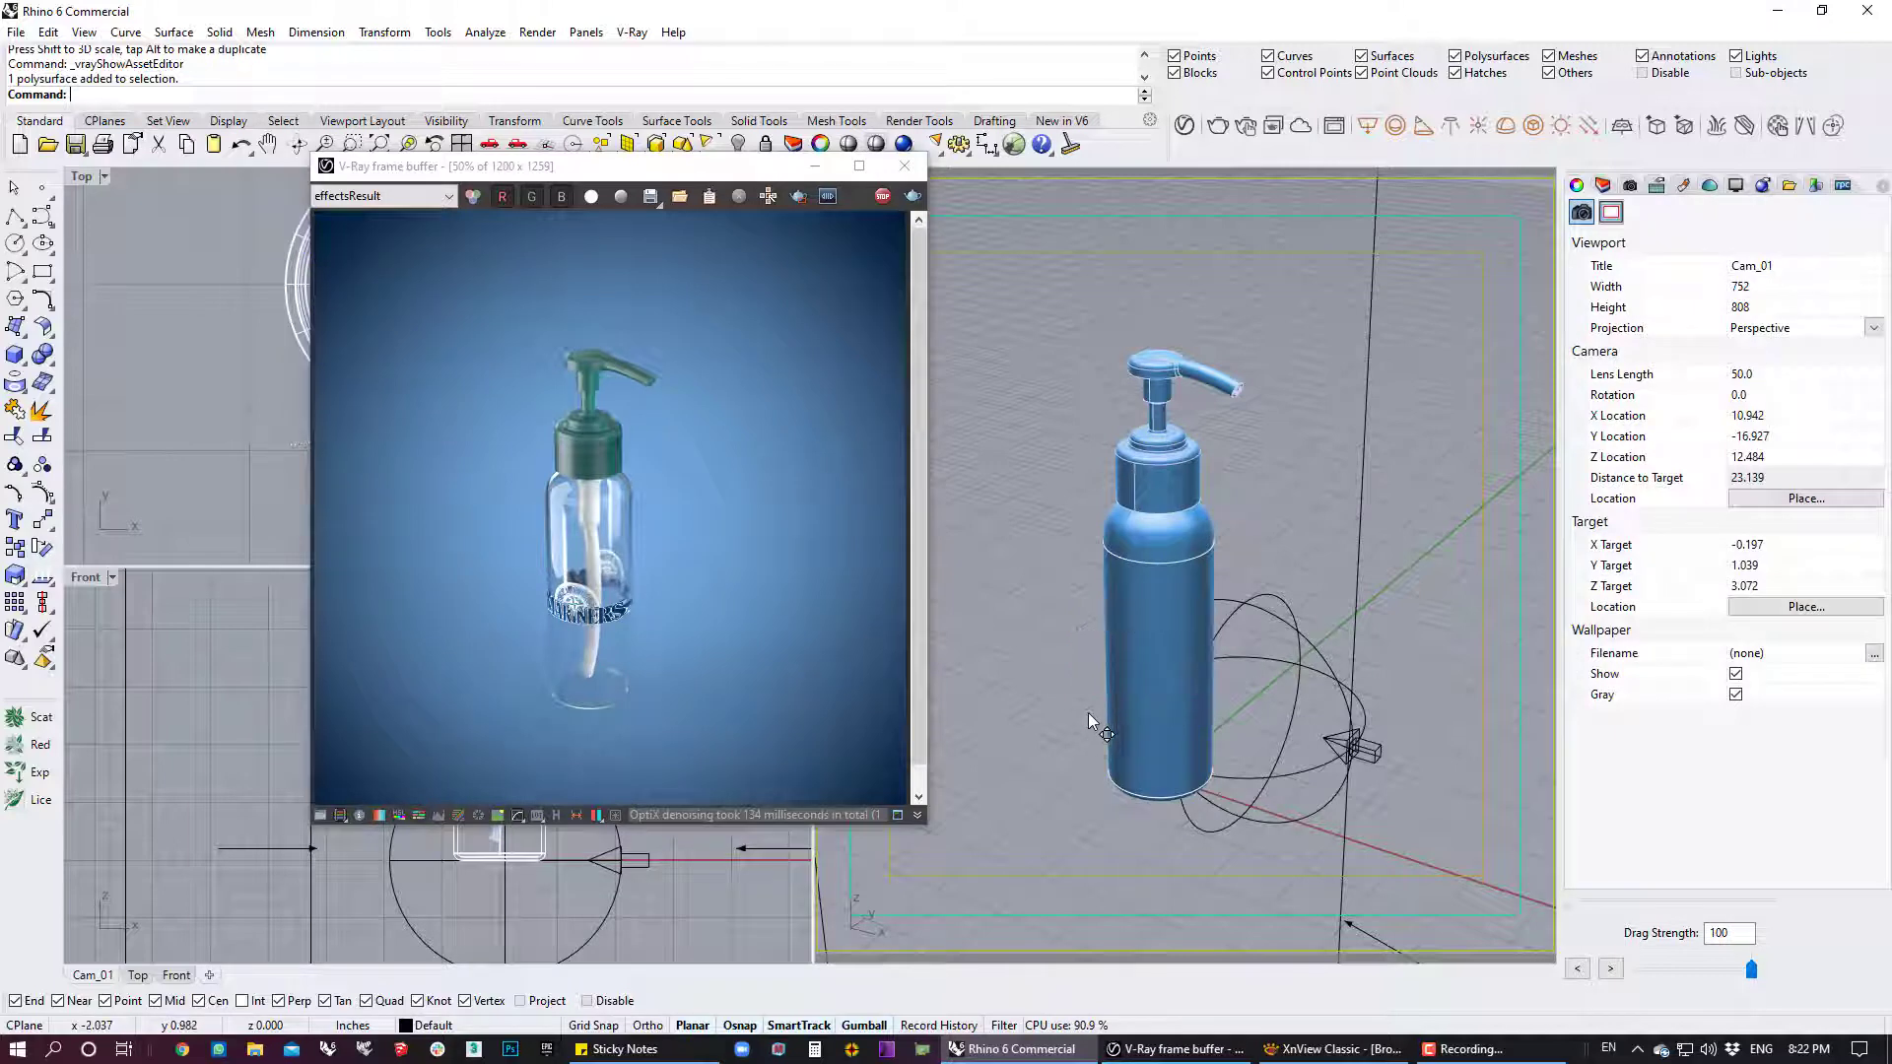
left_click(1112, 582)
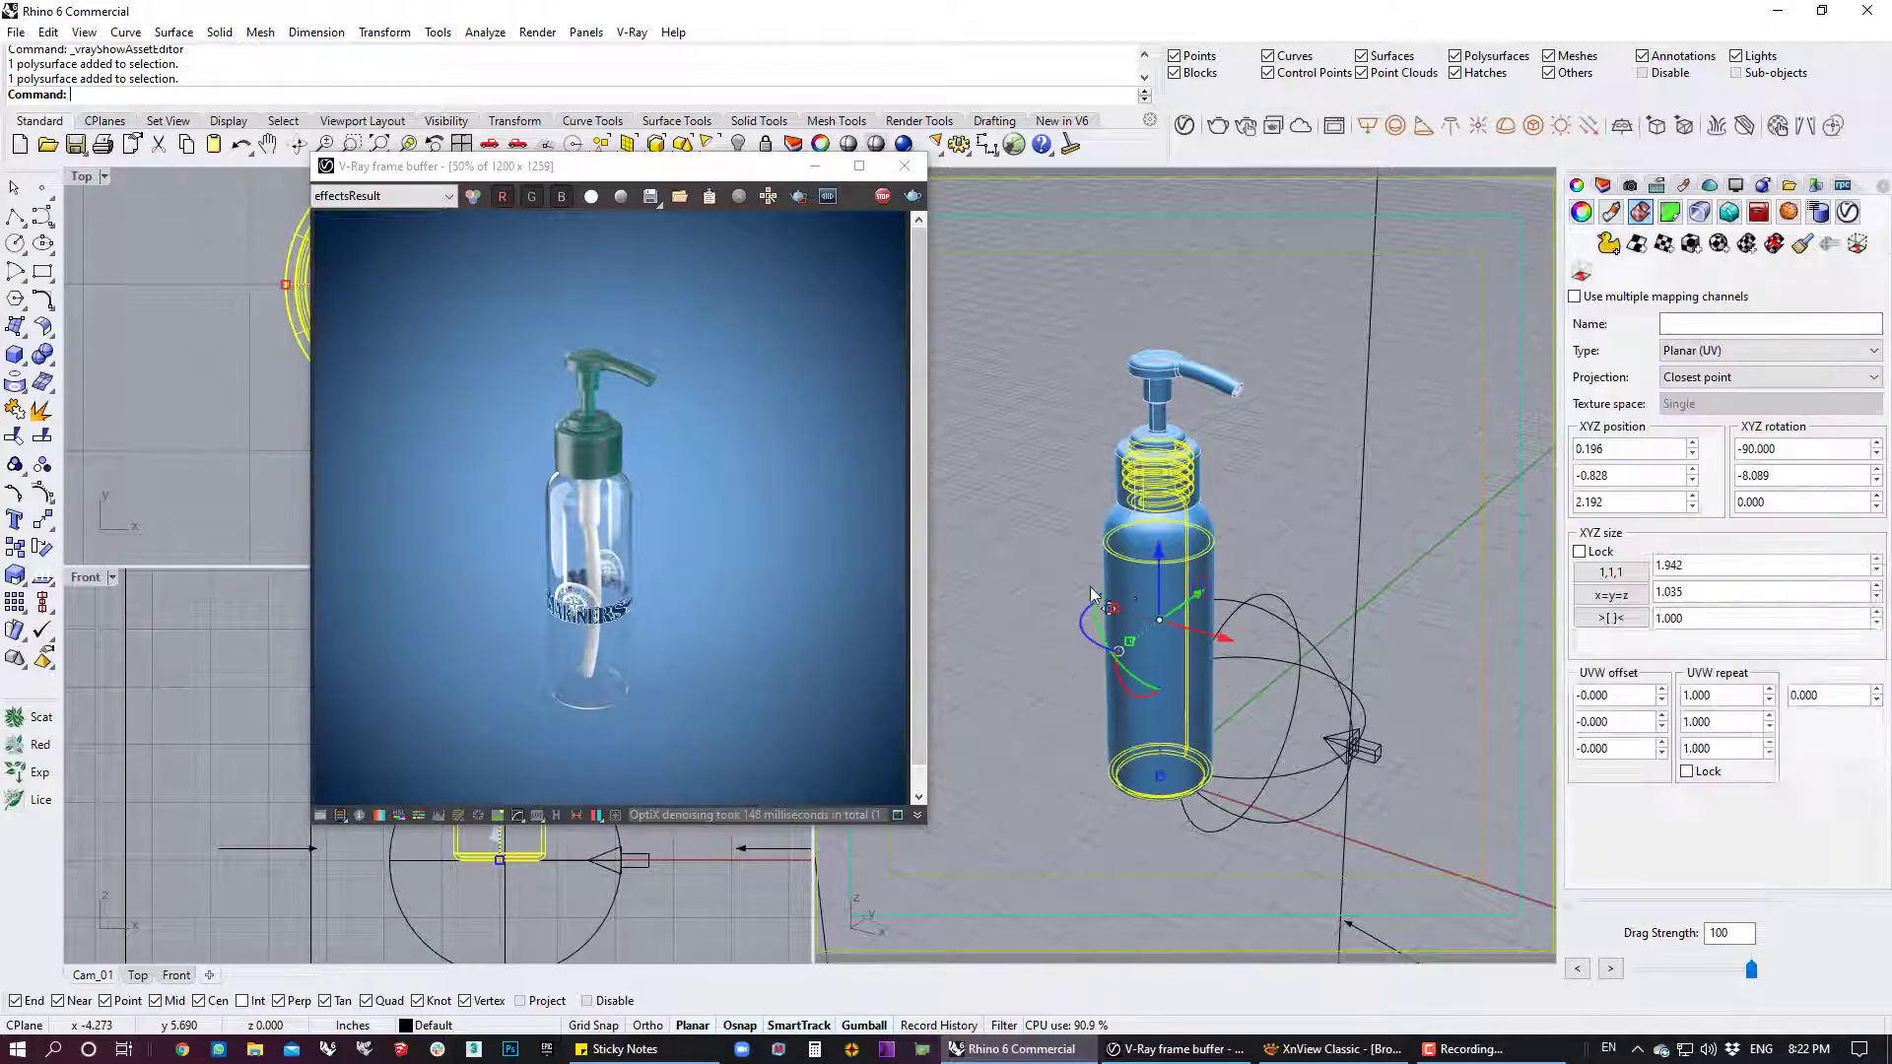
left_click(1352, 748, "shift")
middle_click(1273, 732)
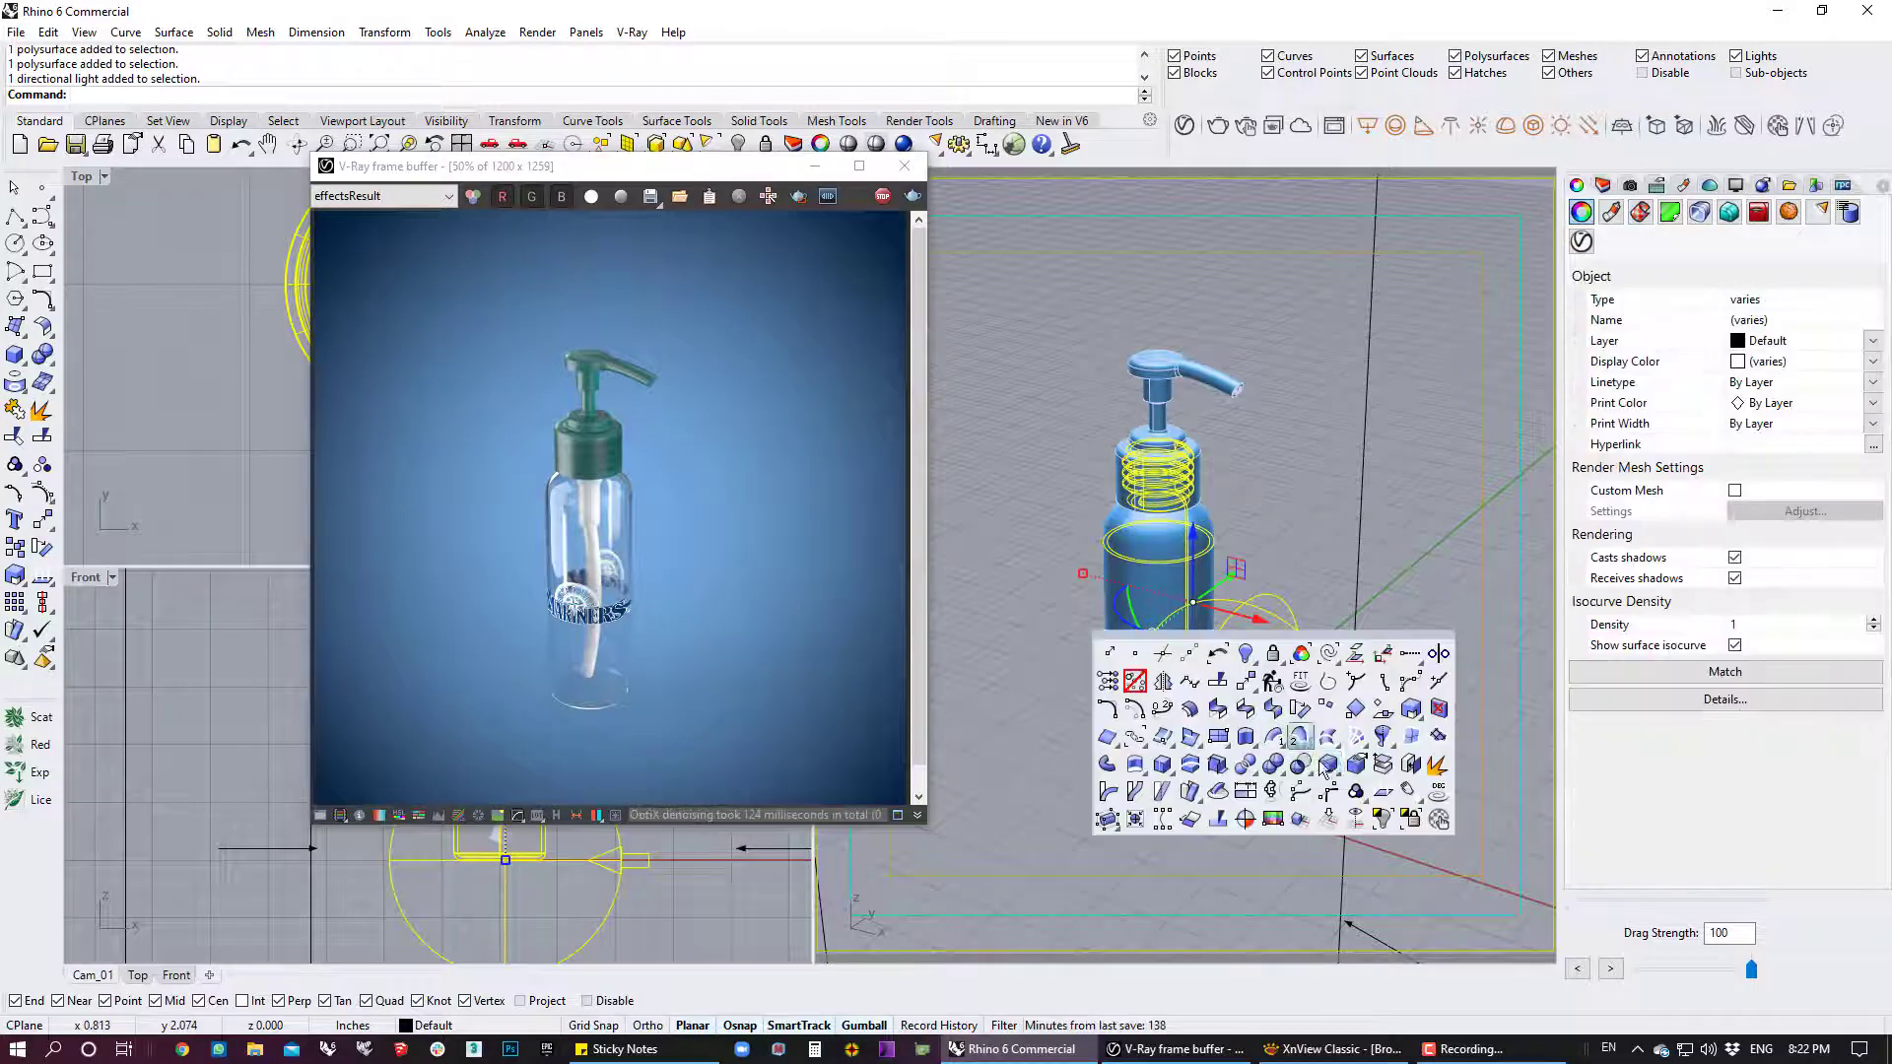
left_click(1410, 819)
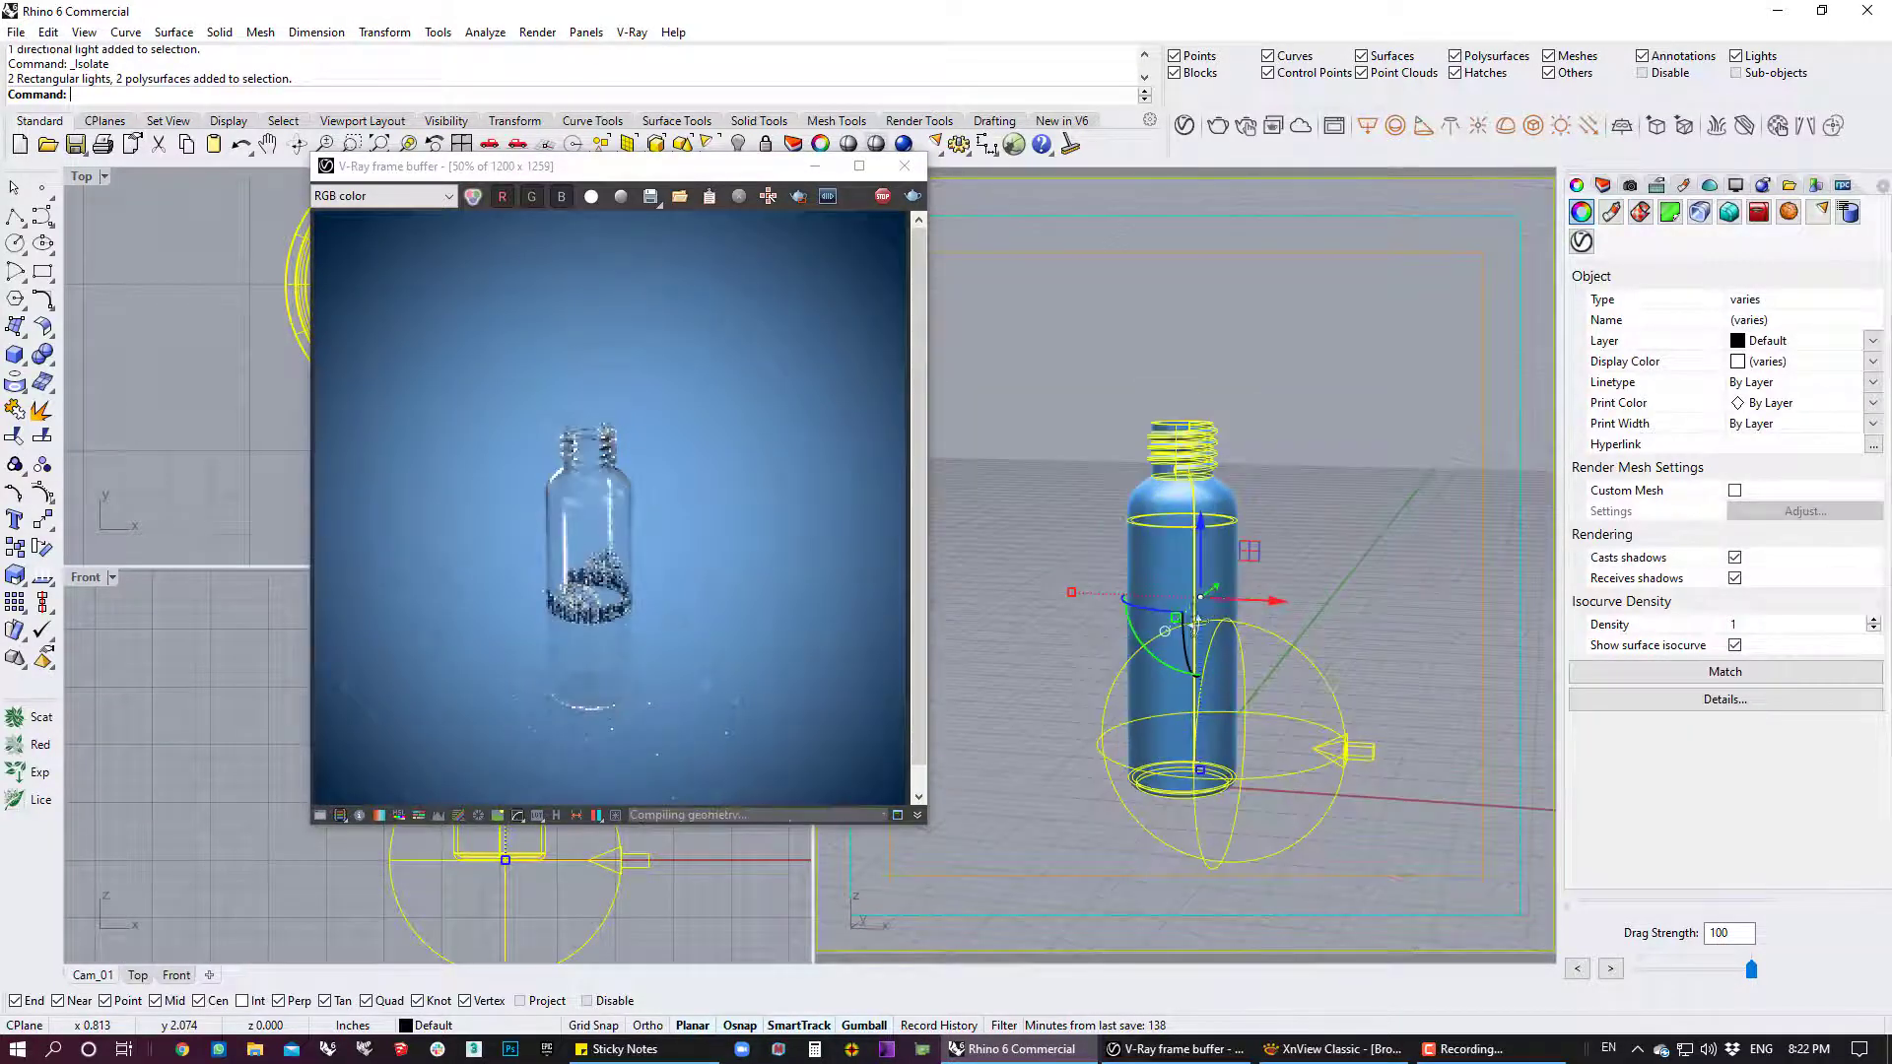
left_click(1425, 459)
Start unwrapping the bottle body and select all edges of the threaded neck as seams
scroll(1177, 537, "up", 5)
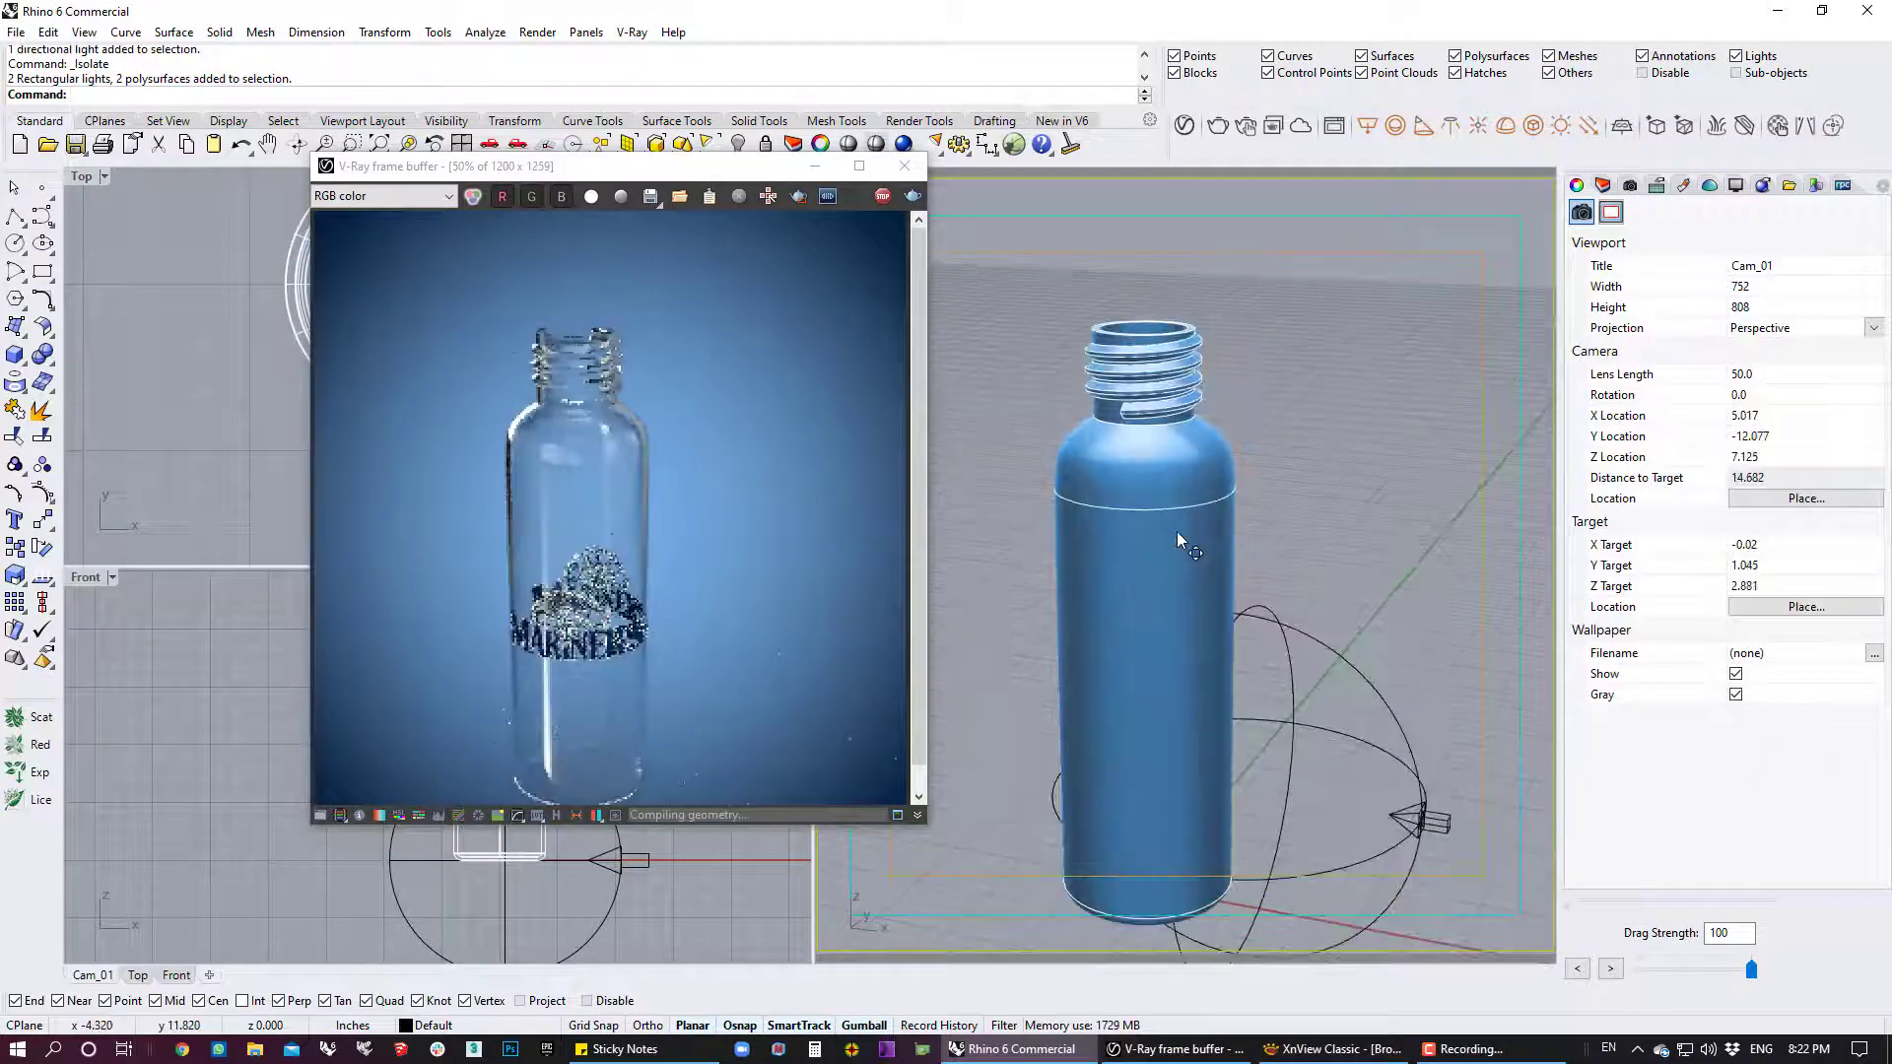
left_click(1177, 540)
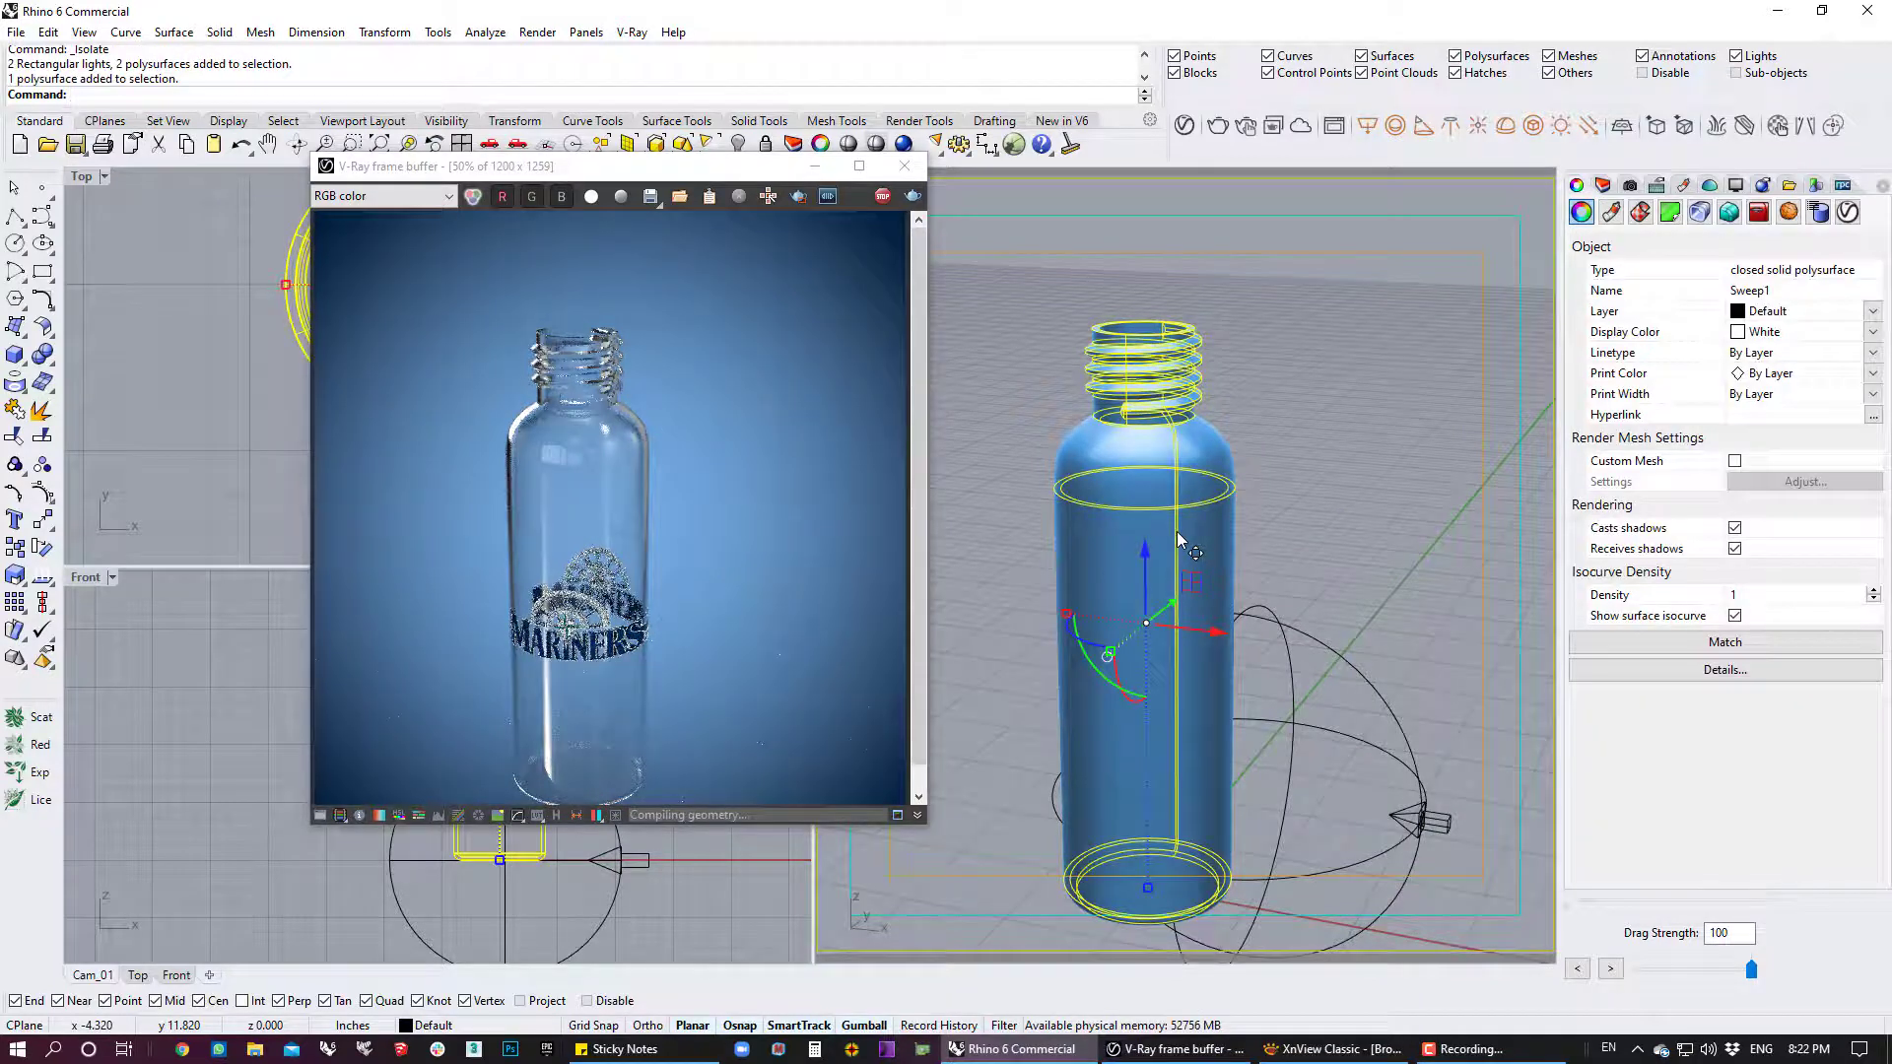
left_click(1636, 217)
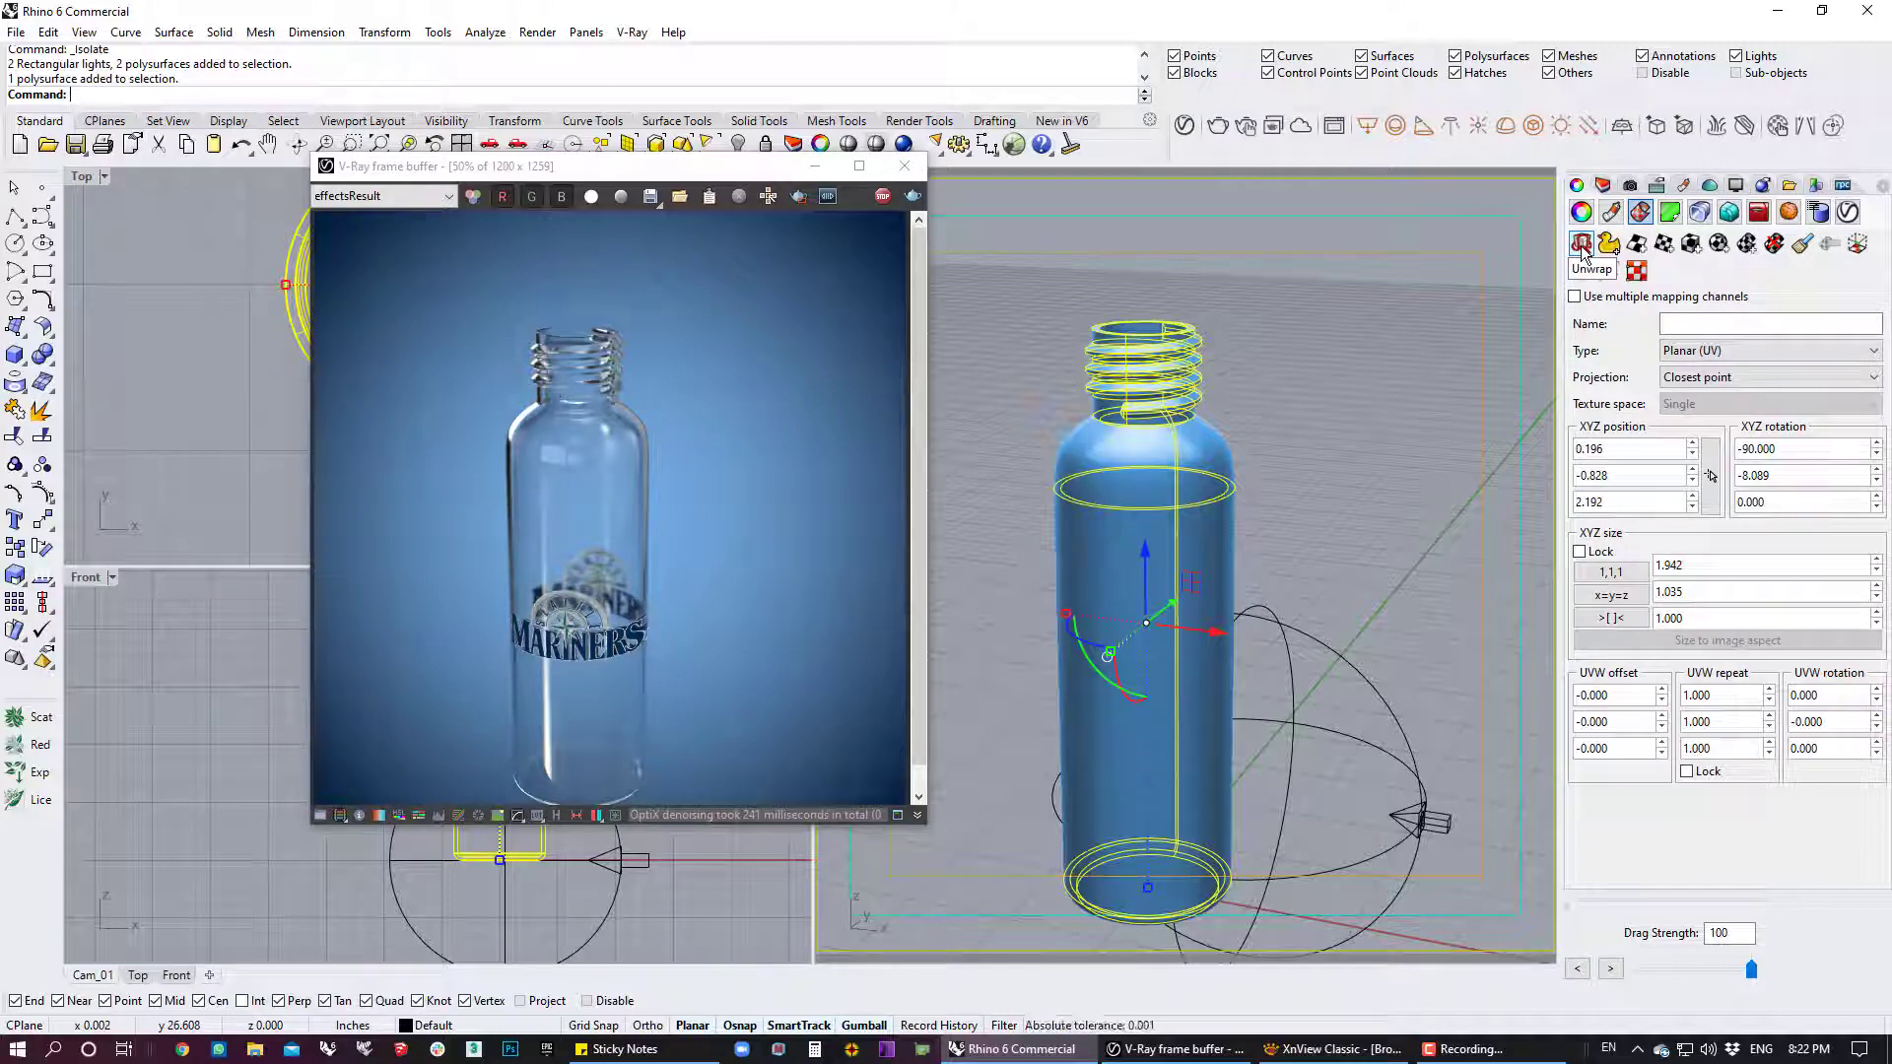
left_click(1581, 250)
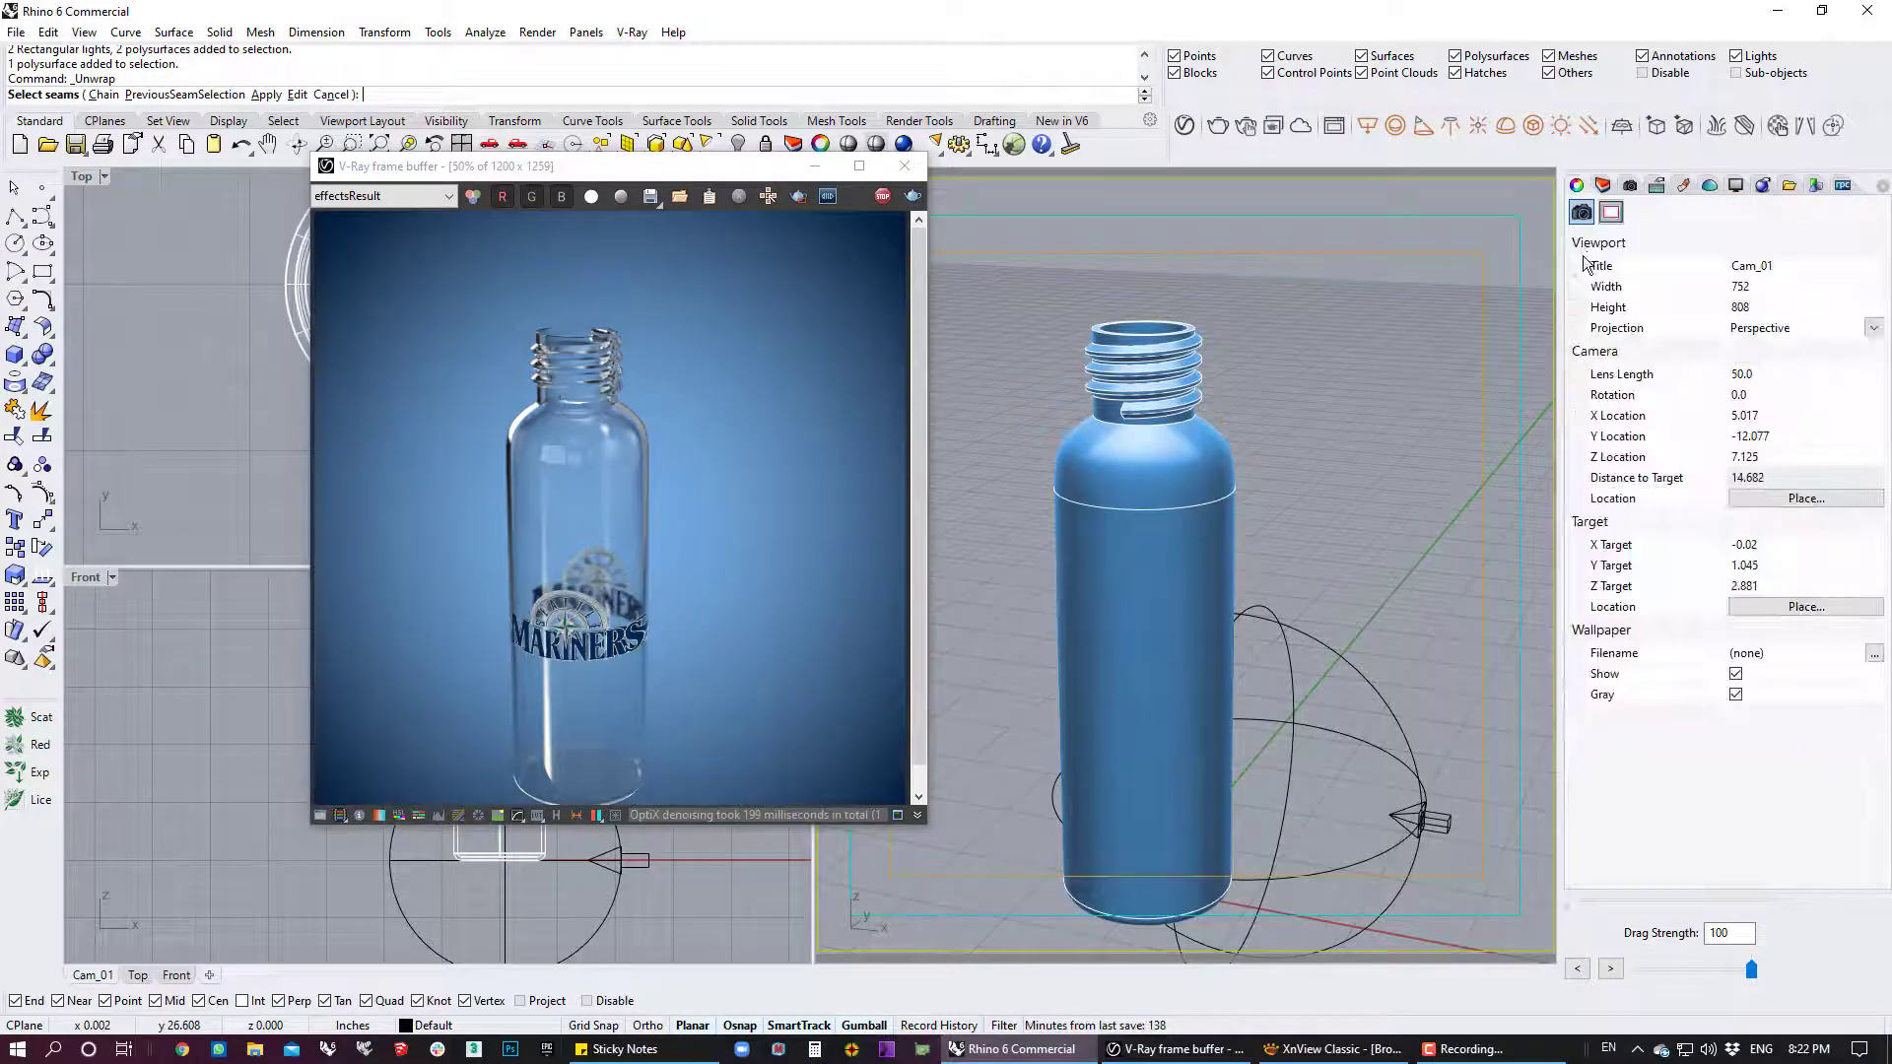
mouse_move(1200, 517)
right_mouse_down()
mouse_move(944, 512)
mouse_move(1172, 530)
right_mouse_up()
scroll(1182, 493, "up", 5)
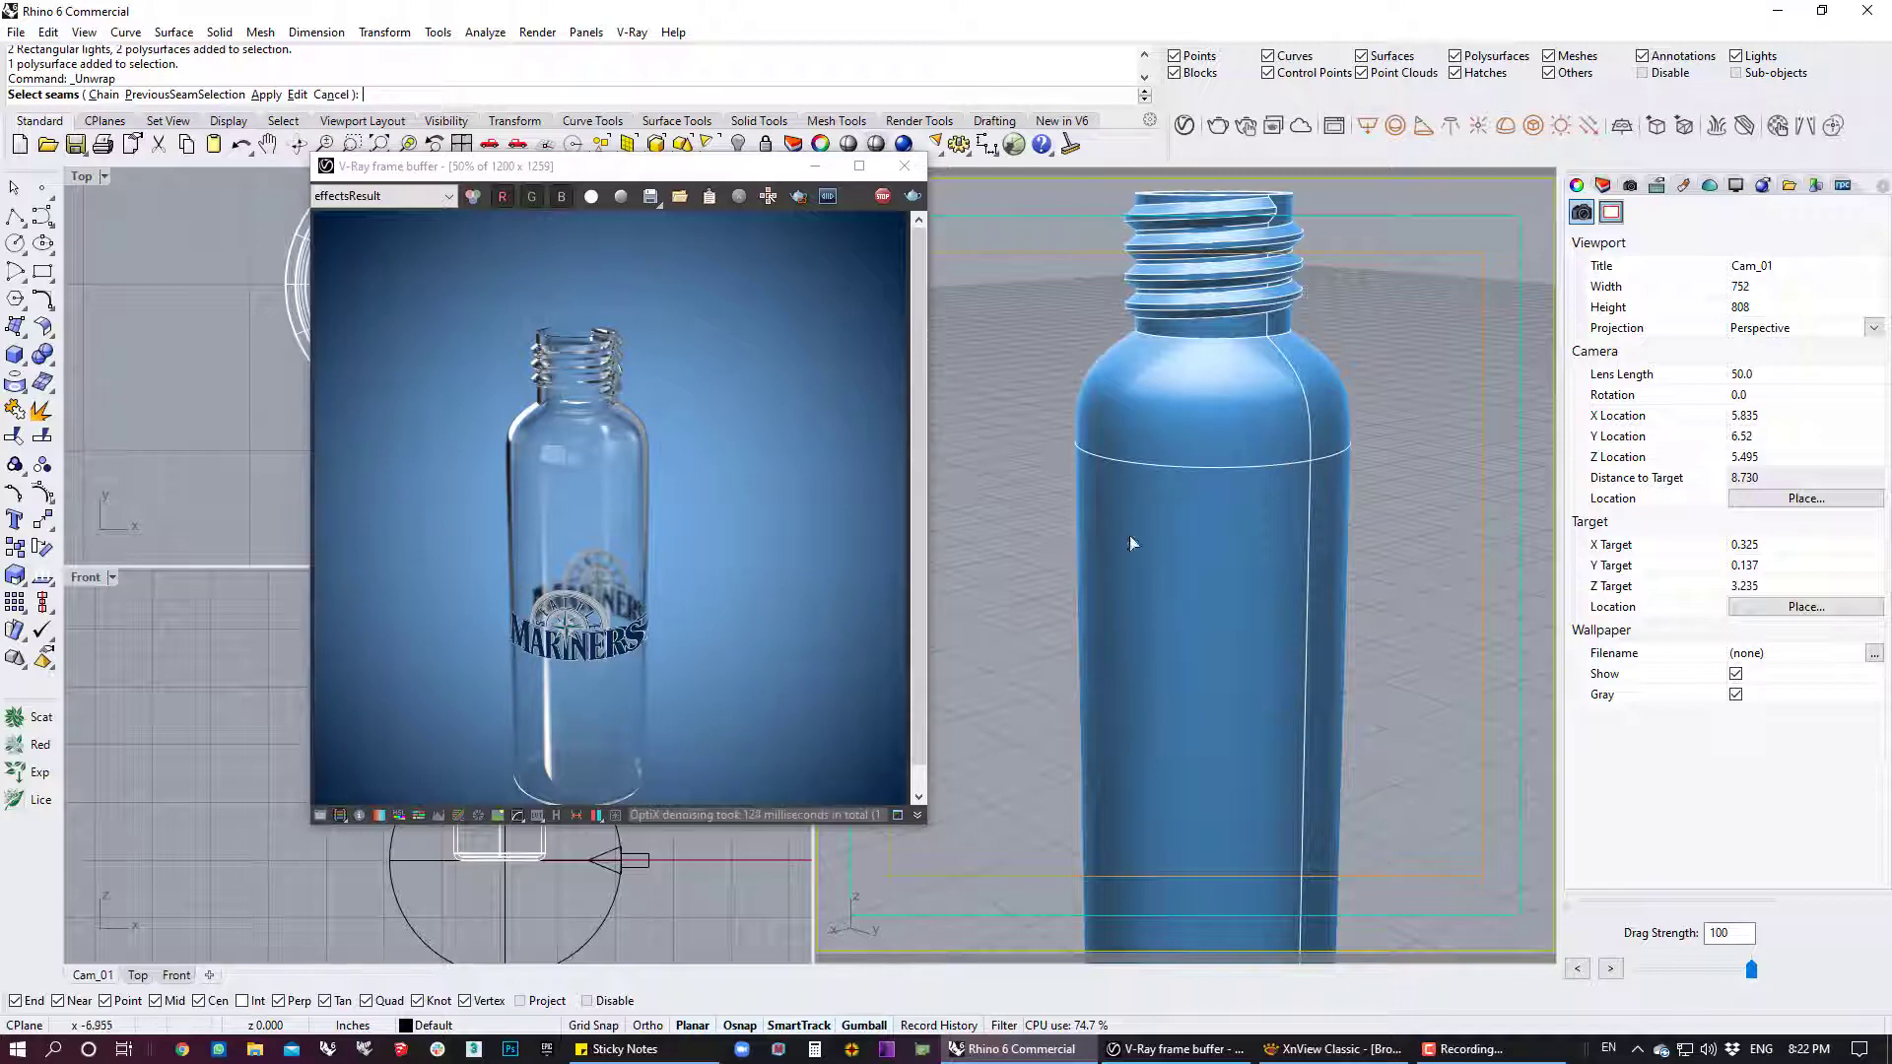
right_click_drag(1214, 712, 1214, 520, "shift")
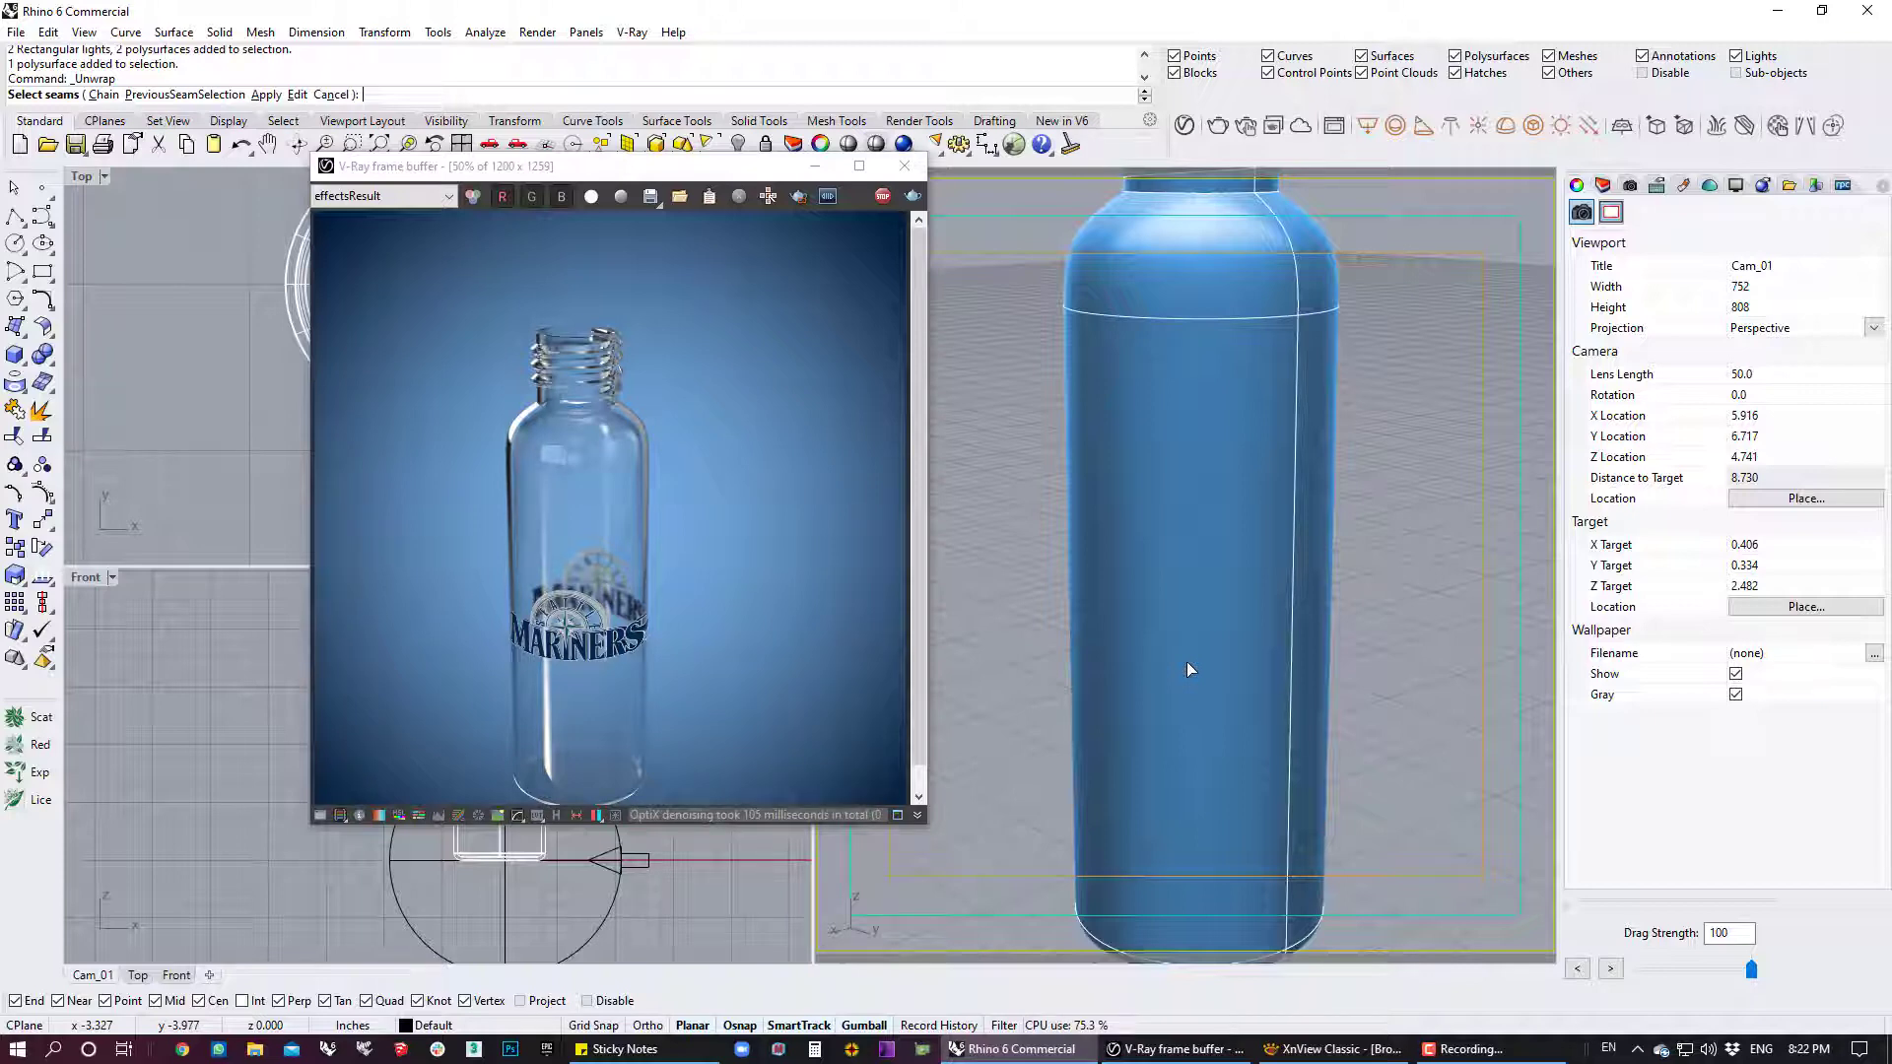
right_click_drag(1186, 660, 1207, 837, "shift")
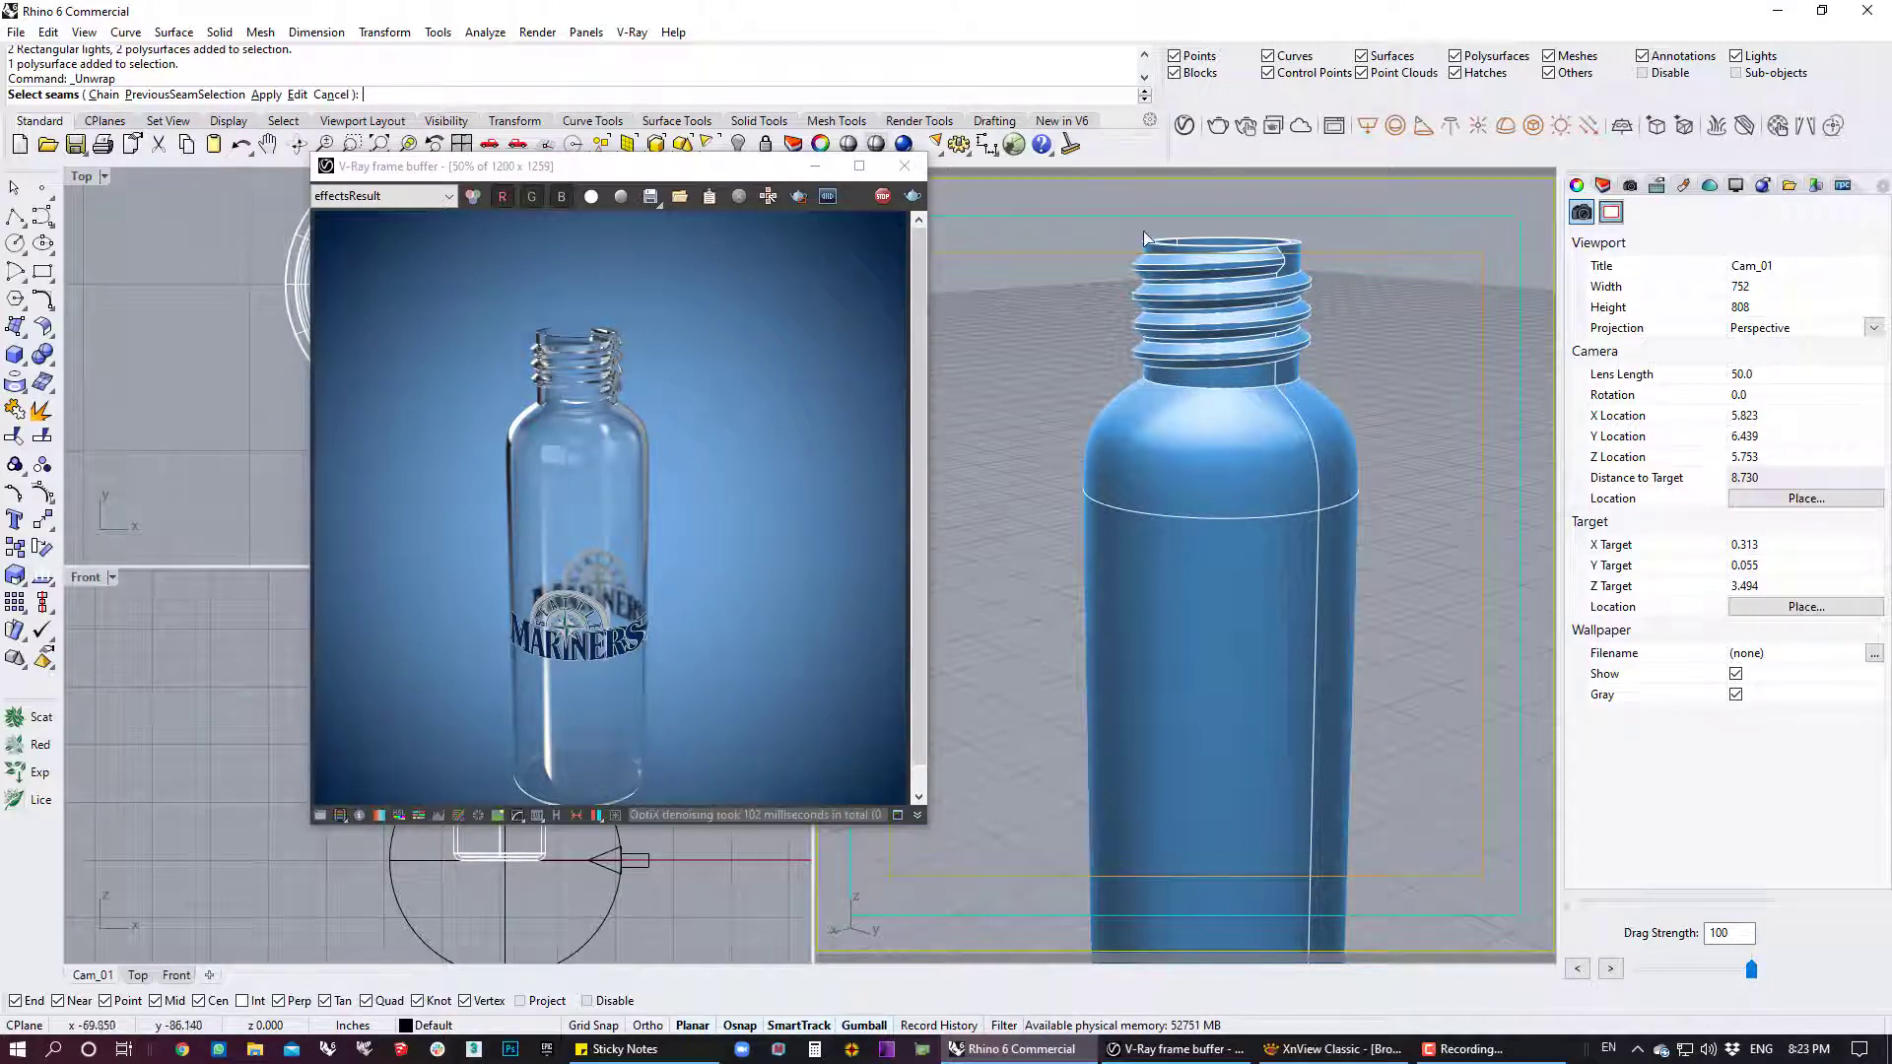
left_click_drag(1020, 204, 1423, 408)
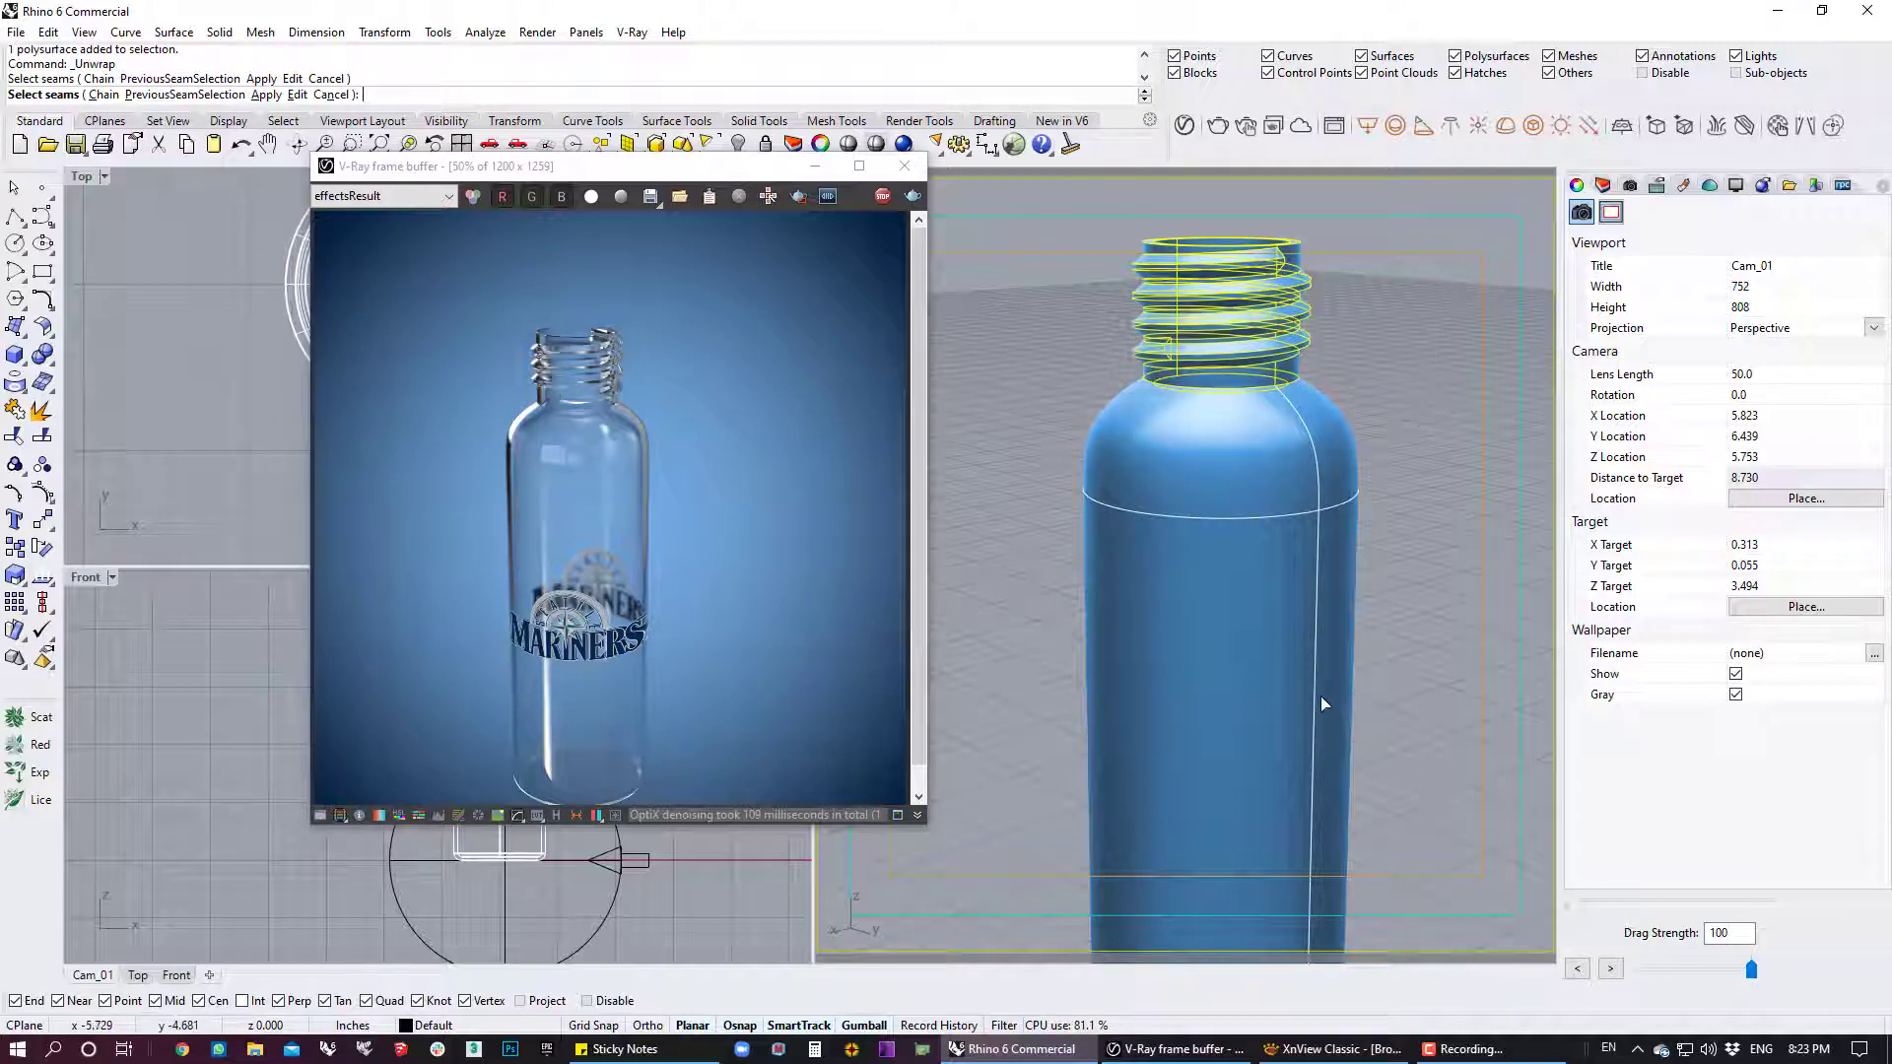
Add the vertical edges along the shoulder and body and the rim edge at the base to the unwrap seams
left_click(1310, 435)
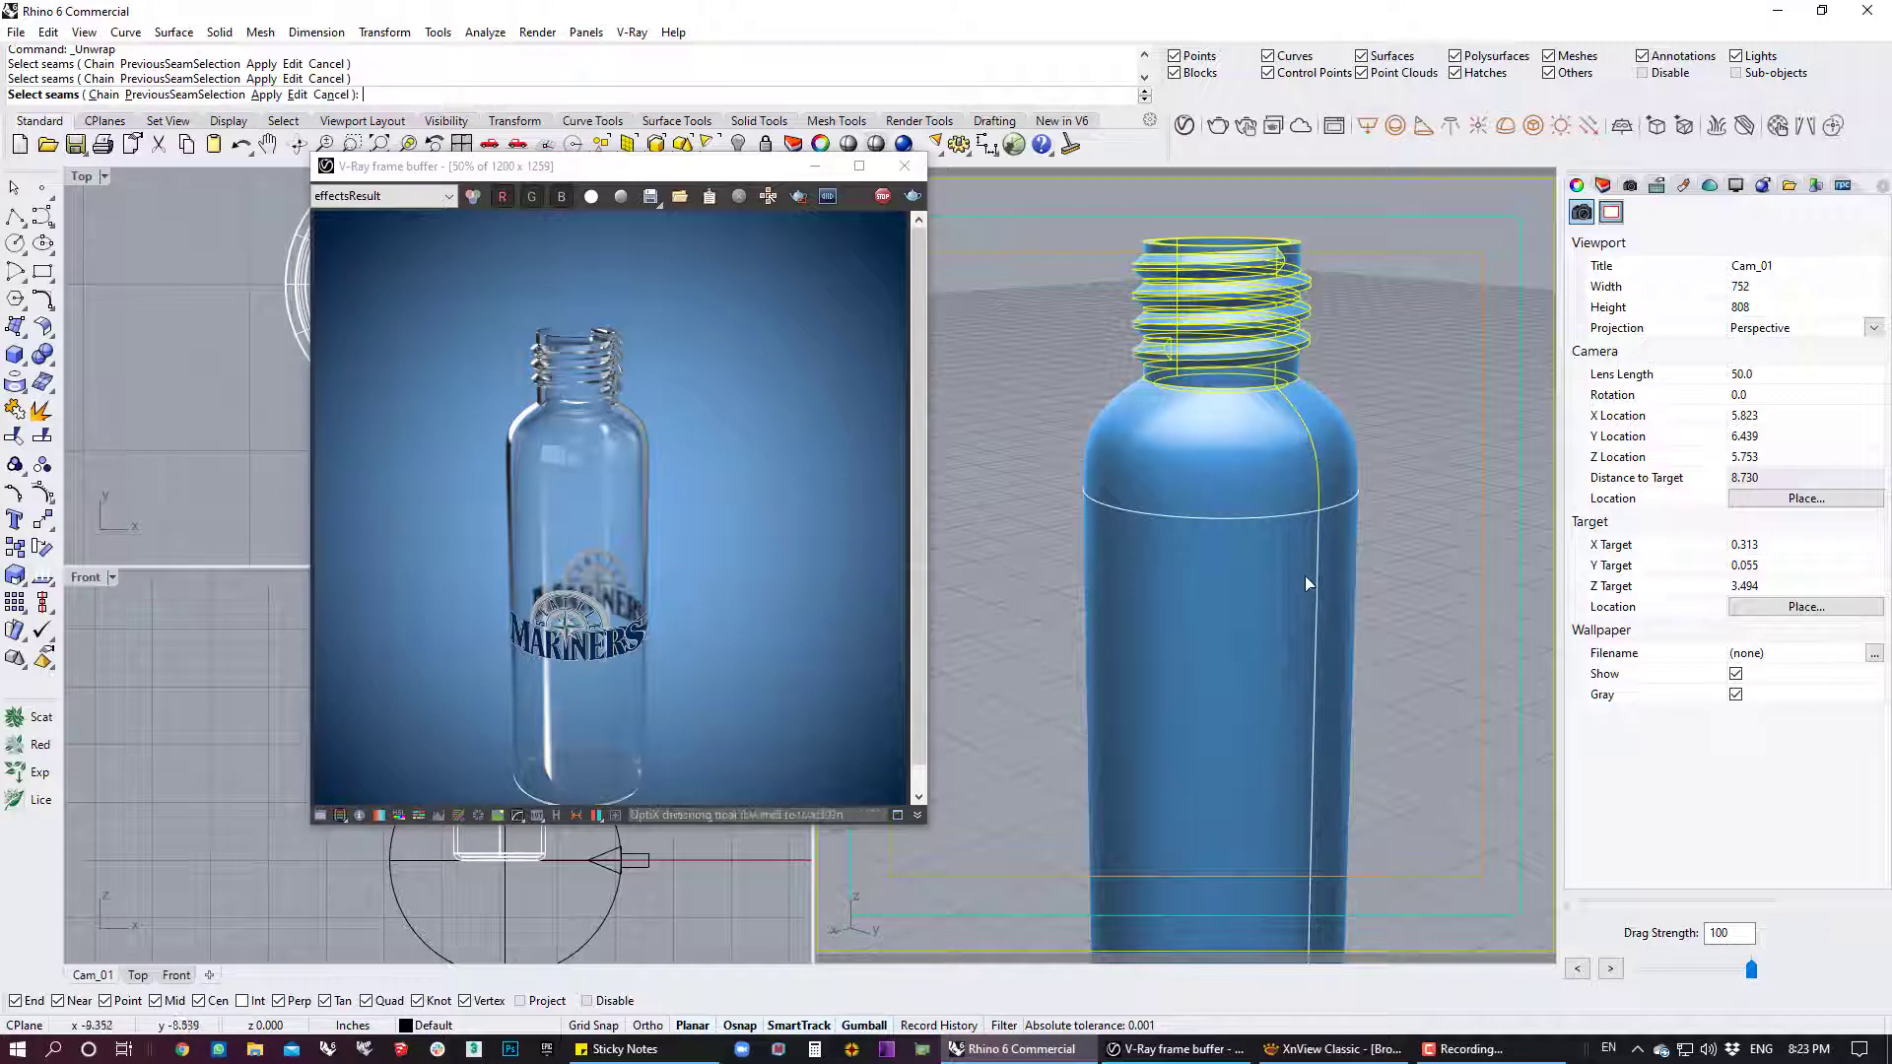
left_click(1321, 605)
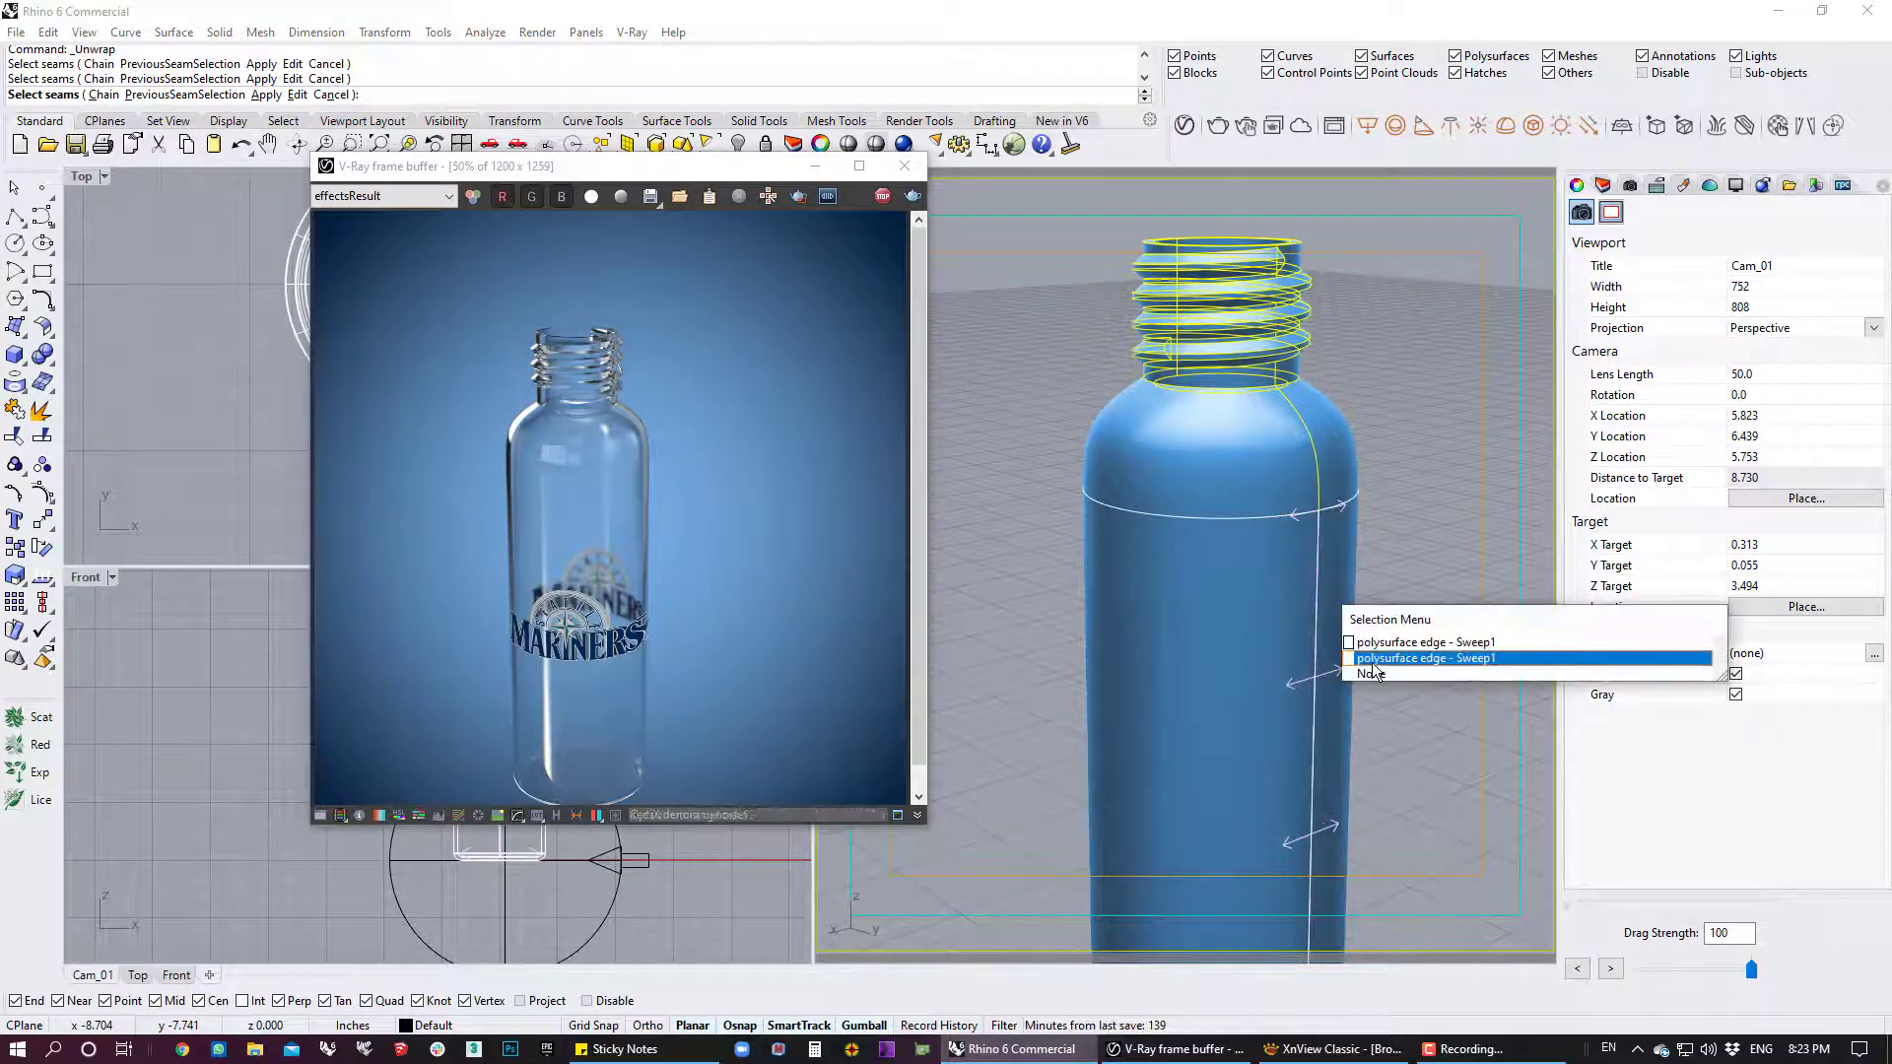
left_click(1449, 658)
right_click_drag(1315, 591, 1256, 623, "shift")
scroll(1312, 680, "up", 2)
left_click(1283, 635)
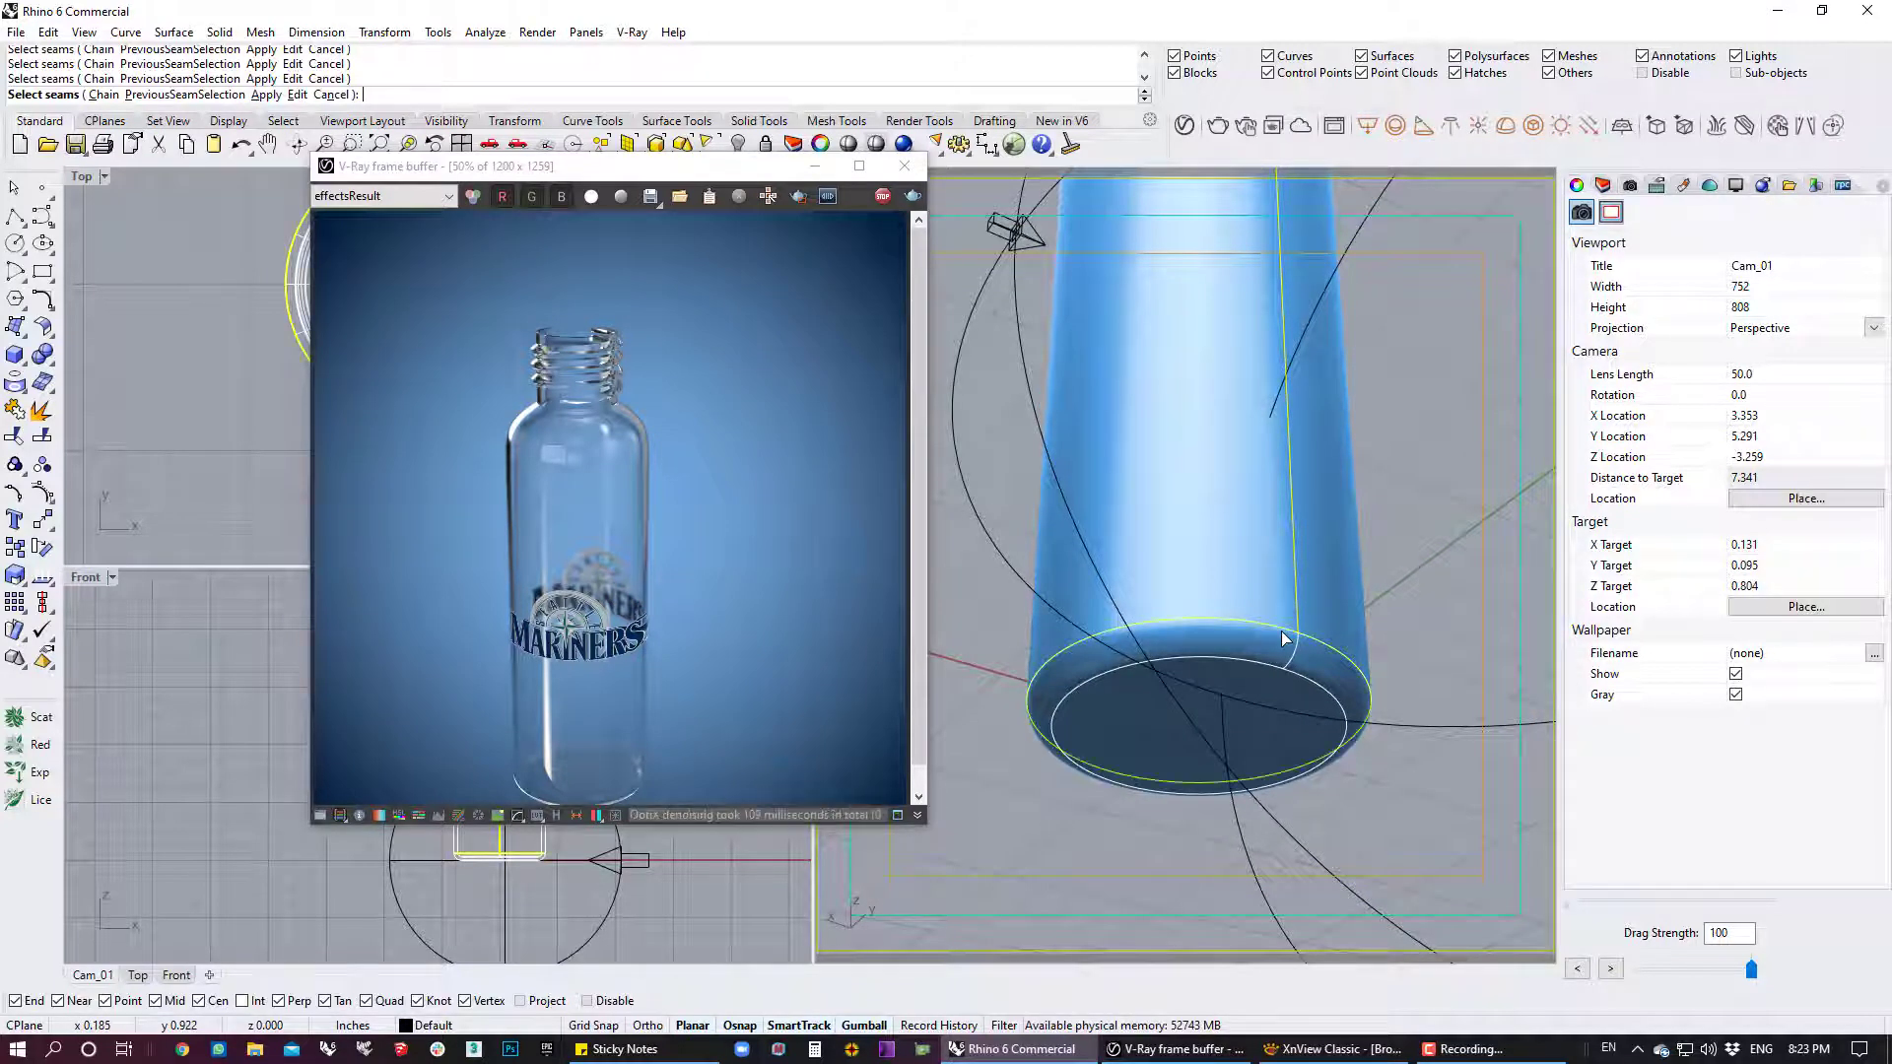
right_click_drag(1288, 664, 1315, 404)
right_click_drag(1287, 772, 1262, 724)
scroll(1237, 617, "down", 4)
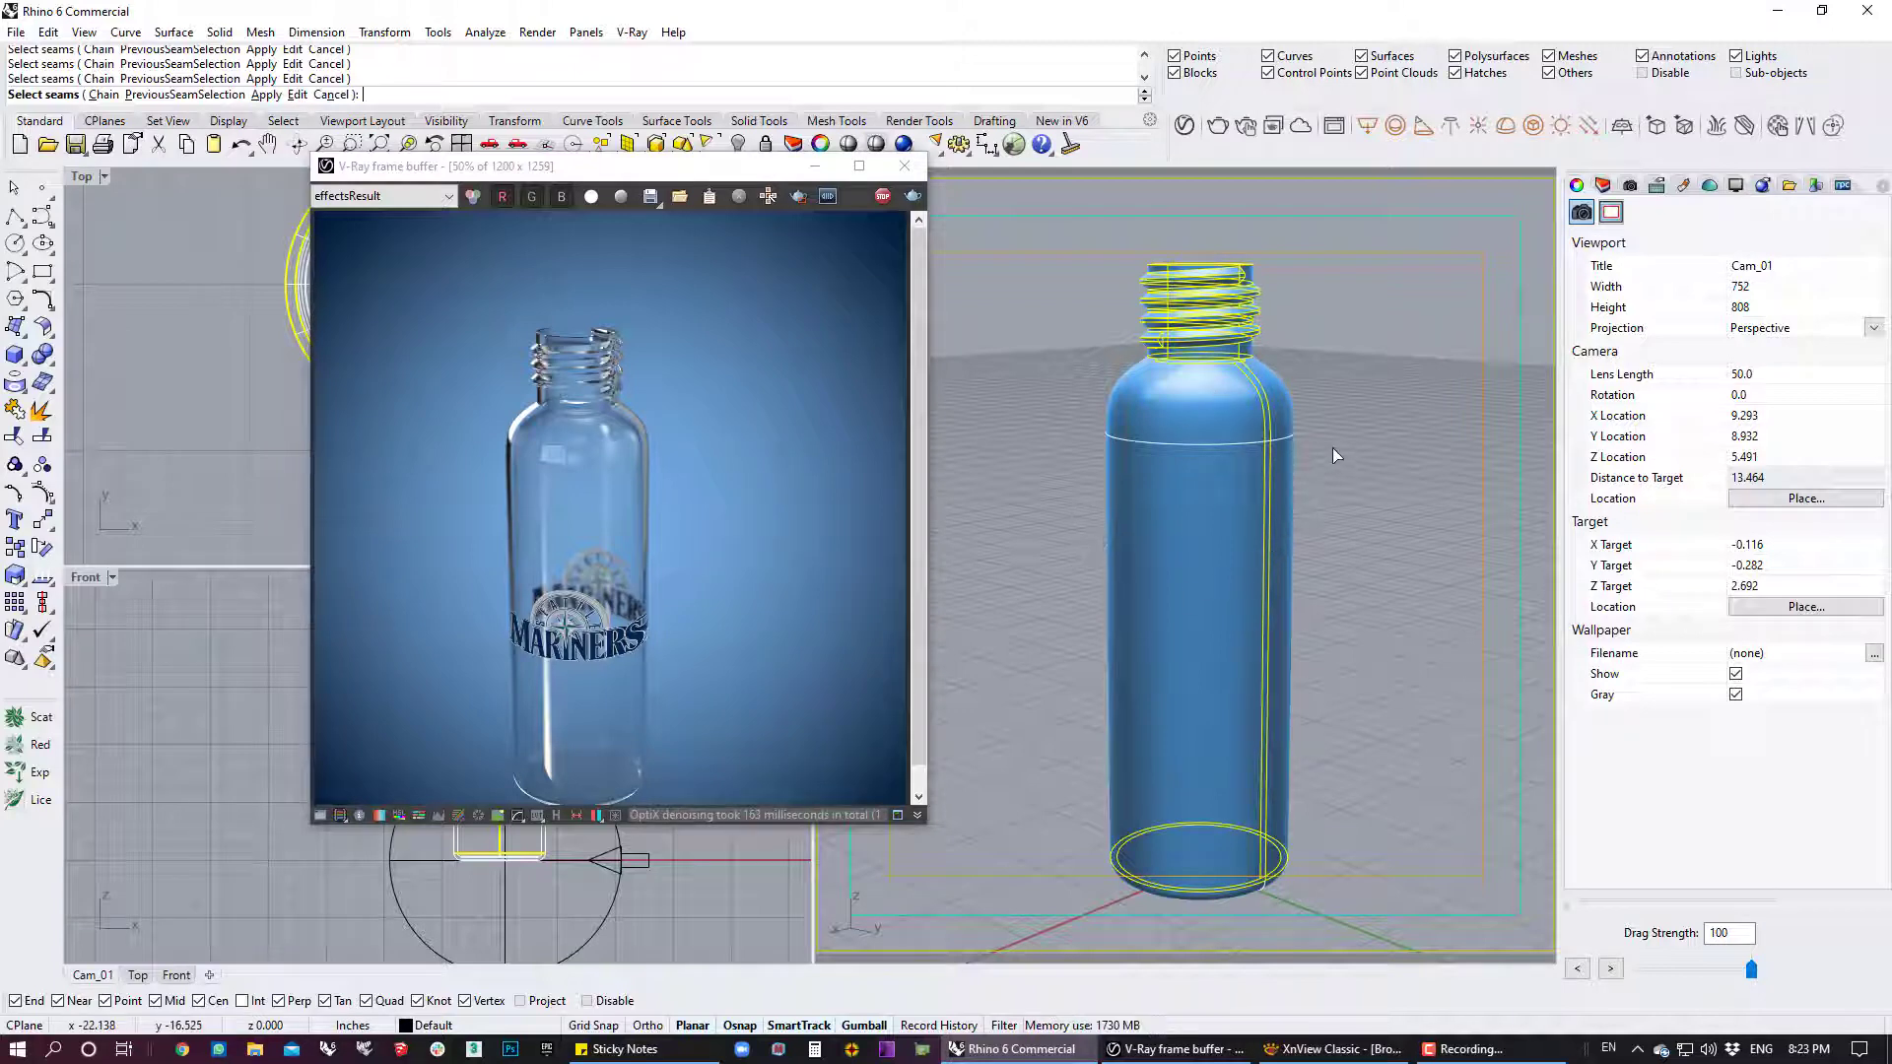
Finish the seam selection to unwrap the bottle body, and inspect the rendered mapping from another angle
key("Return")
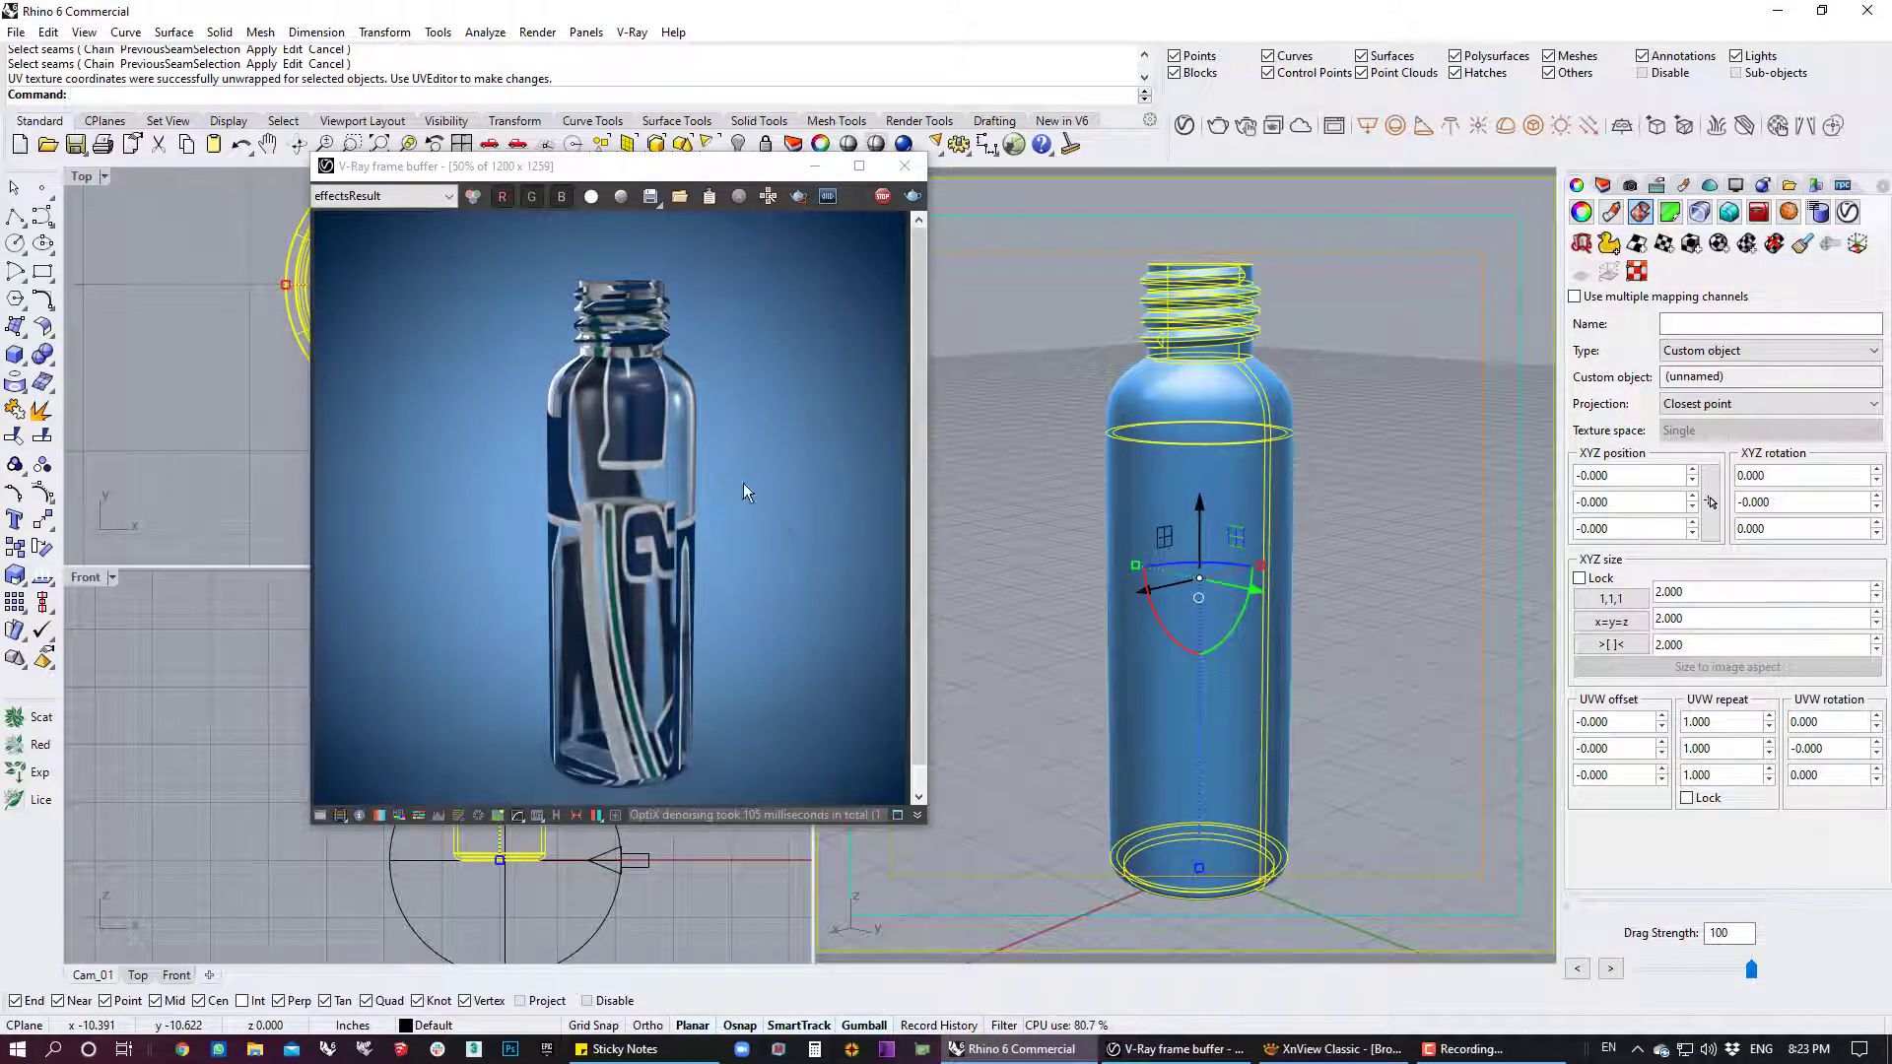
scroll(1226, 499, "up", 4)
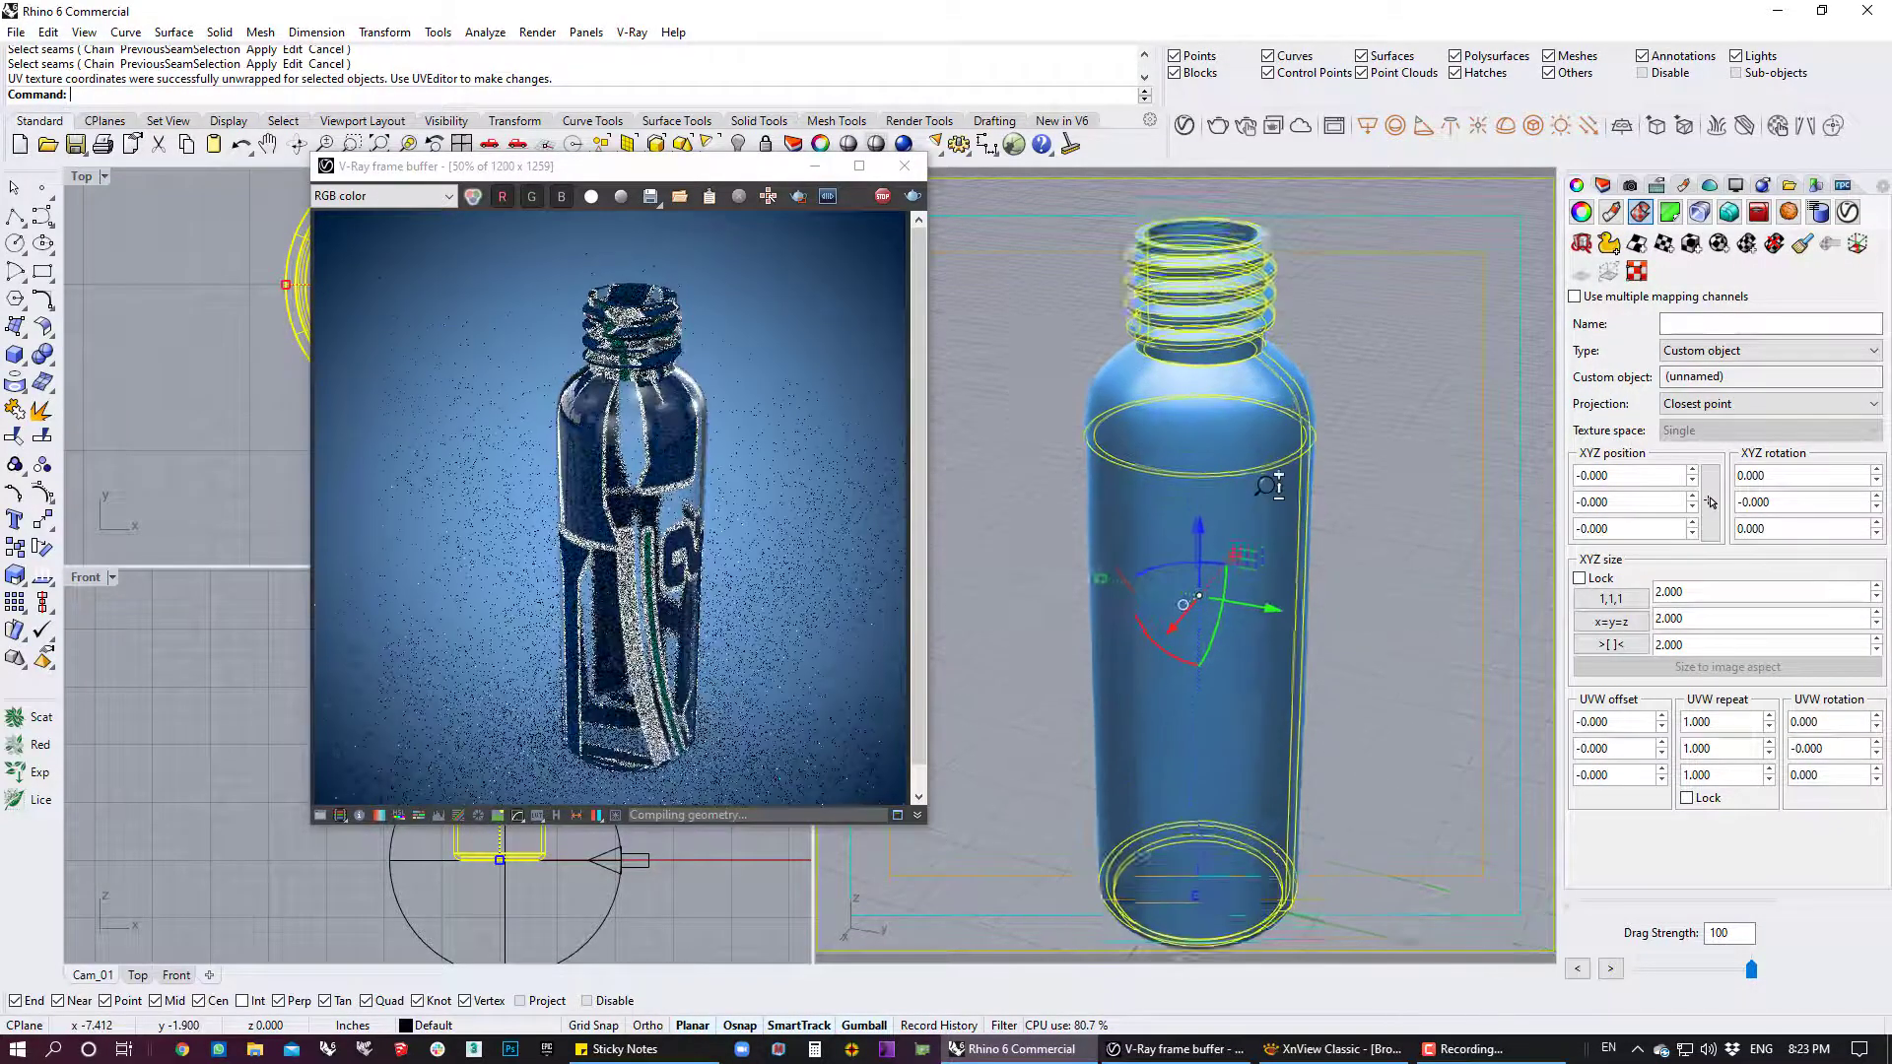
scroll(1281, 464, "down", 4)
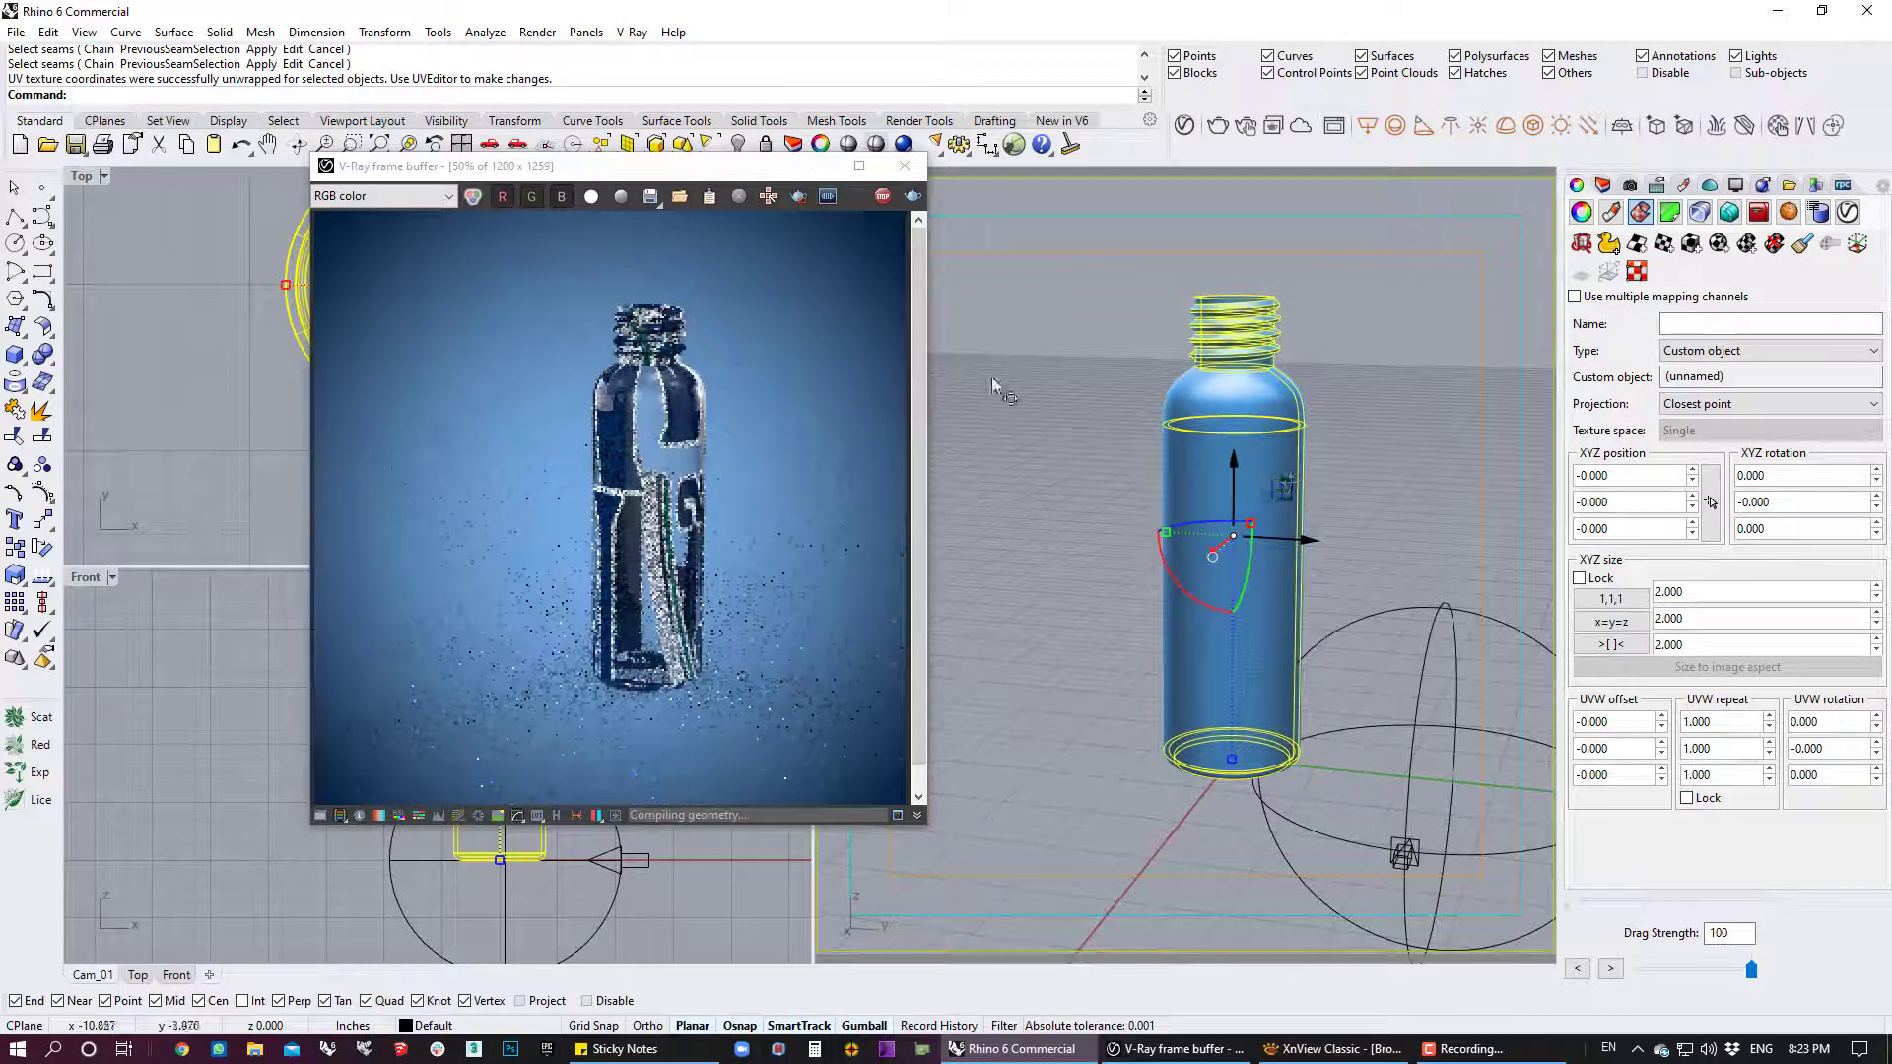
Move the frame buffer off the Top view and start the UV Editor with a rectangular UV area beside the bottle there
left_click_drag(625, 162, 1245, 403)
right_click_drag(662, 233, 510, 337)
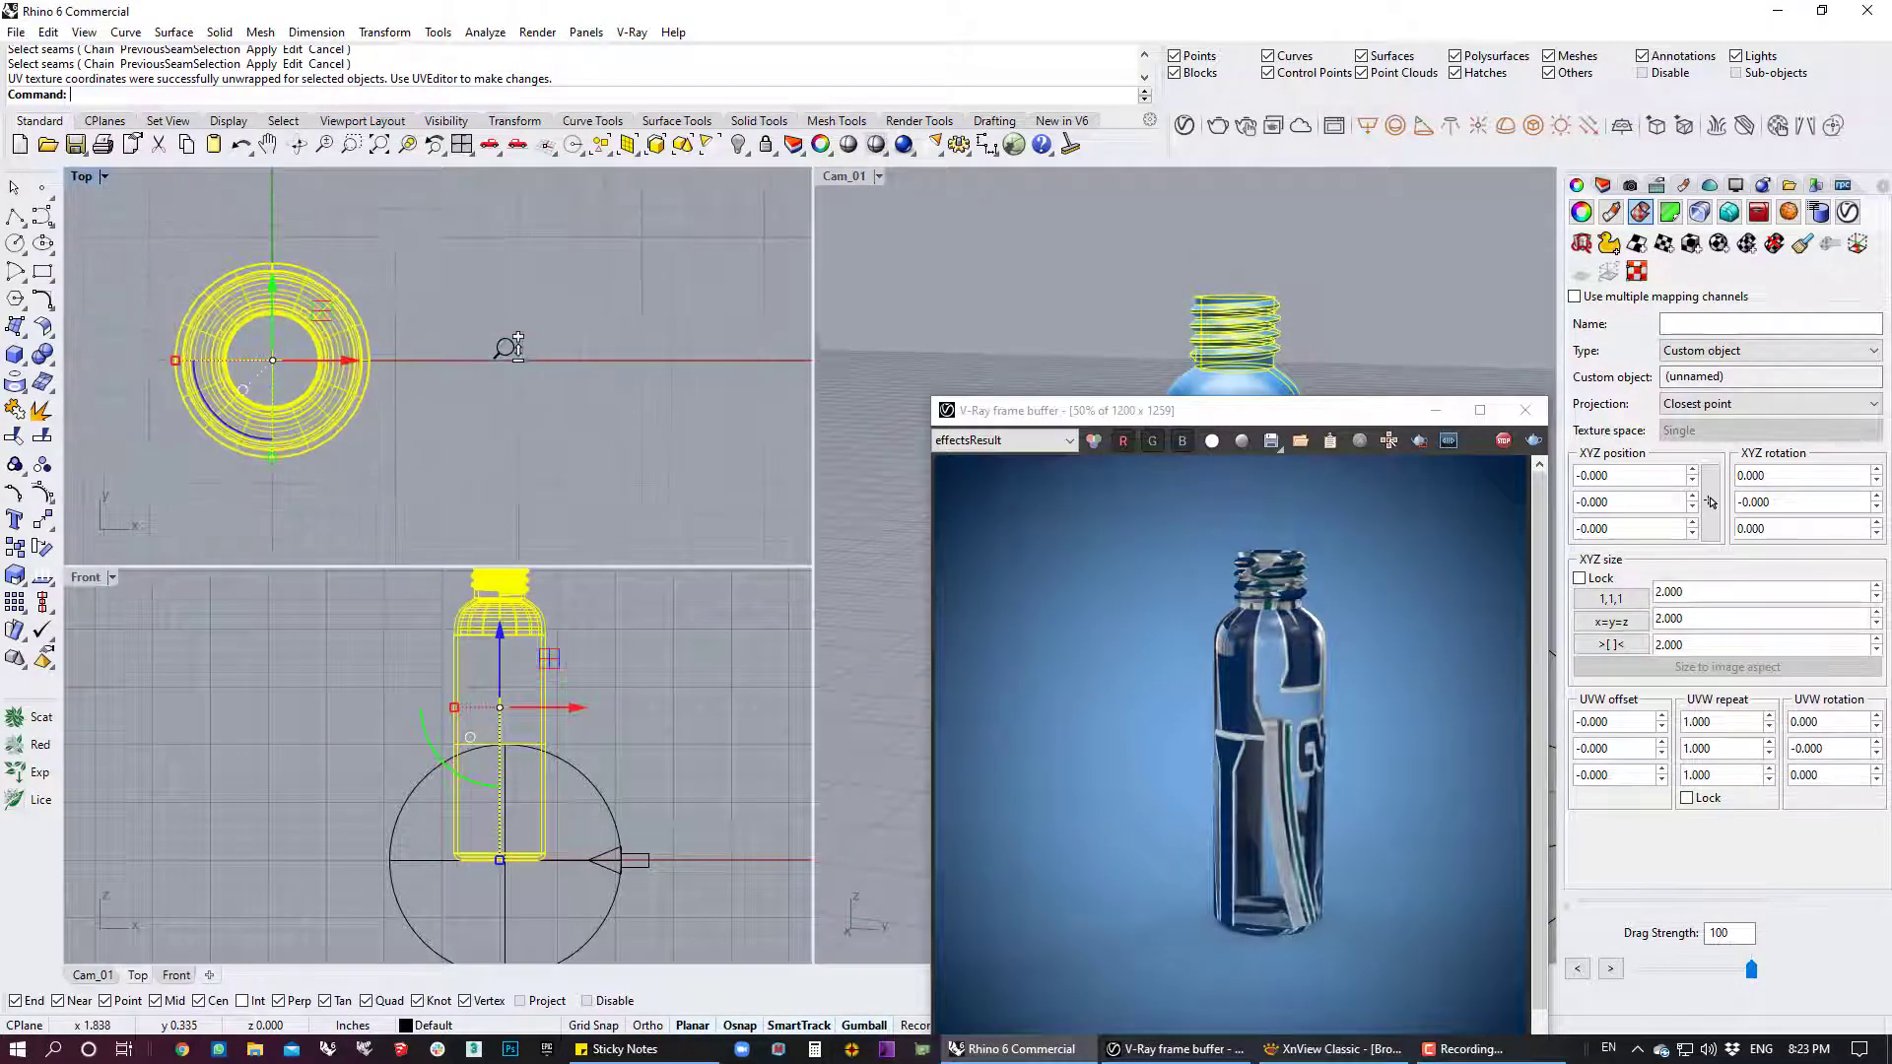
left_click(1637, 272)
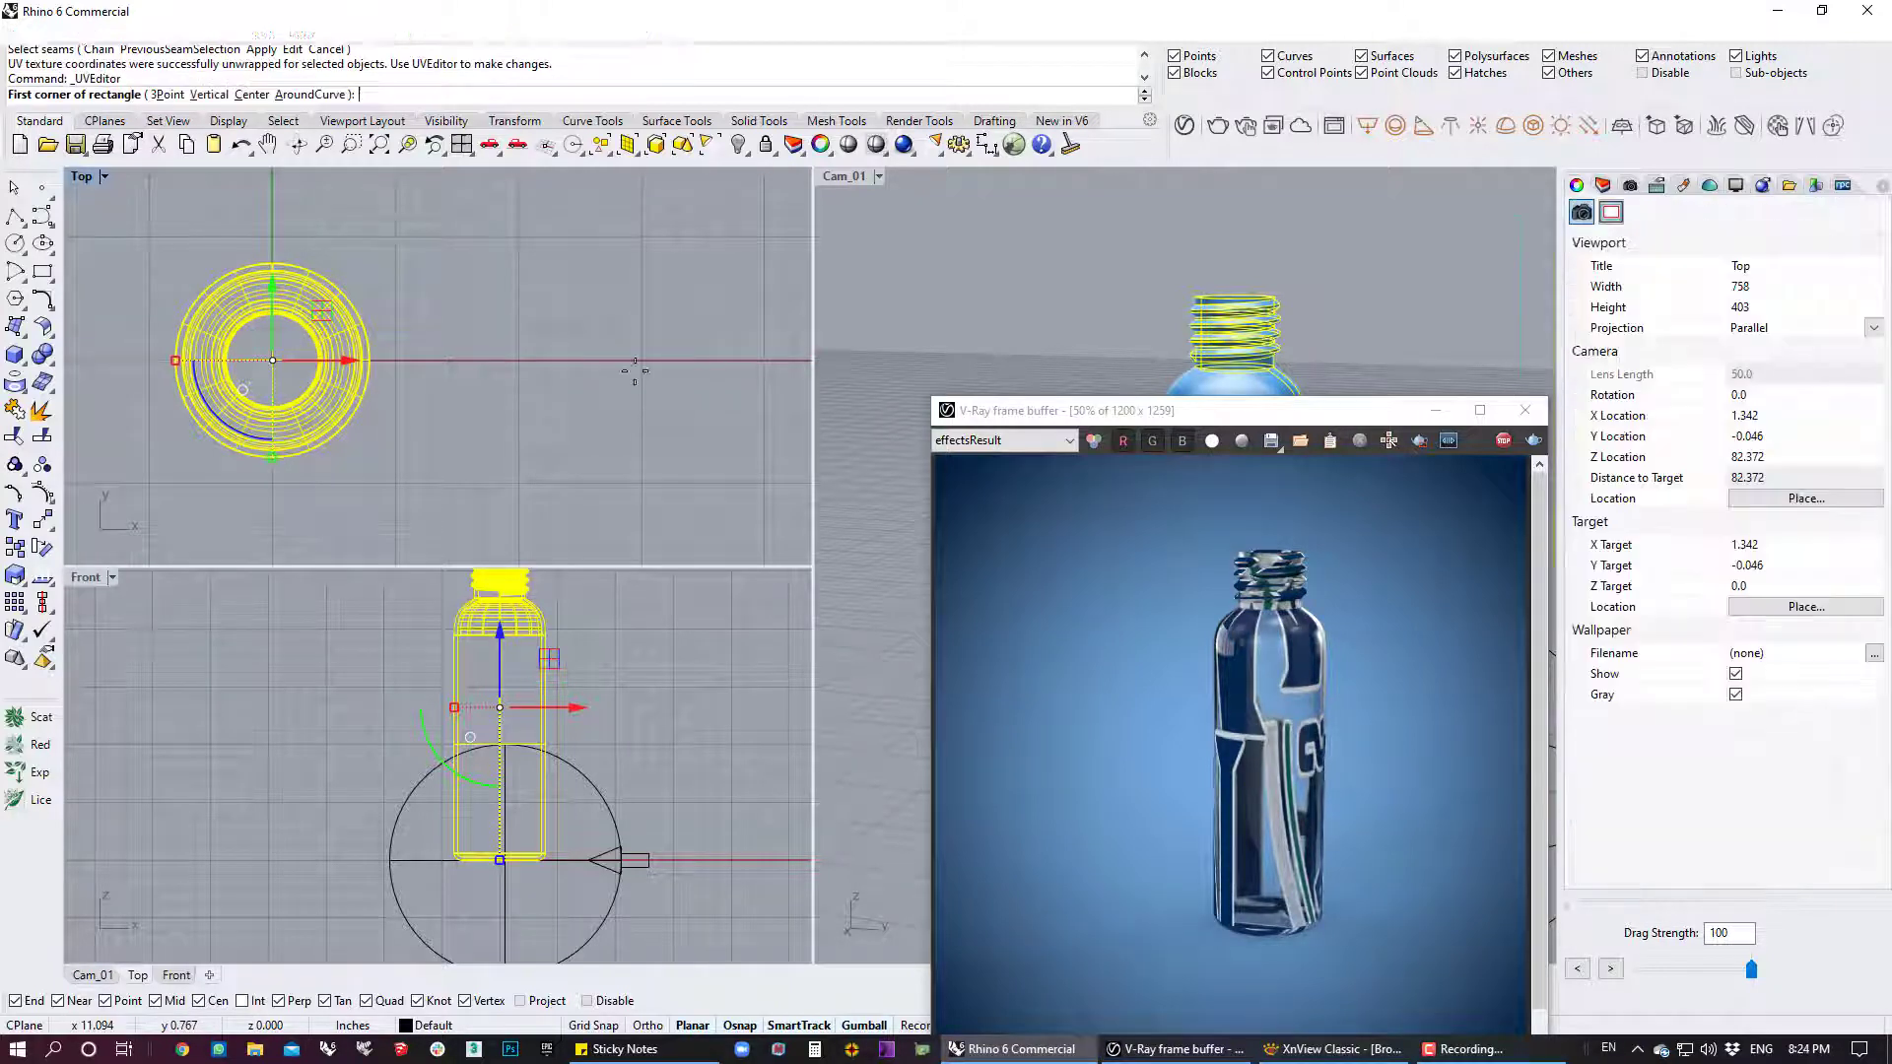
left_click(410, 505)
right_click_drag(621, 216, 367, 296)
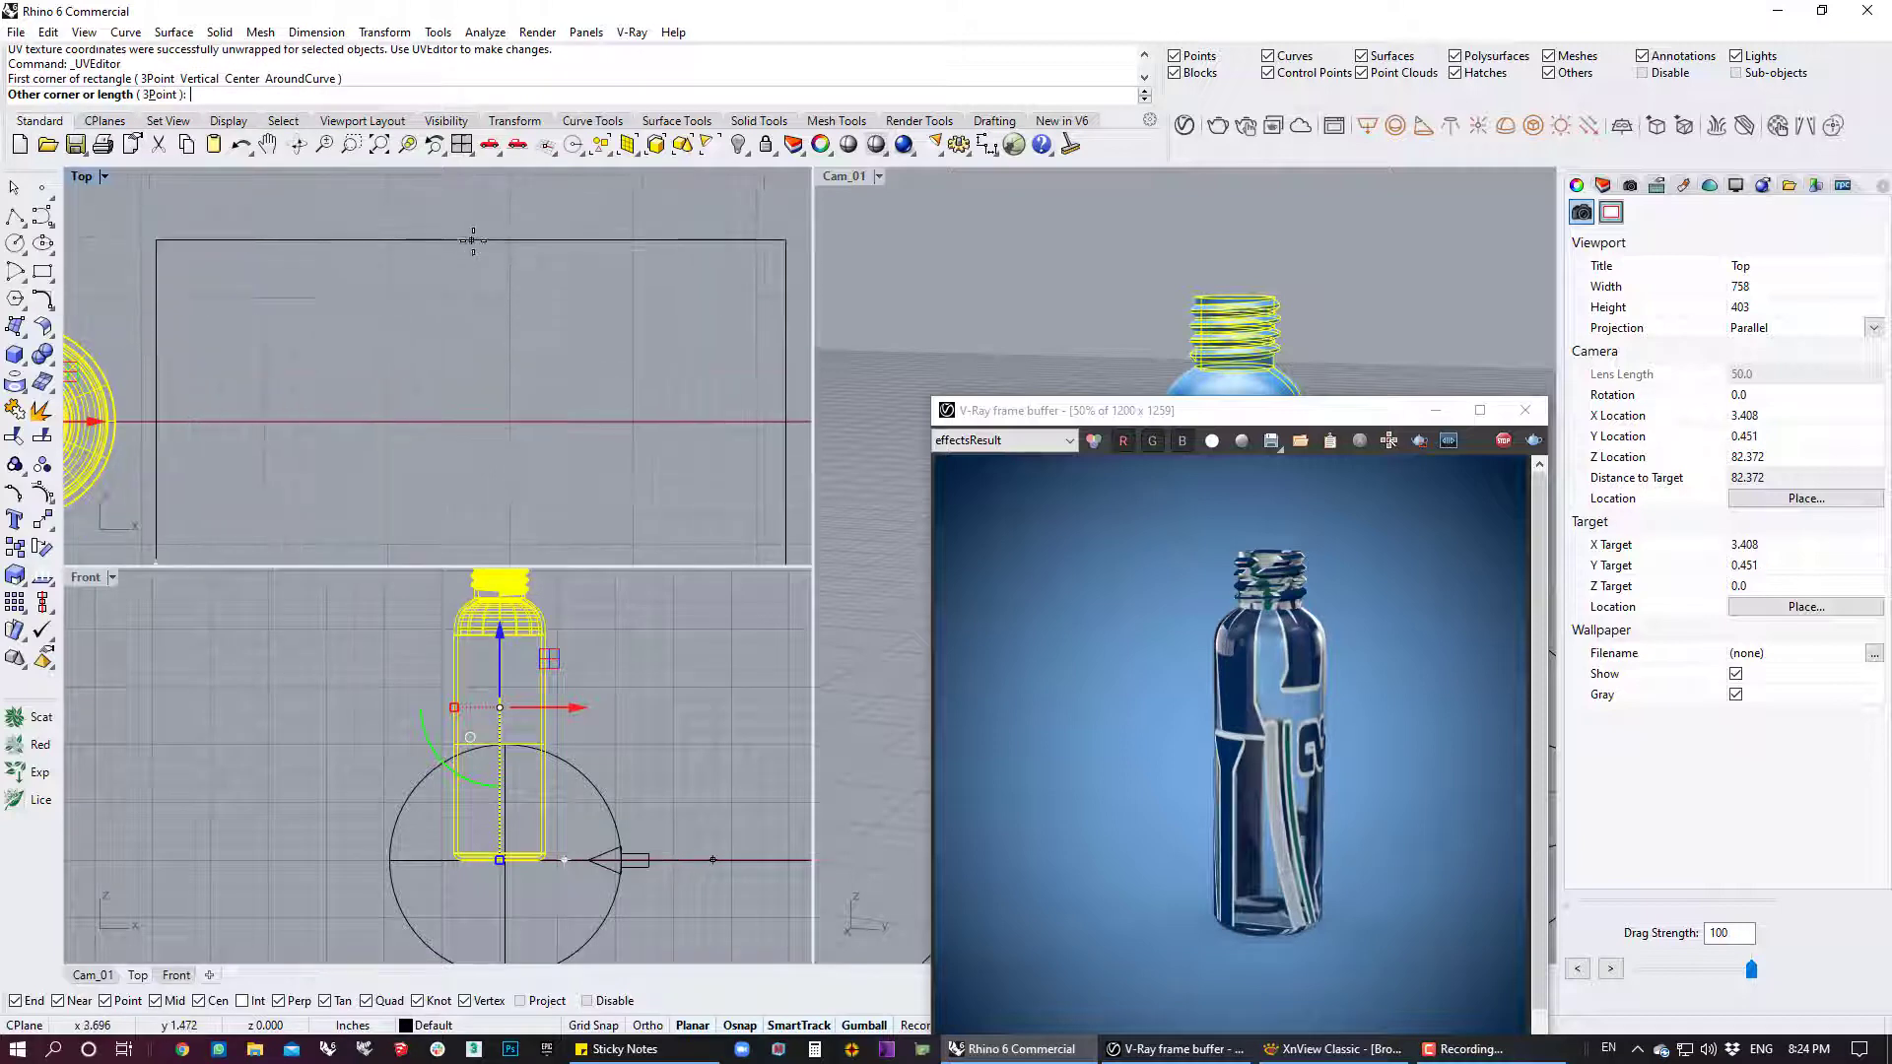
scroll(473, 246, "down", 1)
scroll(516, 273, "down", 1)
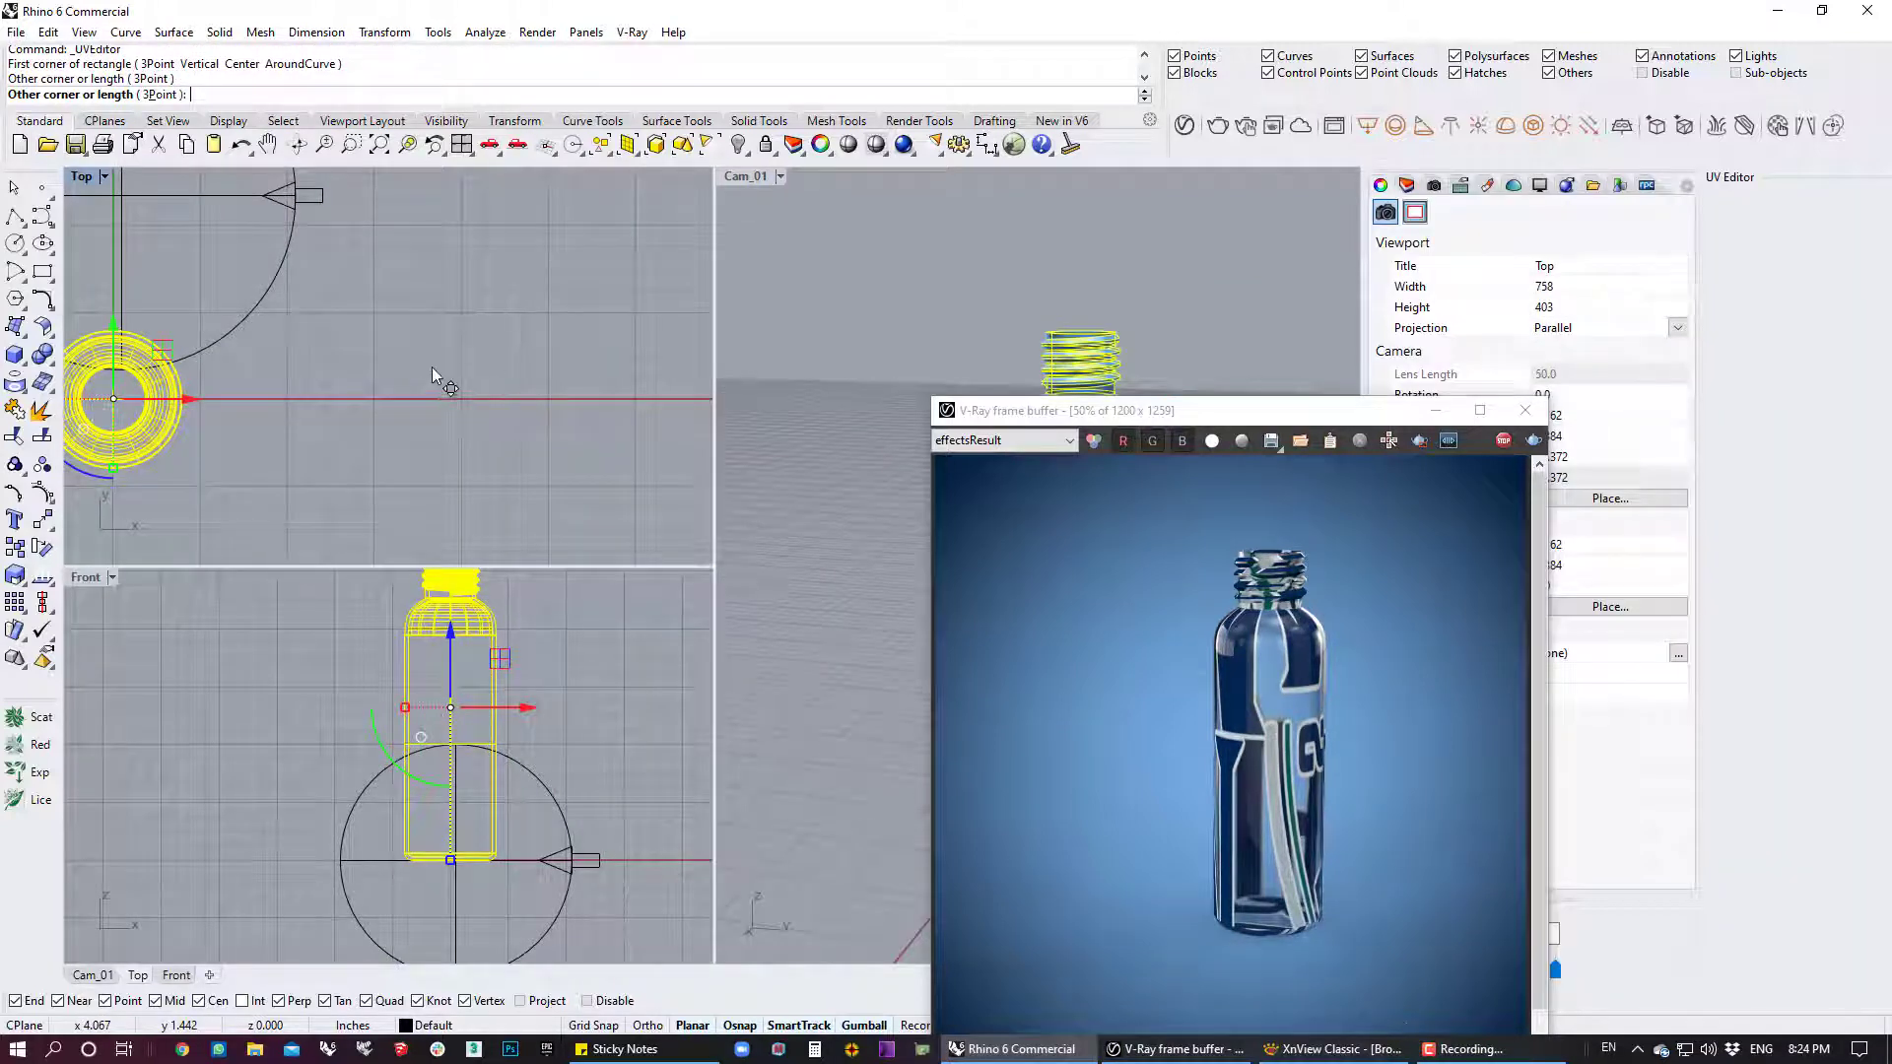
scroll(441, 363, "down", 1)
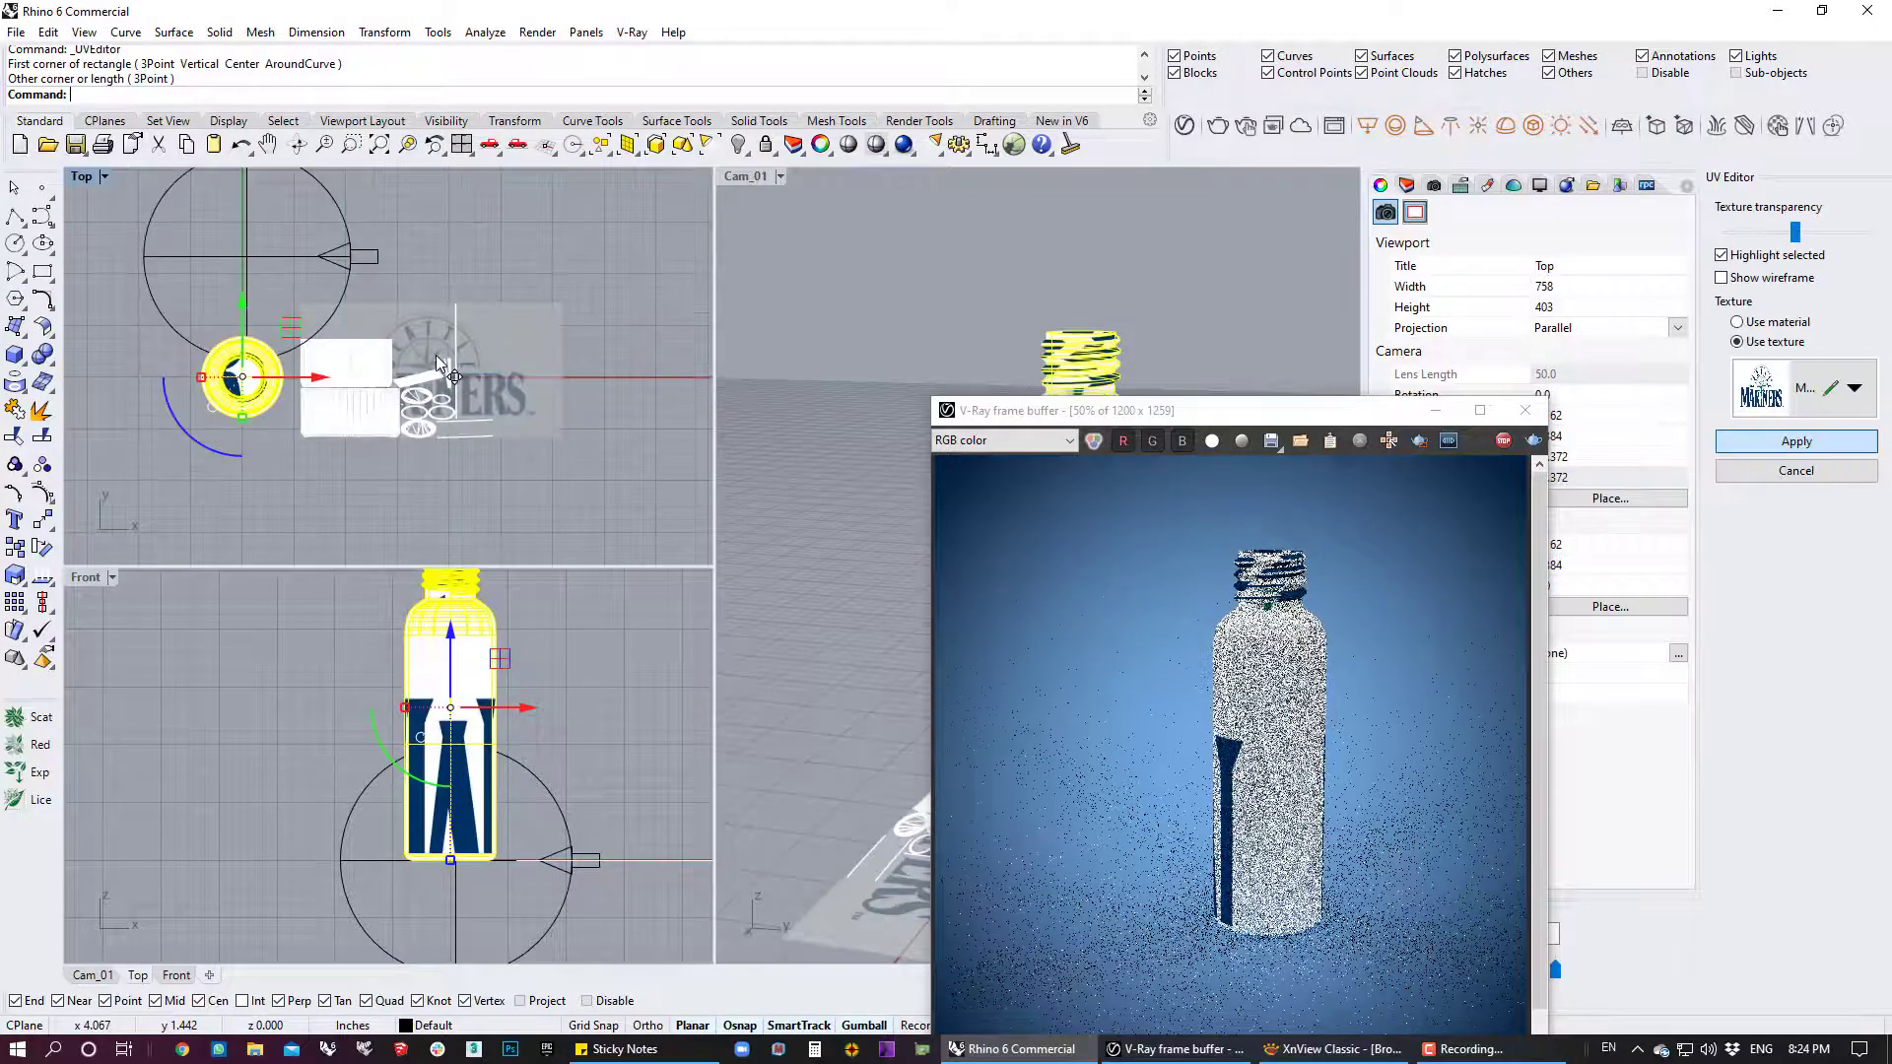
Keep the UV Editor on a texture preview and create a Bitmap Texture from Mariners_Logo.jpg for it
scroll(440, 365, "up", 3)
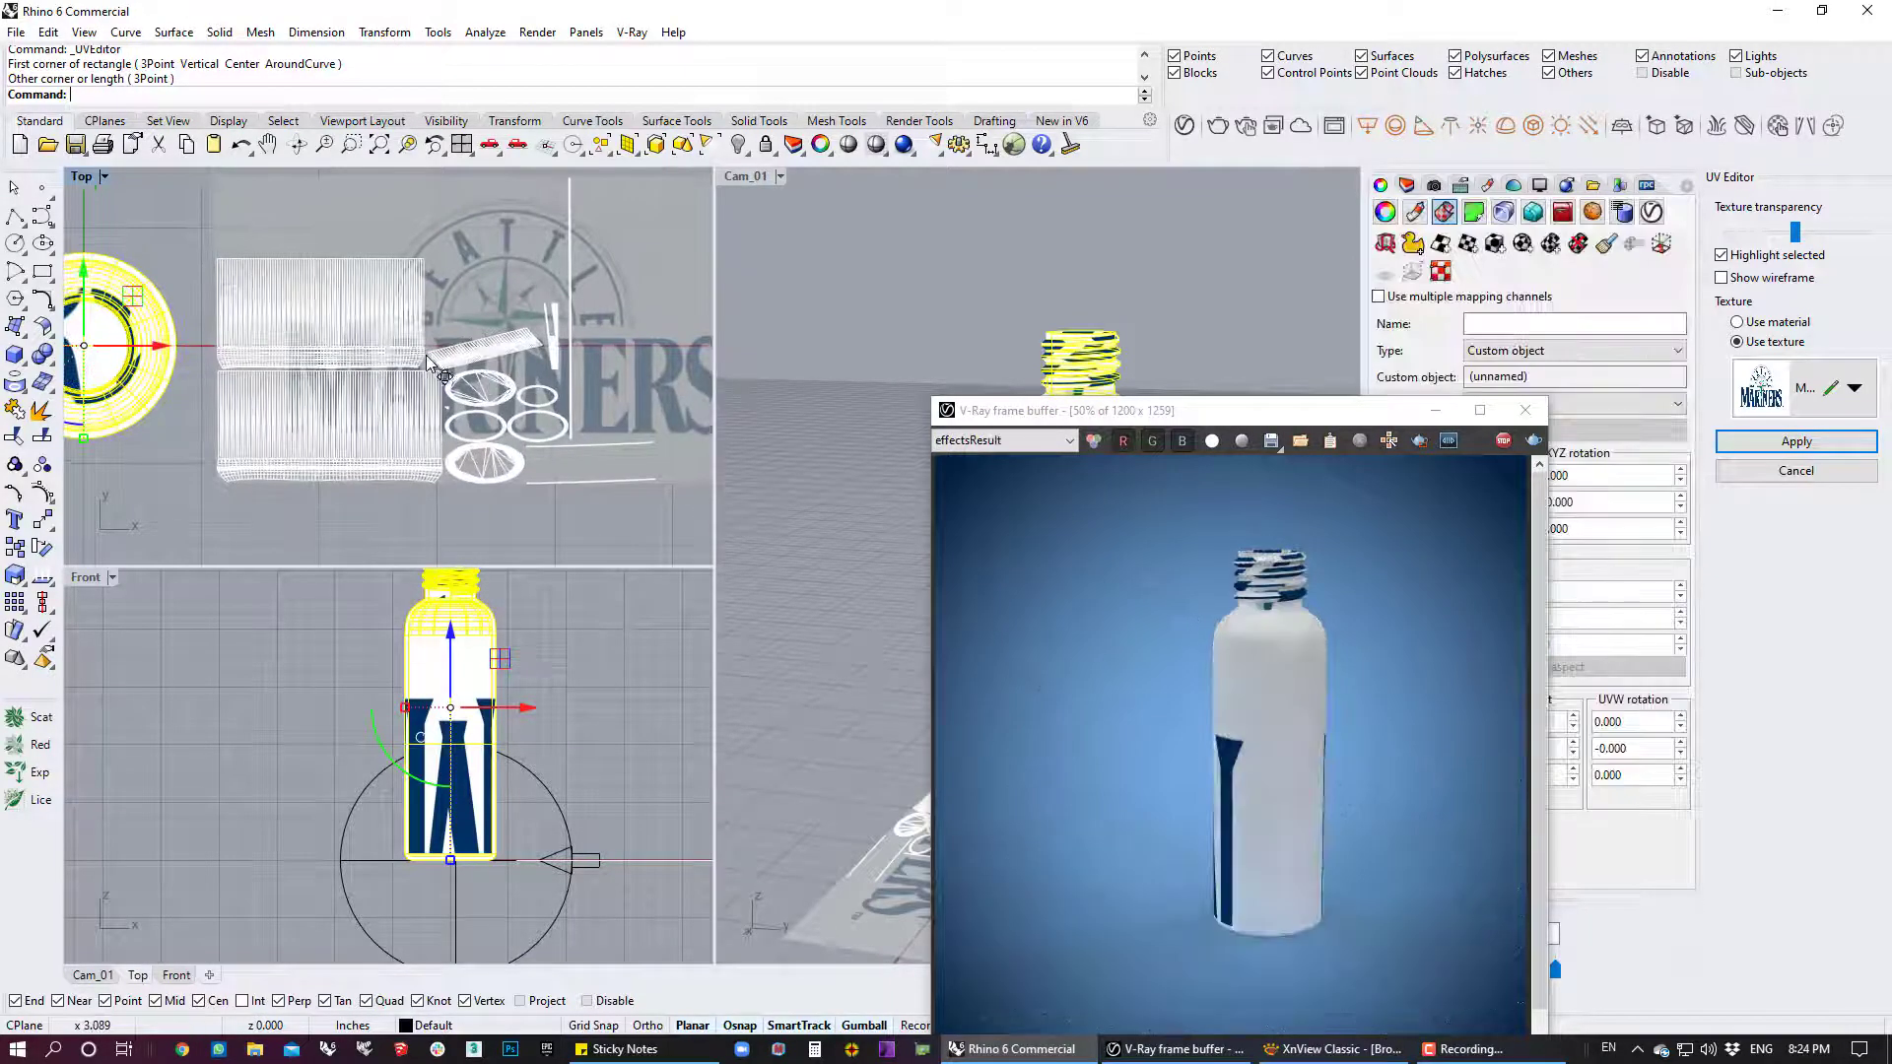
right_click_drag(434, 335, 339, 373)
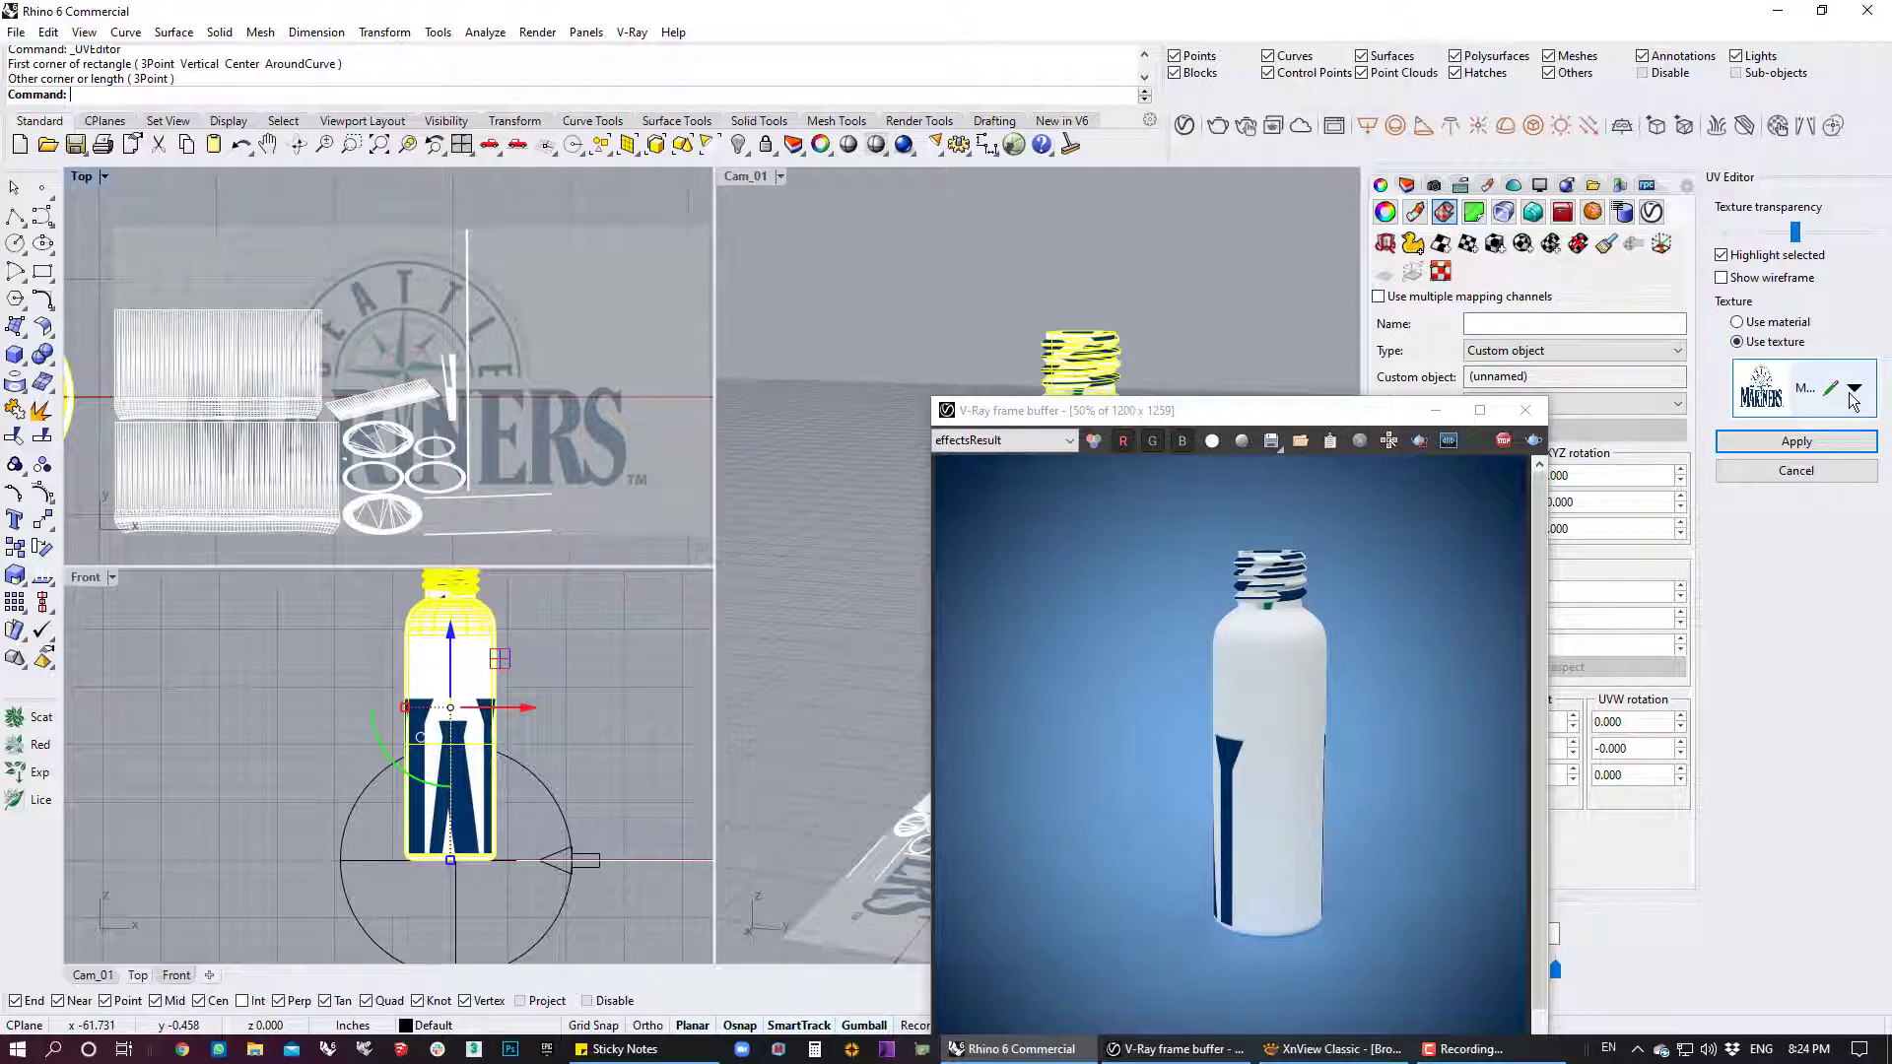
left_click(1742, 327)
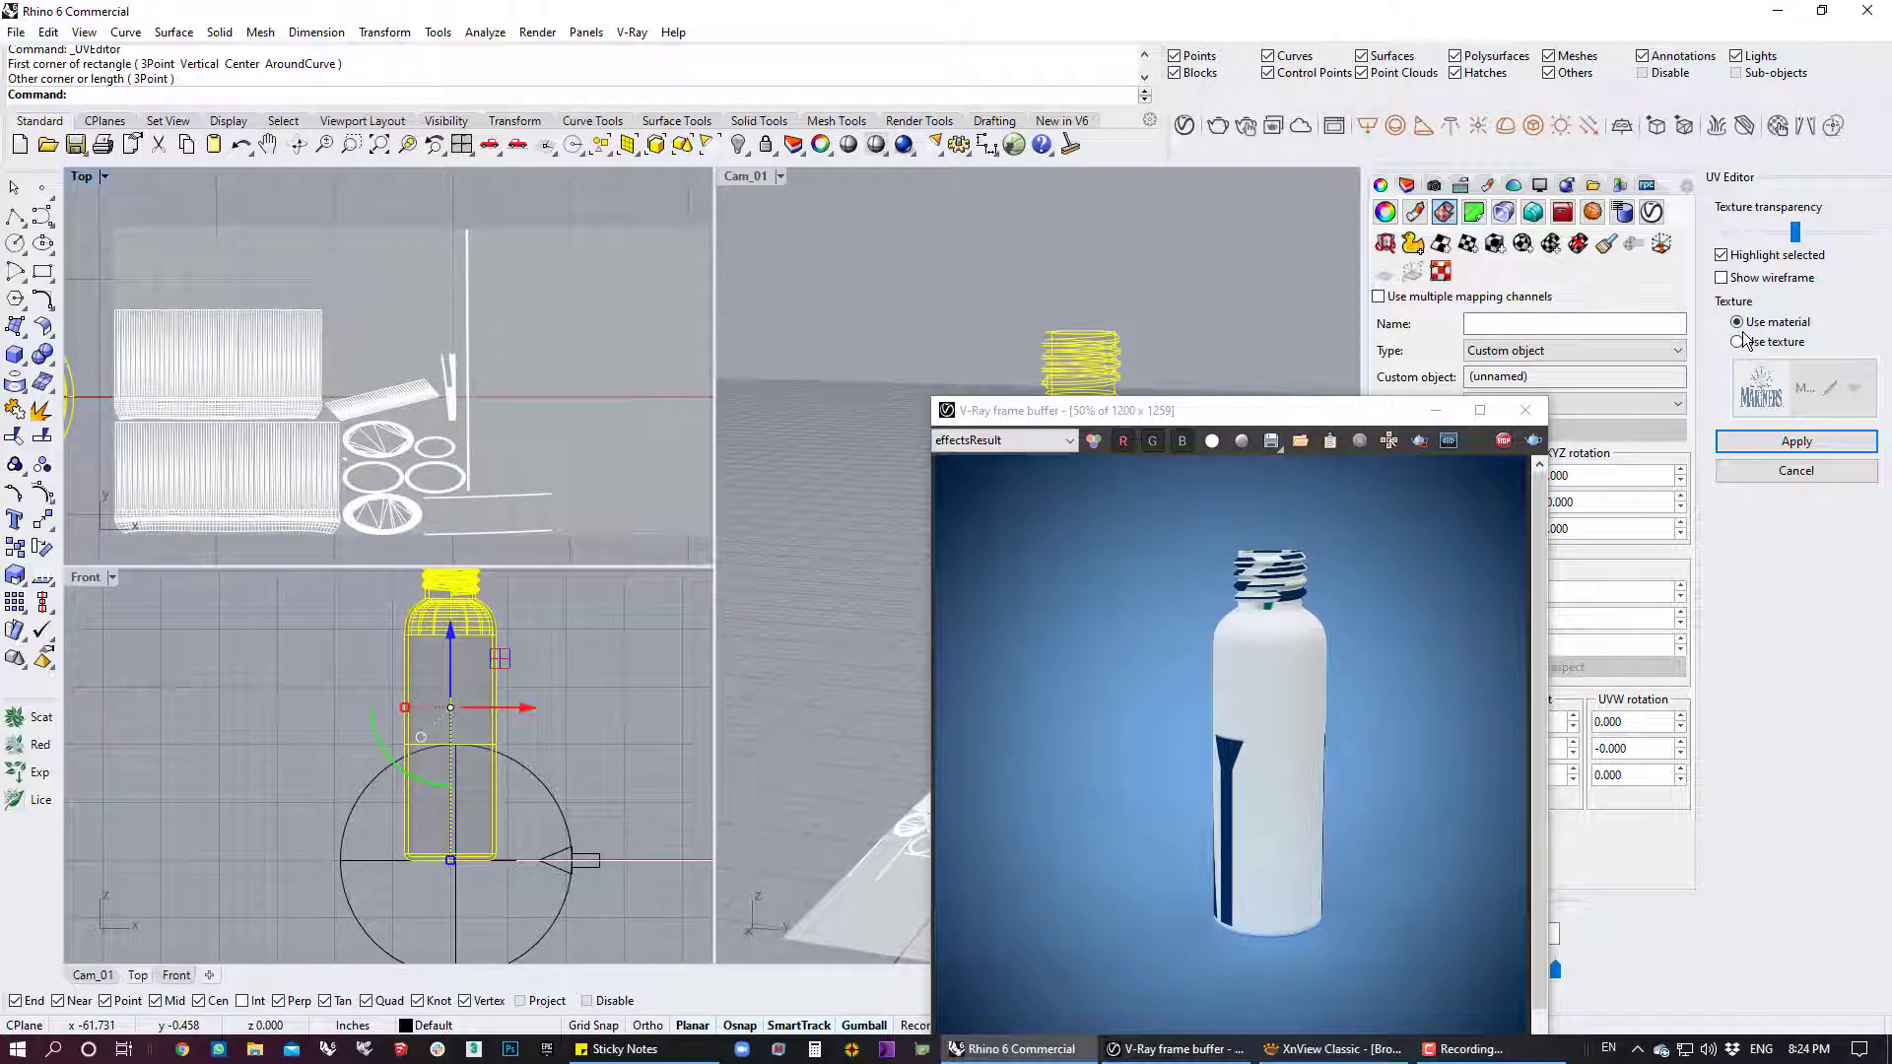
left_click(1742, 345)
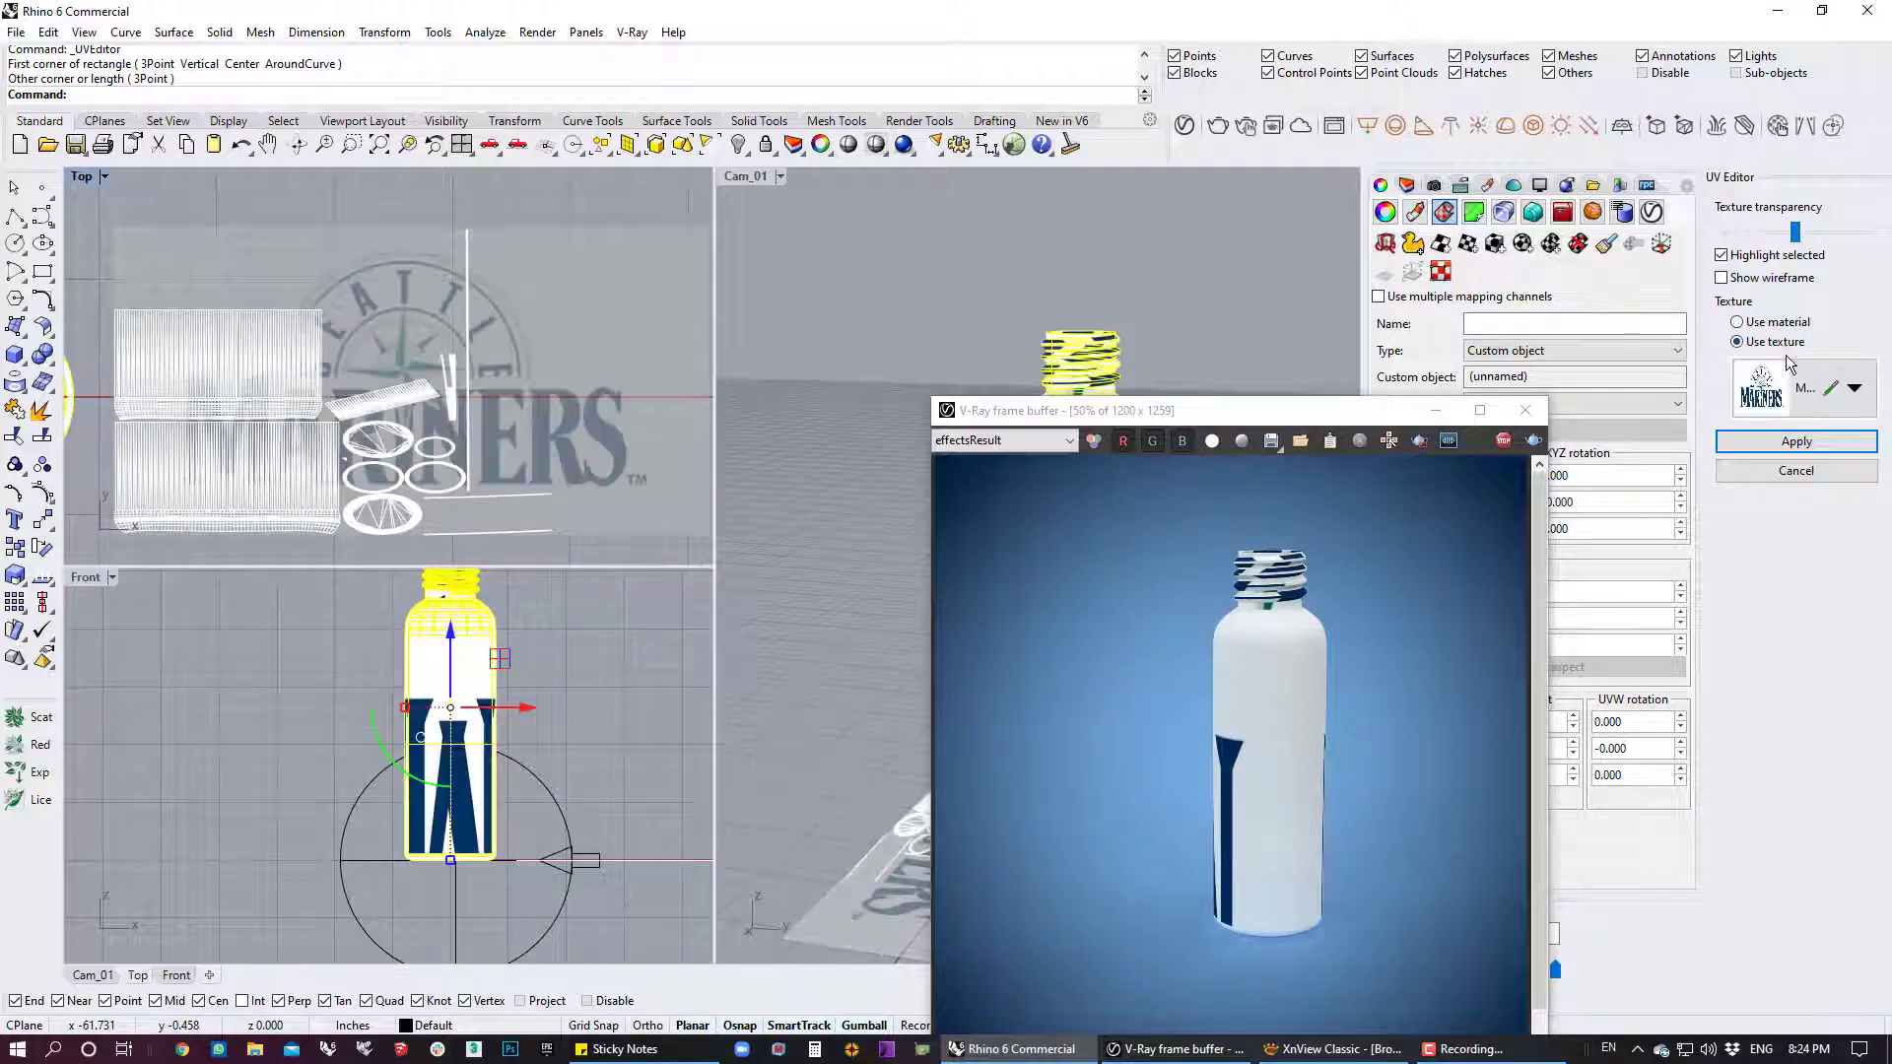
left_click(1856, 390)
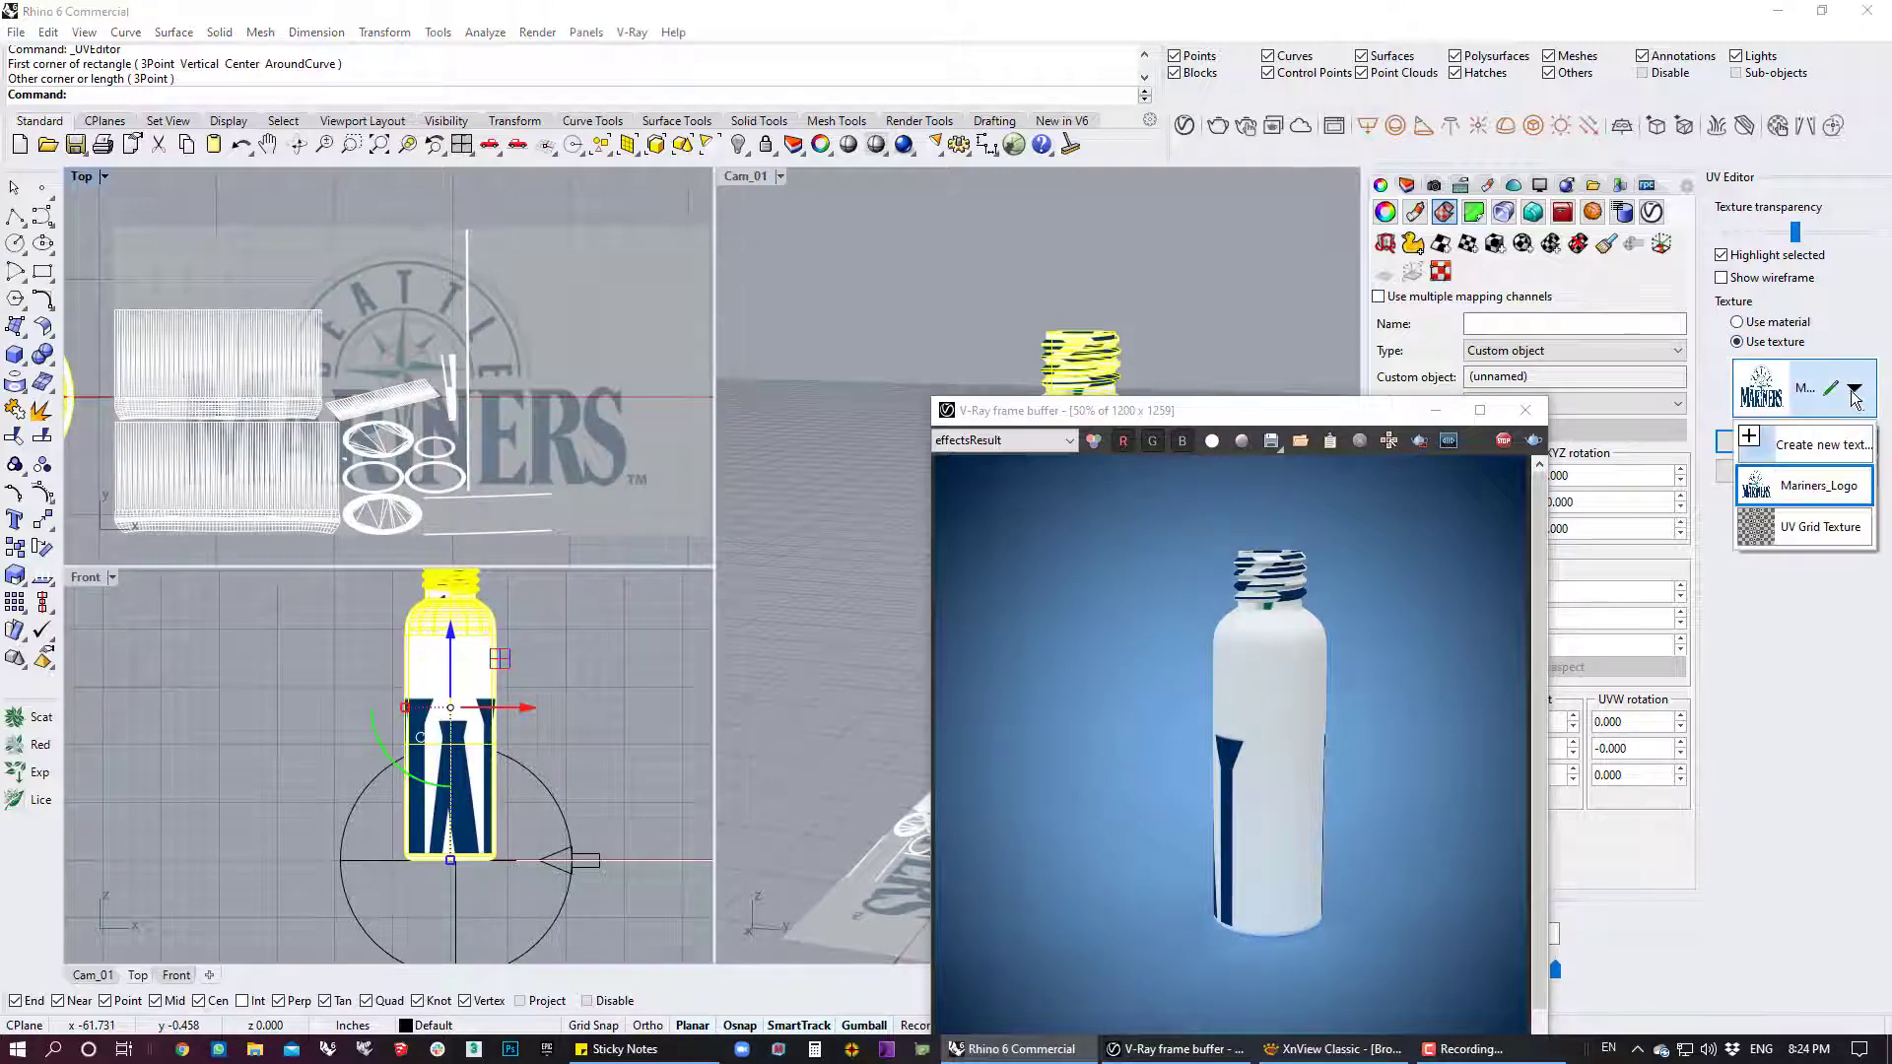
left_click(1809, 445)
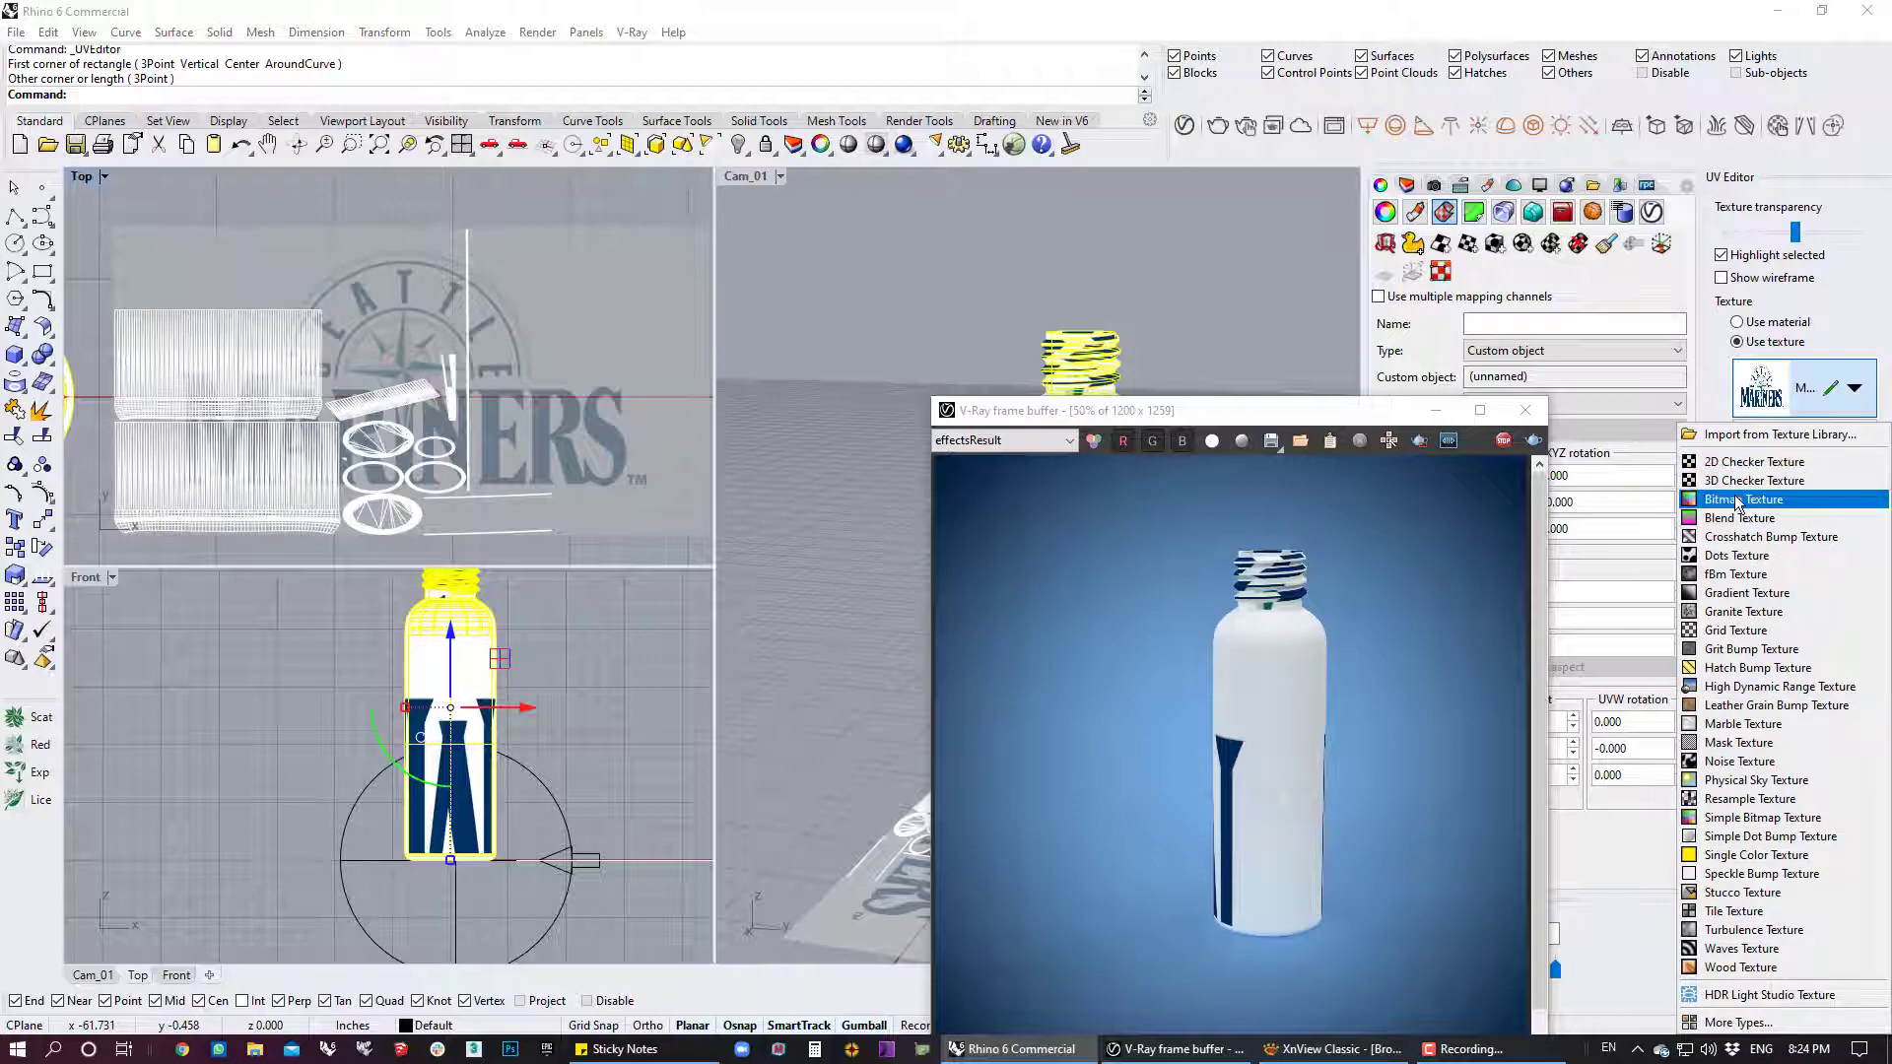
left_click(1739, 501)
left_click(1819, 485)
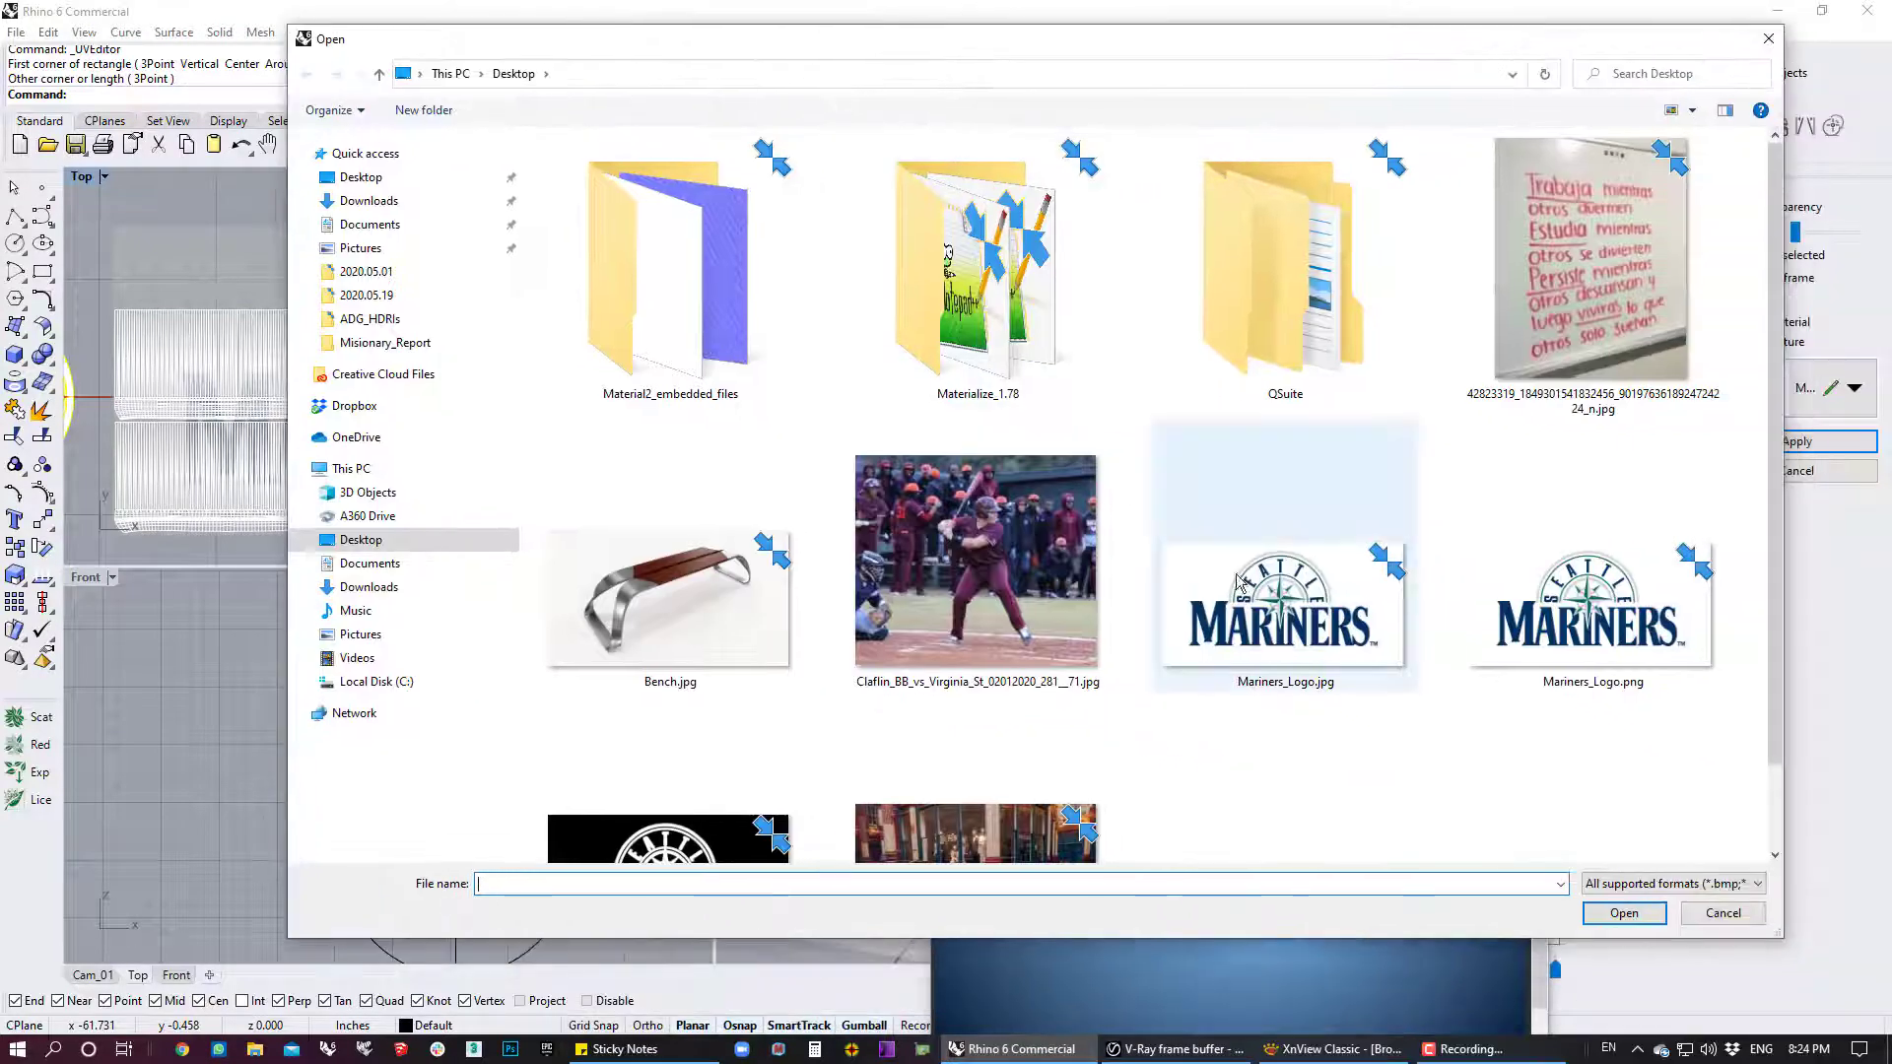
double_click(1297, 595)
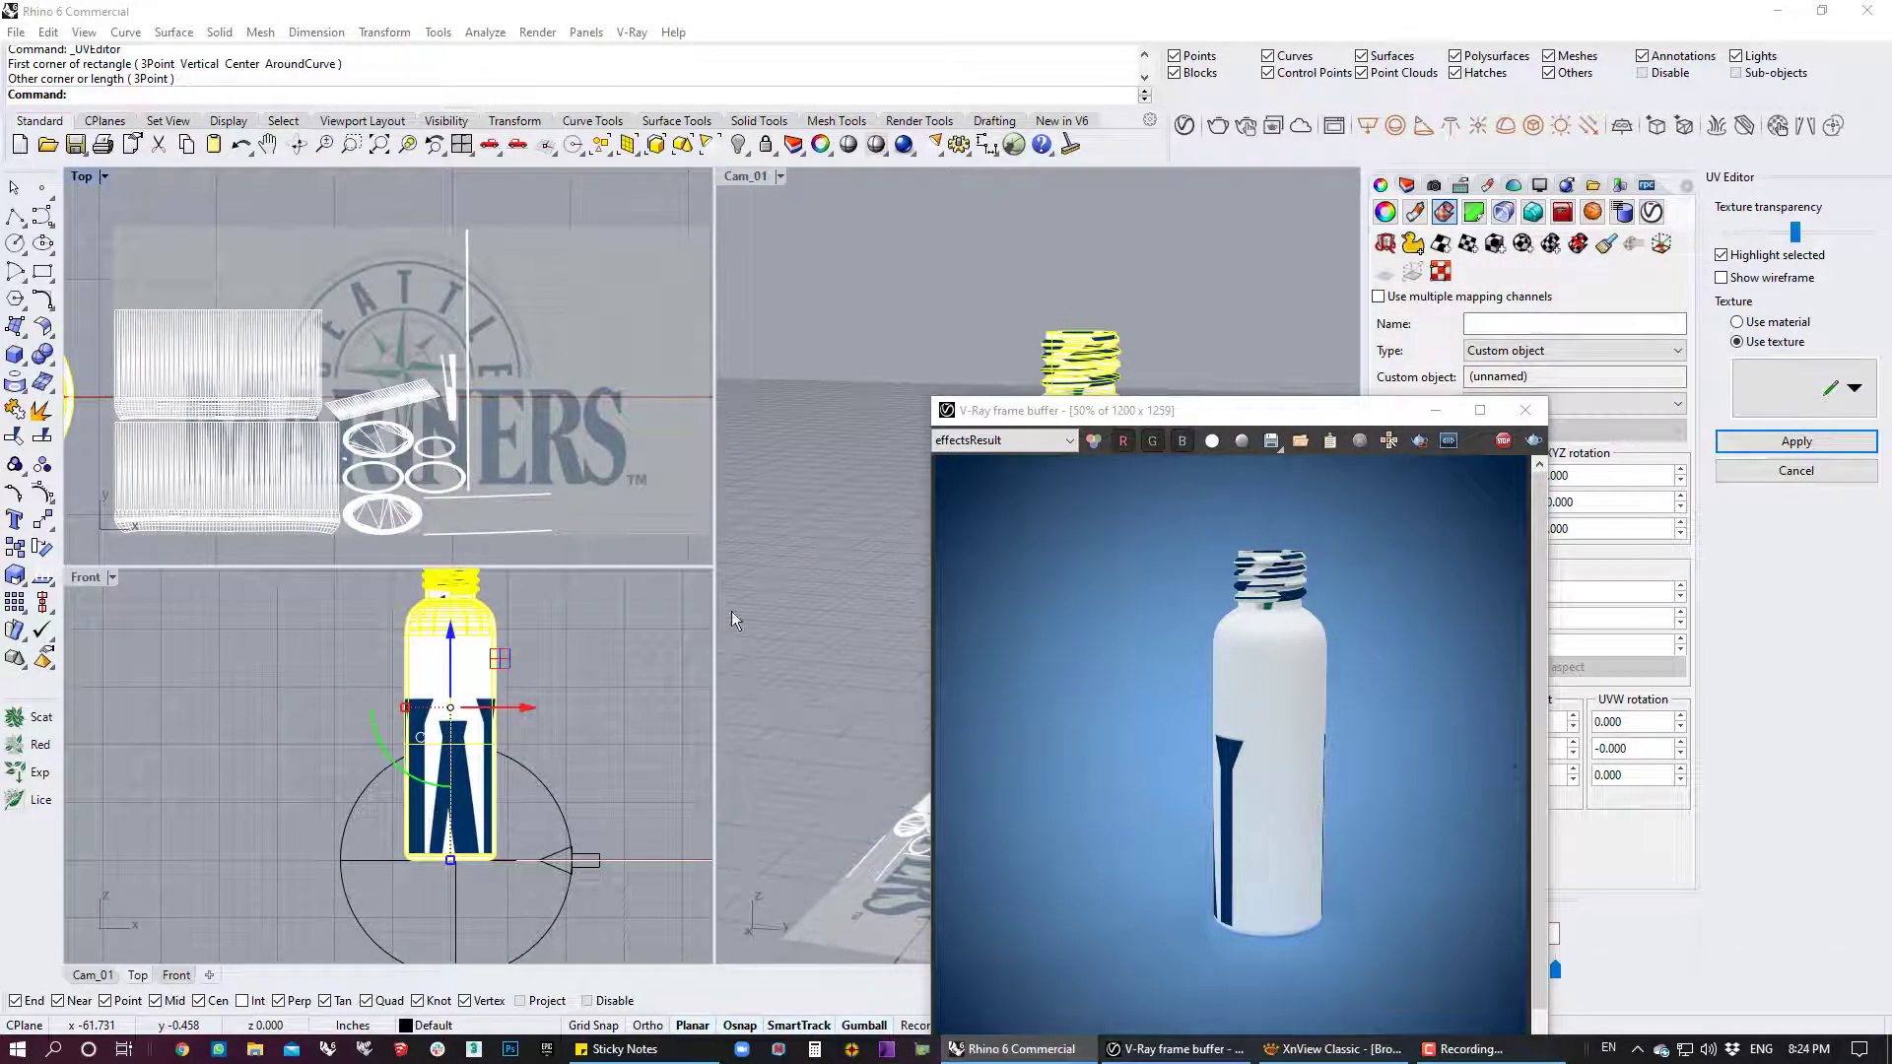
Select the two large UV islands one after the other to identify which wall of the bottle each belongs to
right_click_drag(518, 362, 482, 326)
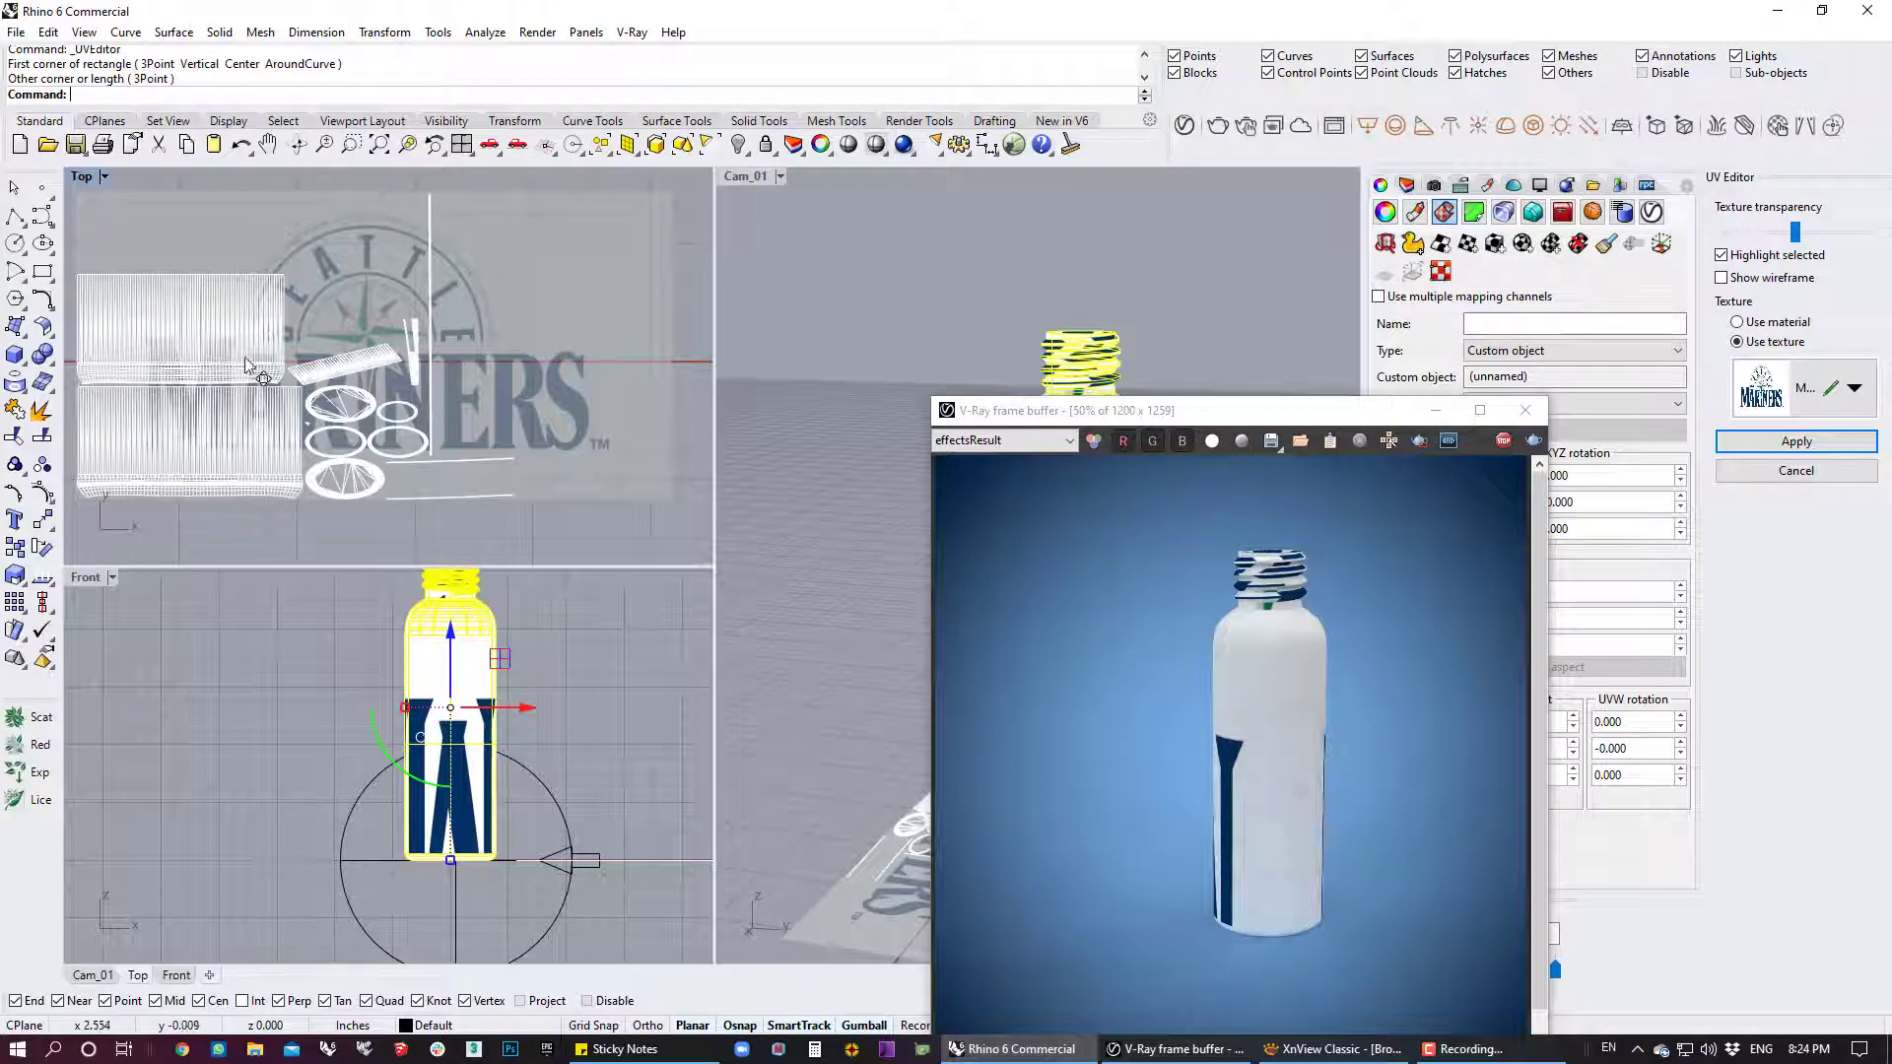
scroll(278, 345, "up", 2)
scroll(277, 345, "down", 1)
left_click(234, 301)
scroll(234, 301, "down", 1)
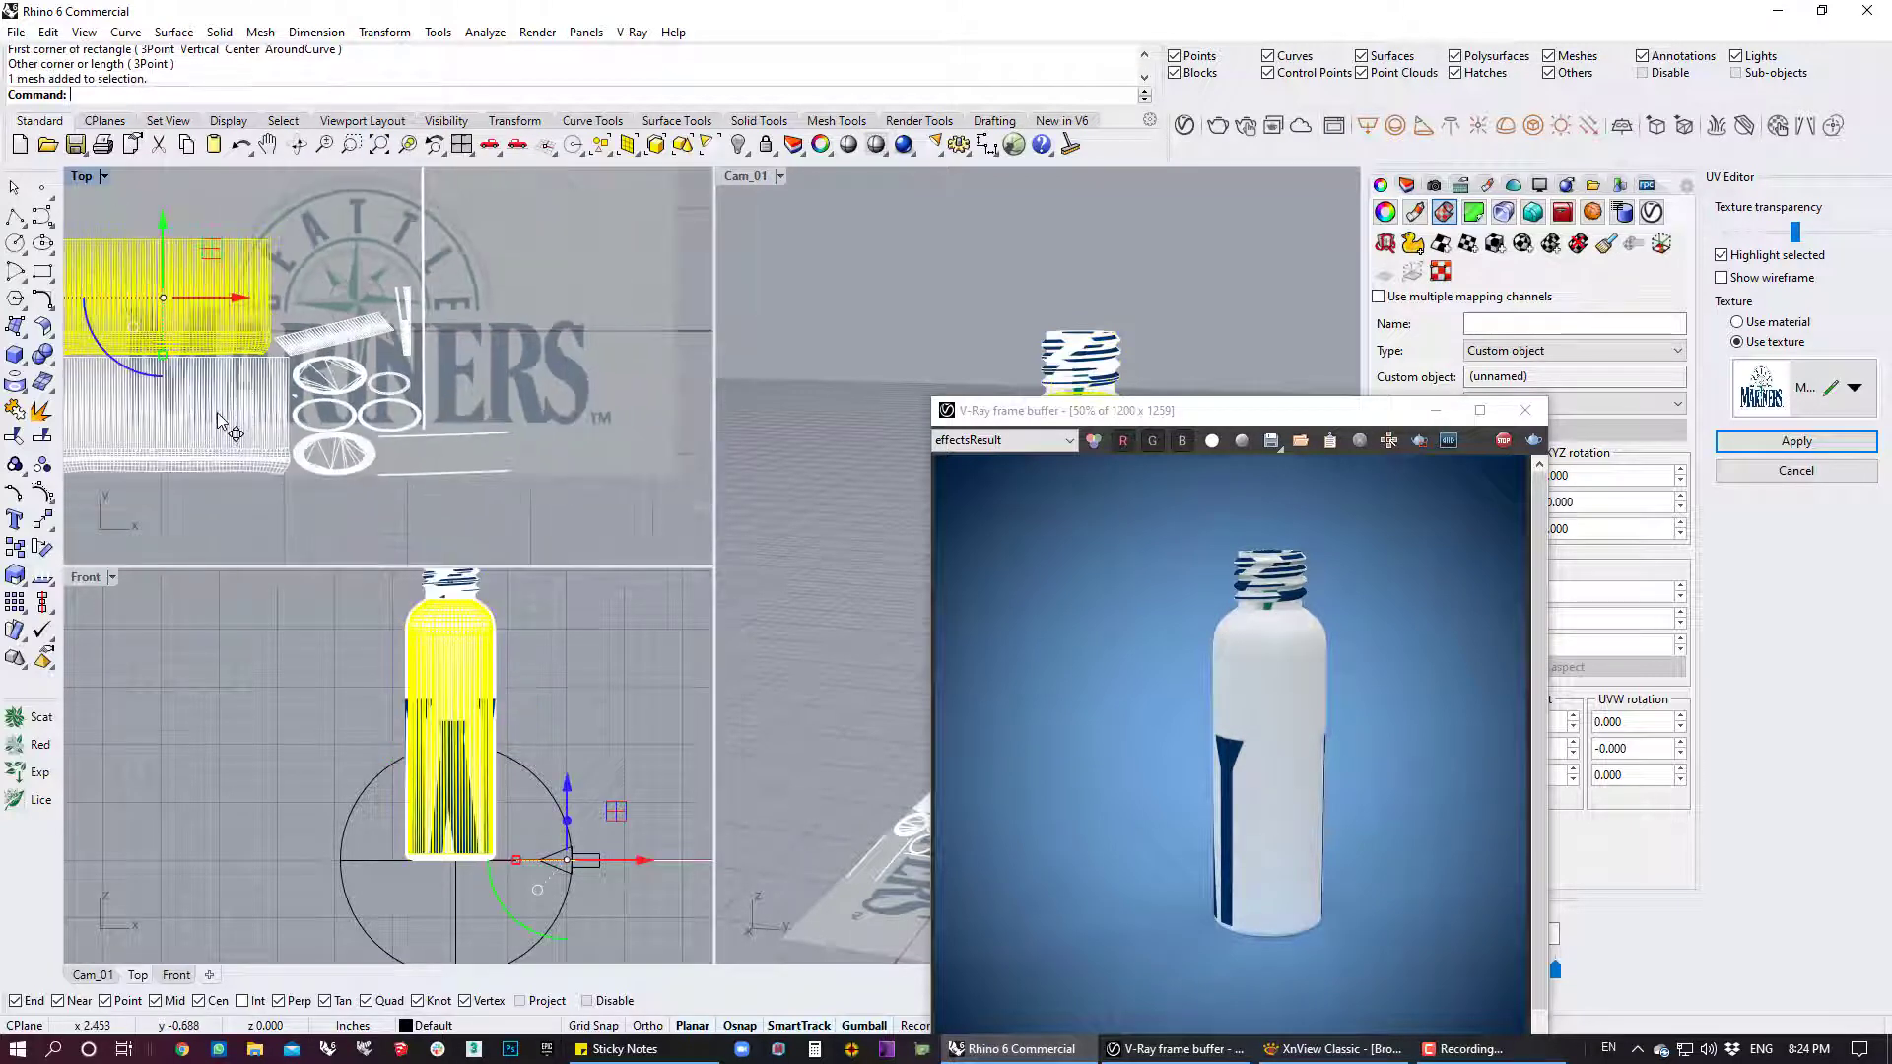
scroll(403, 591, "up", 3)
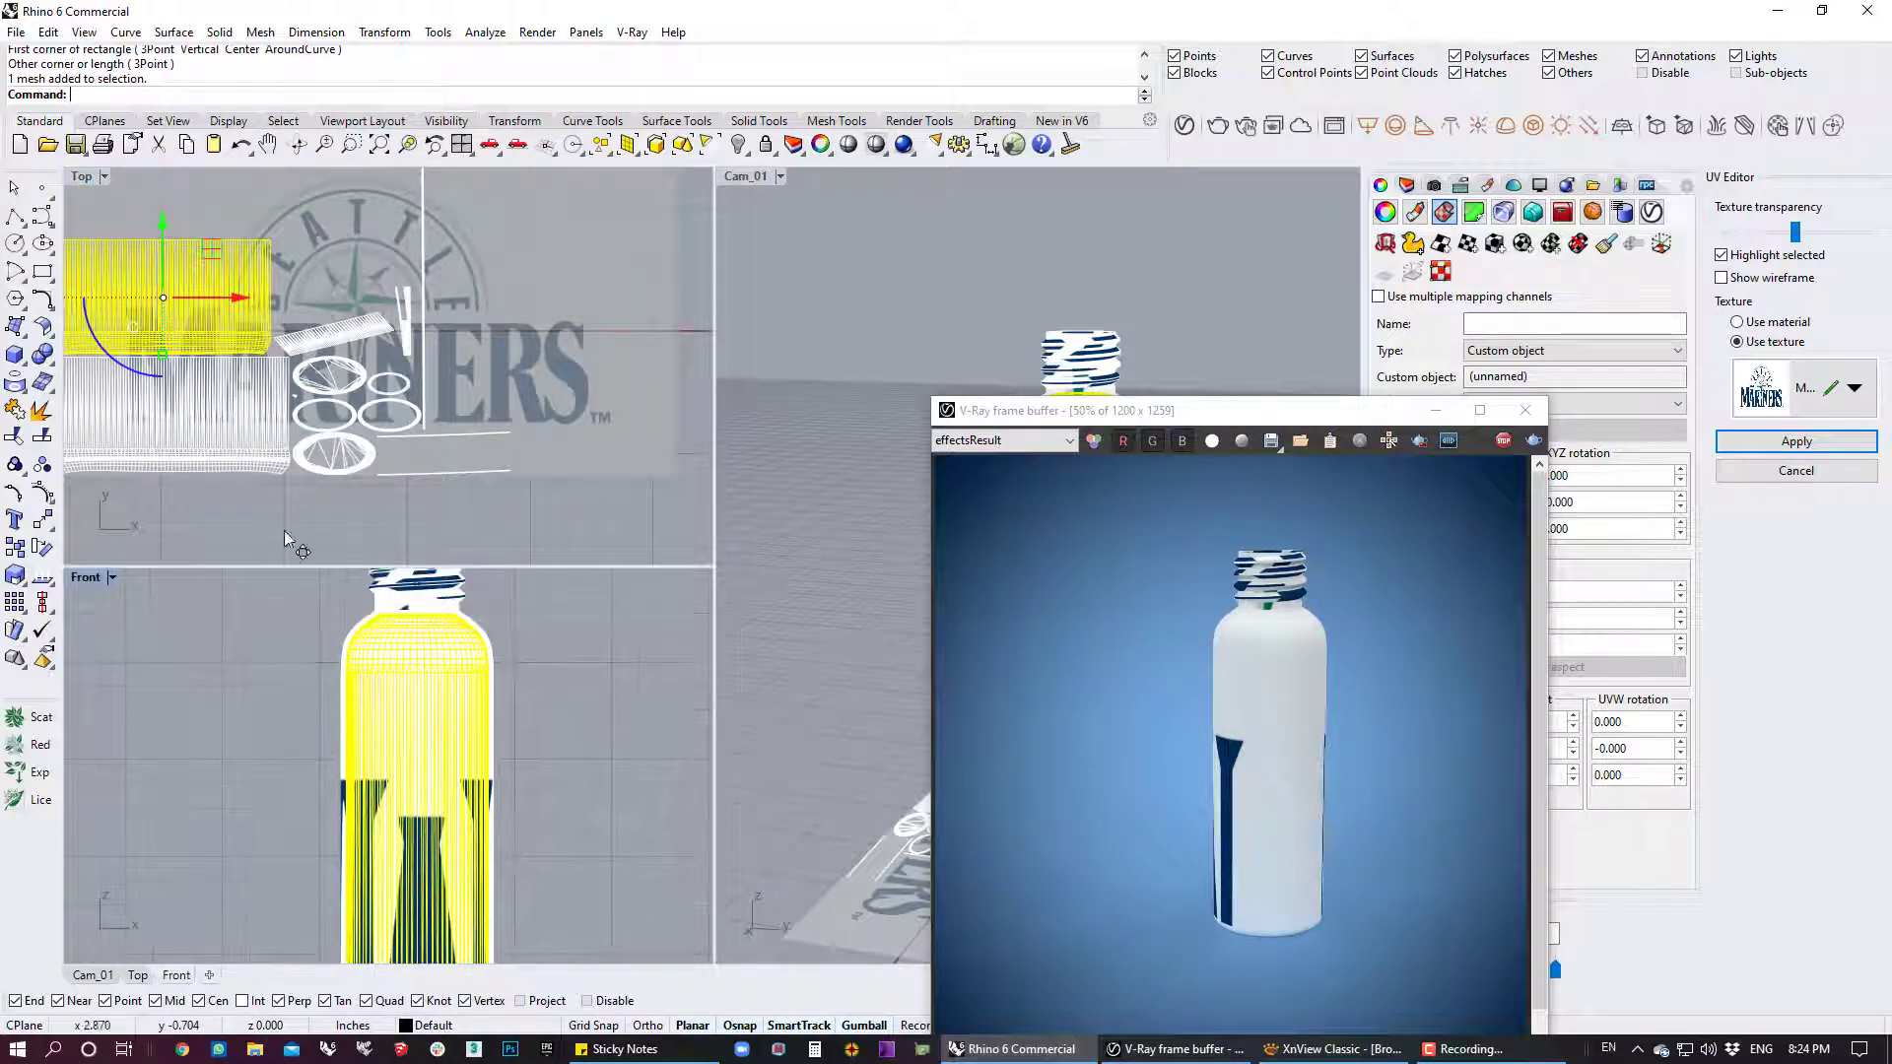
left_click(217, 440)
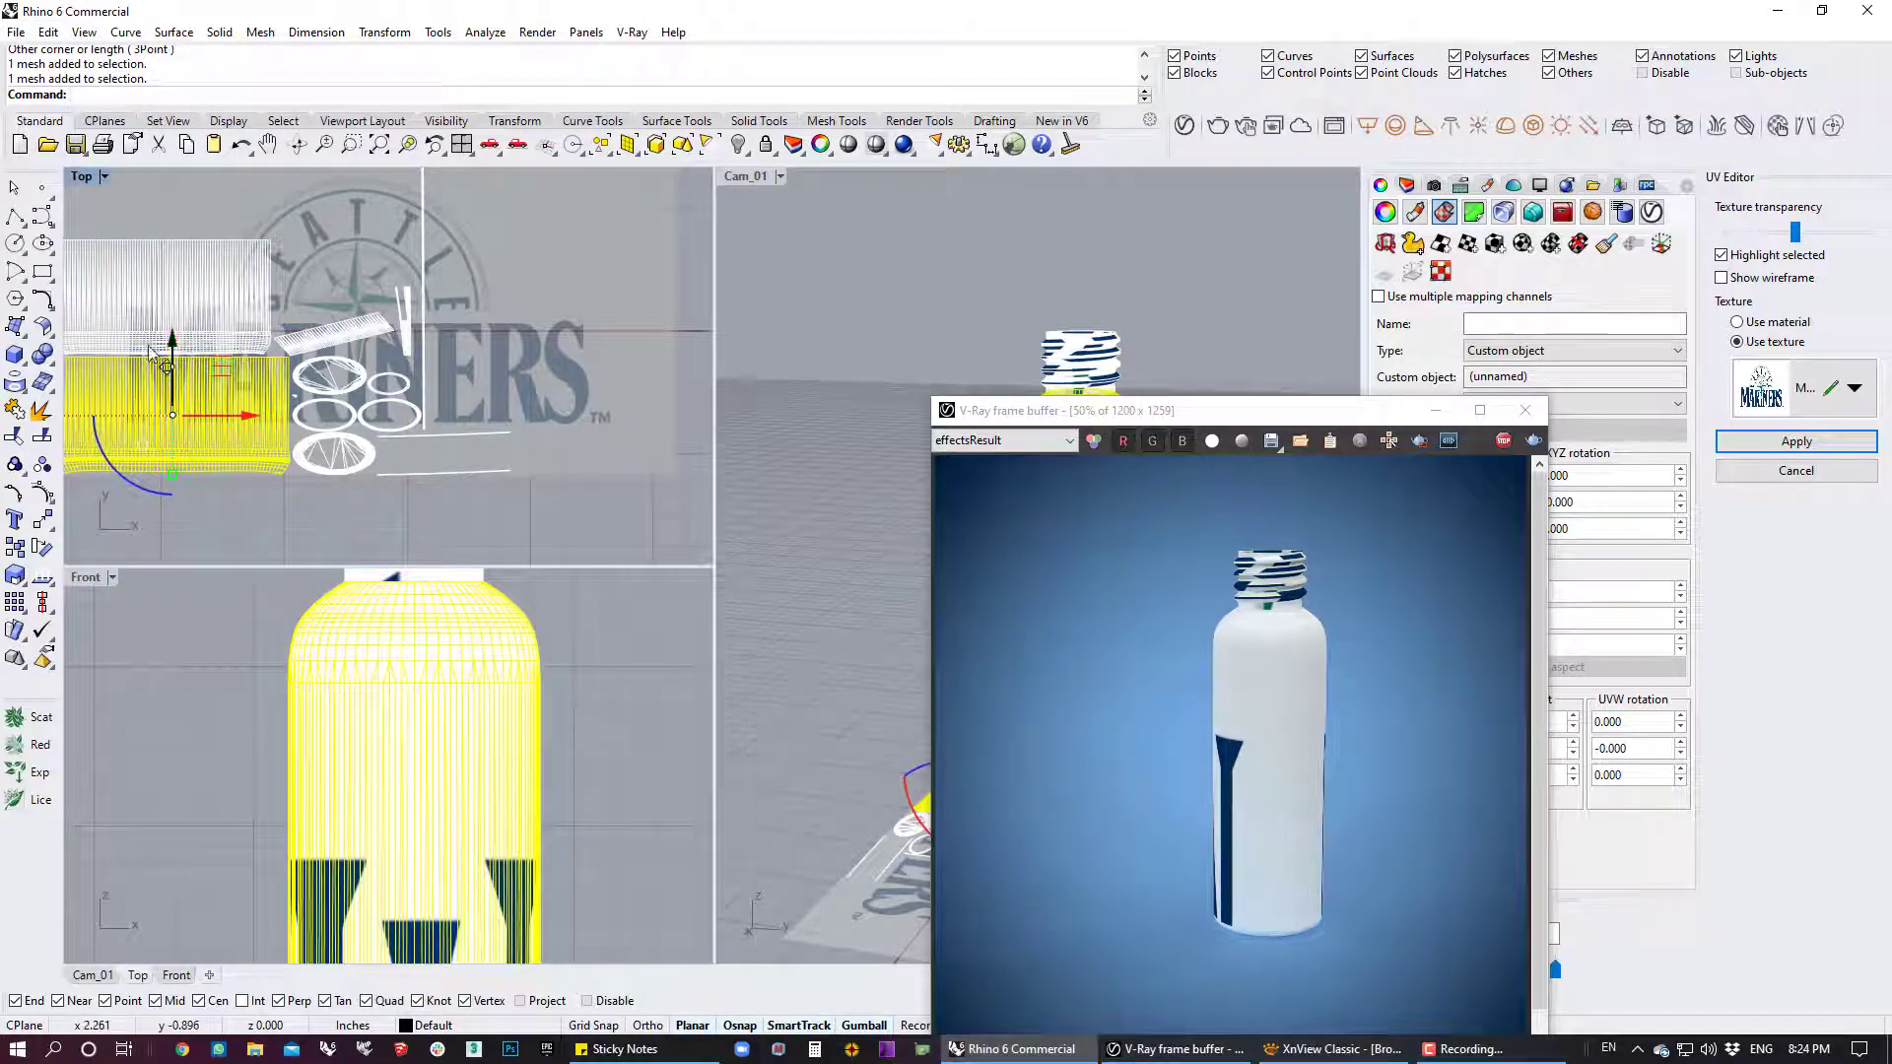
right_click_drag(158, 434, 254, 449)
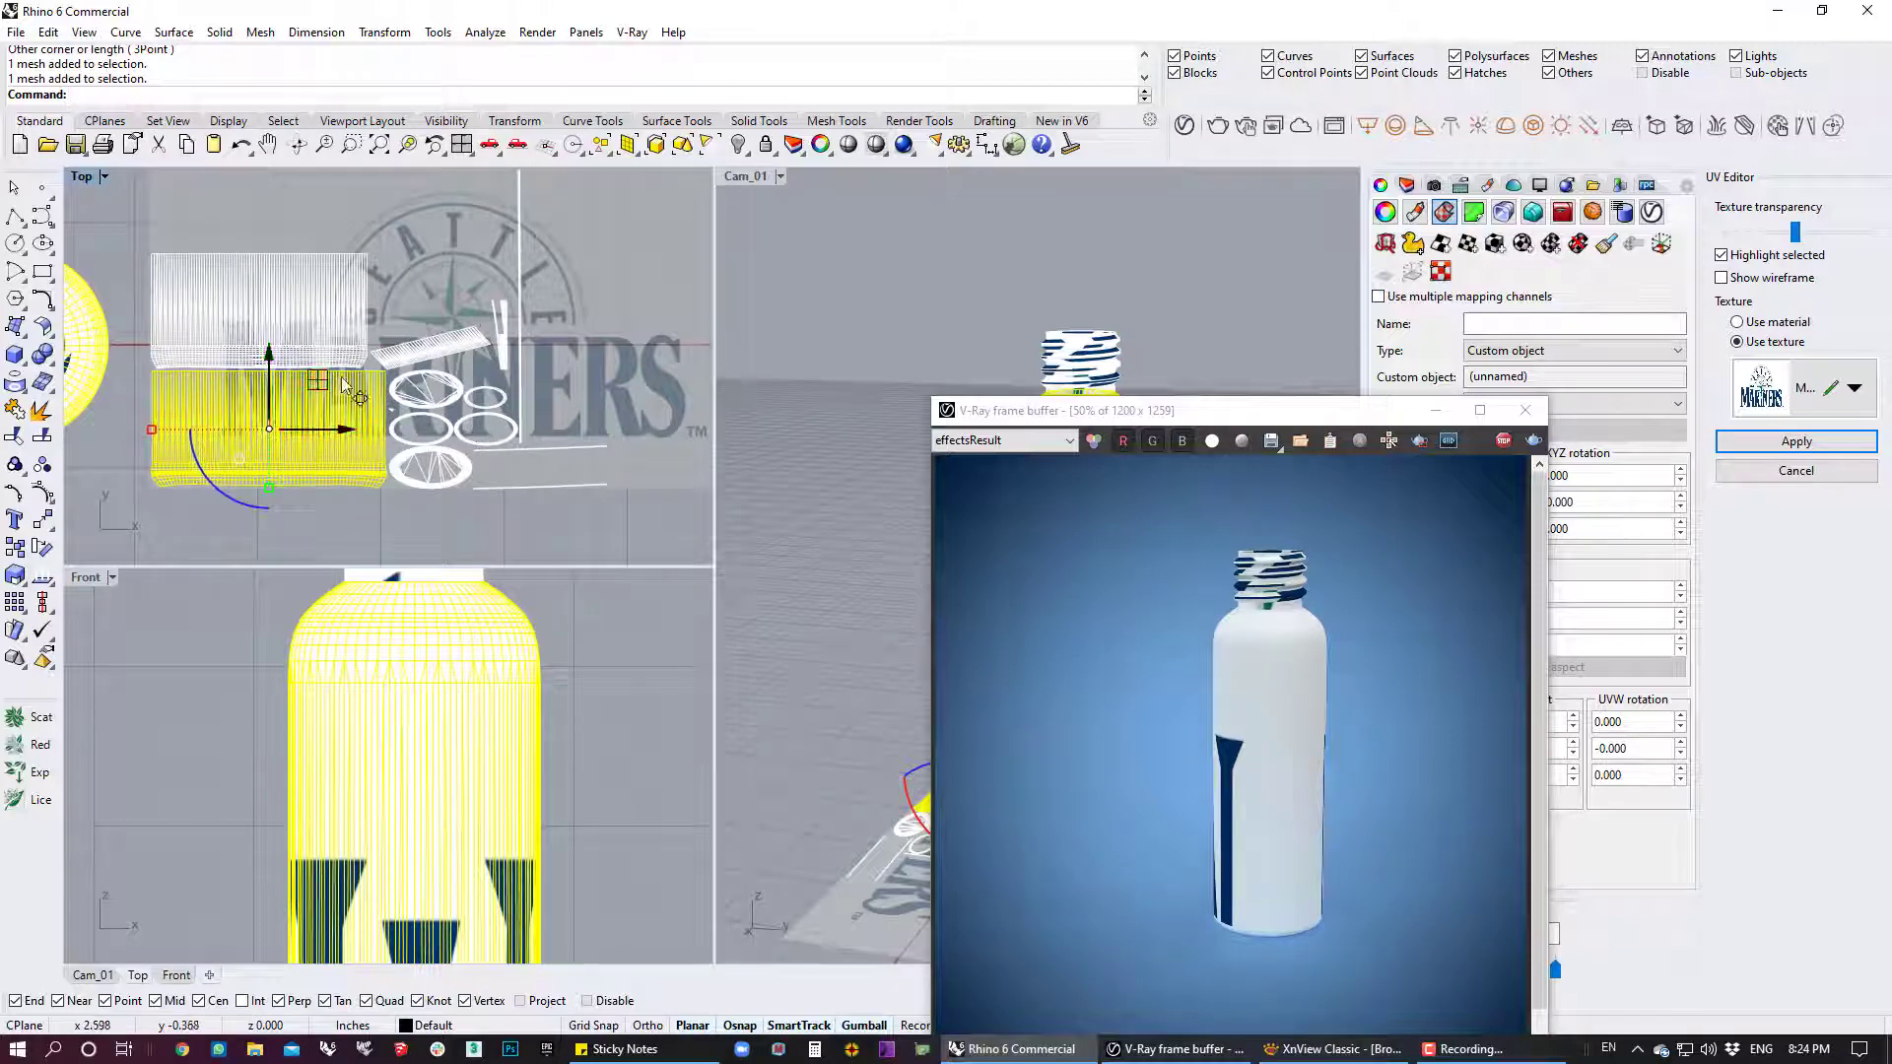
scroll(512, 371, "down", 1)
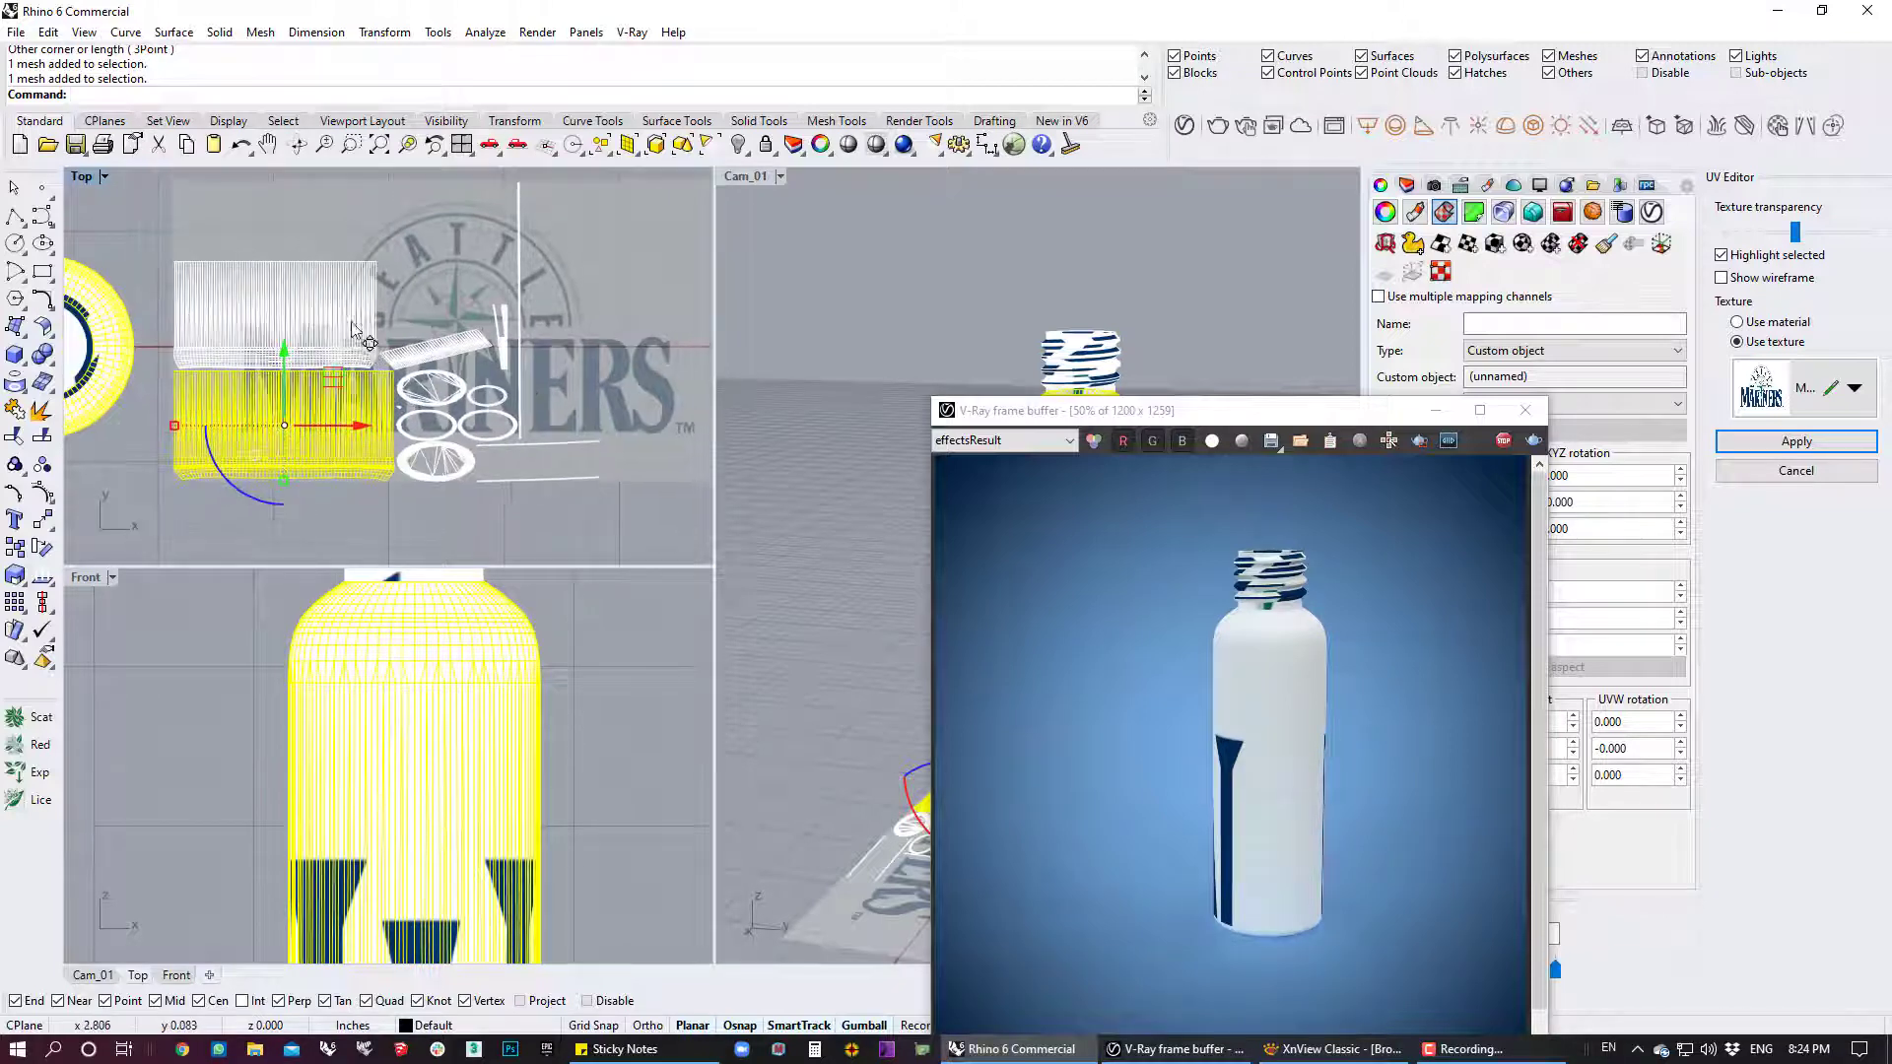
Move the inner-wall UV island to the blank area at the logo texture's upper right corner and scale it down there
left_click(367, 362)
right_click_drag(370, 378, 286, 428)
left_click_drag(252, 316, 613, 248)
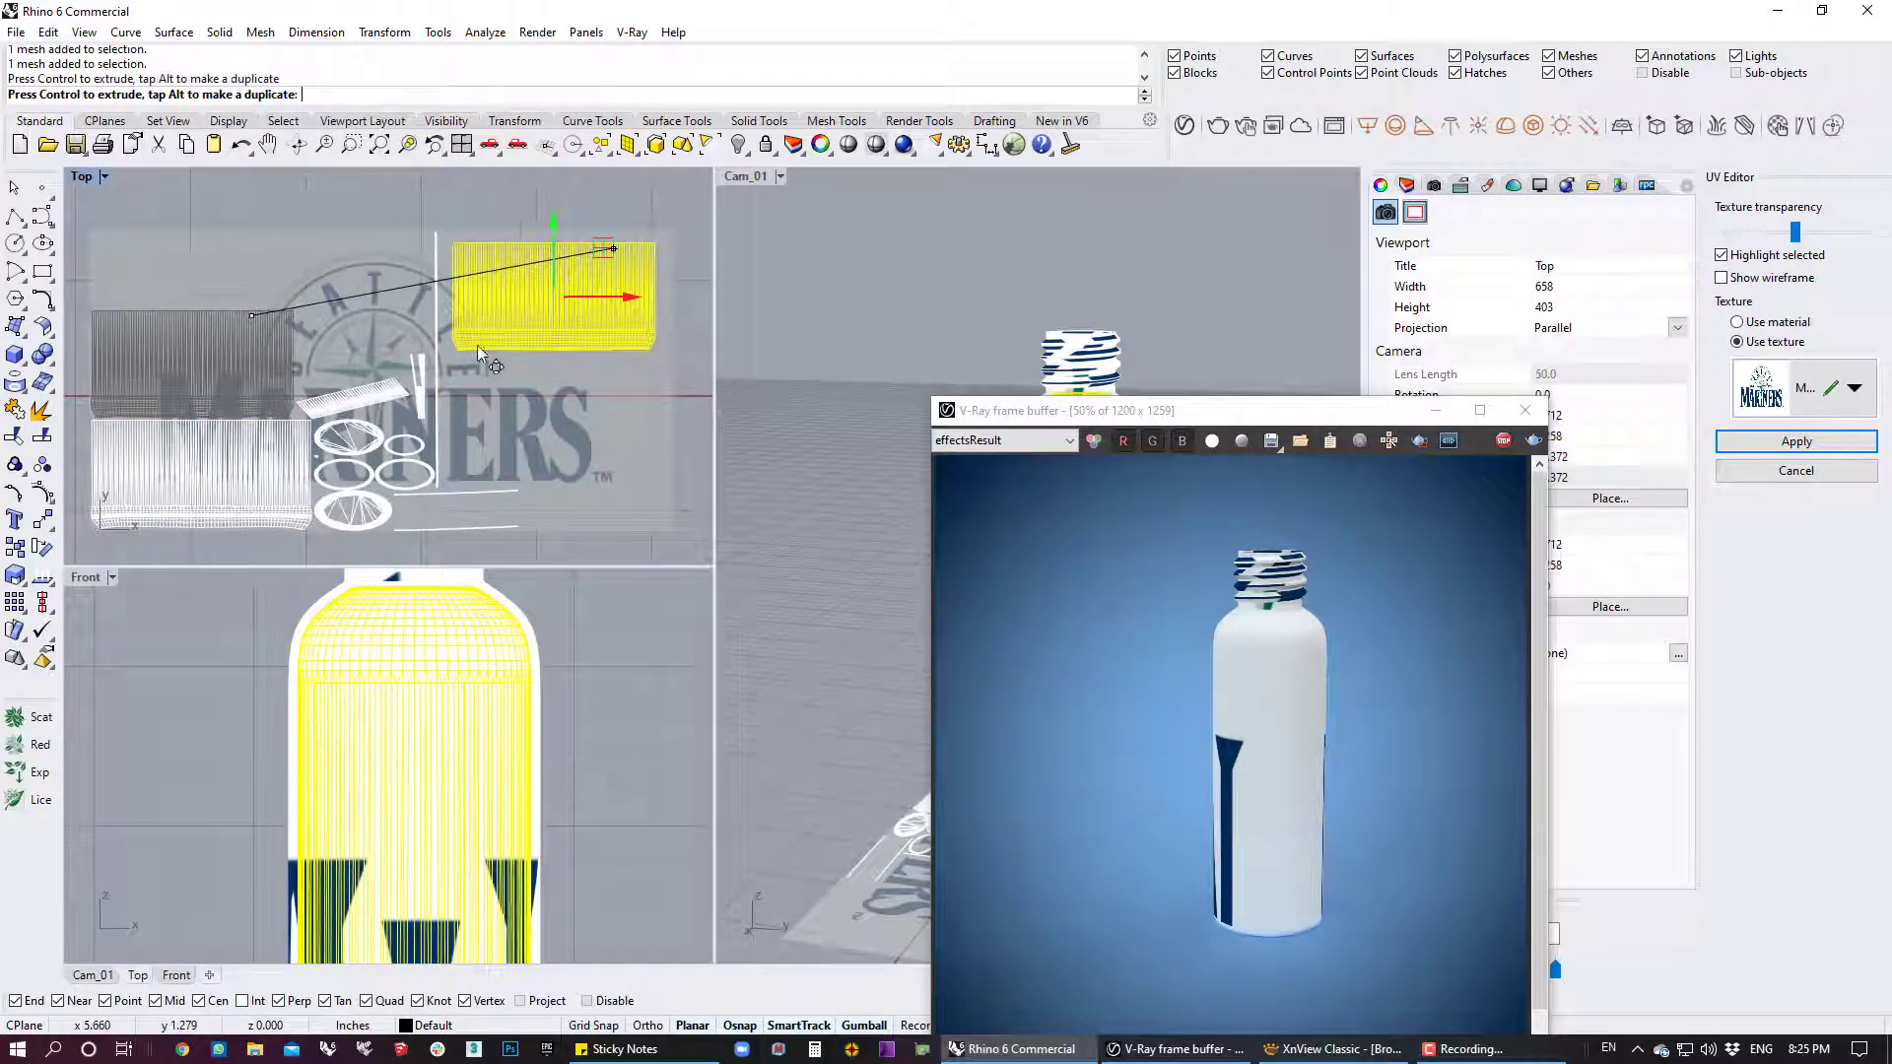
scroll(455, 357, "up", 3)
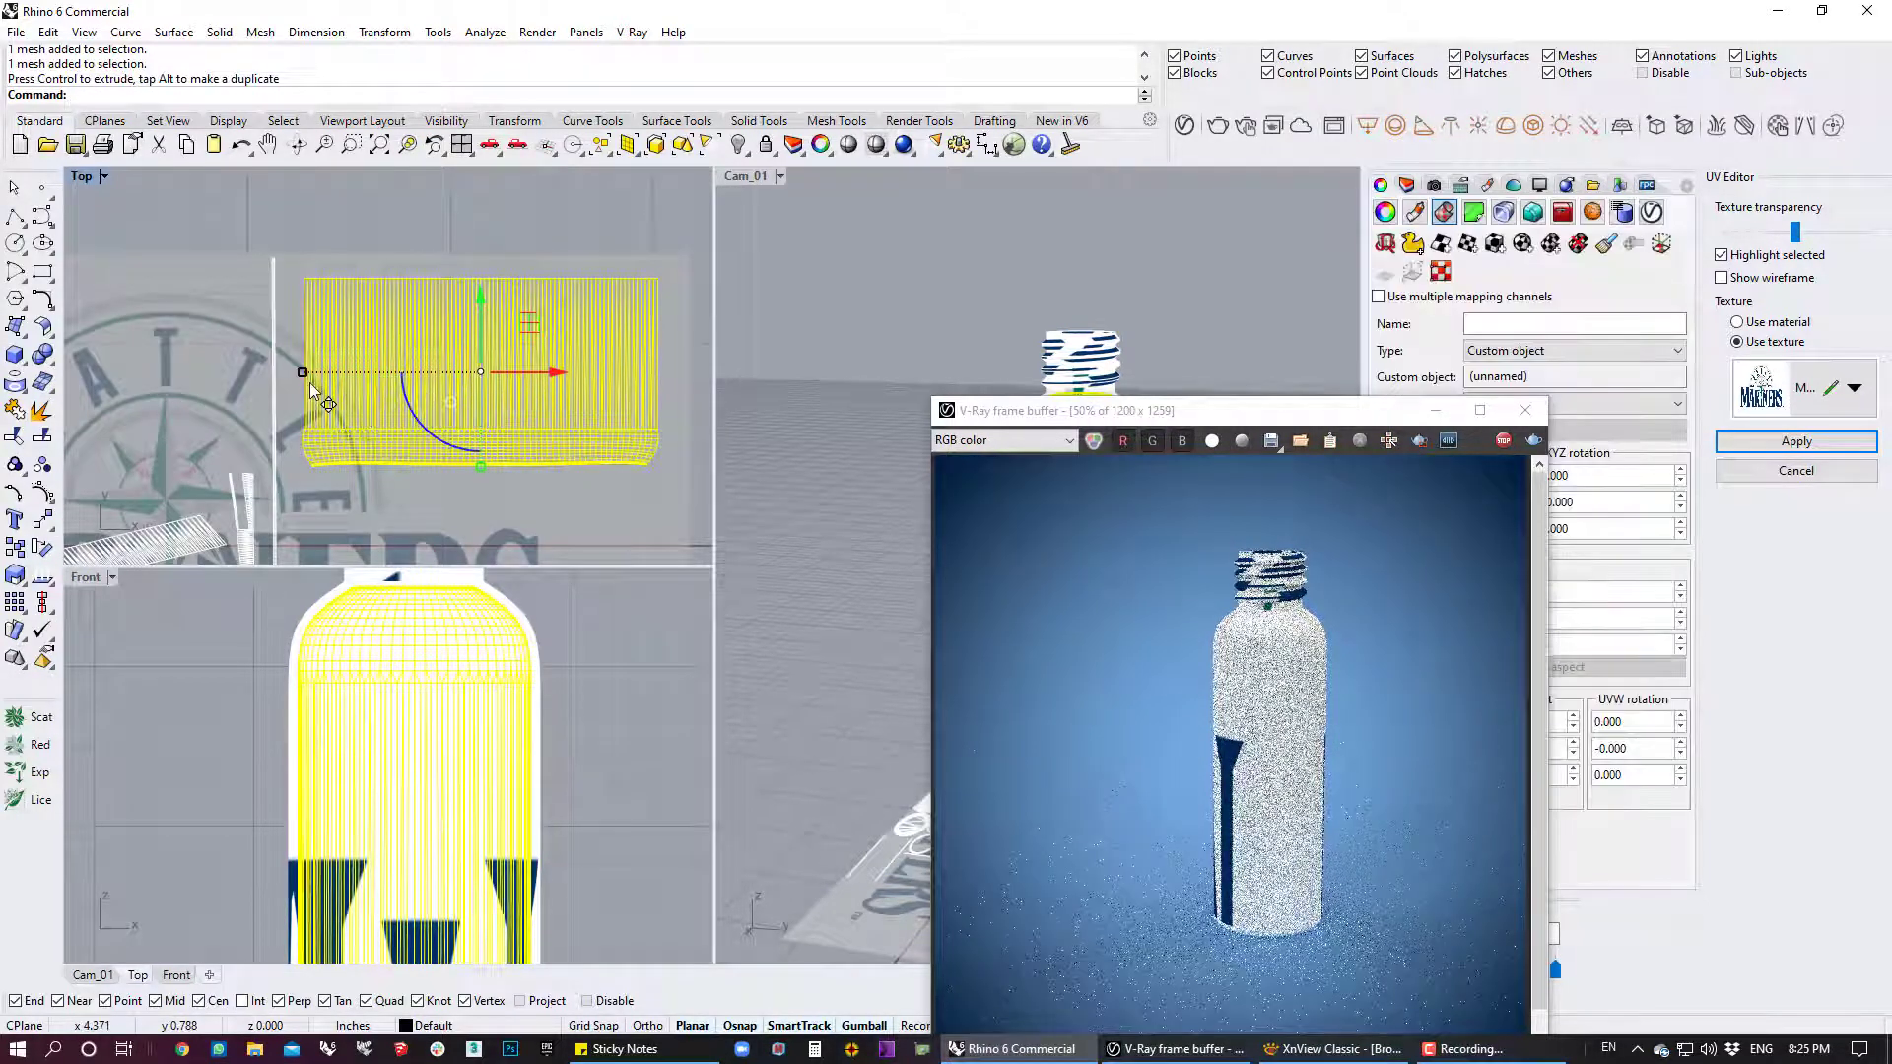
left_click_drag(305, 373, 541, 361)
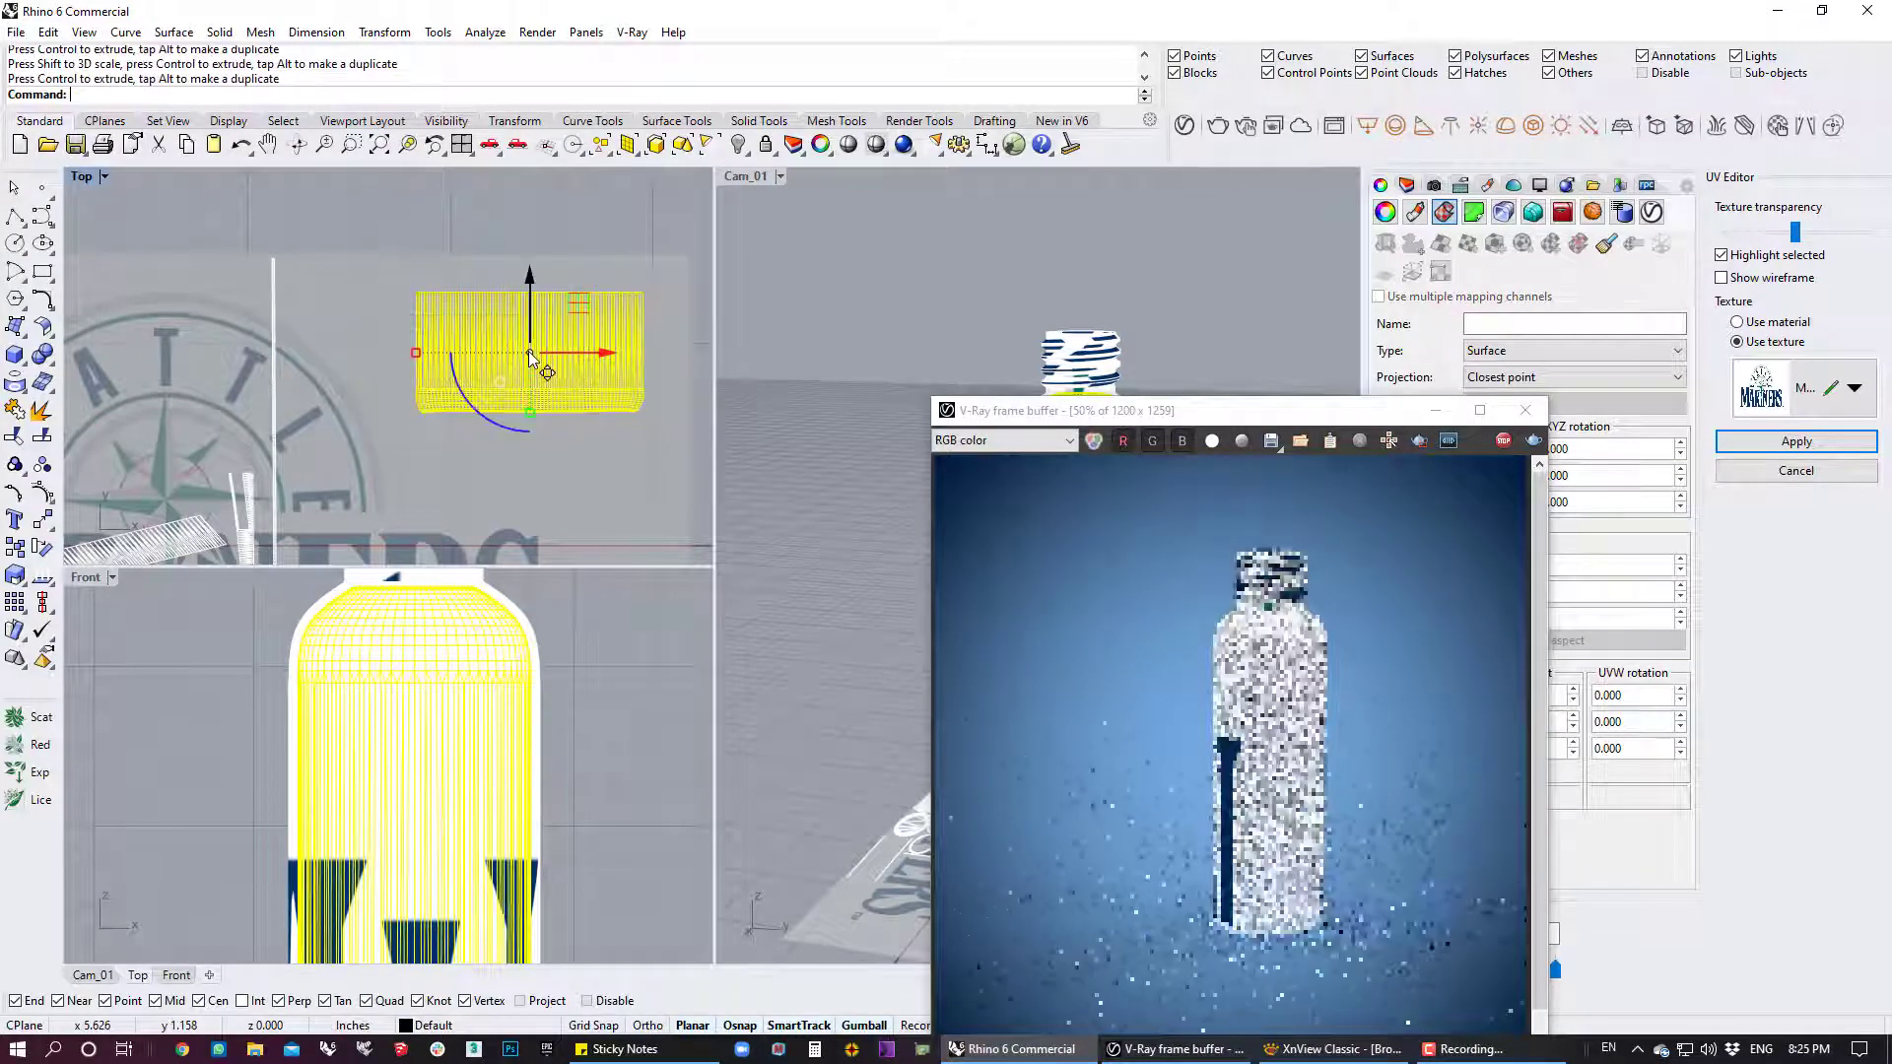
Switch to XnView to check the black areas of the Mariners_Logo_Mask.jpg image, and return to Rhino
scroll(471, 347, "down", 2)
right_click_drag(394, 424, 418, 307)
scroll(483, 306, "down", 1)
scroll(437, 286, "up", 2)
left_click(1335, 1050)
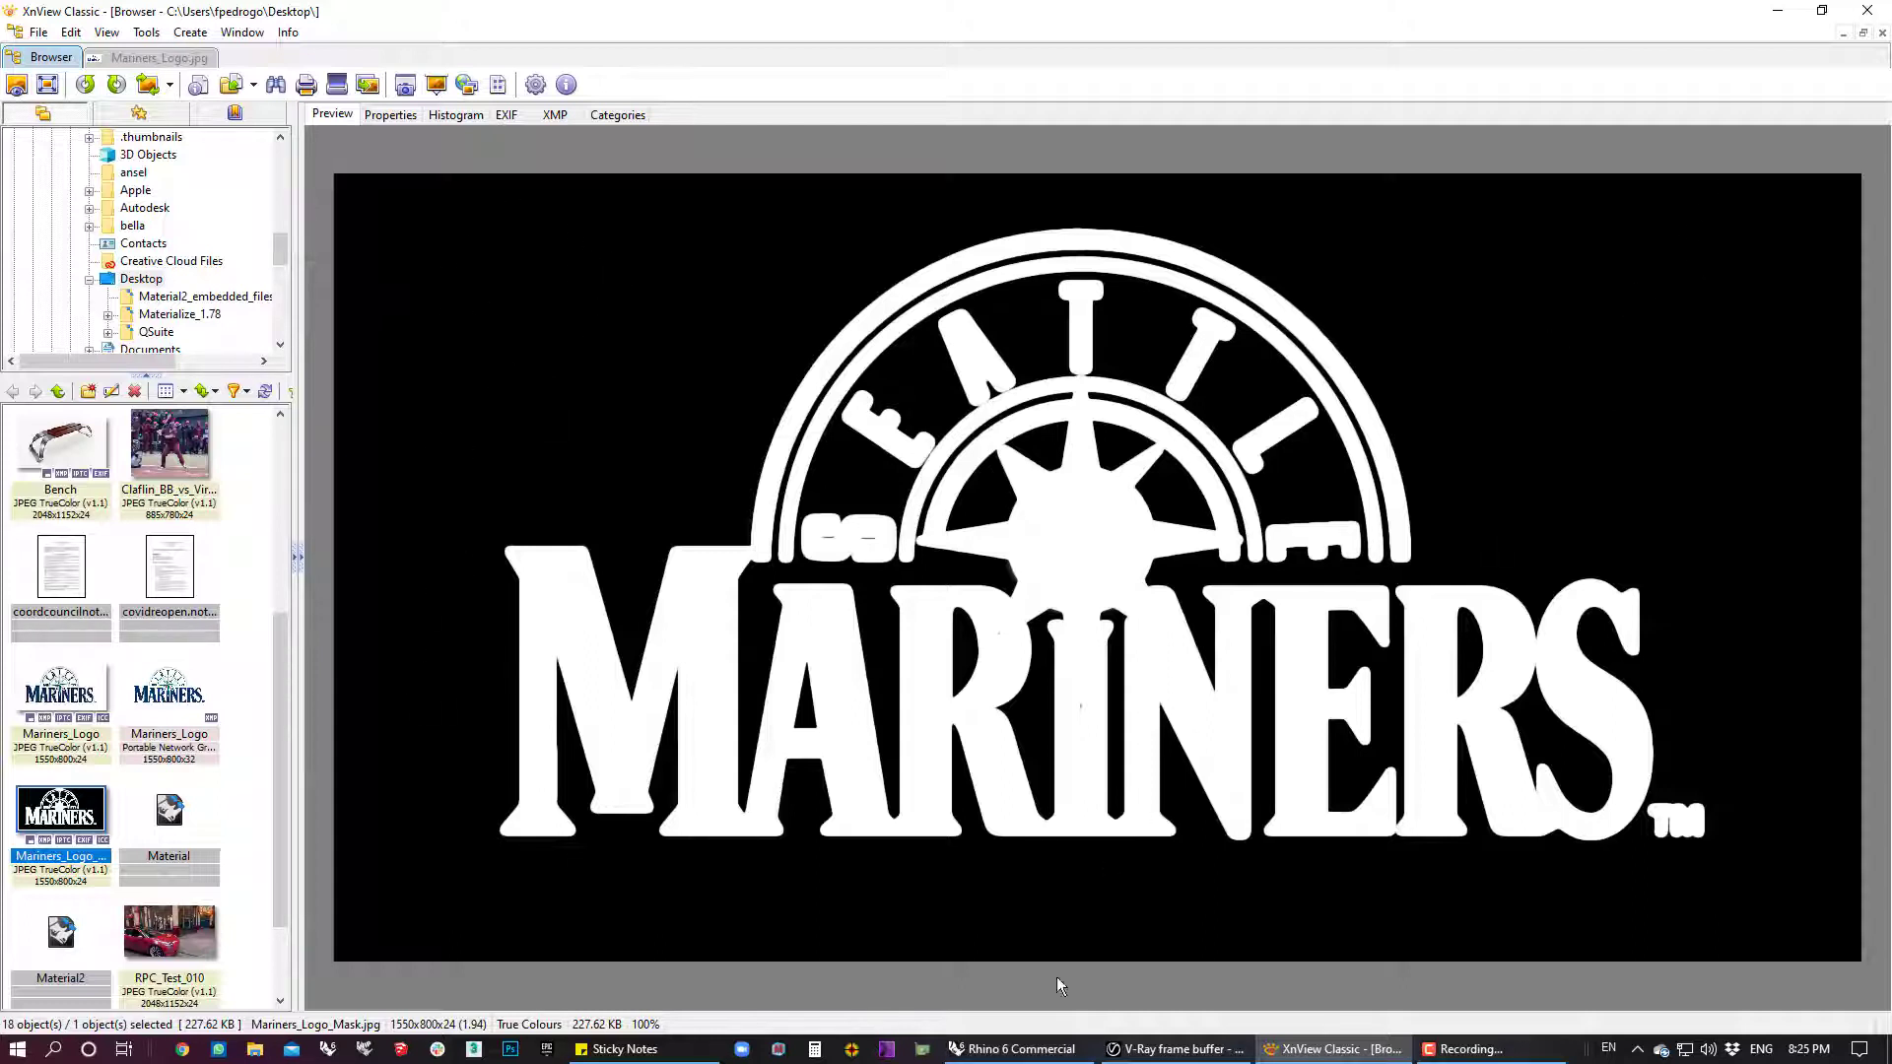
left_click(1021, 1049)
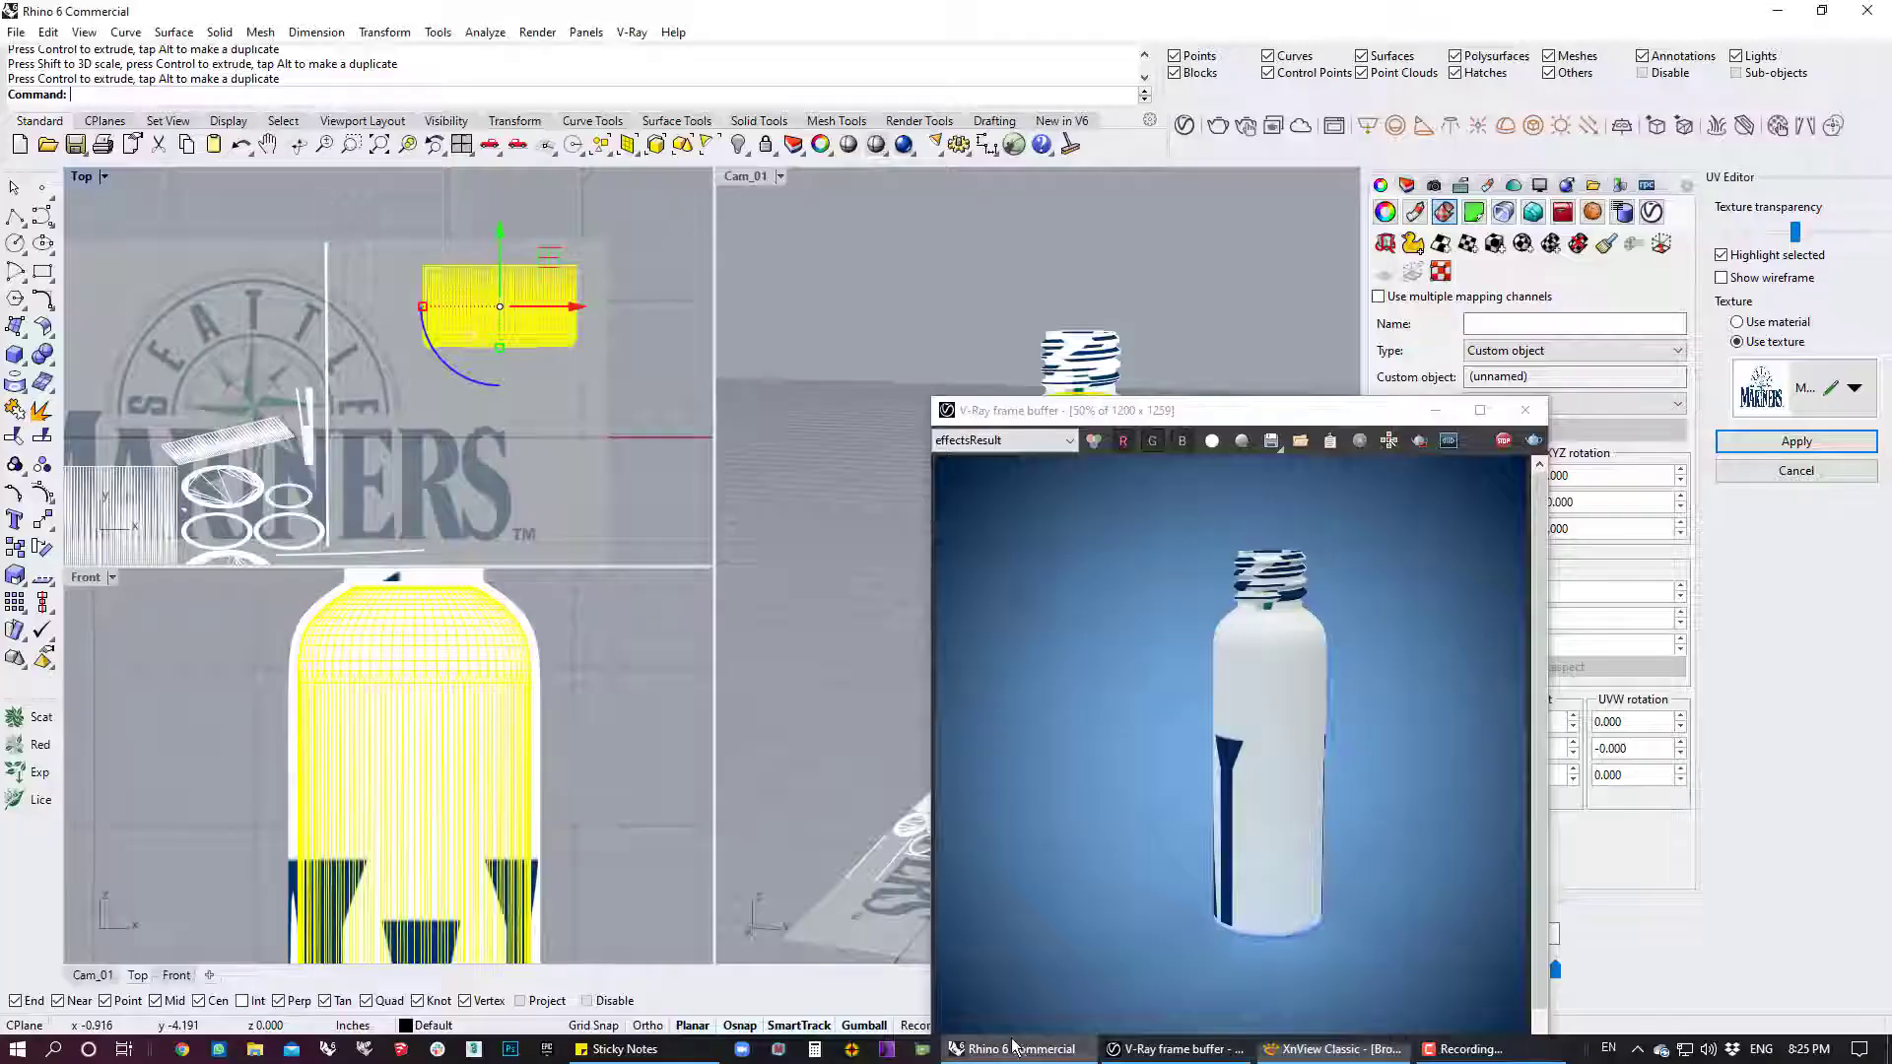
Select the small UV islands without the large outer-wall island and move them toward the logo texture's upper left corner
scroll(404, 377, "down", 4)
scroll(409, 376, "down", 2)
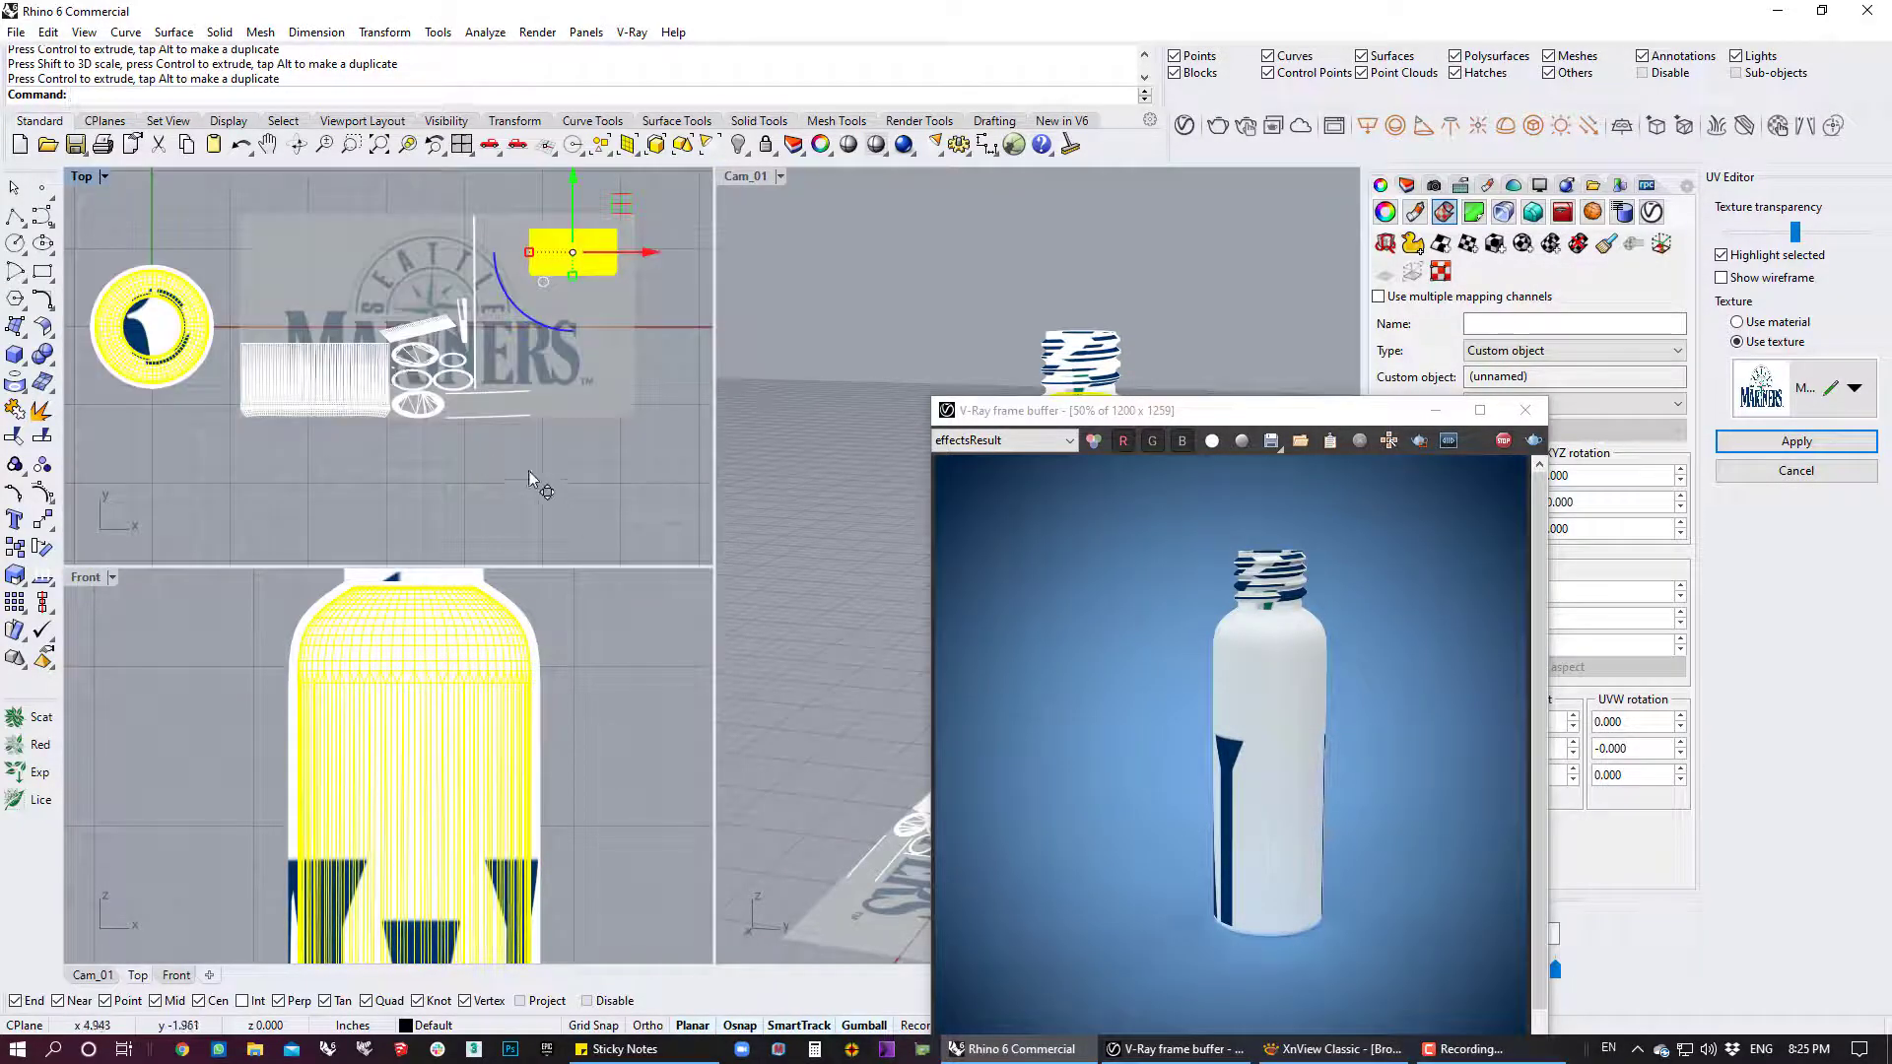
left_click(533, 475)
left_click_drag(325, 210, 325, 211)
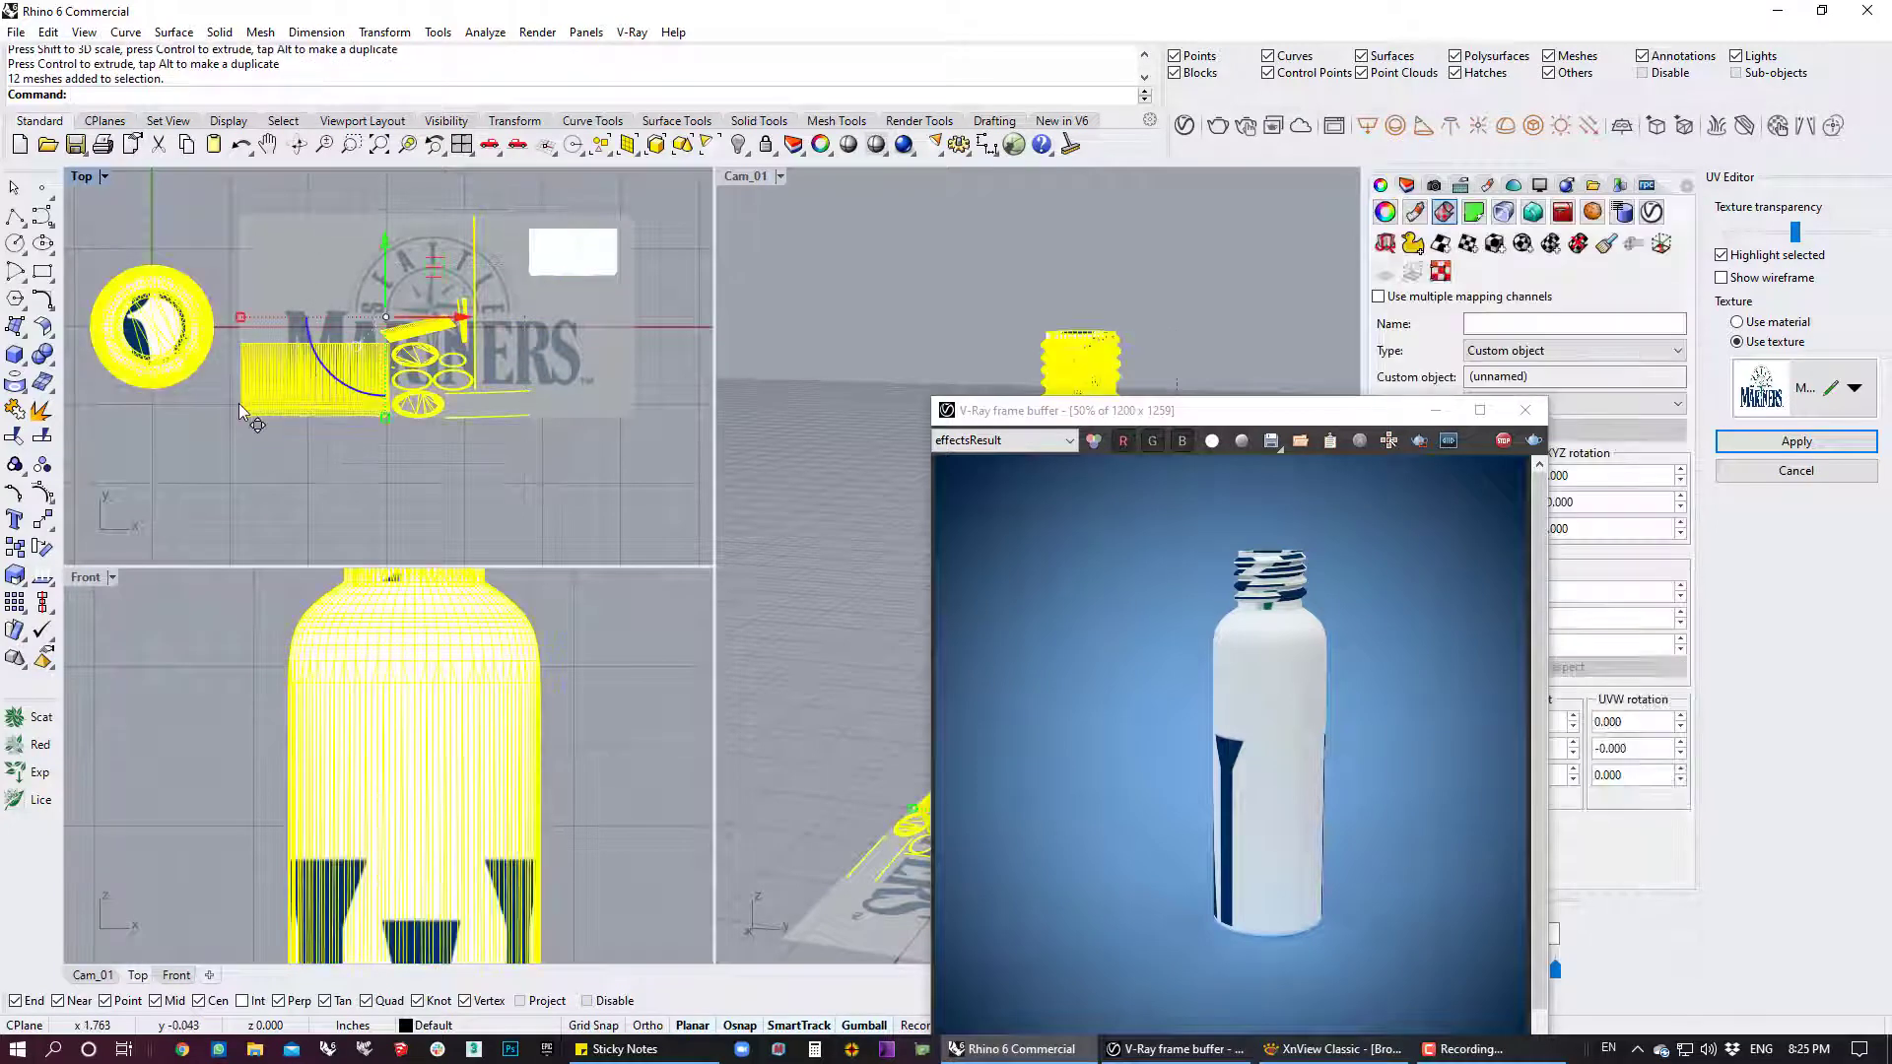
left_click(253, 393, "ctrl")
scroll(433, 367, "up", 2)
right_click_drag(316, 410, 361, 463)
left_click_drag(543, 310, 383, 325)
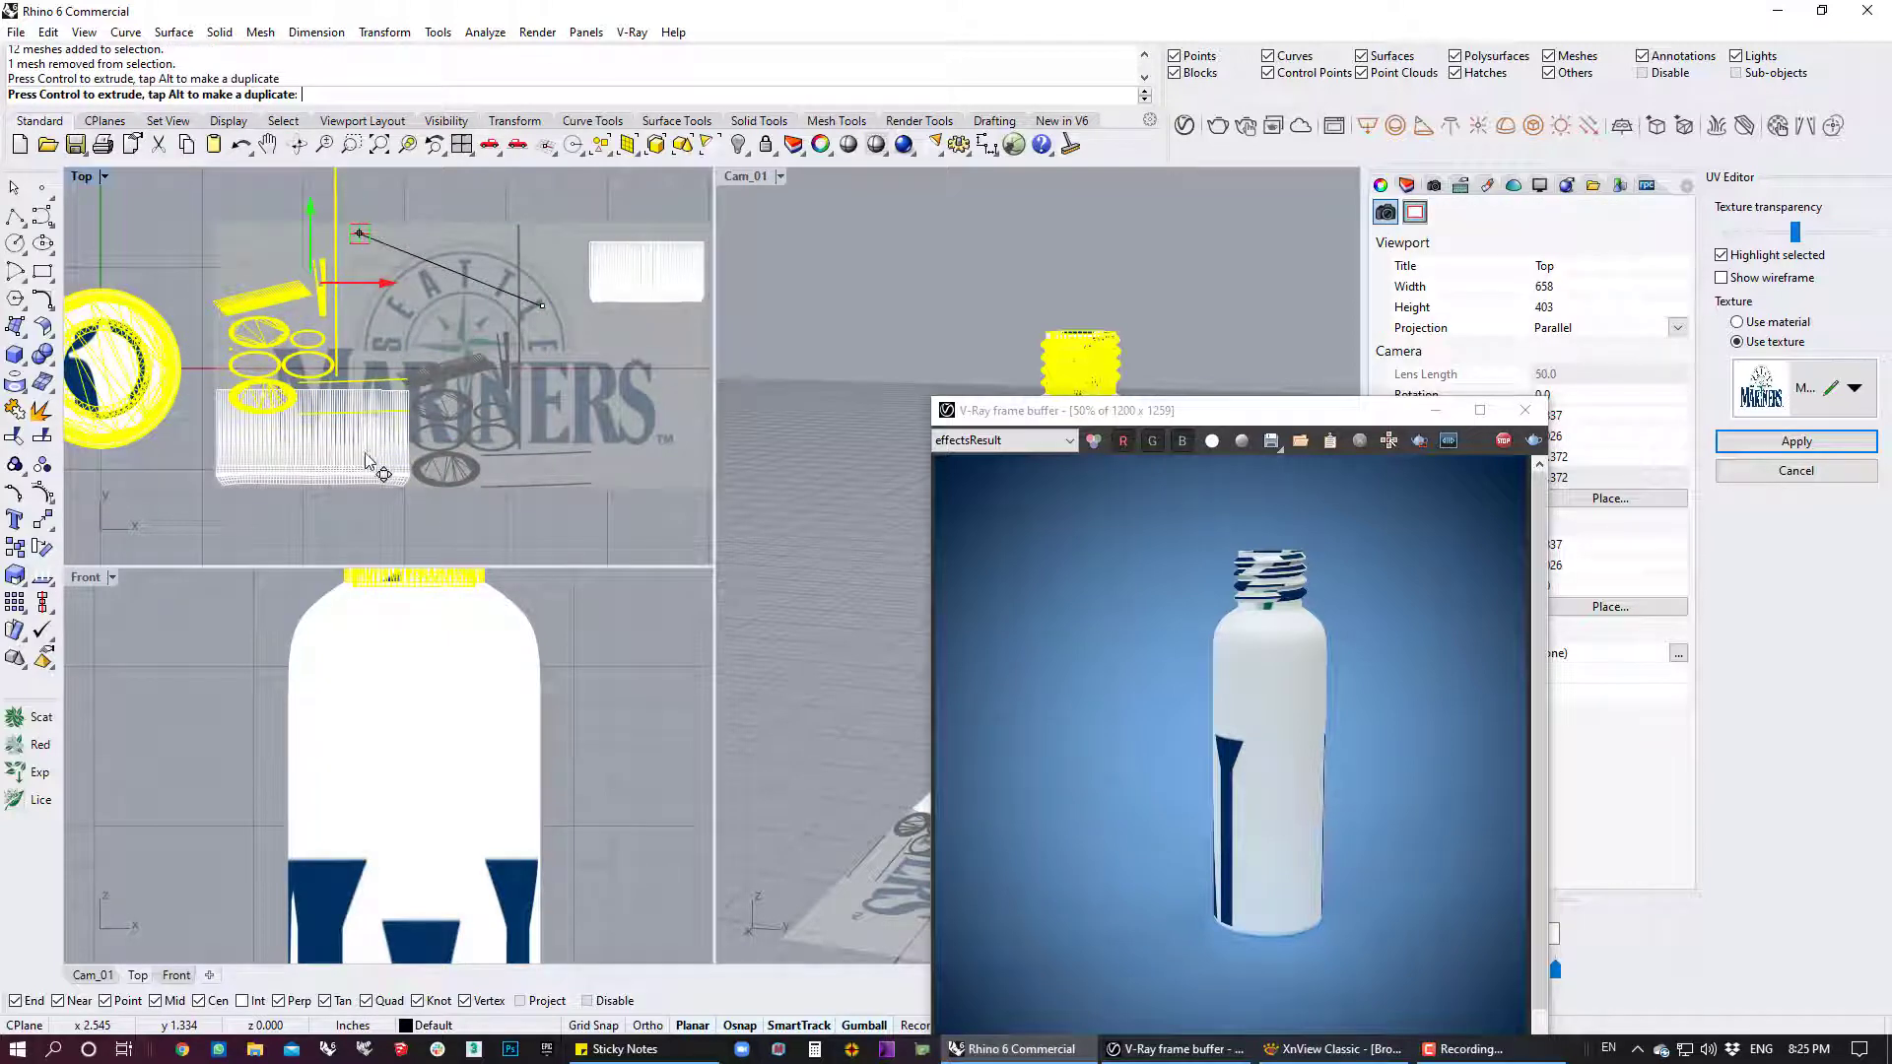
Scale down the small UV islands and fit them into the blank upper left area of the texture, clear of the logo
right_click_drag(352, 427, 364, 550)
left_click_drag(254, 412, 301, 410)
scroll(317, 385, "up", 5)
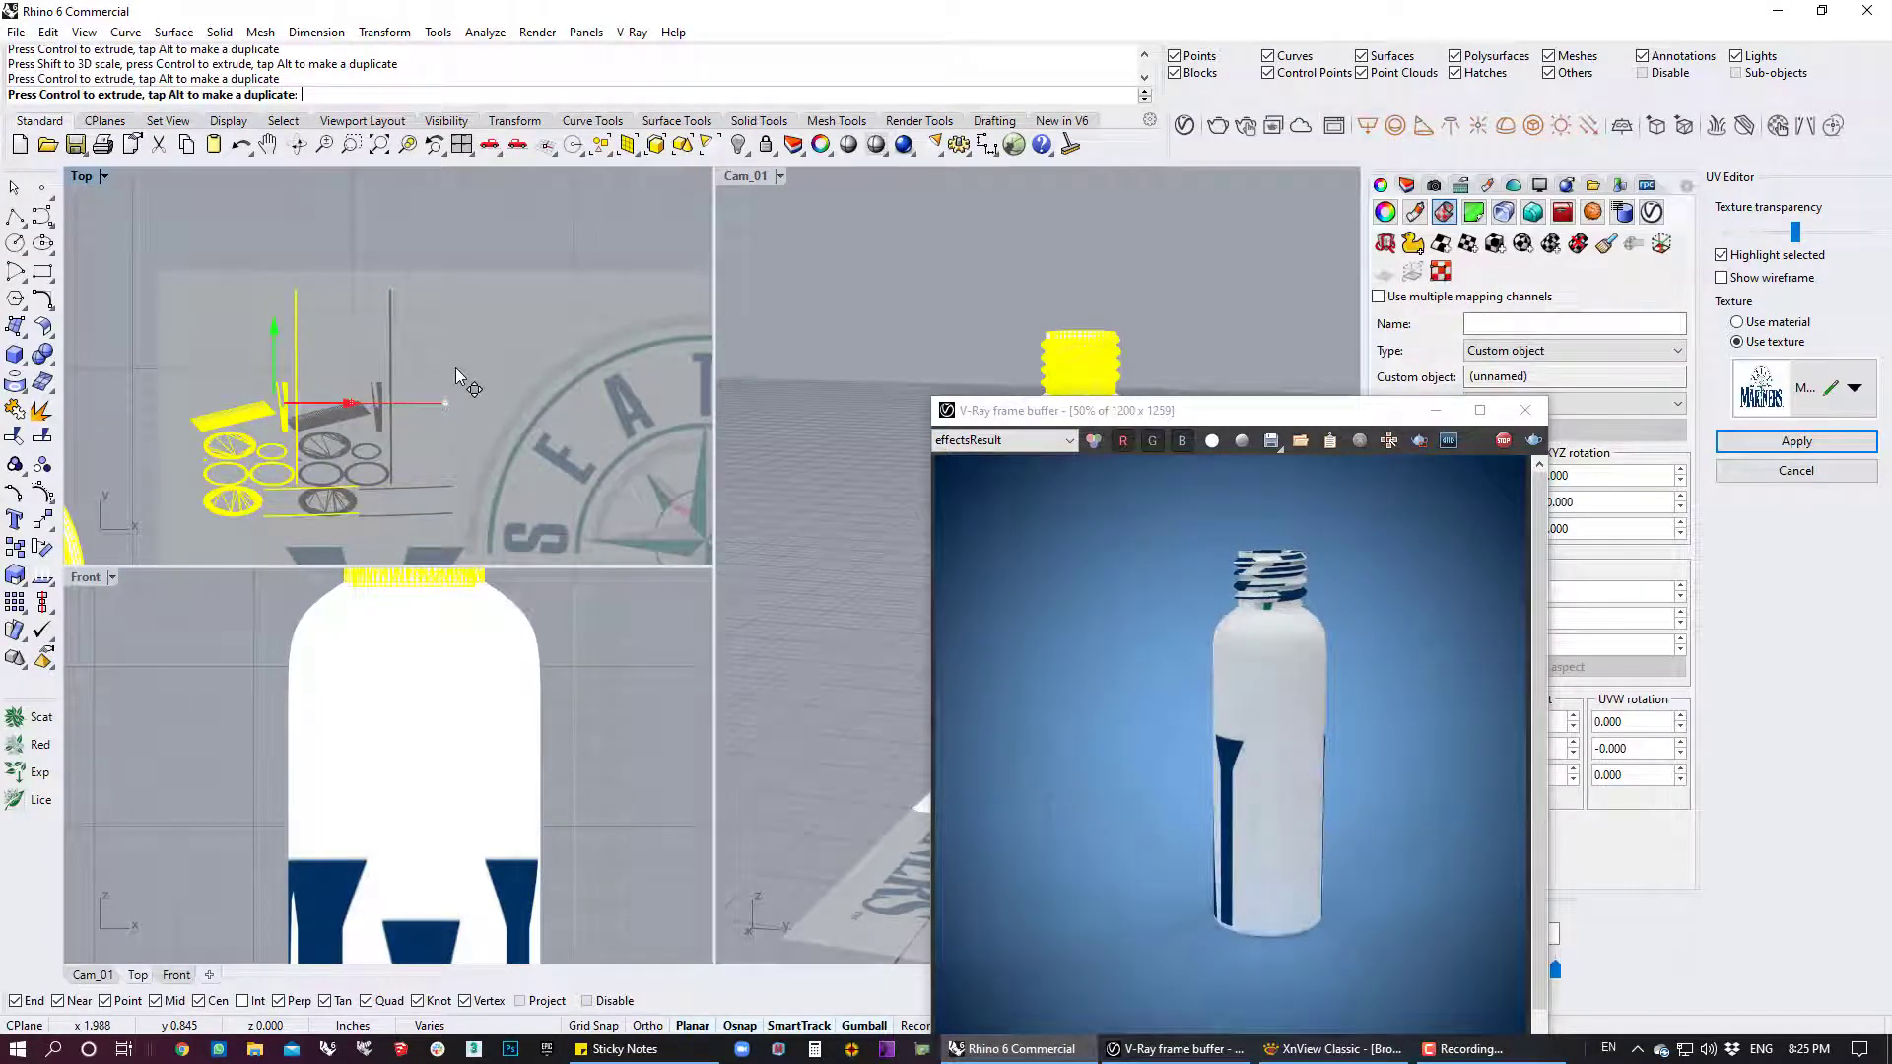
scroll(426, 410, "down", 5)
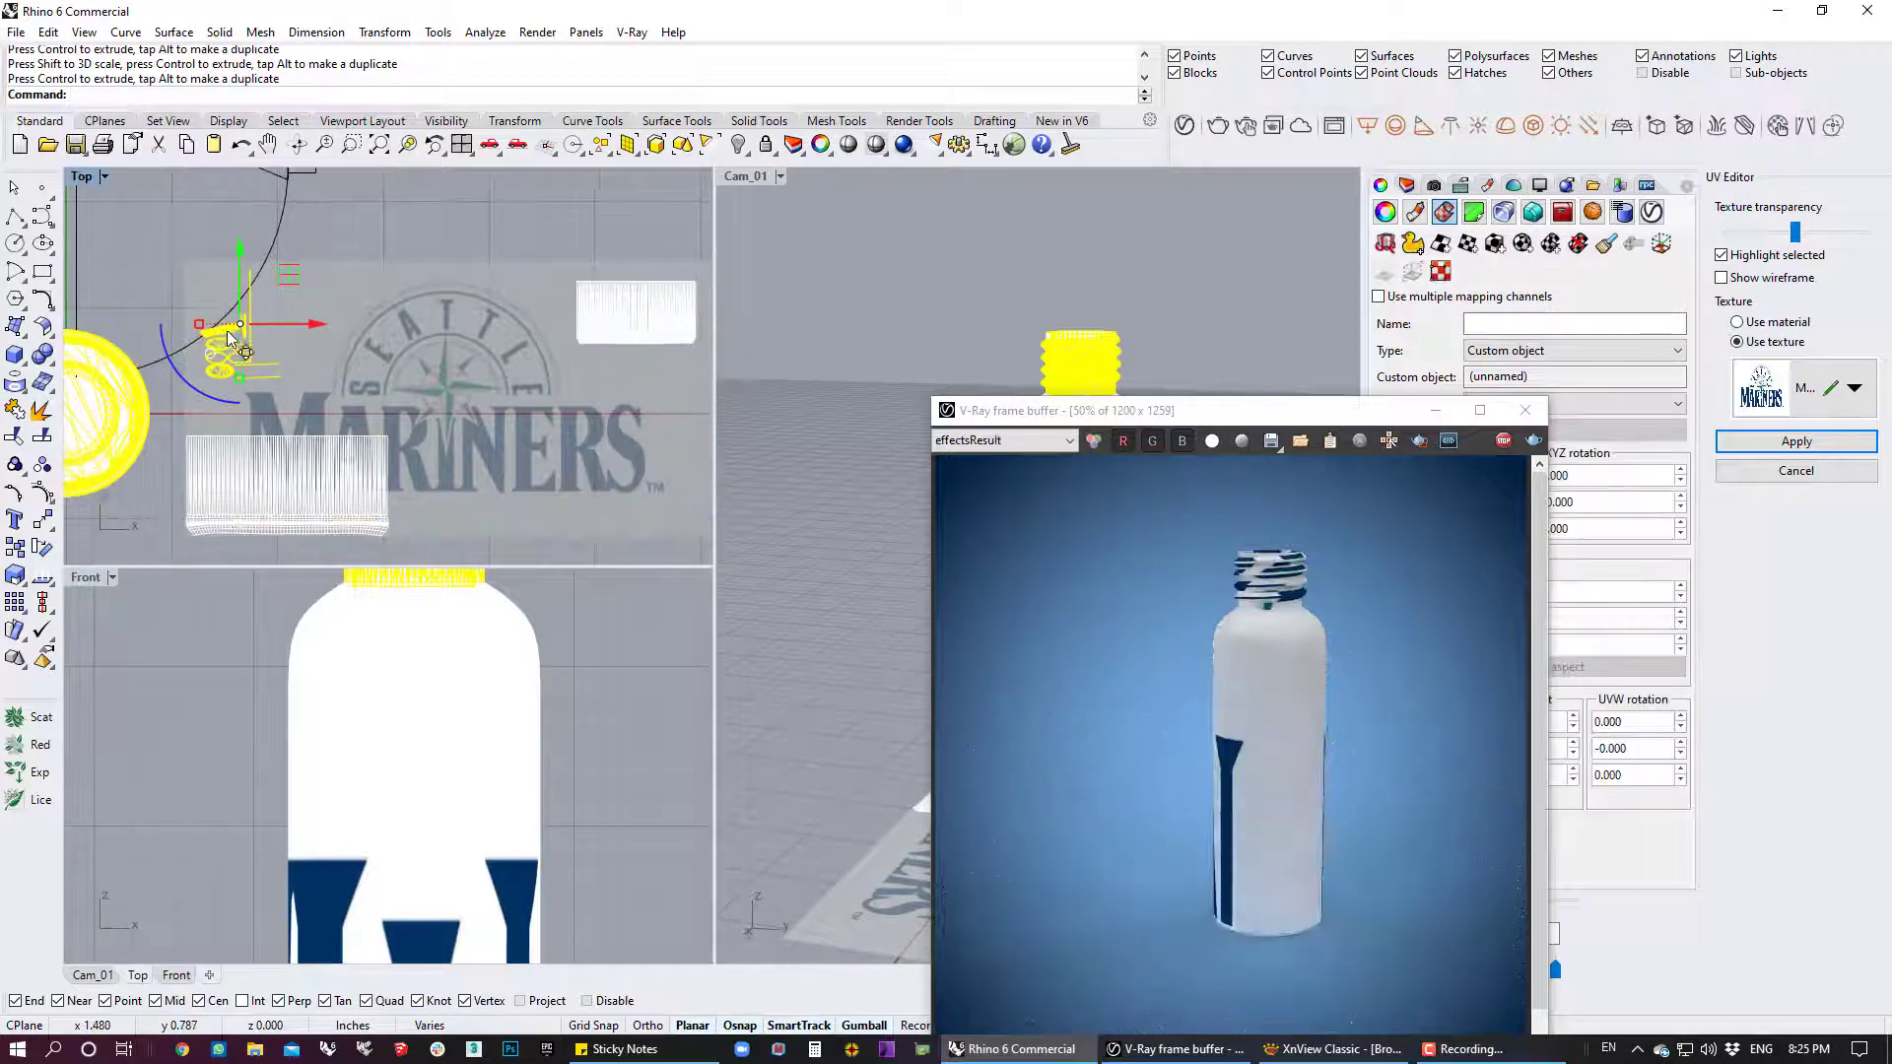
Select only the outer-wall UV island and move the frame buffer off the bottle in the Cam_01 view
left_click(329, 252)
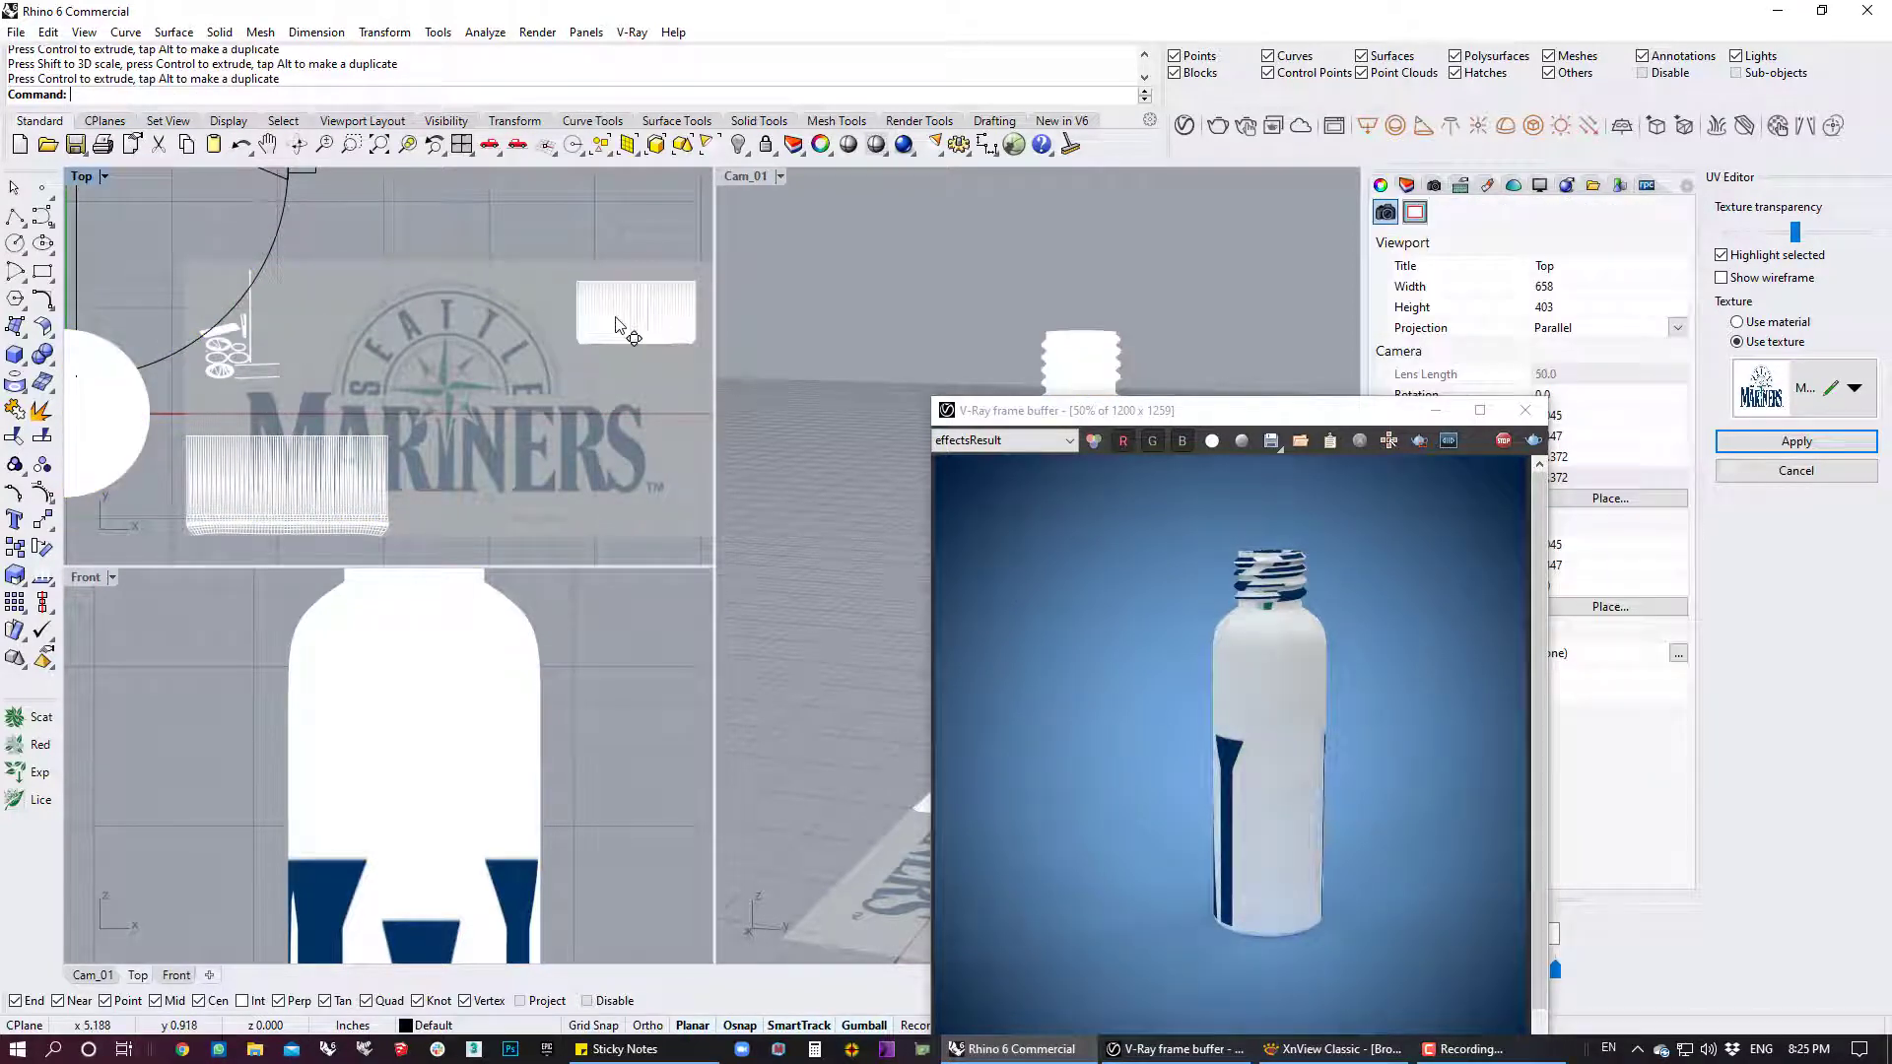
right_click_drag(276, 506, 217, 410)
left_click(217, 410)
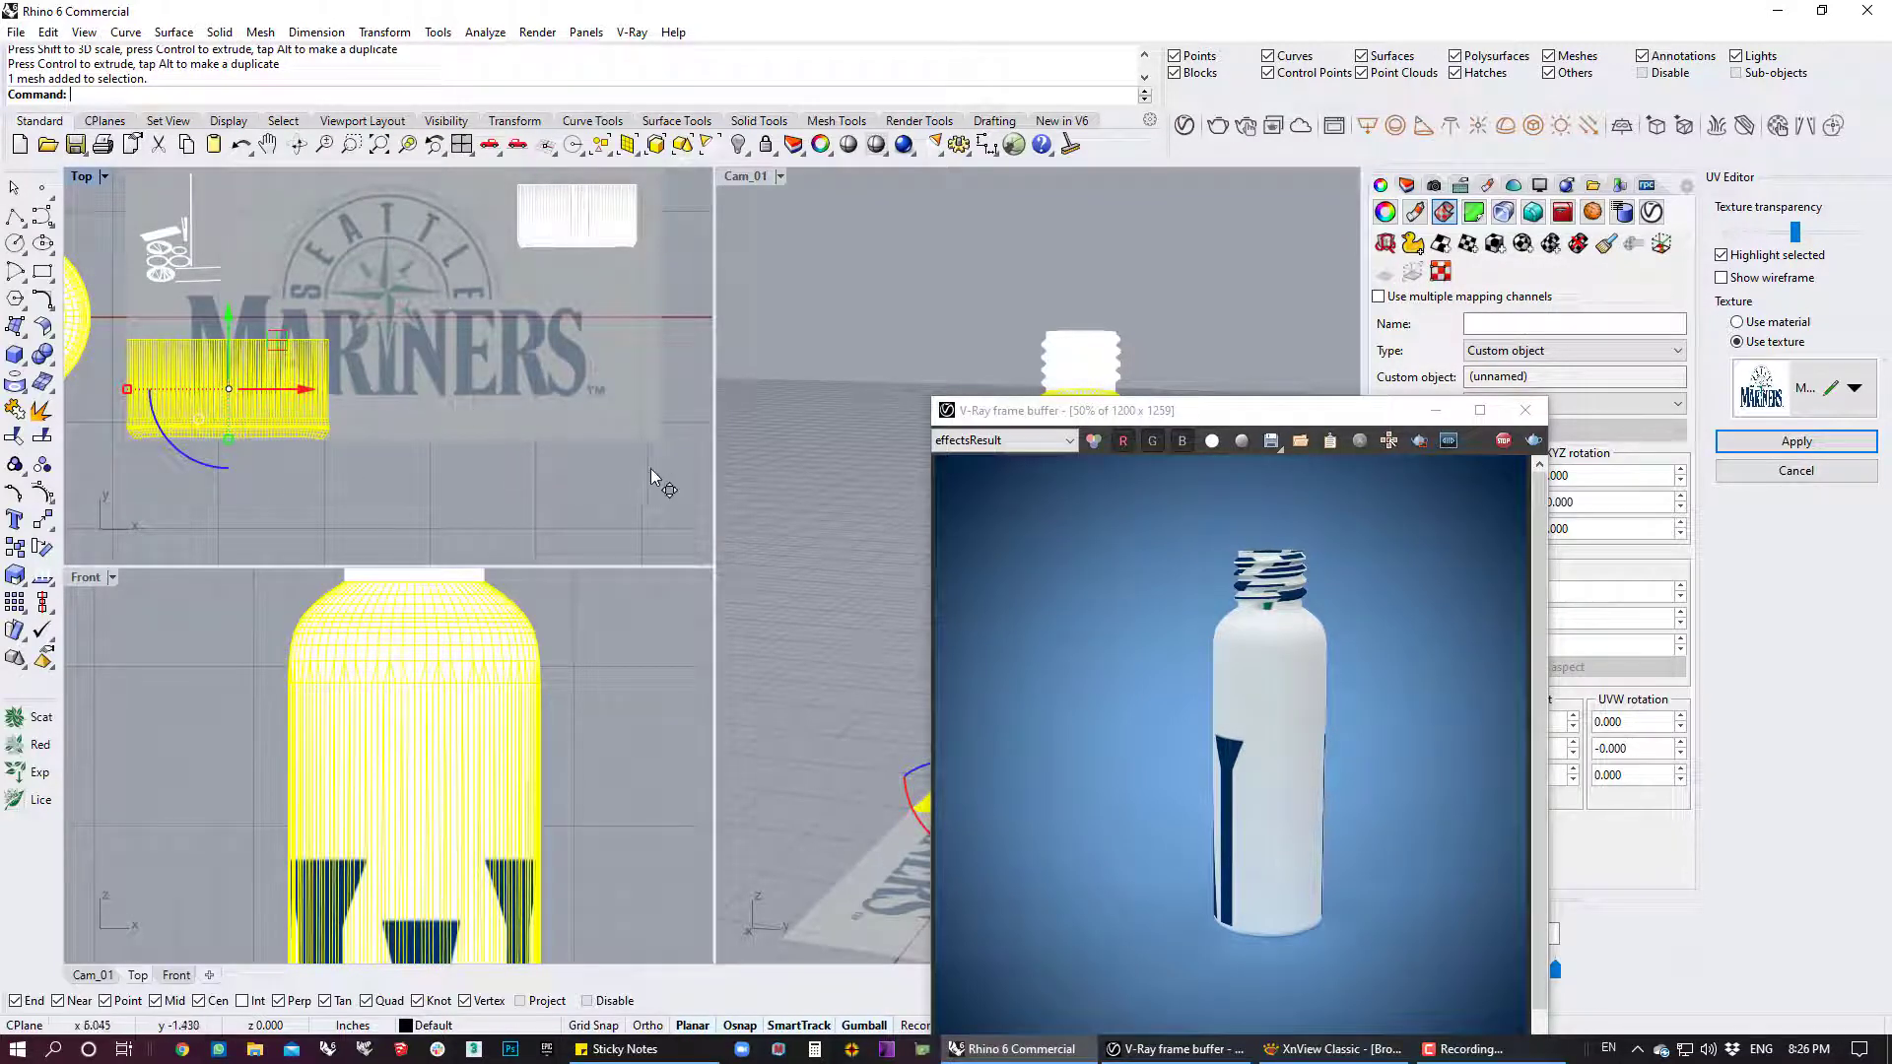
left_click_drag(1305, 410, 1591, 418)
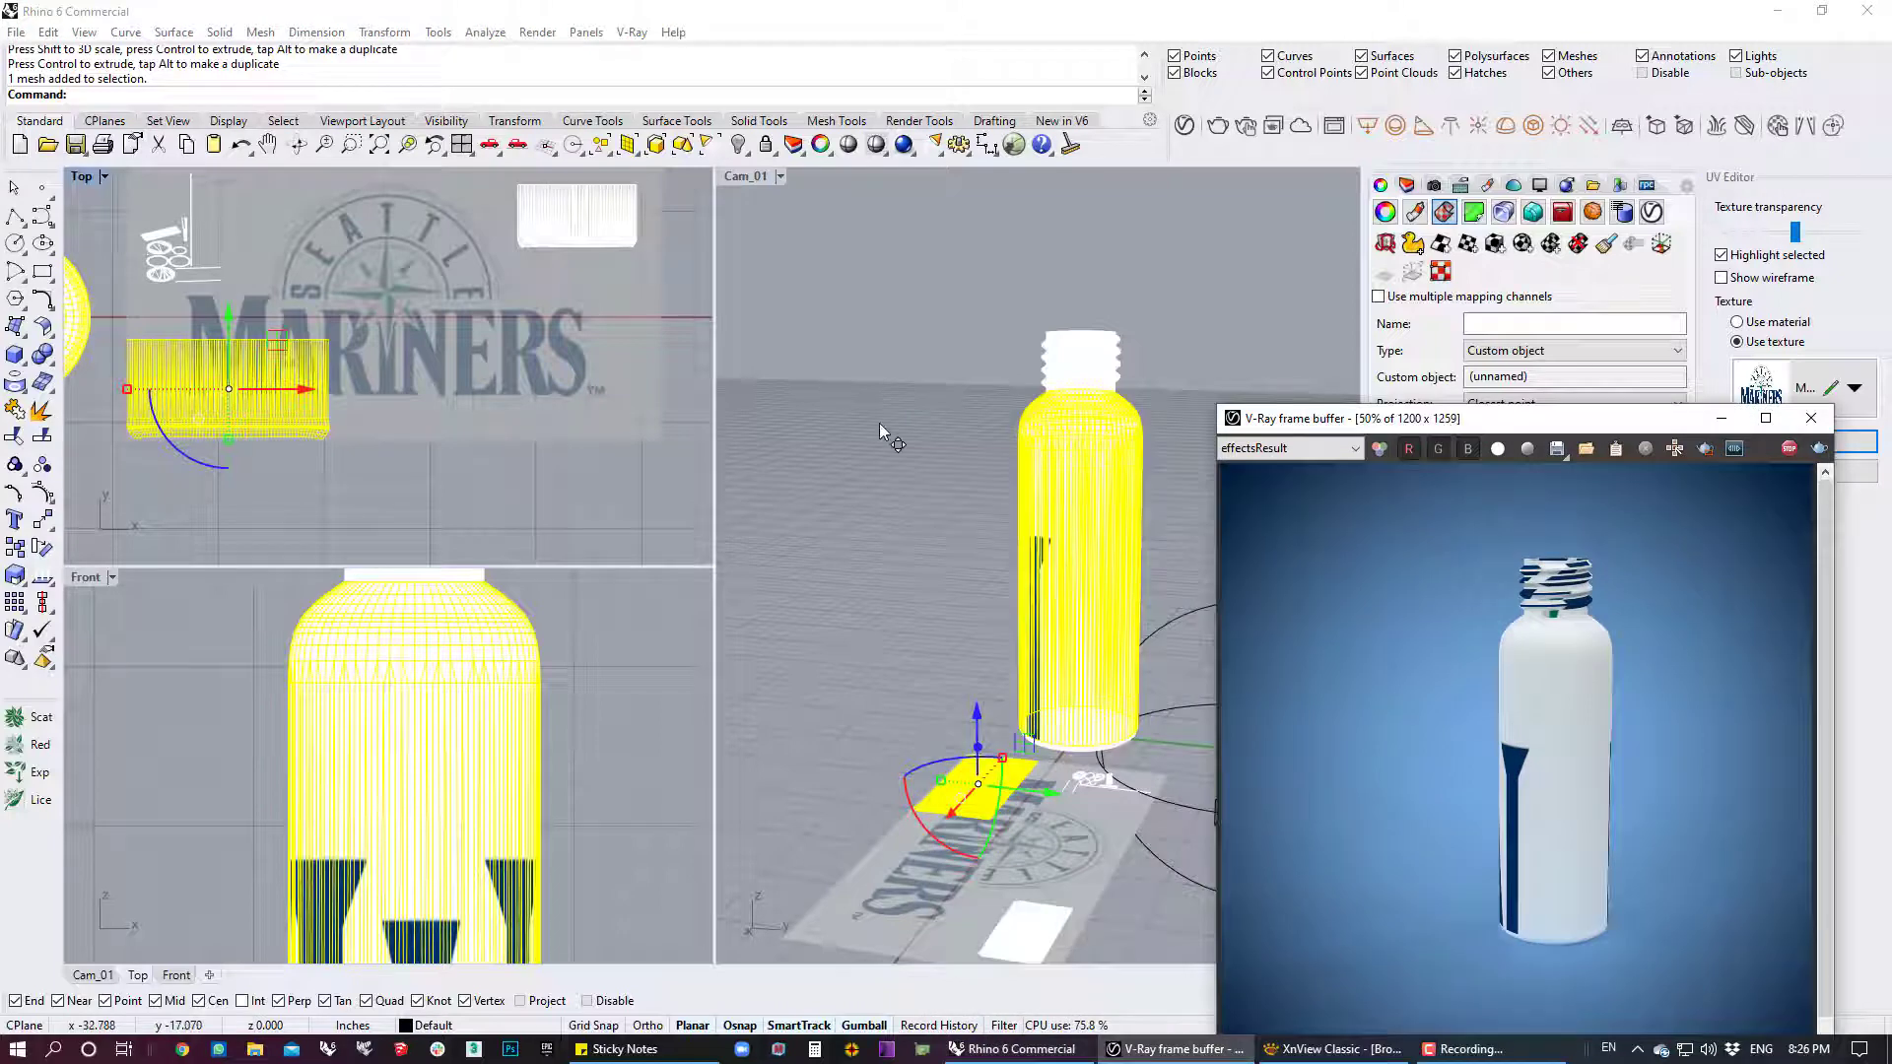
Move the outer-wall UV island onto the centre of the Mariners lettering in the Top view
left_click(920, 406)
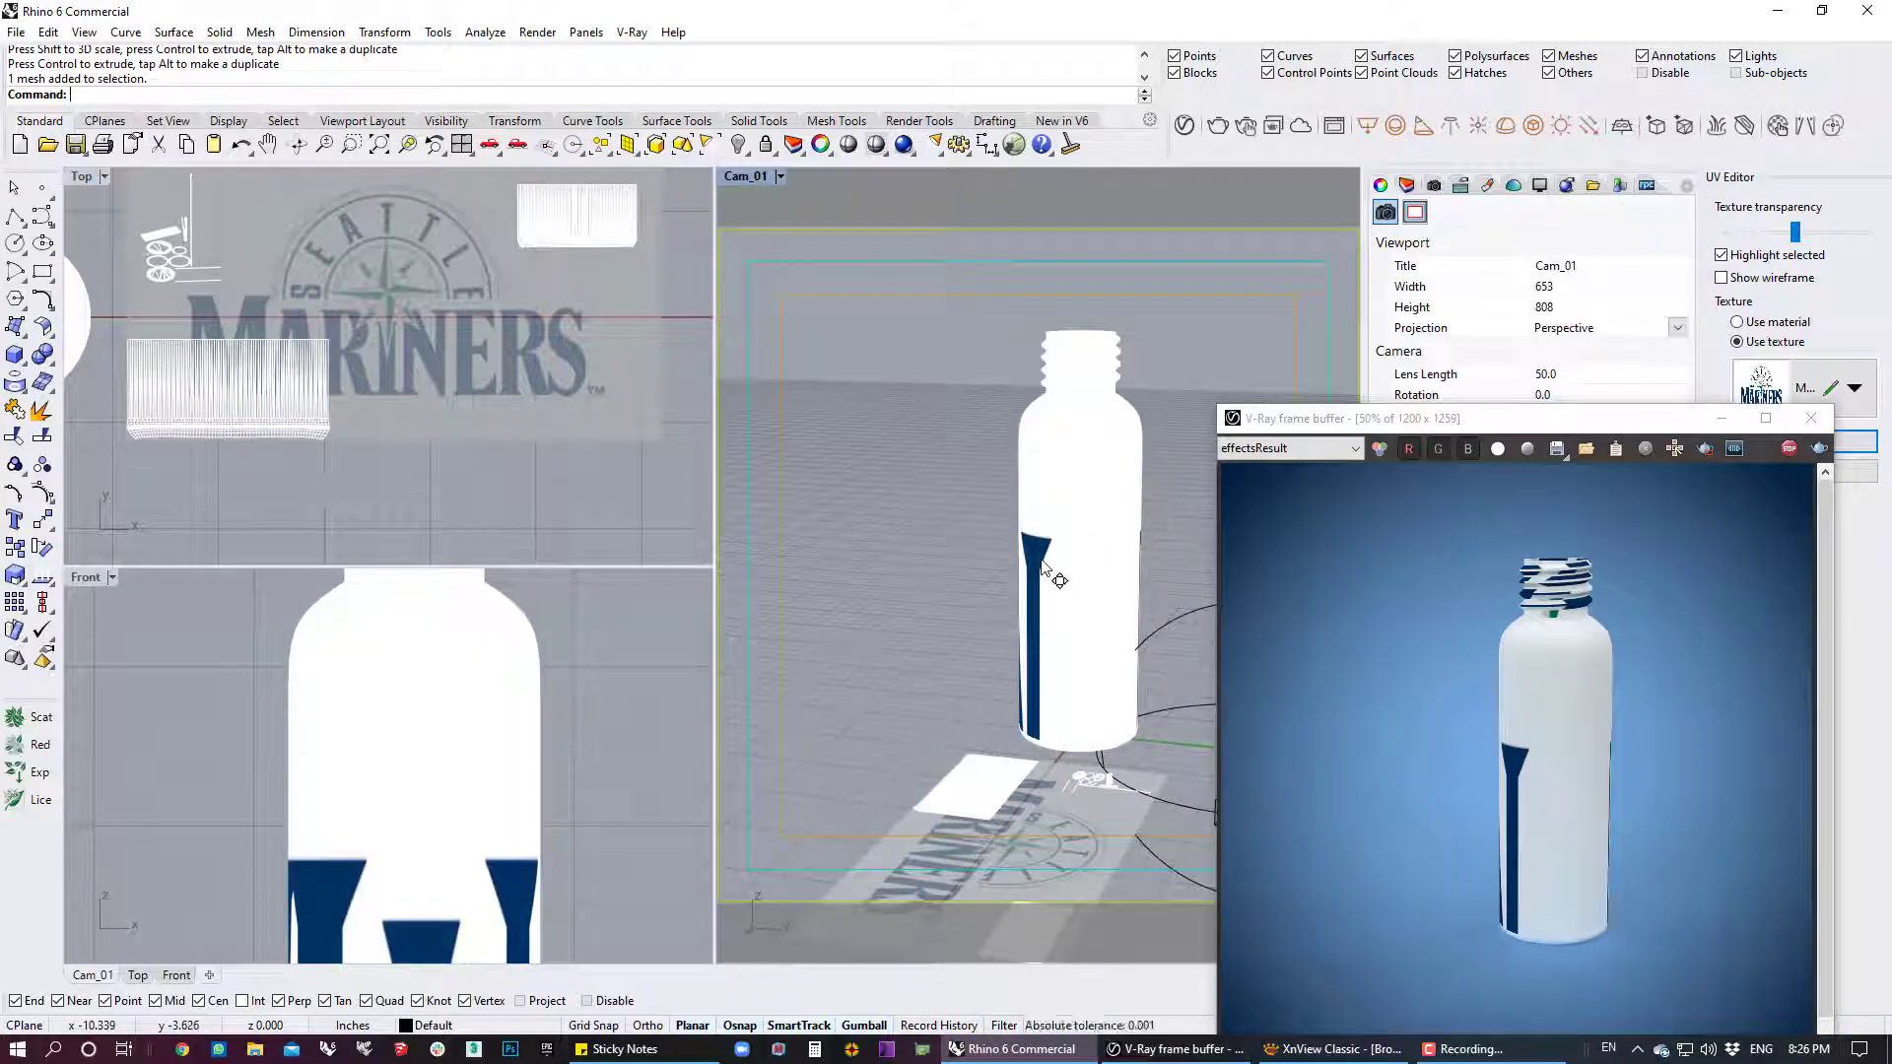
left_click(264, 404)
left_click_drag(284, 346, 420, 331)
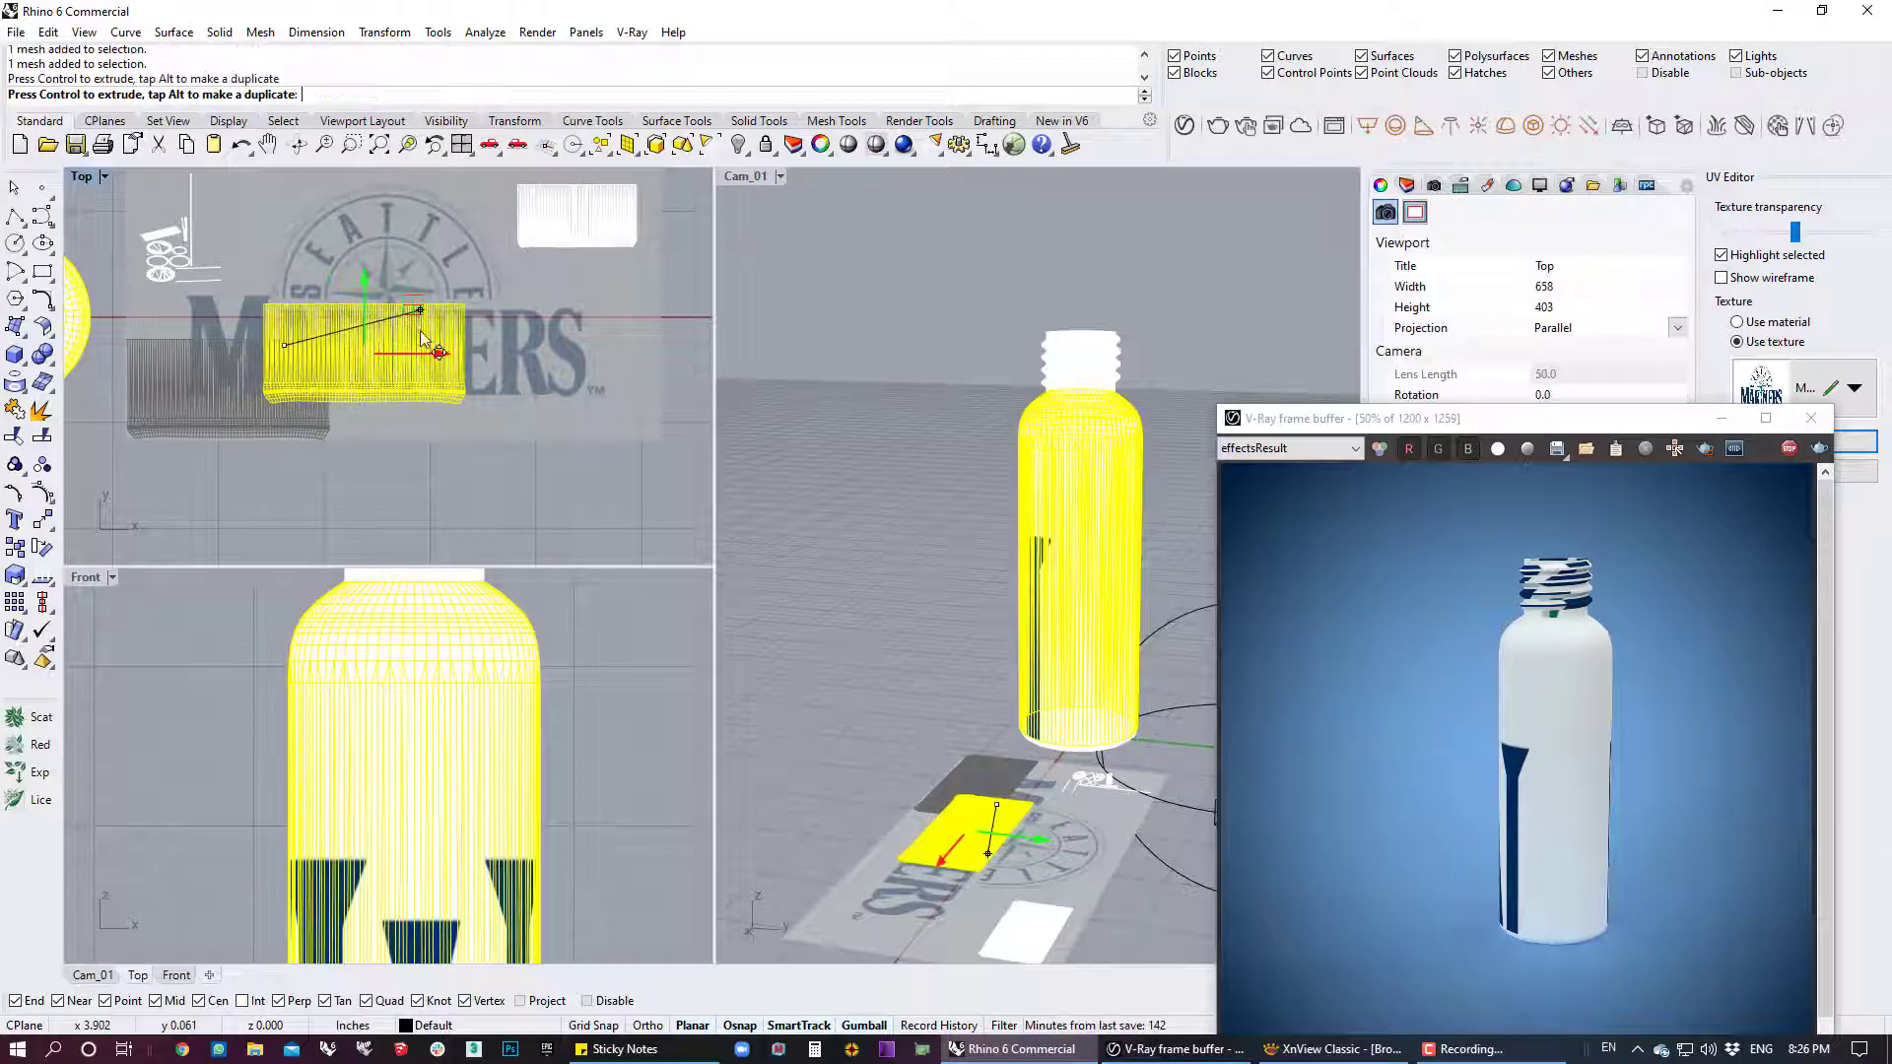
left_click(919, 540)
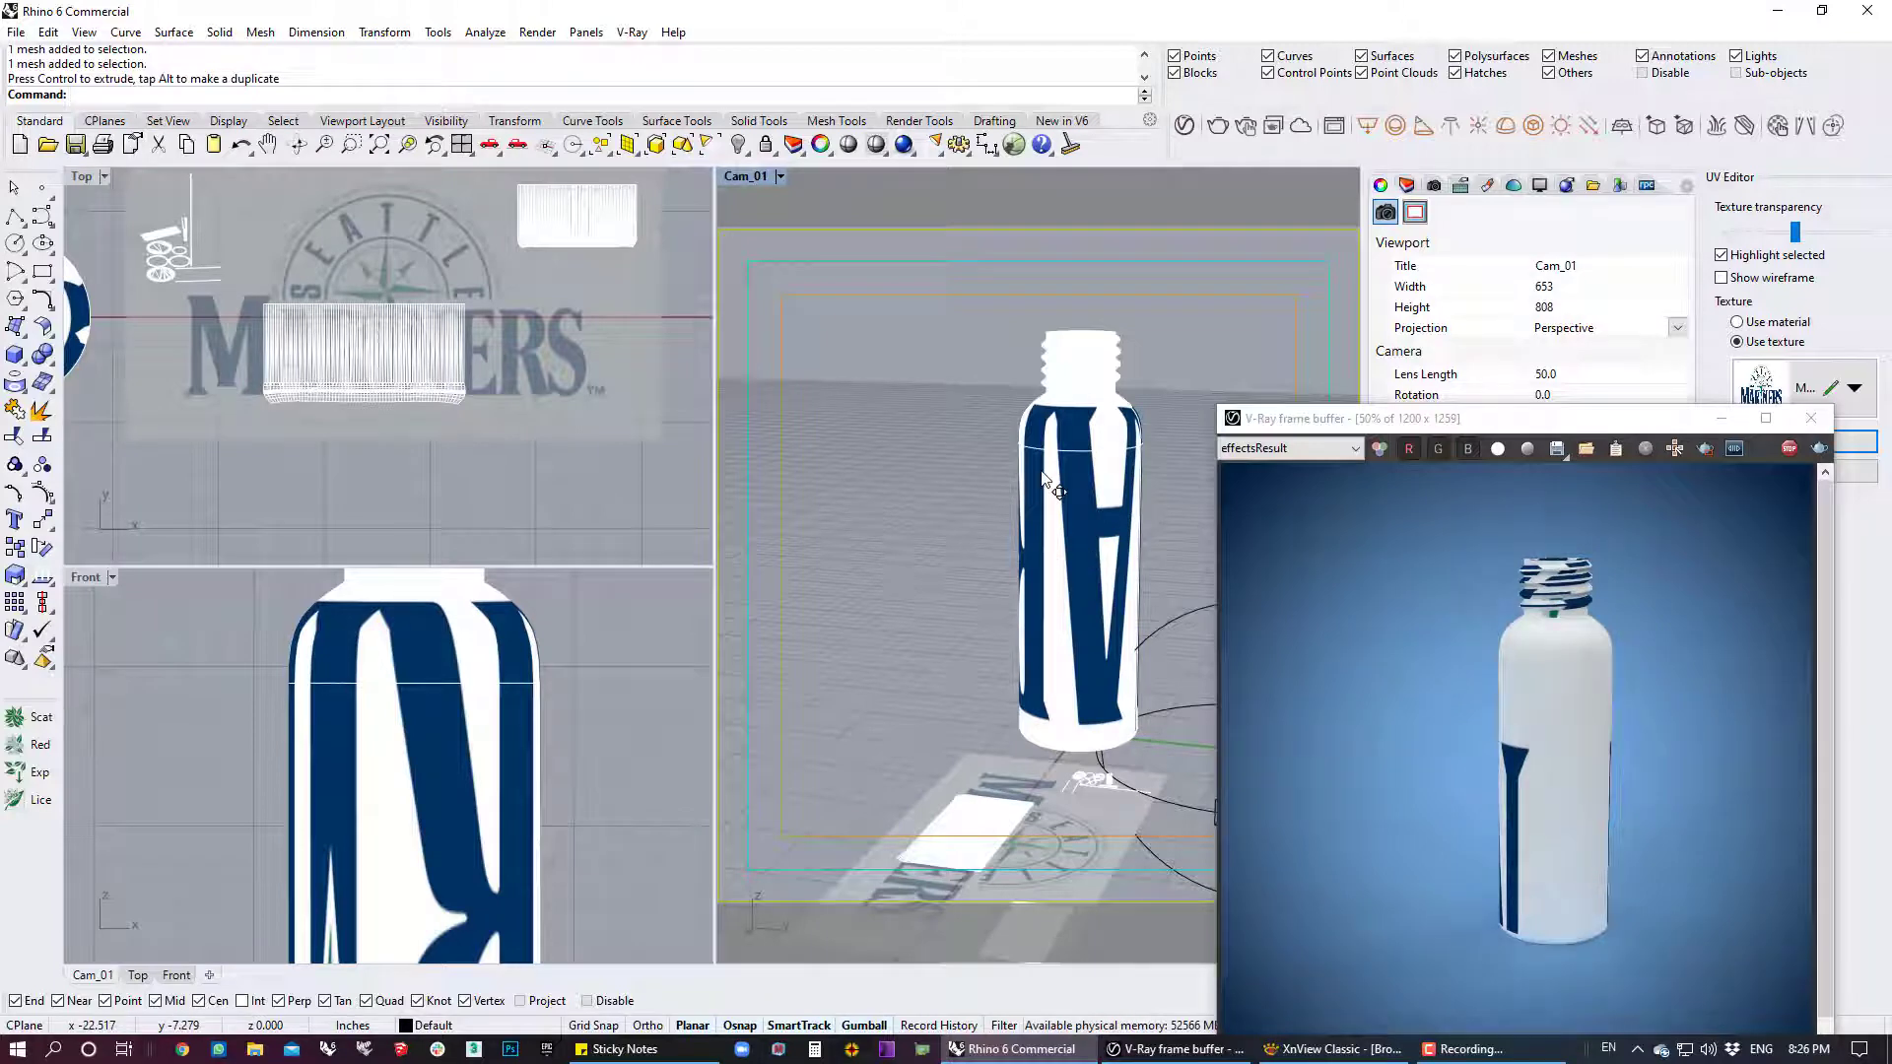
Rotate the outer-wall UV island half a turn and enlarge it well beyond the edges of the logo texture
left_click(412, 390)
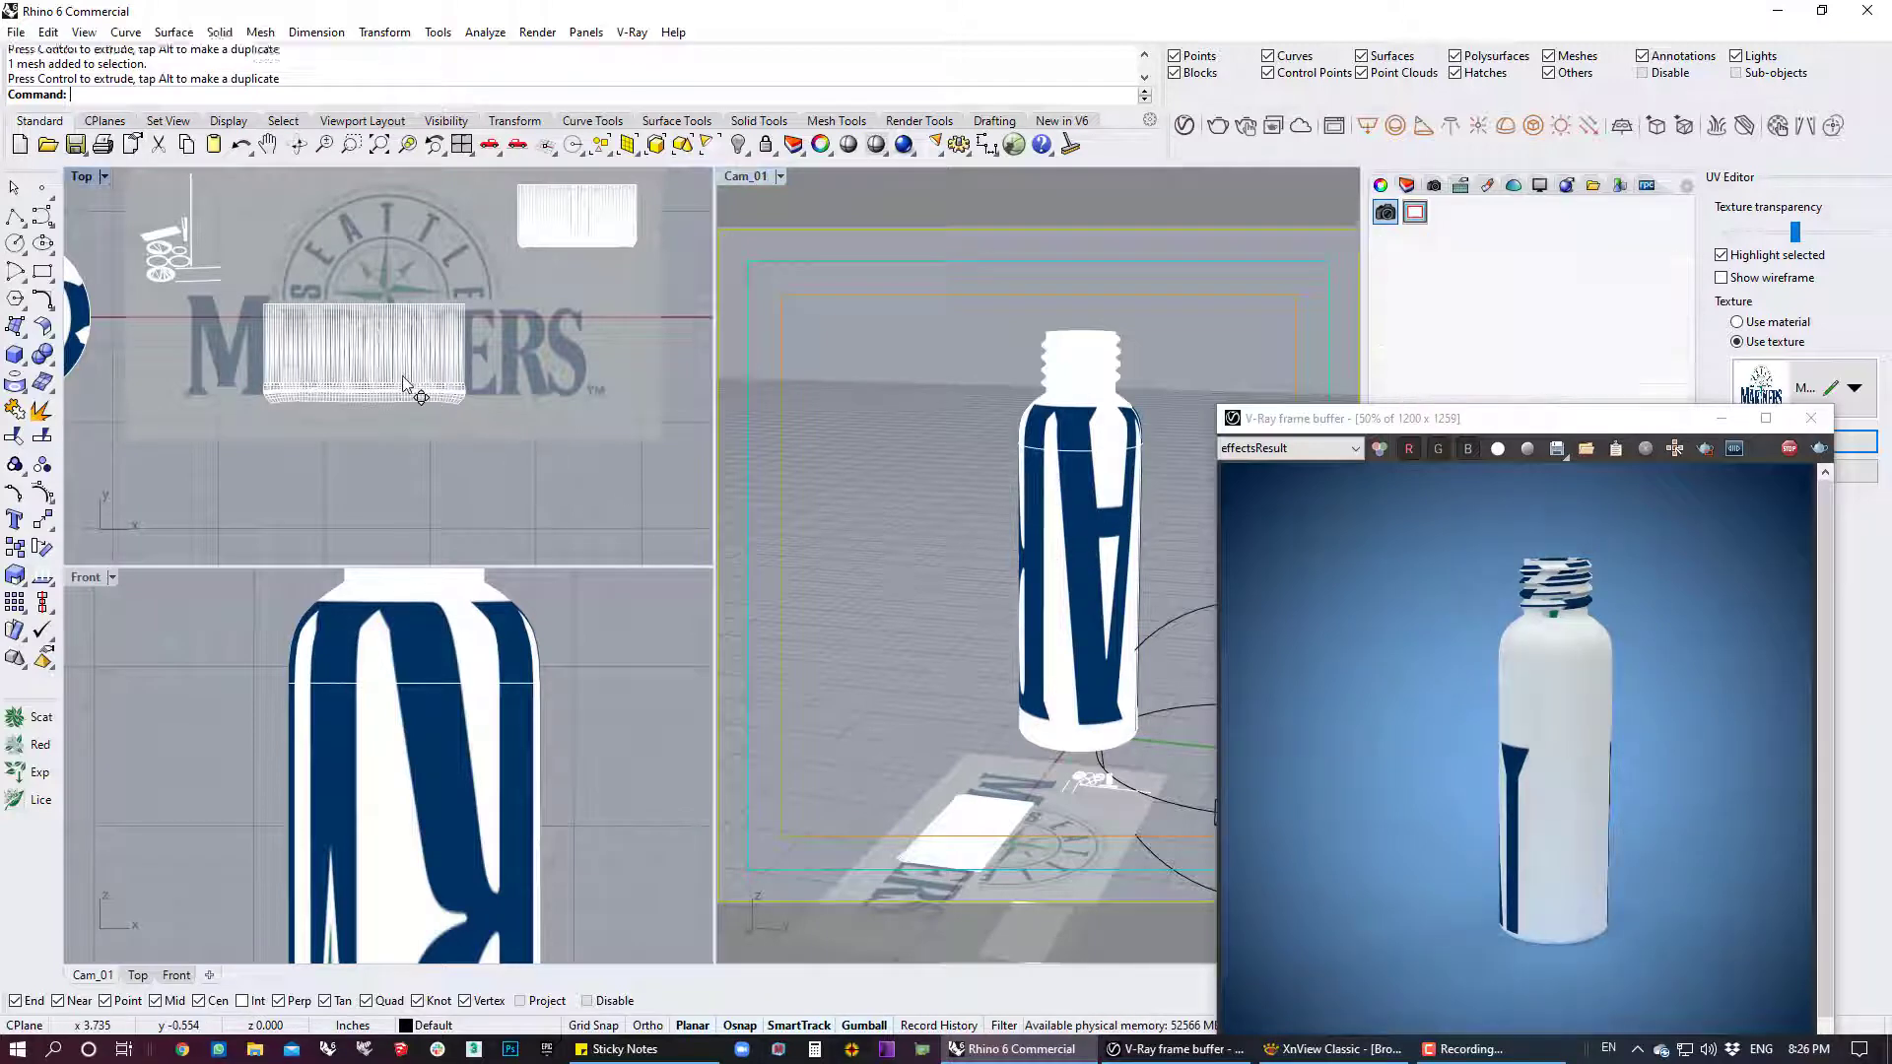
left_click_drag(332, 434, 640, 417)
scroll(464, 377, "down", 5)
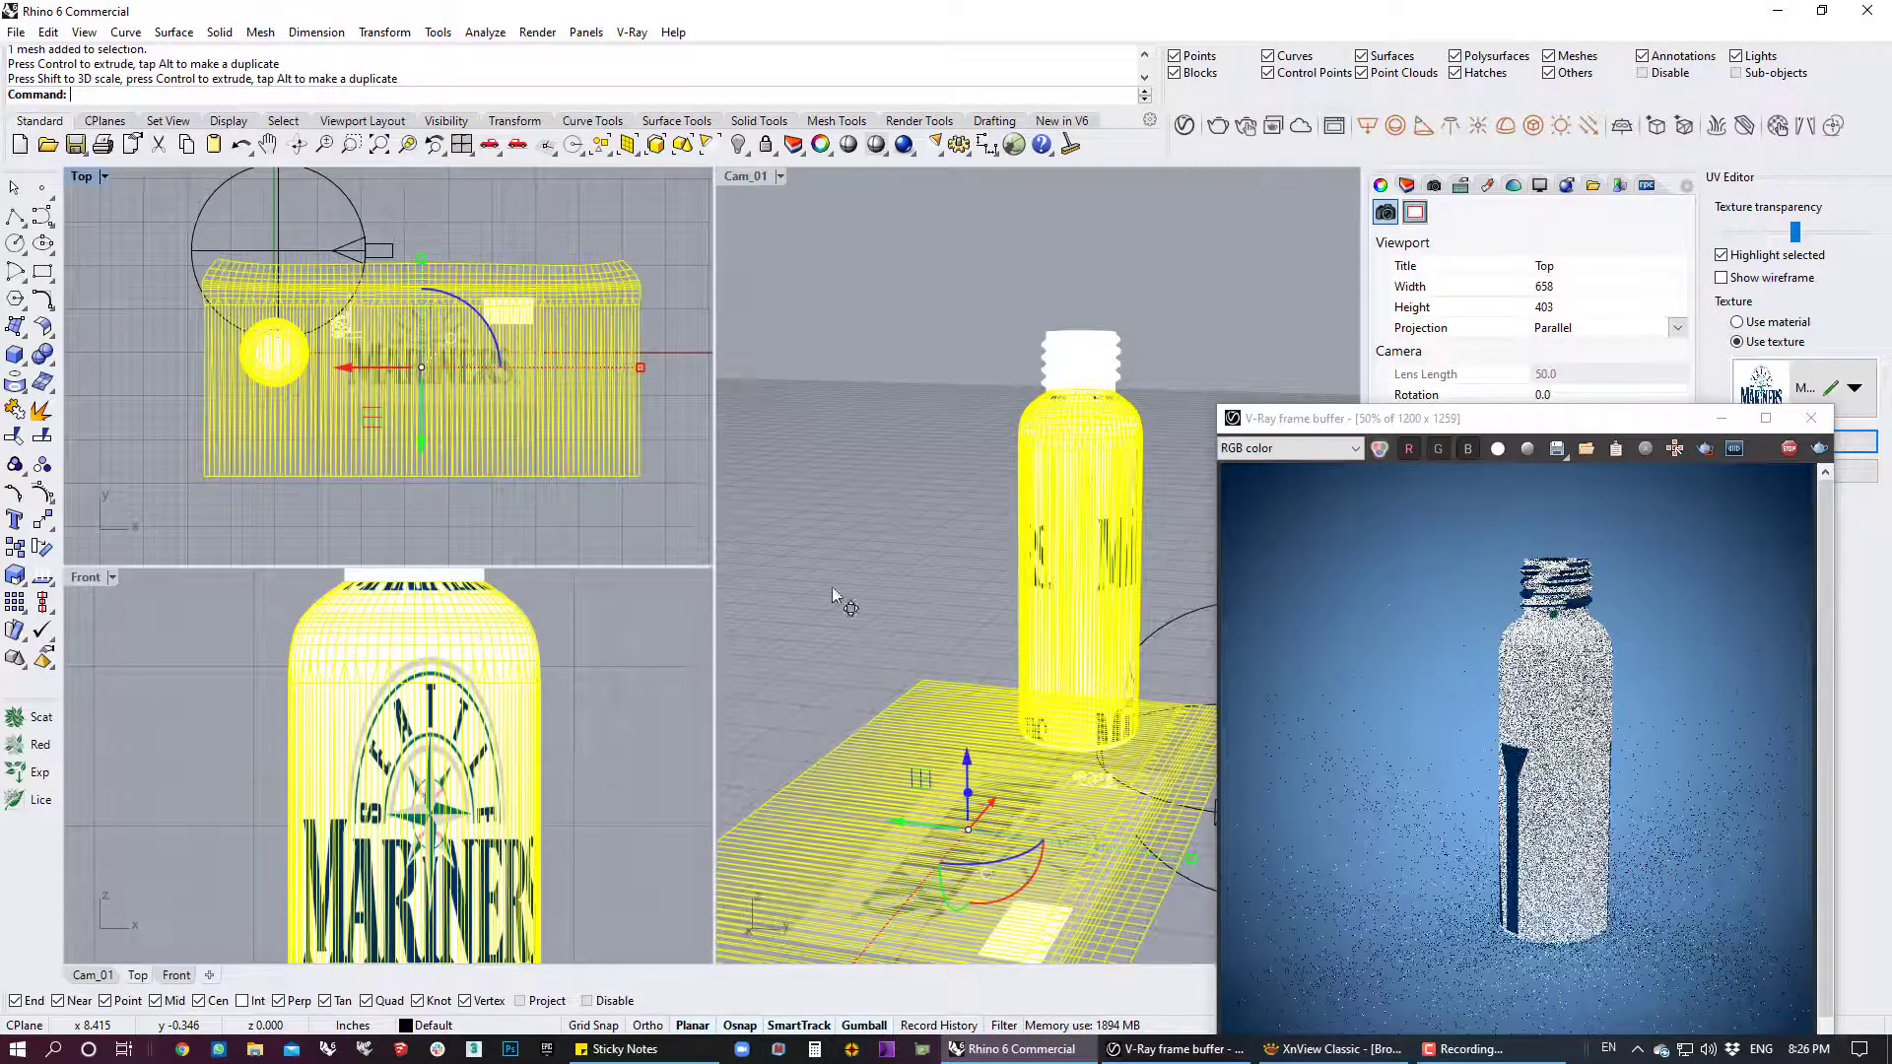
left_click(976, 527)
Orbit around the bottle to check the logo on its wall and restore the Cam_01 named view
right_click_drag(1065, 564, 788, 524)
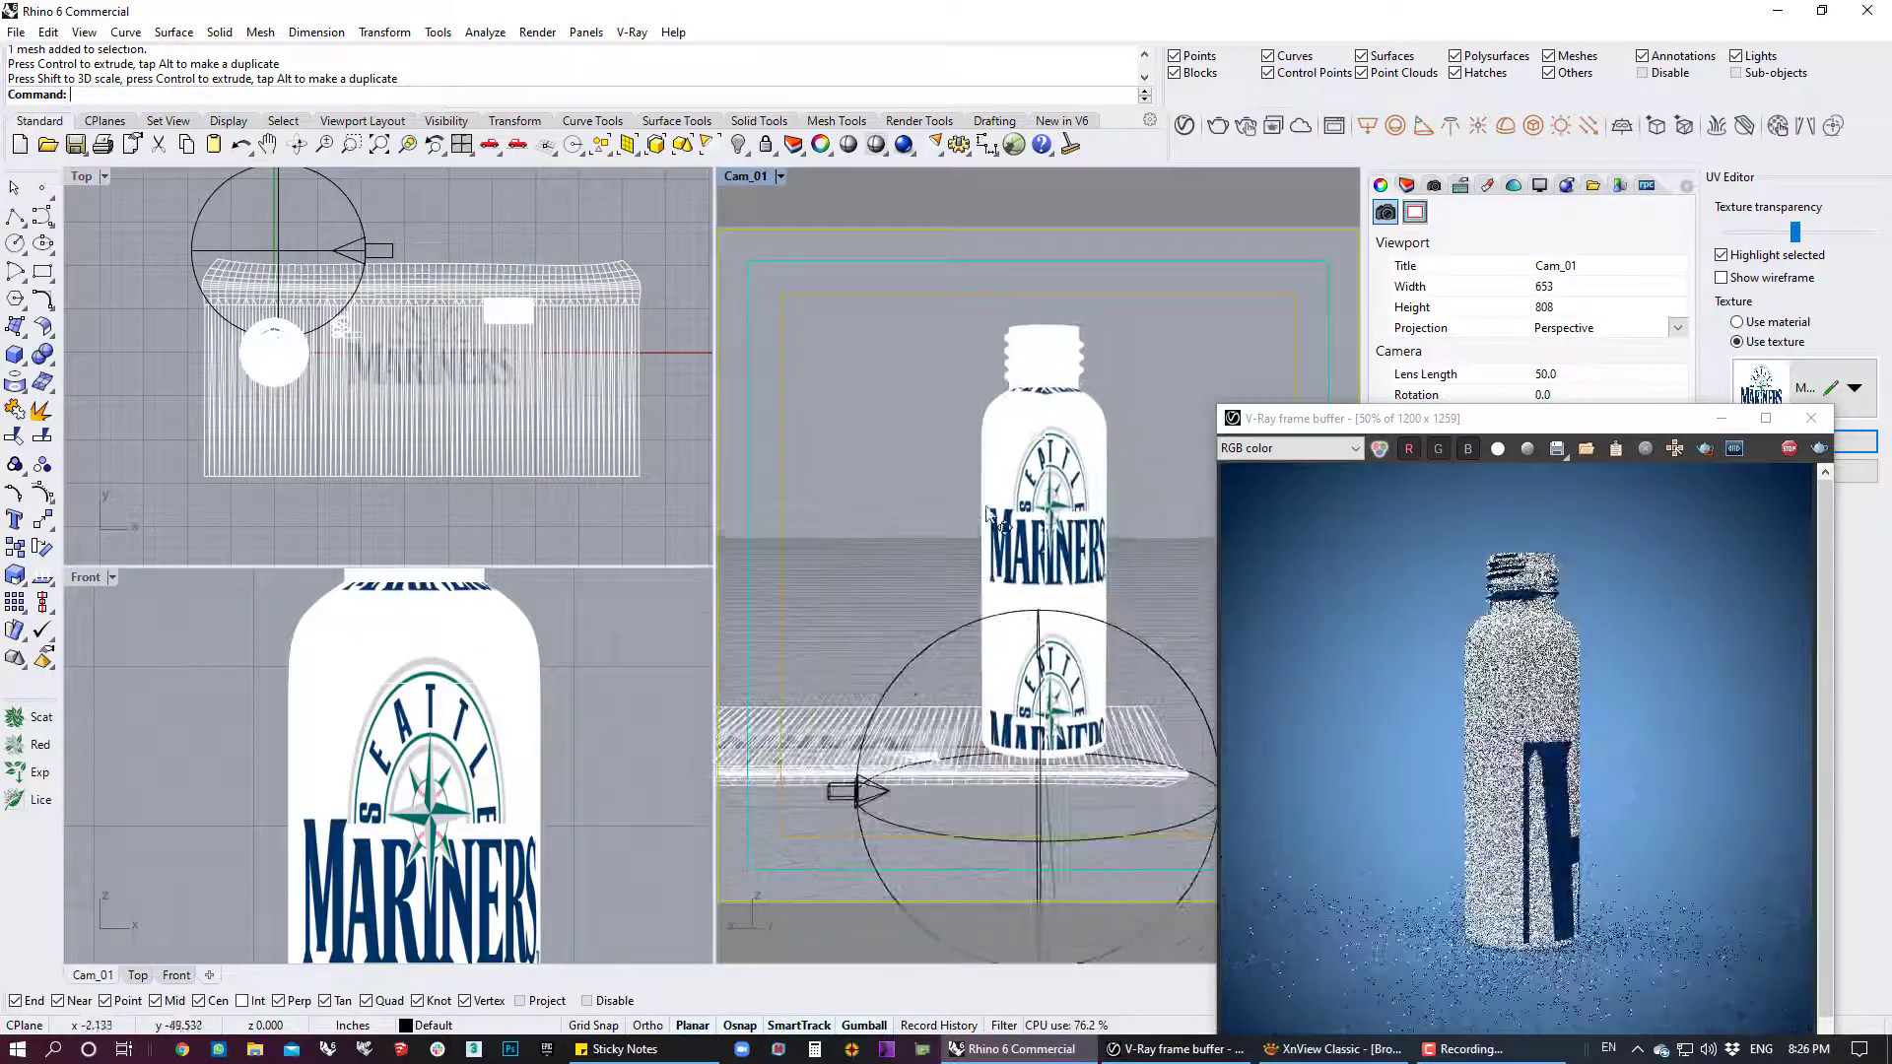
left_click(1434, 185)
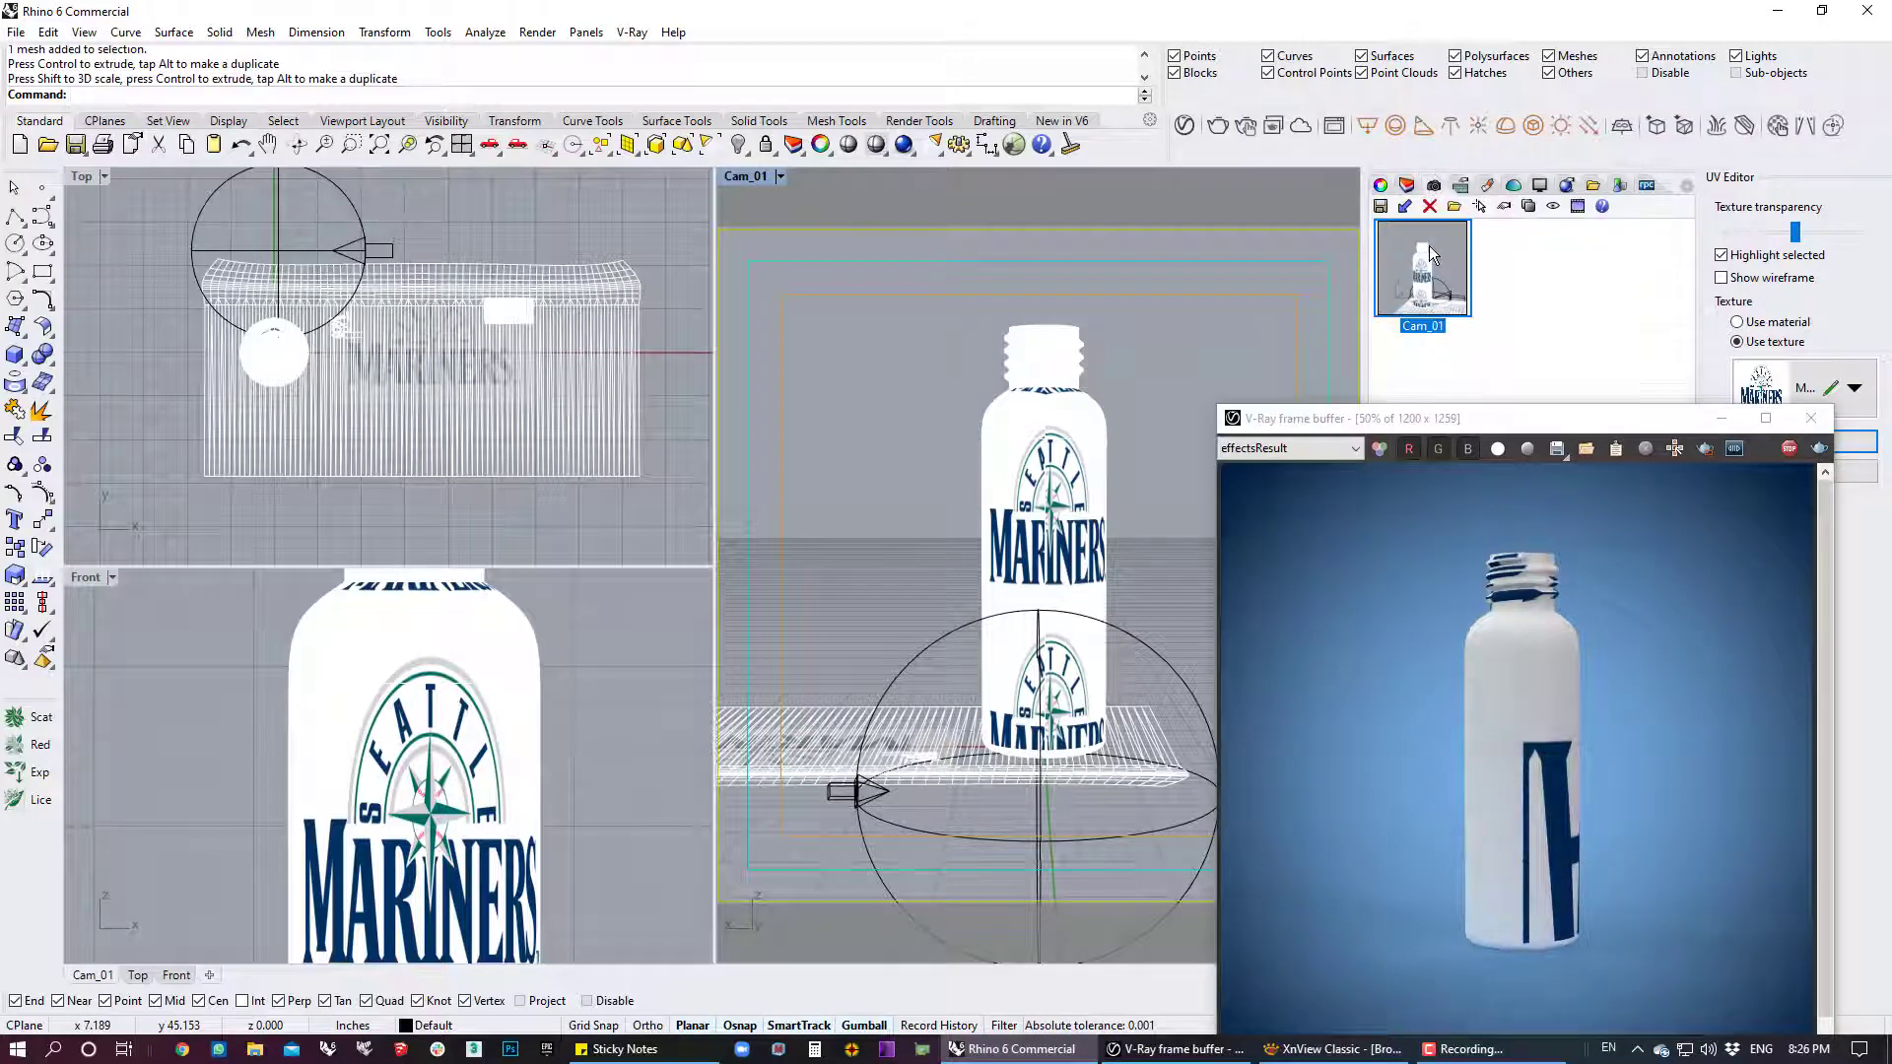
double_click(1429, 245)
Shift the outer-wall UV island slightly upward and stretch it vertically in the Top view to shorten the logo on the bottle
right_click_drag(517, 382, 463, 445)
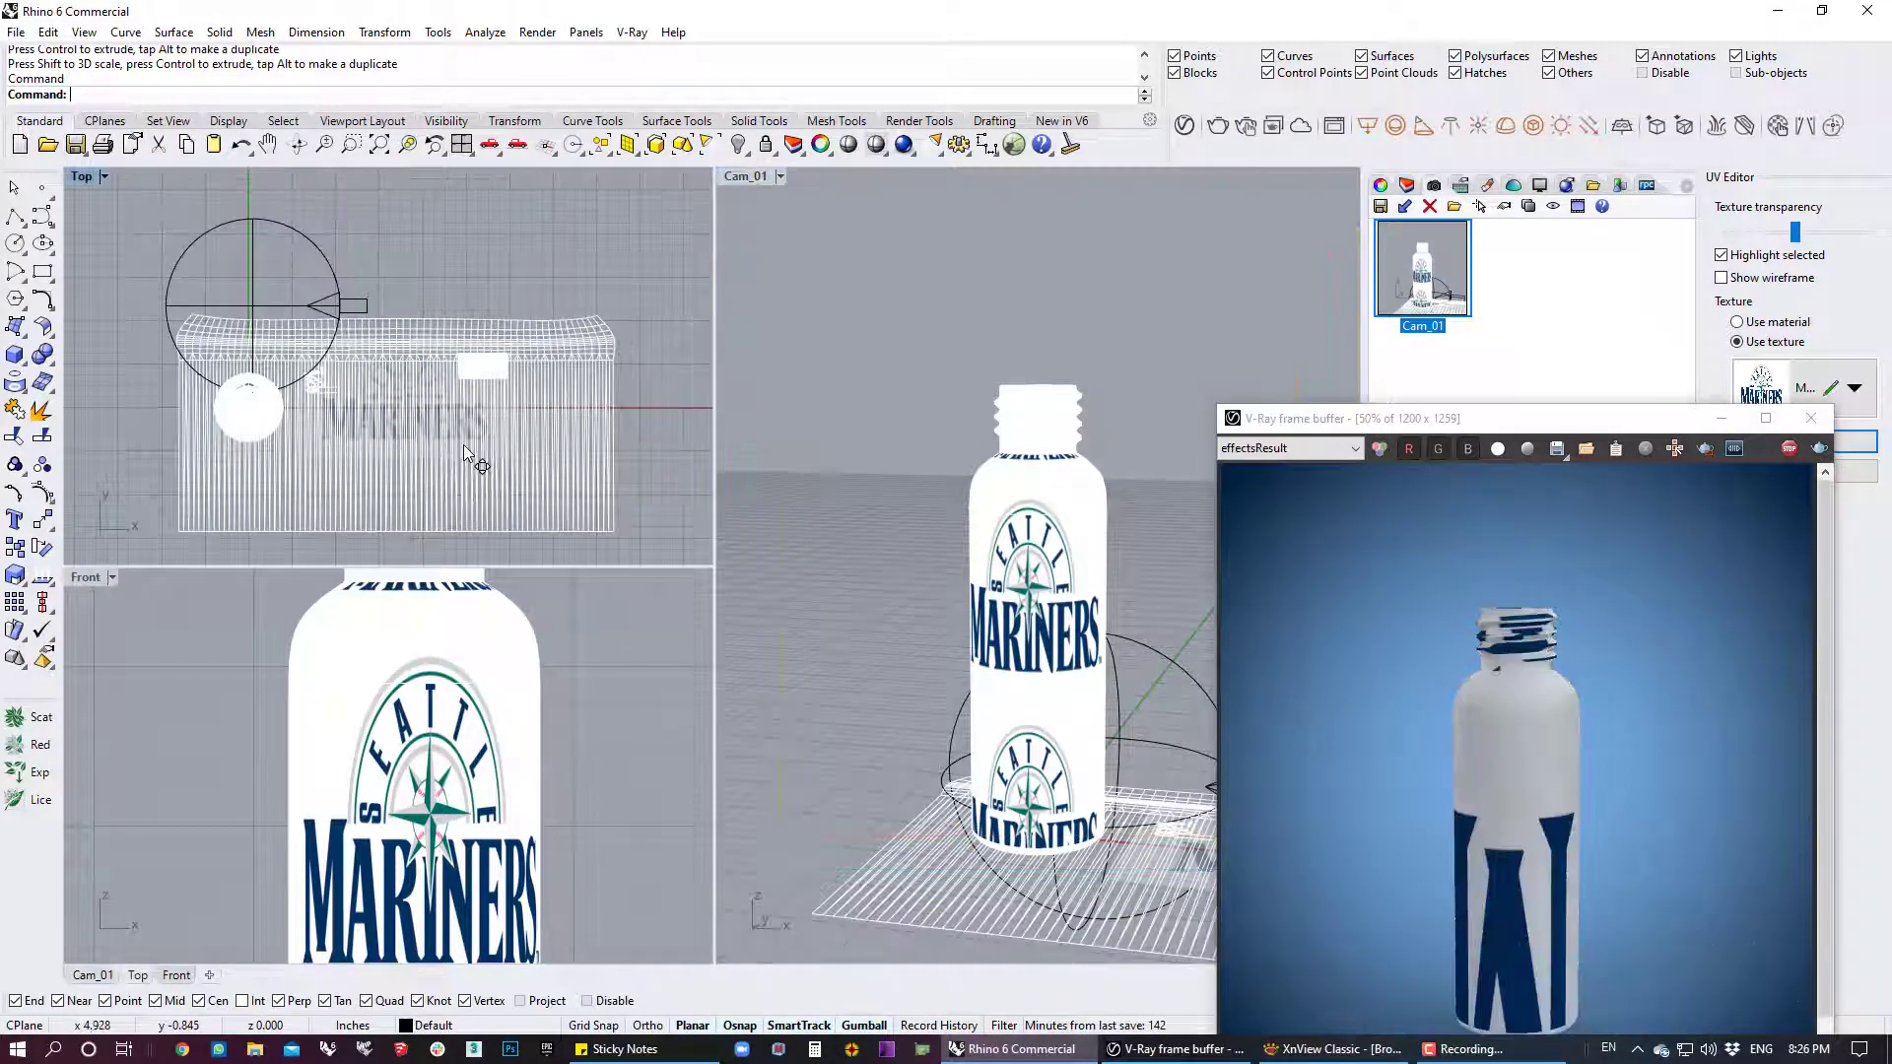
left_click(464, 445)
mouse_move(400, 361)
left_mouse_down()
mouse_move(402, 343)
mouse_move(438, 365)
left_mouse_up()
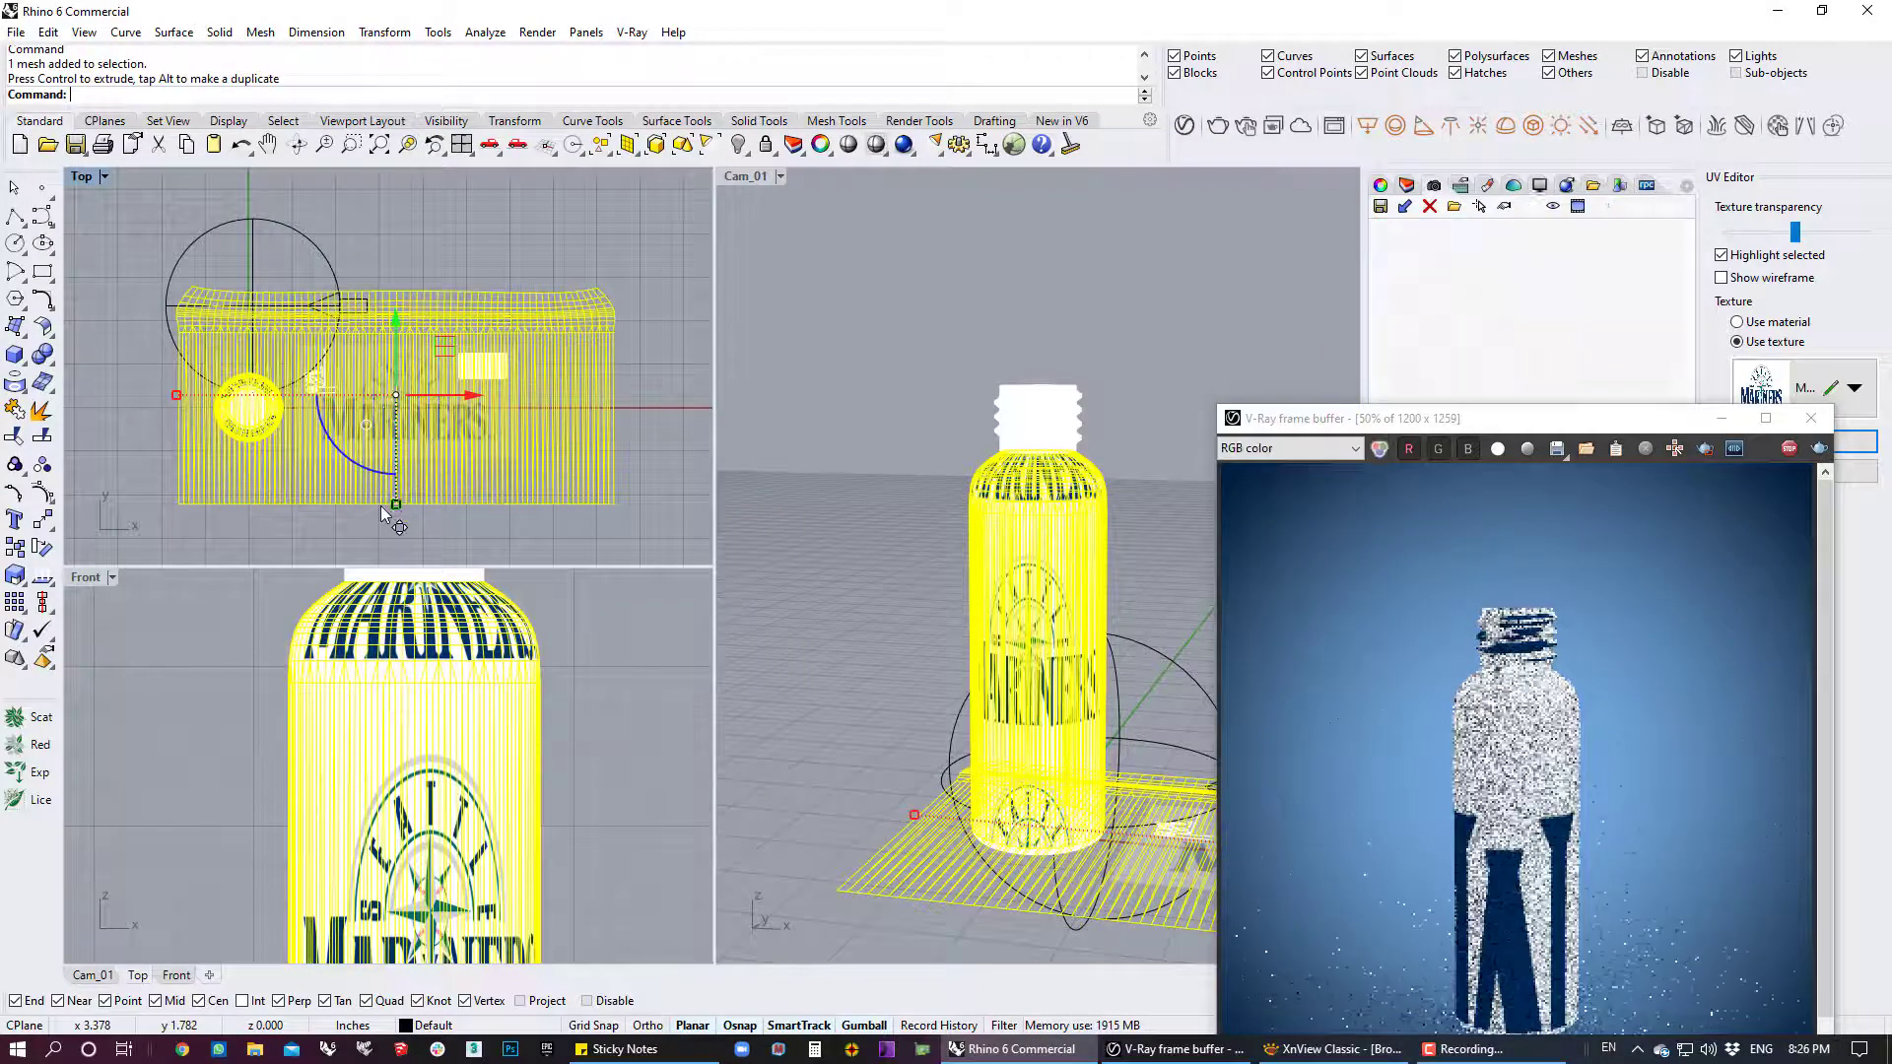
mouse_move(398, 508)
left_mouse_down()
mouse_move(396, 530)
mouse_move(390, 514)
left_mouse_up()
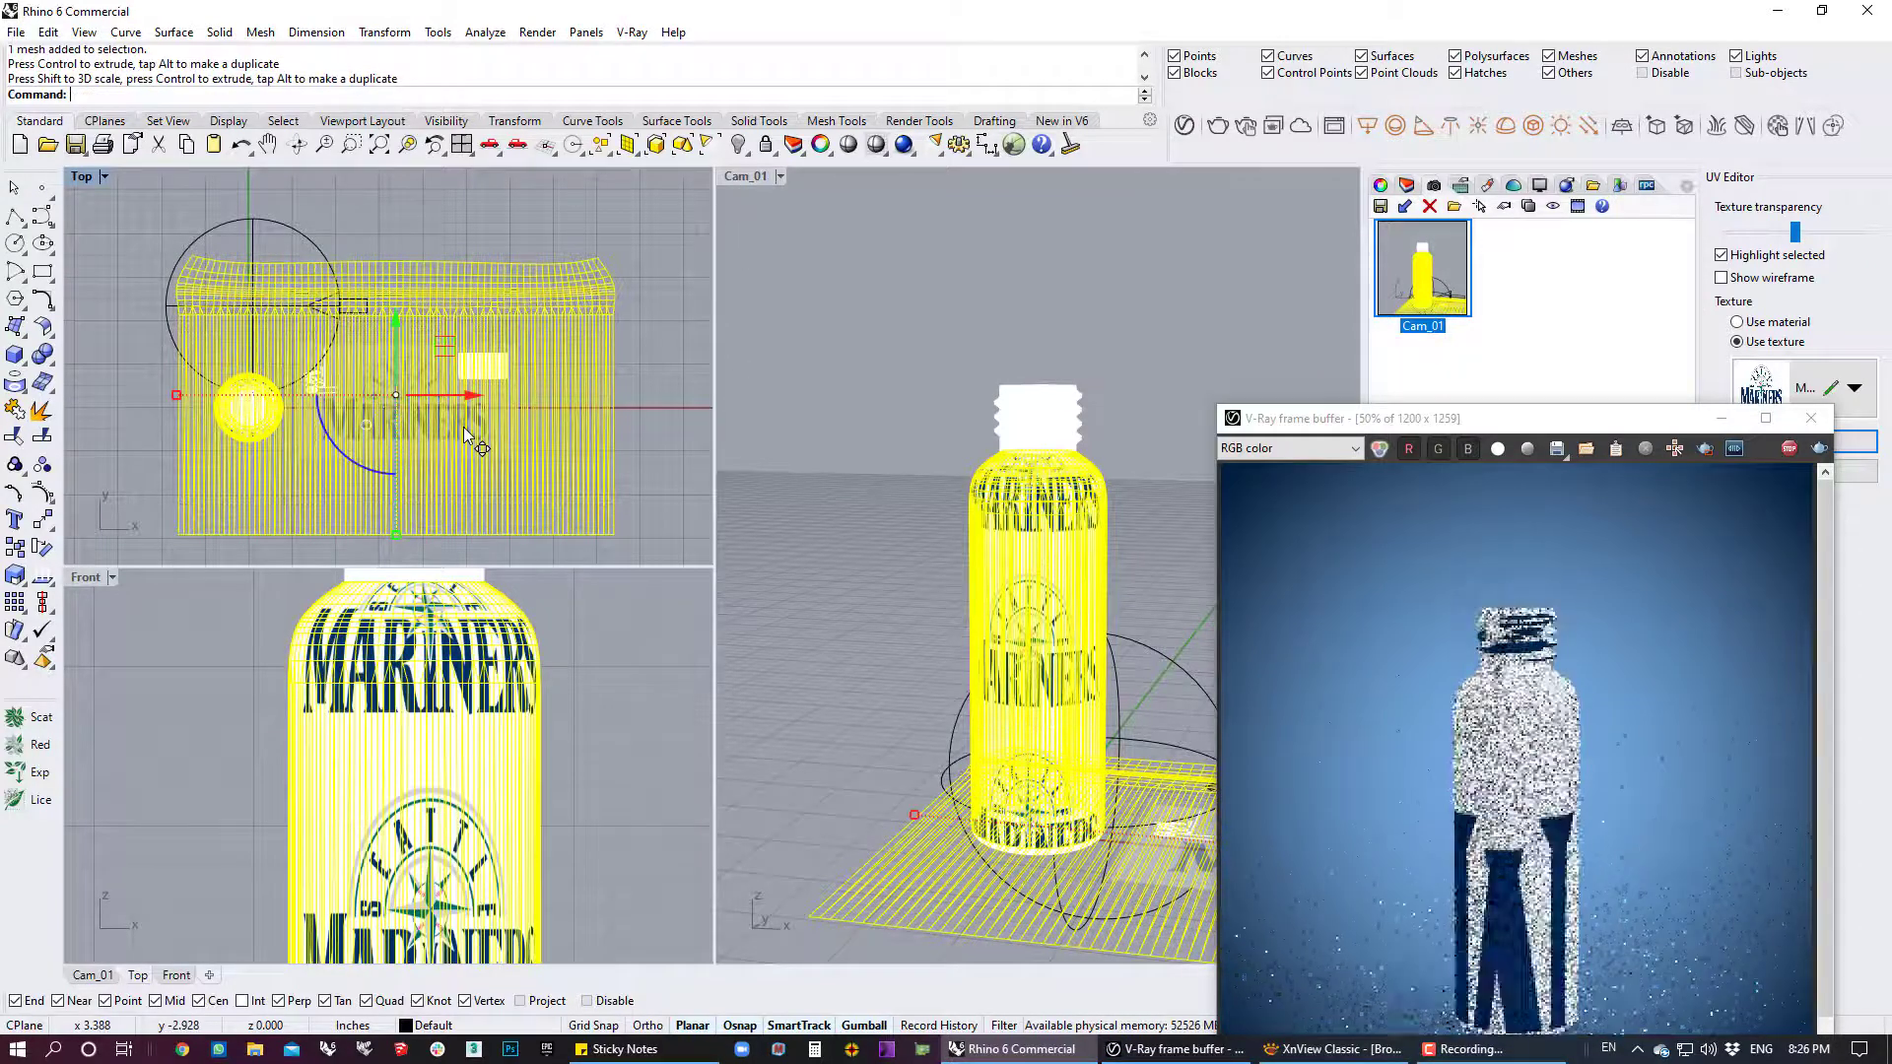
right_click_drag(384, 535, 385, 423)
left_click_drag(396, 423, 402, 464)
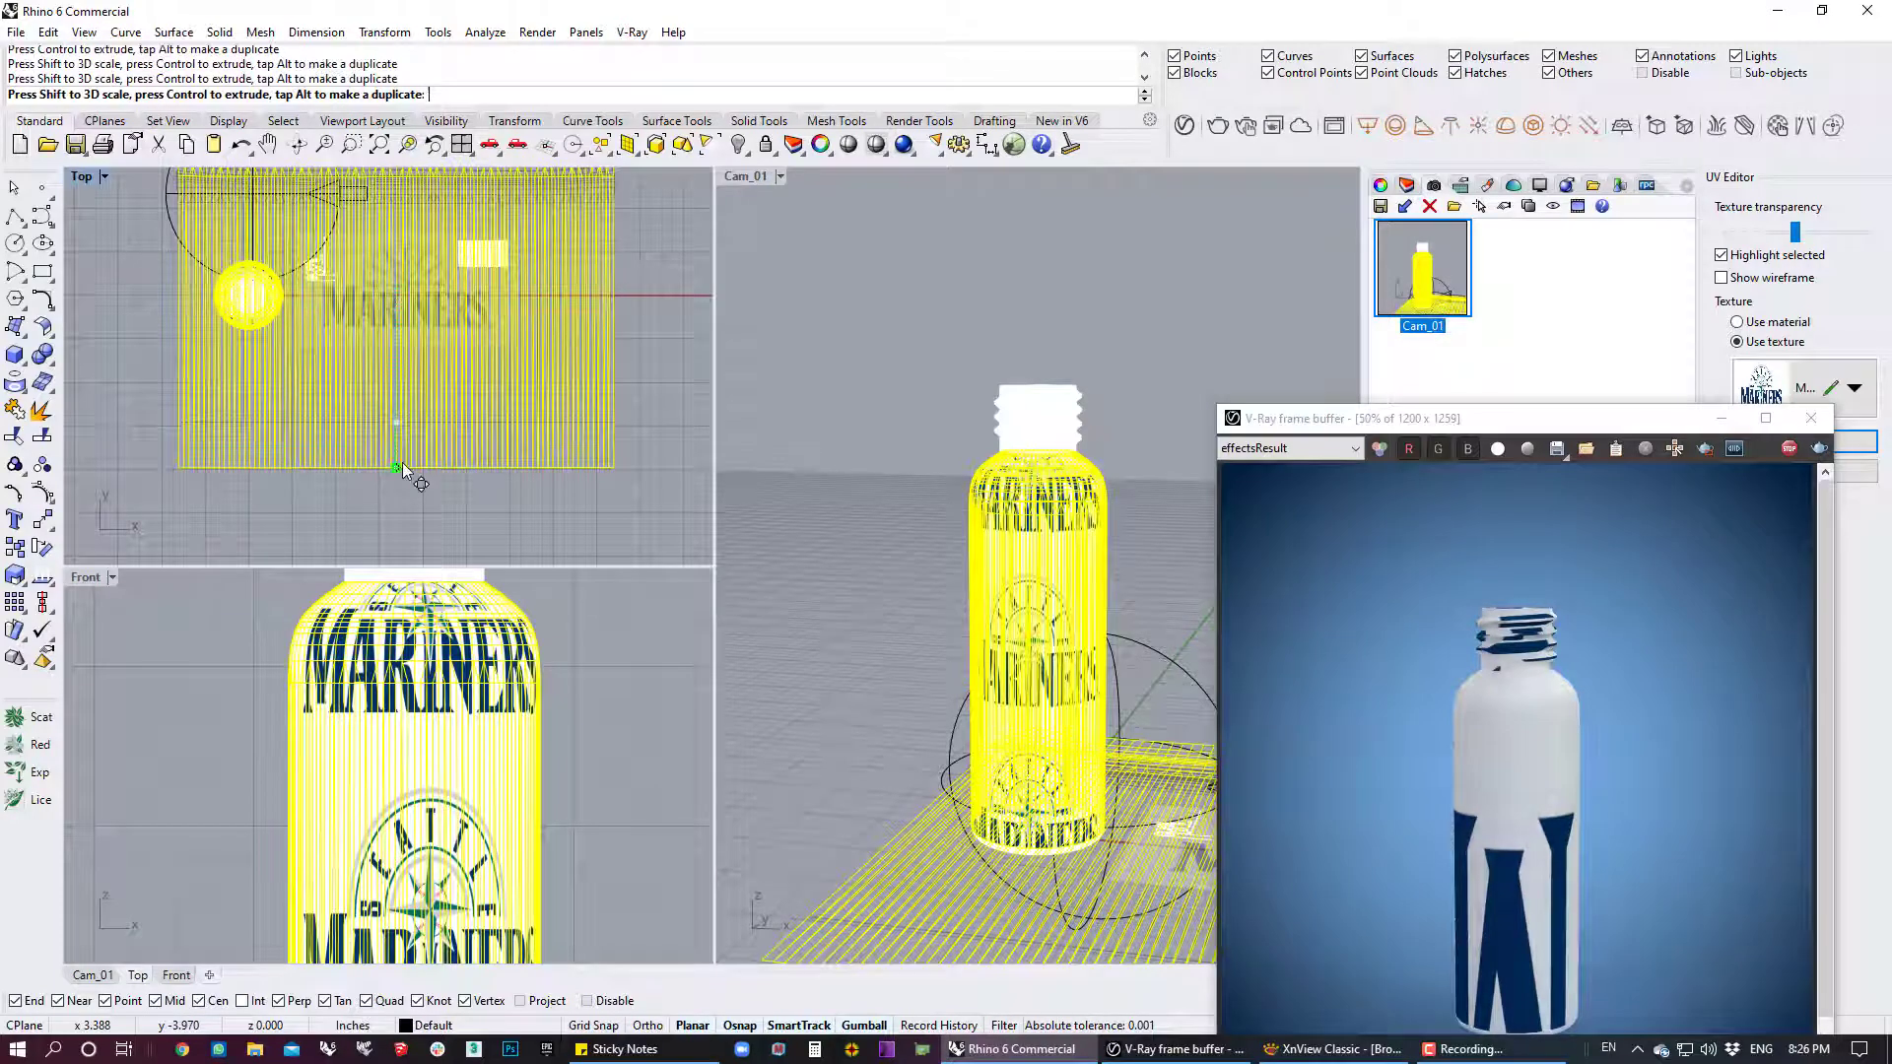
left_click_drag(844, 617, 857, 619)
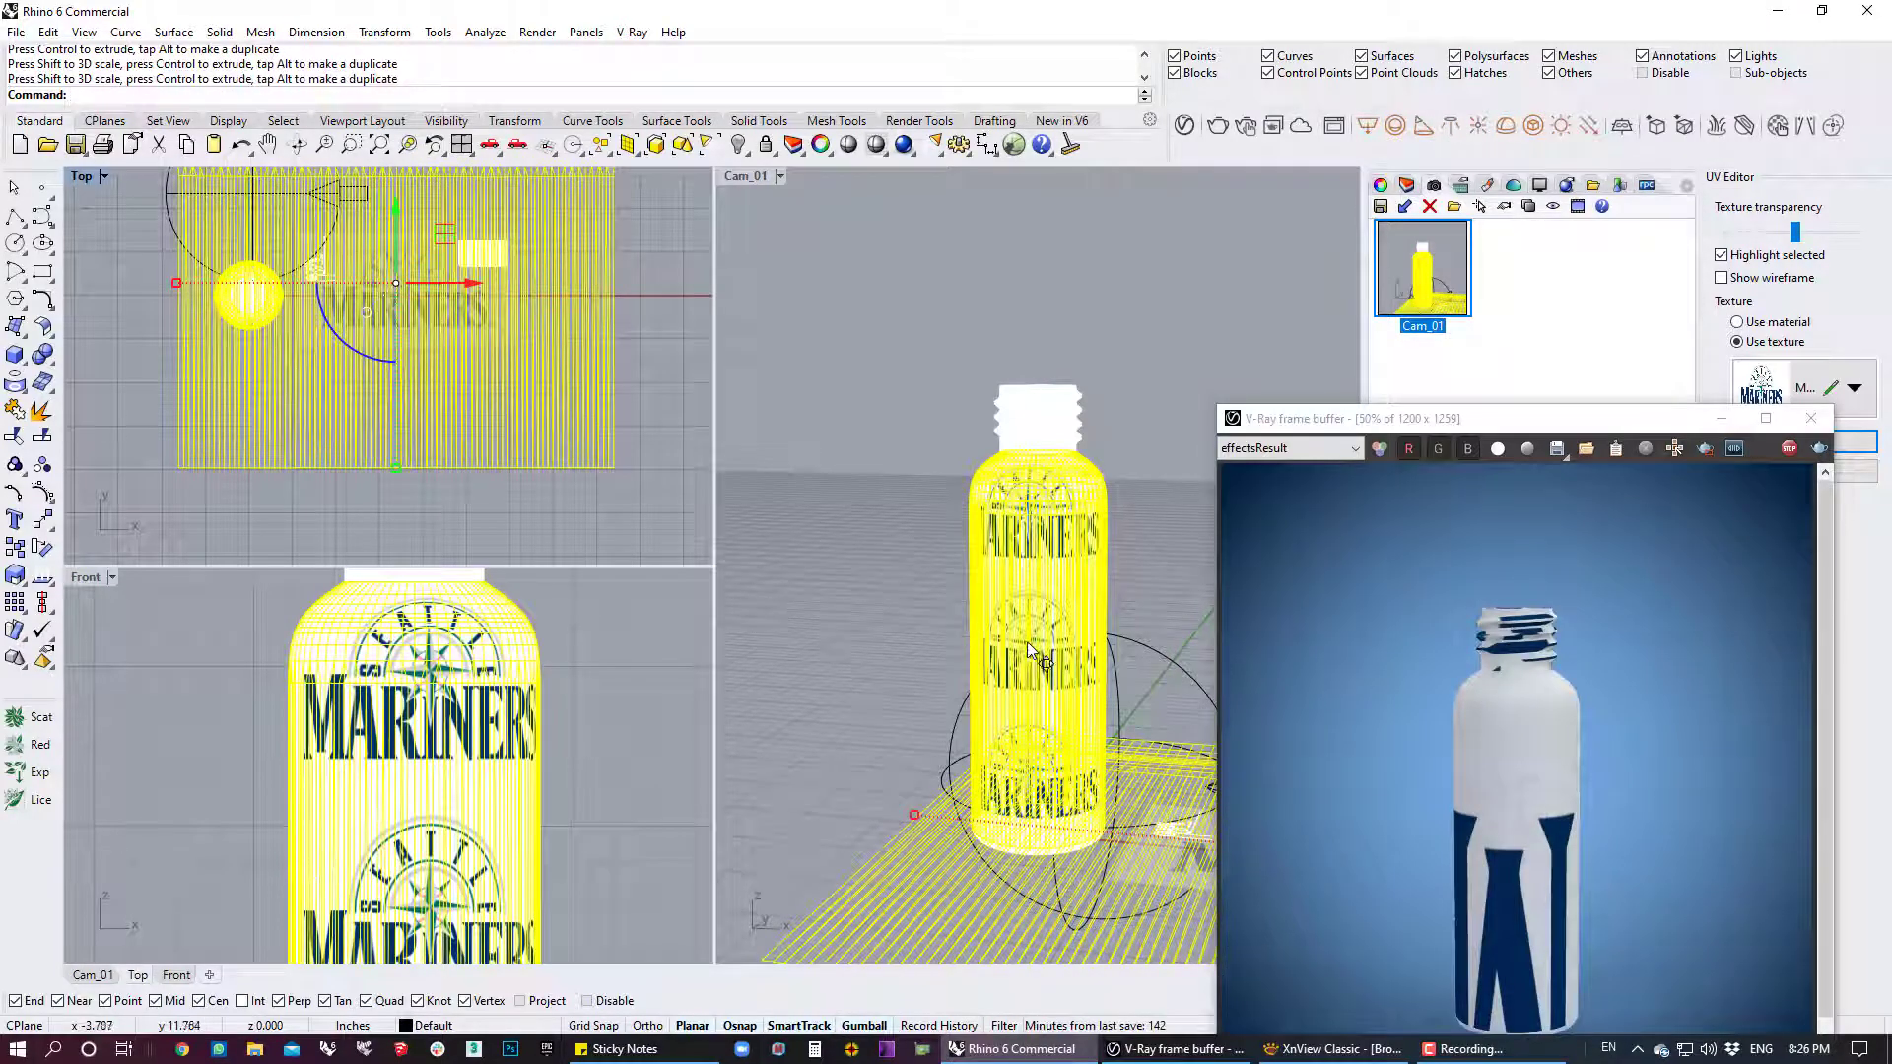
left_click(875, 575)
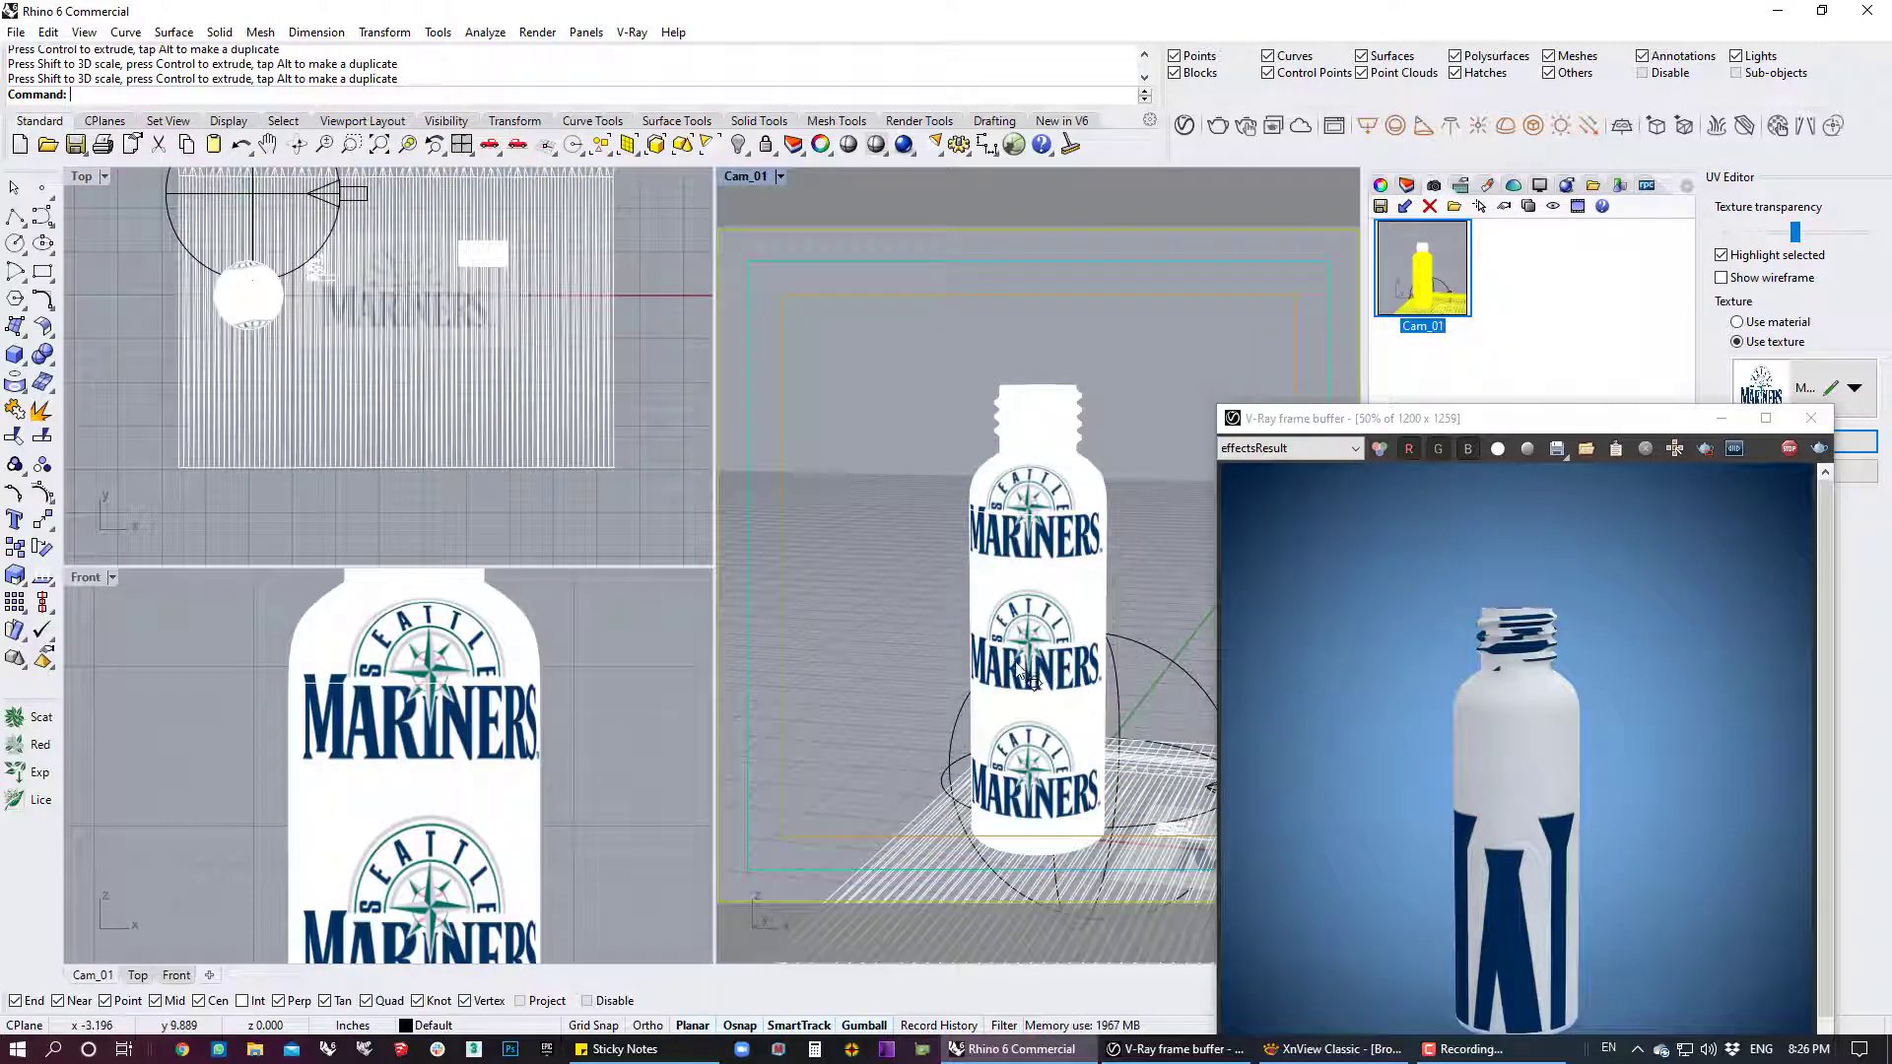
Stretch the outer-wall UV island a little more vertically to fine-tune the logo's proportions
left_click(441, 436)
left_click_drag(402, 480, 420, 493)
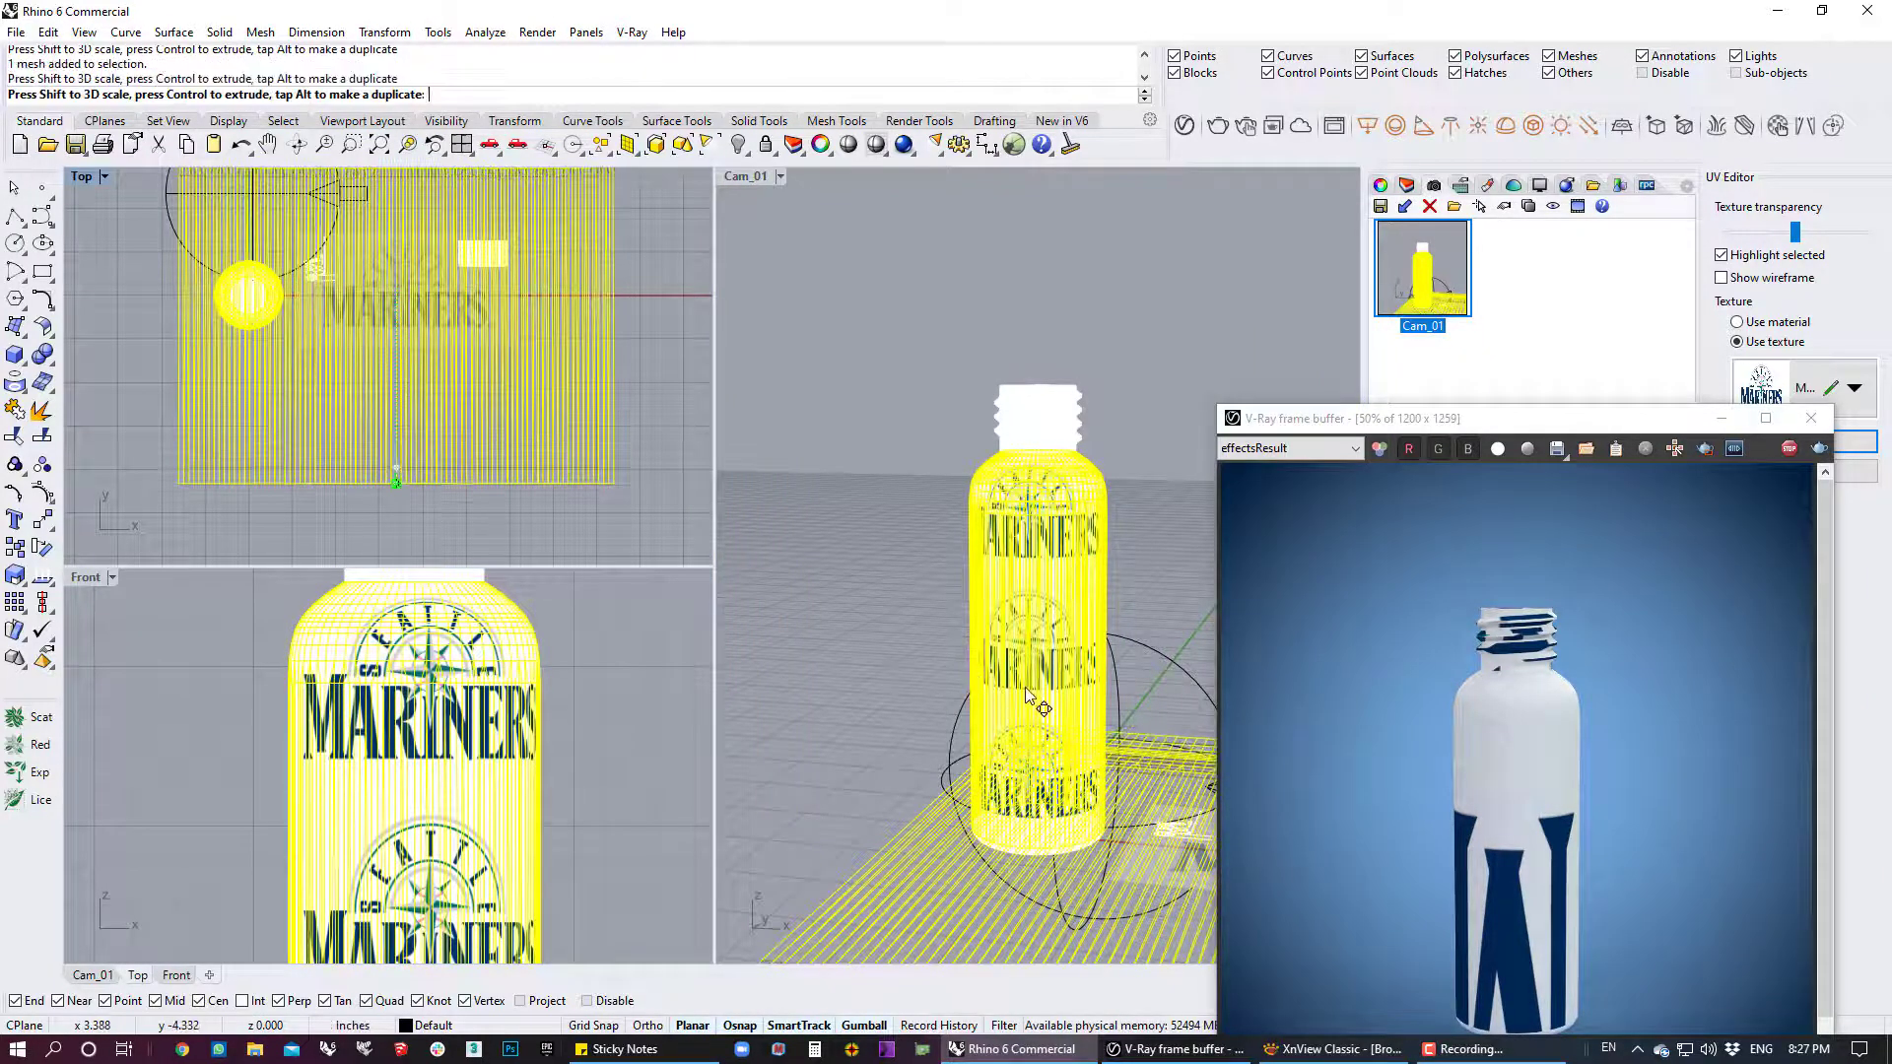
left_click(928, 629)
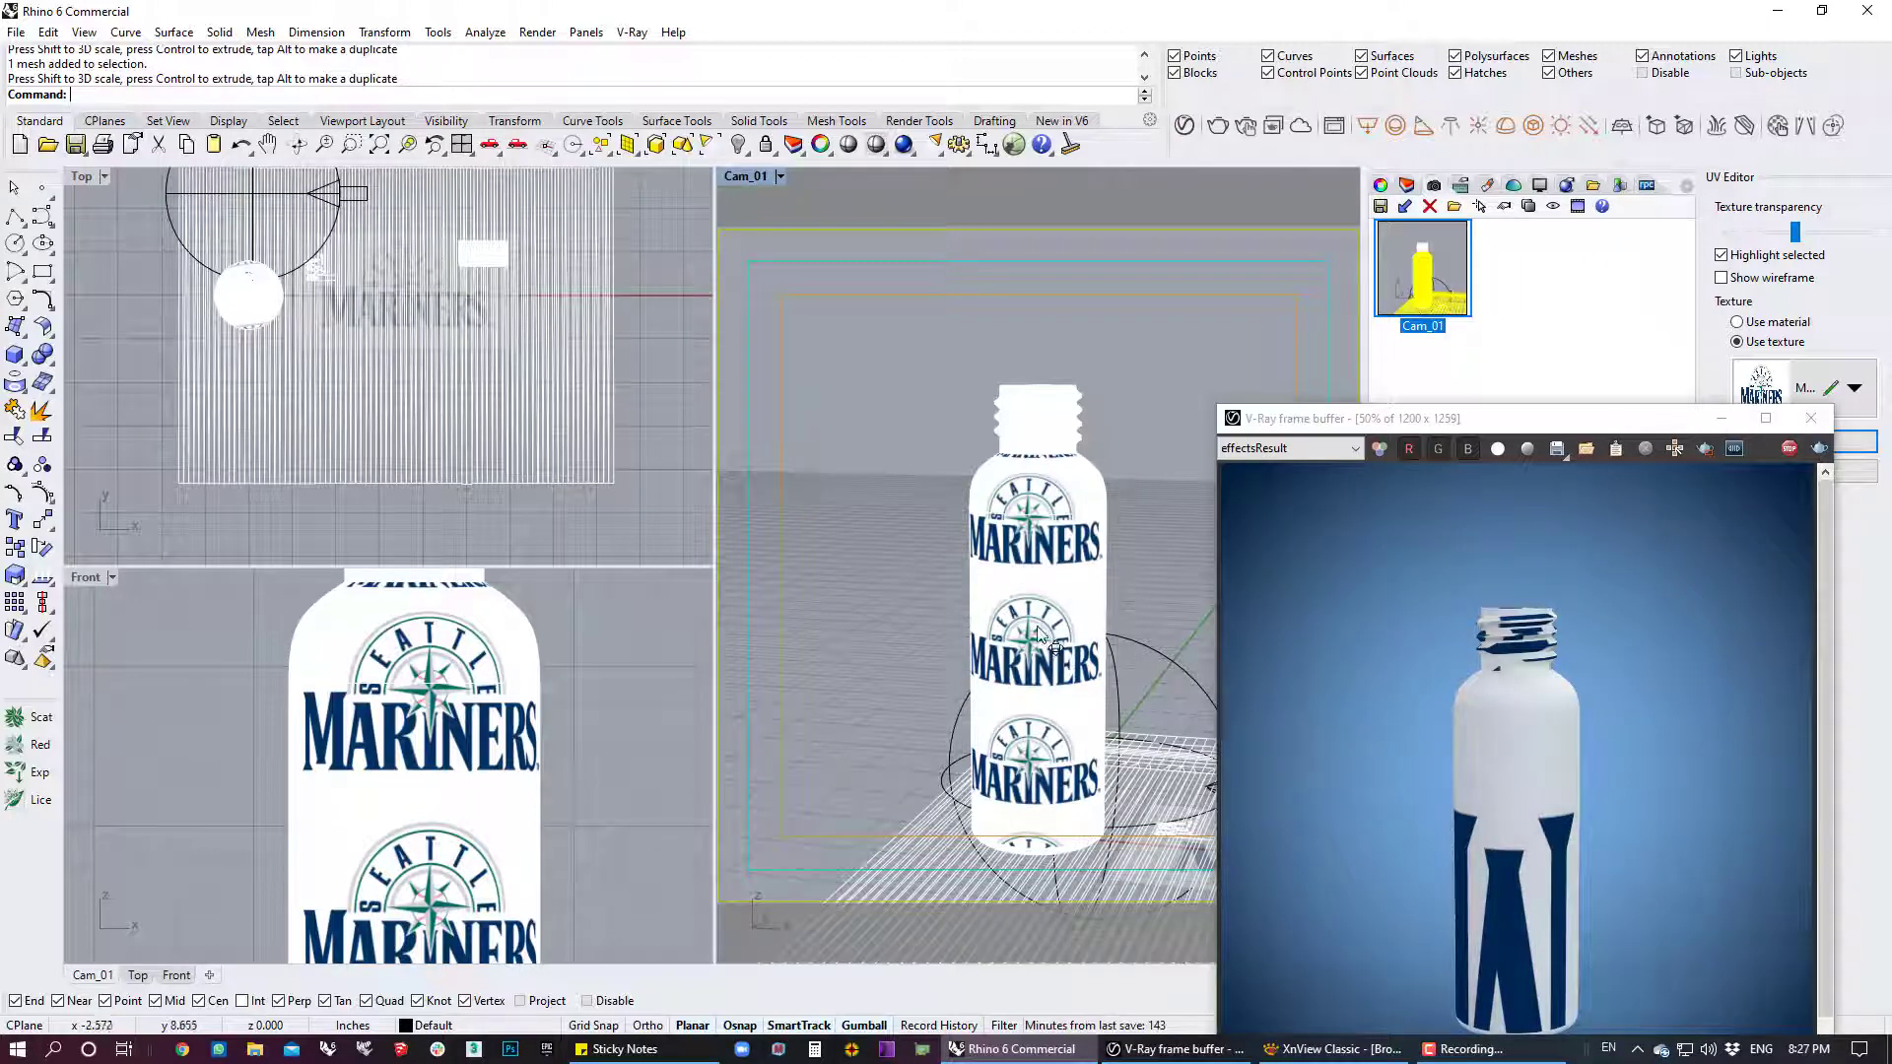
Examine how the outer-wall and small UV islands lie over the logo texture and how the logo maps onto the bottle
right_click_drag(464, 454, 455, 552)
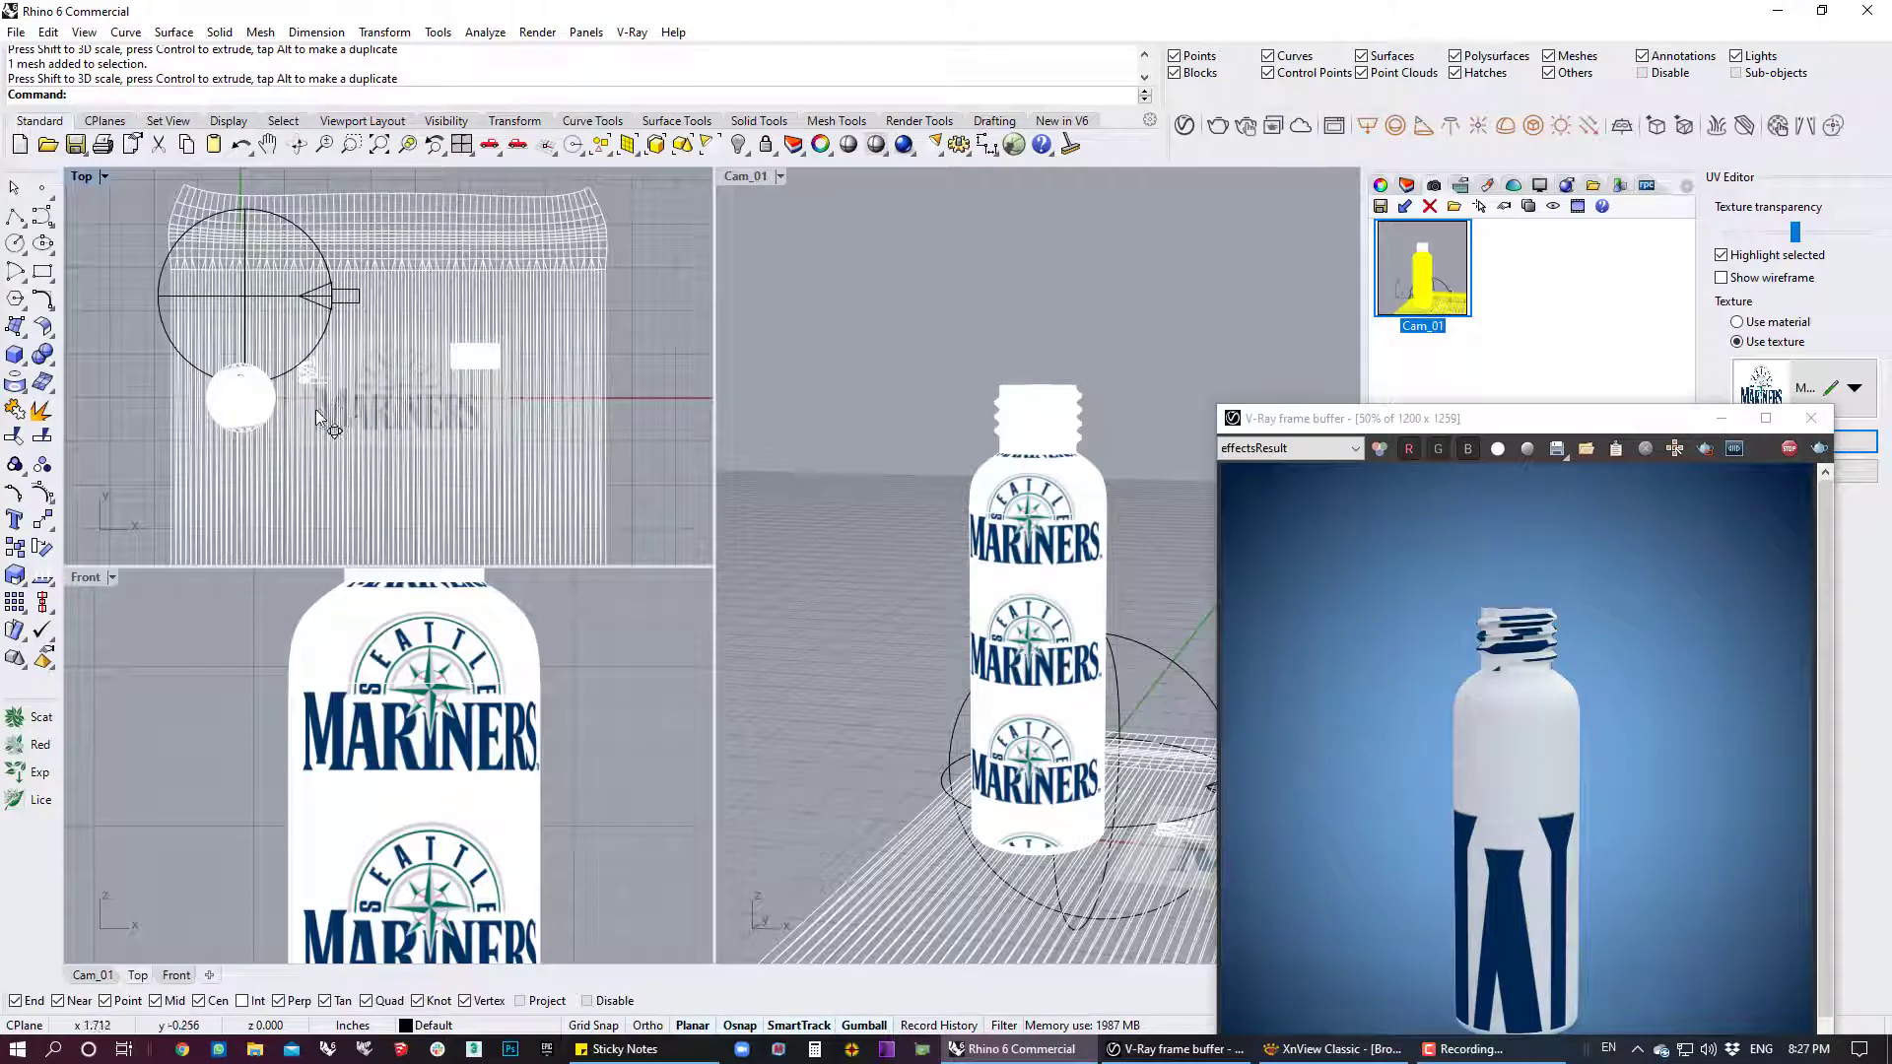
right_click_drag(361, 417, 367, 485)
scroll(370, 477, "up", 1)
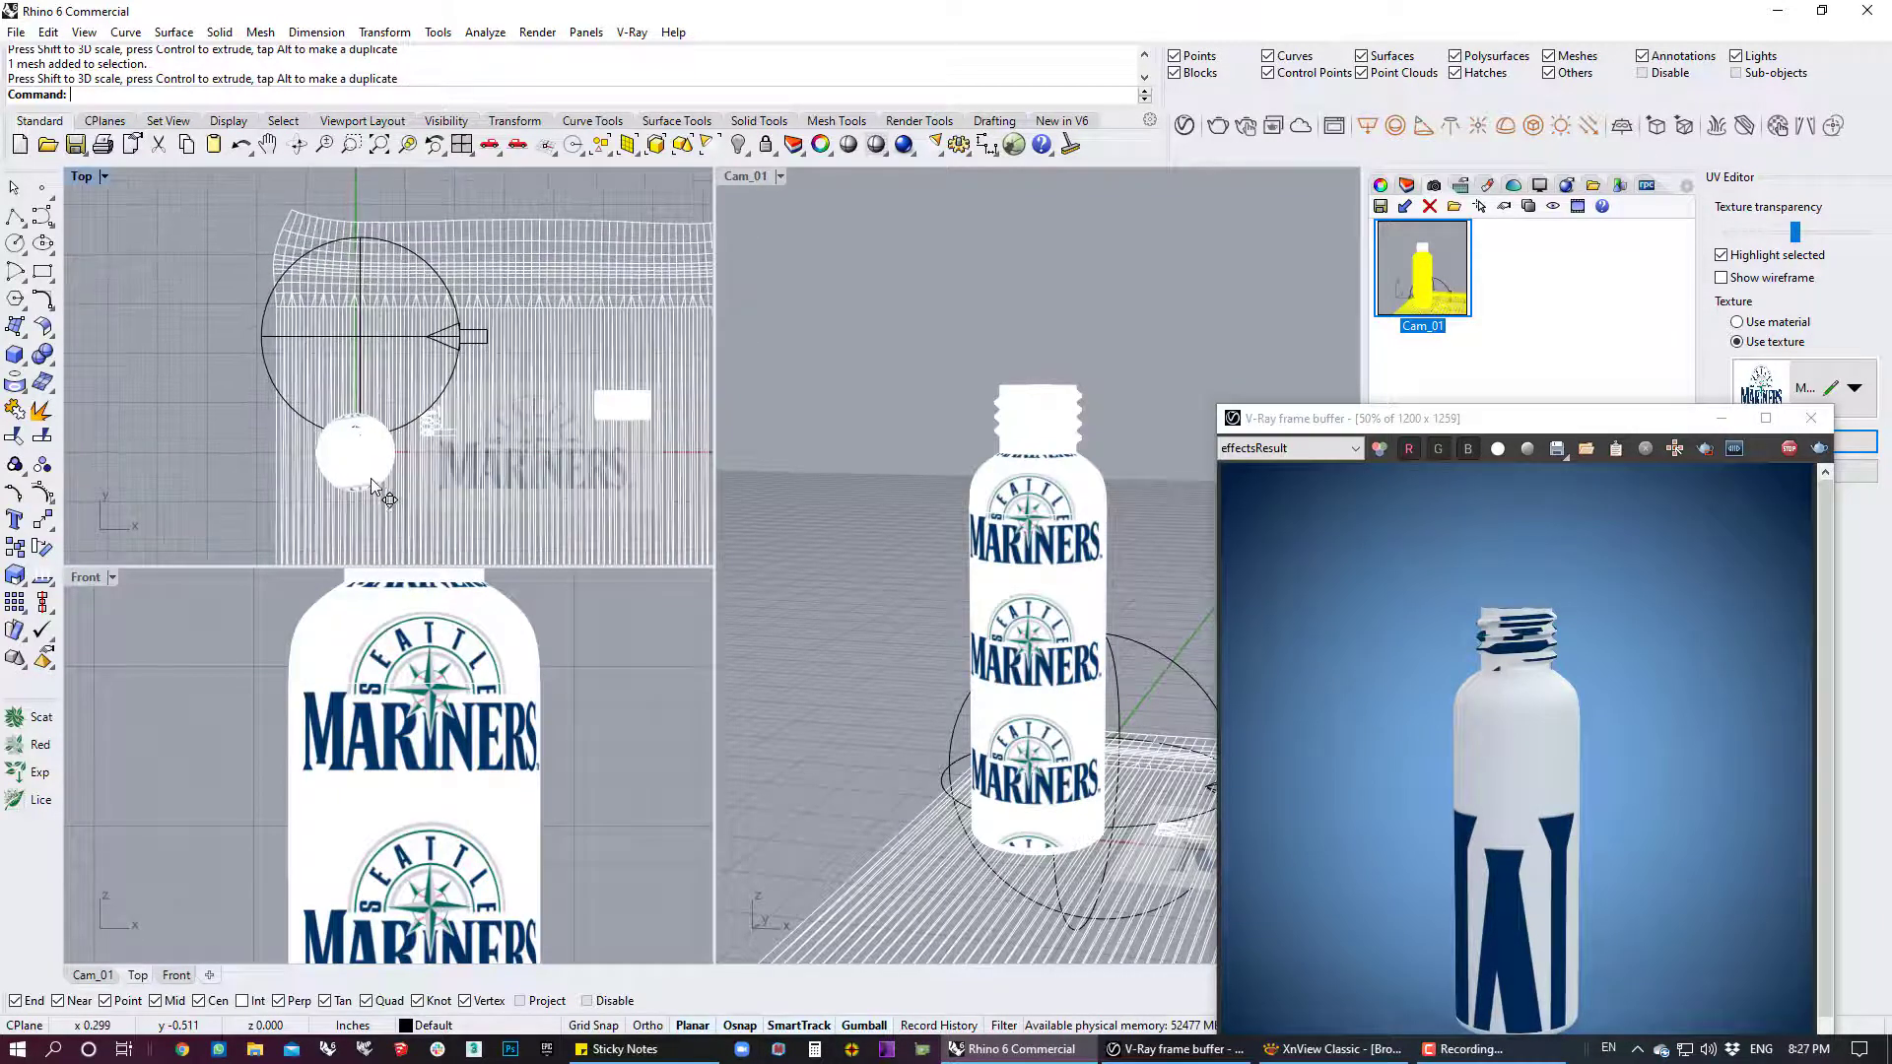
scroll(404, 418, "up", 2)
right_click_drag(544, 499, 474, 400)
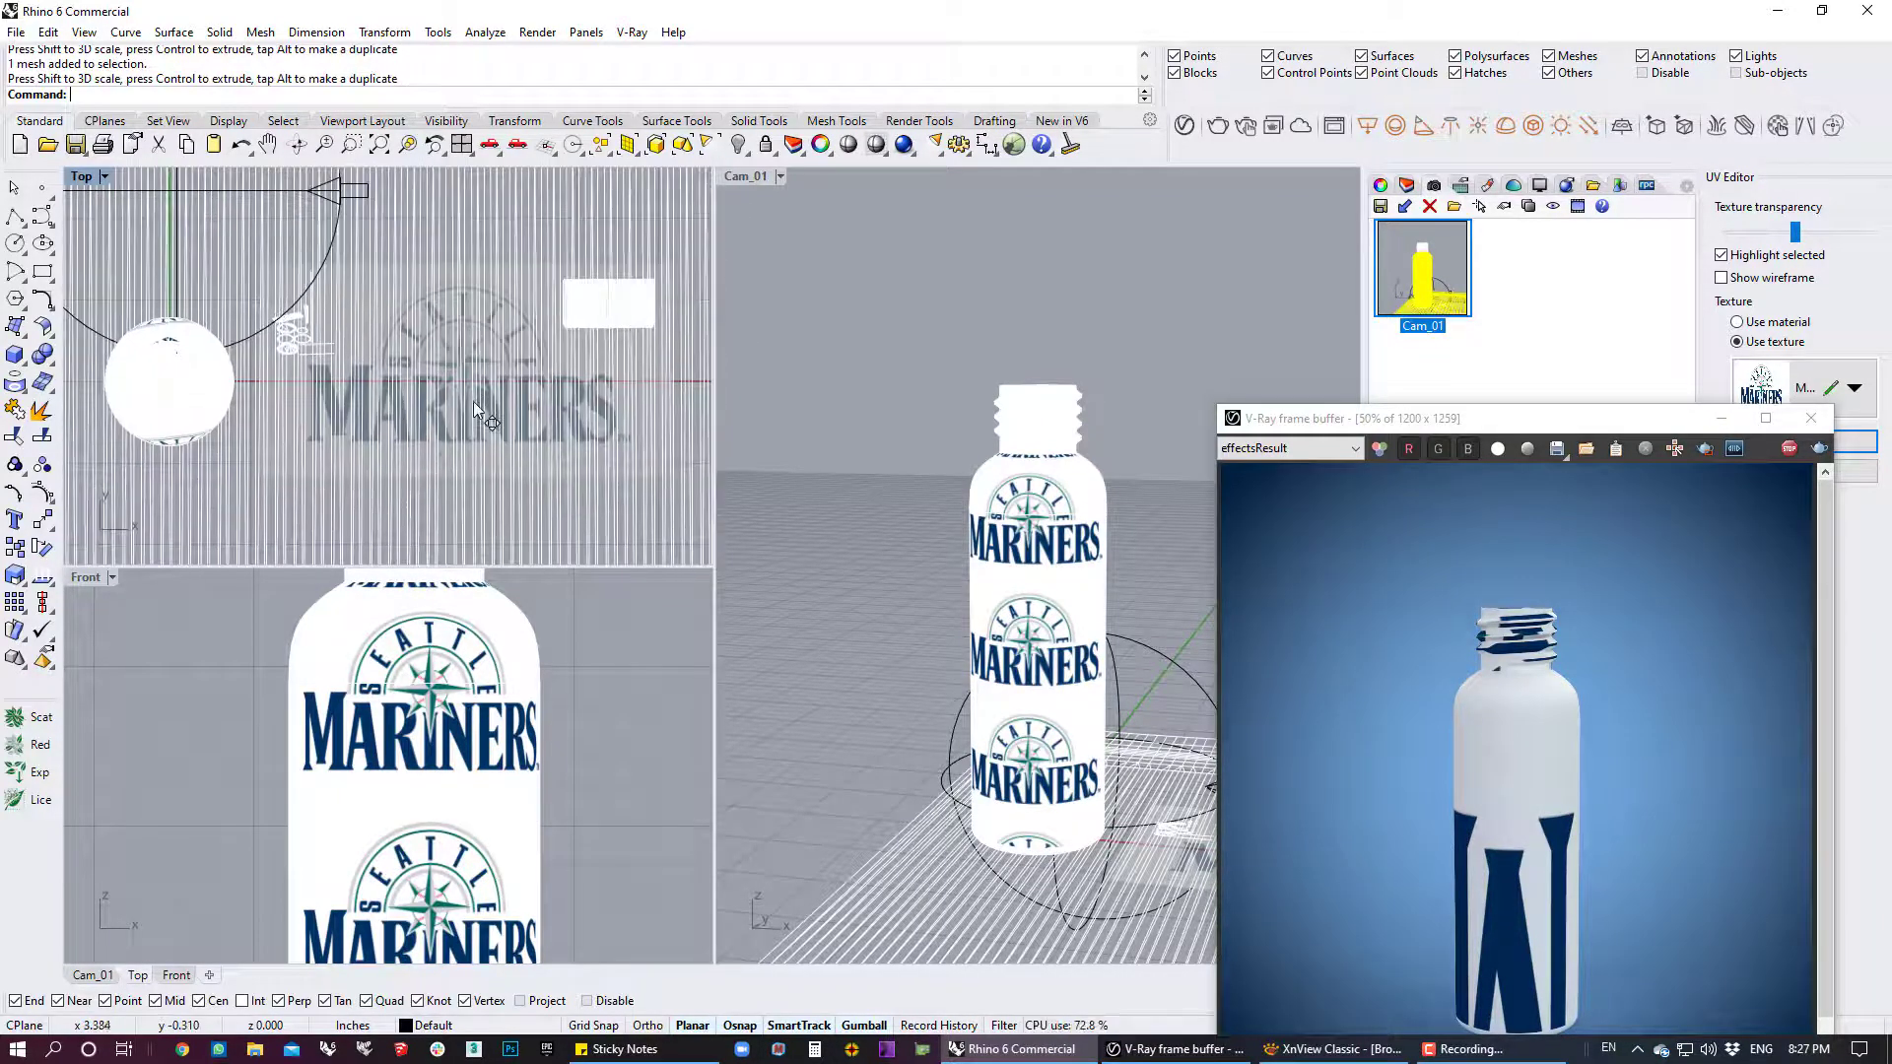
left_click(477, 269)
scroll(356, 397, "up", 1)
scroll(359, 398, "down", 1)
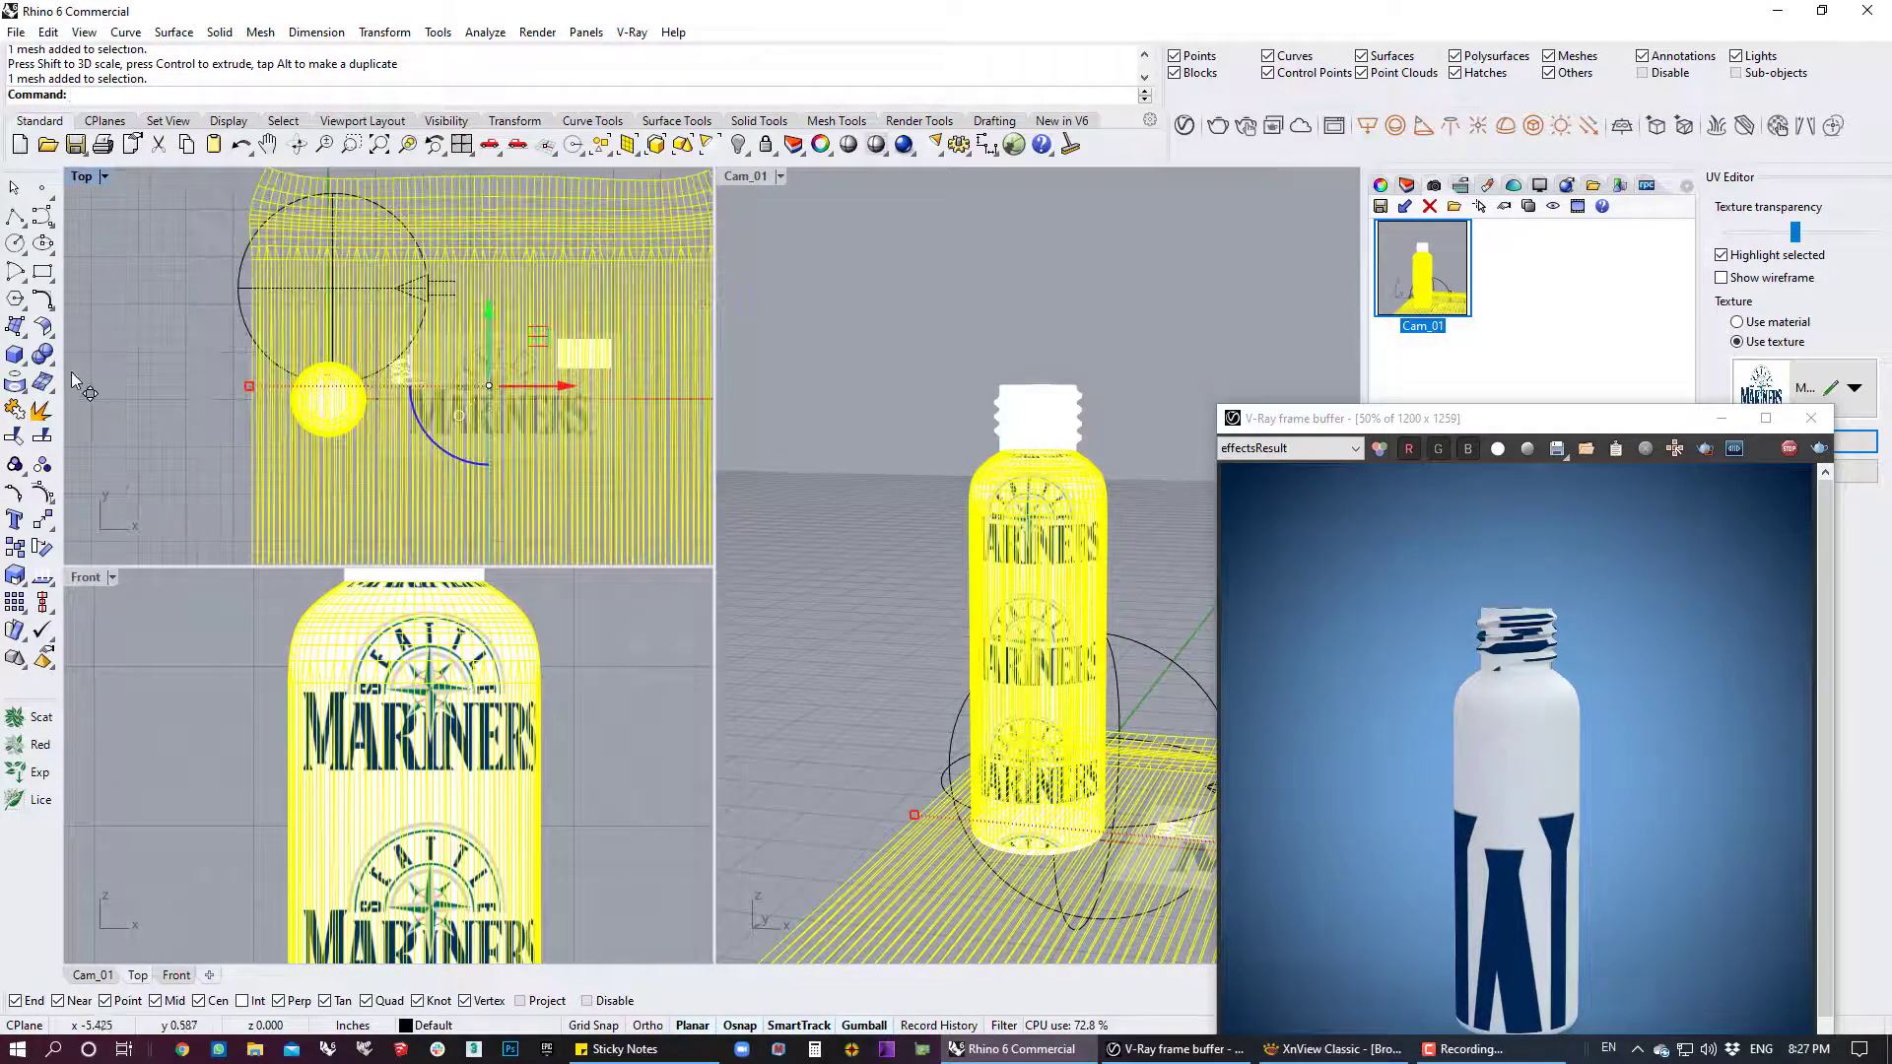
left_click(219, 375)
left_click(340, 367)
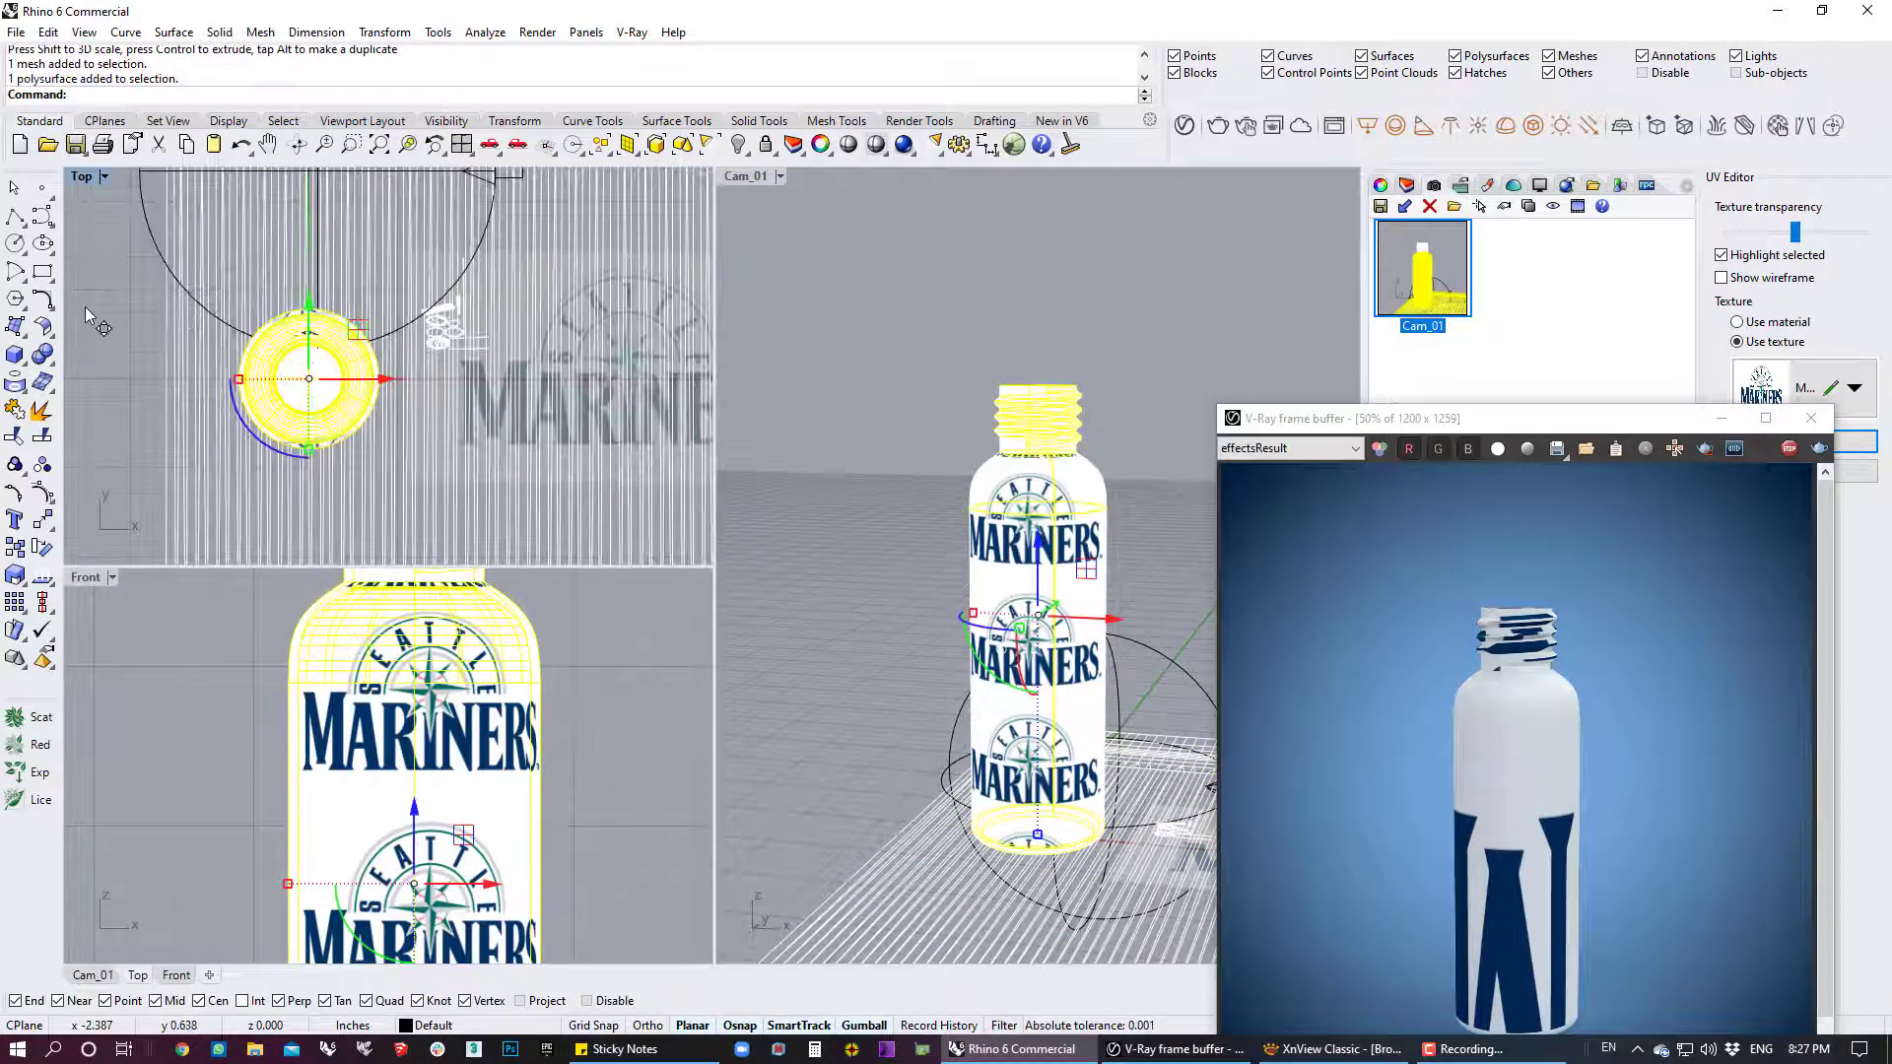
left_click(122, 275)
right_click_drag(481, 412, 499, 378)
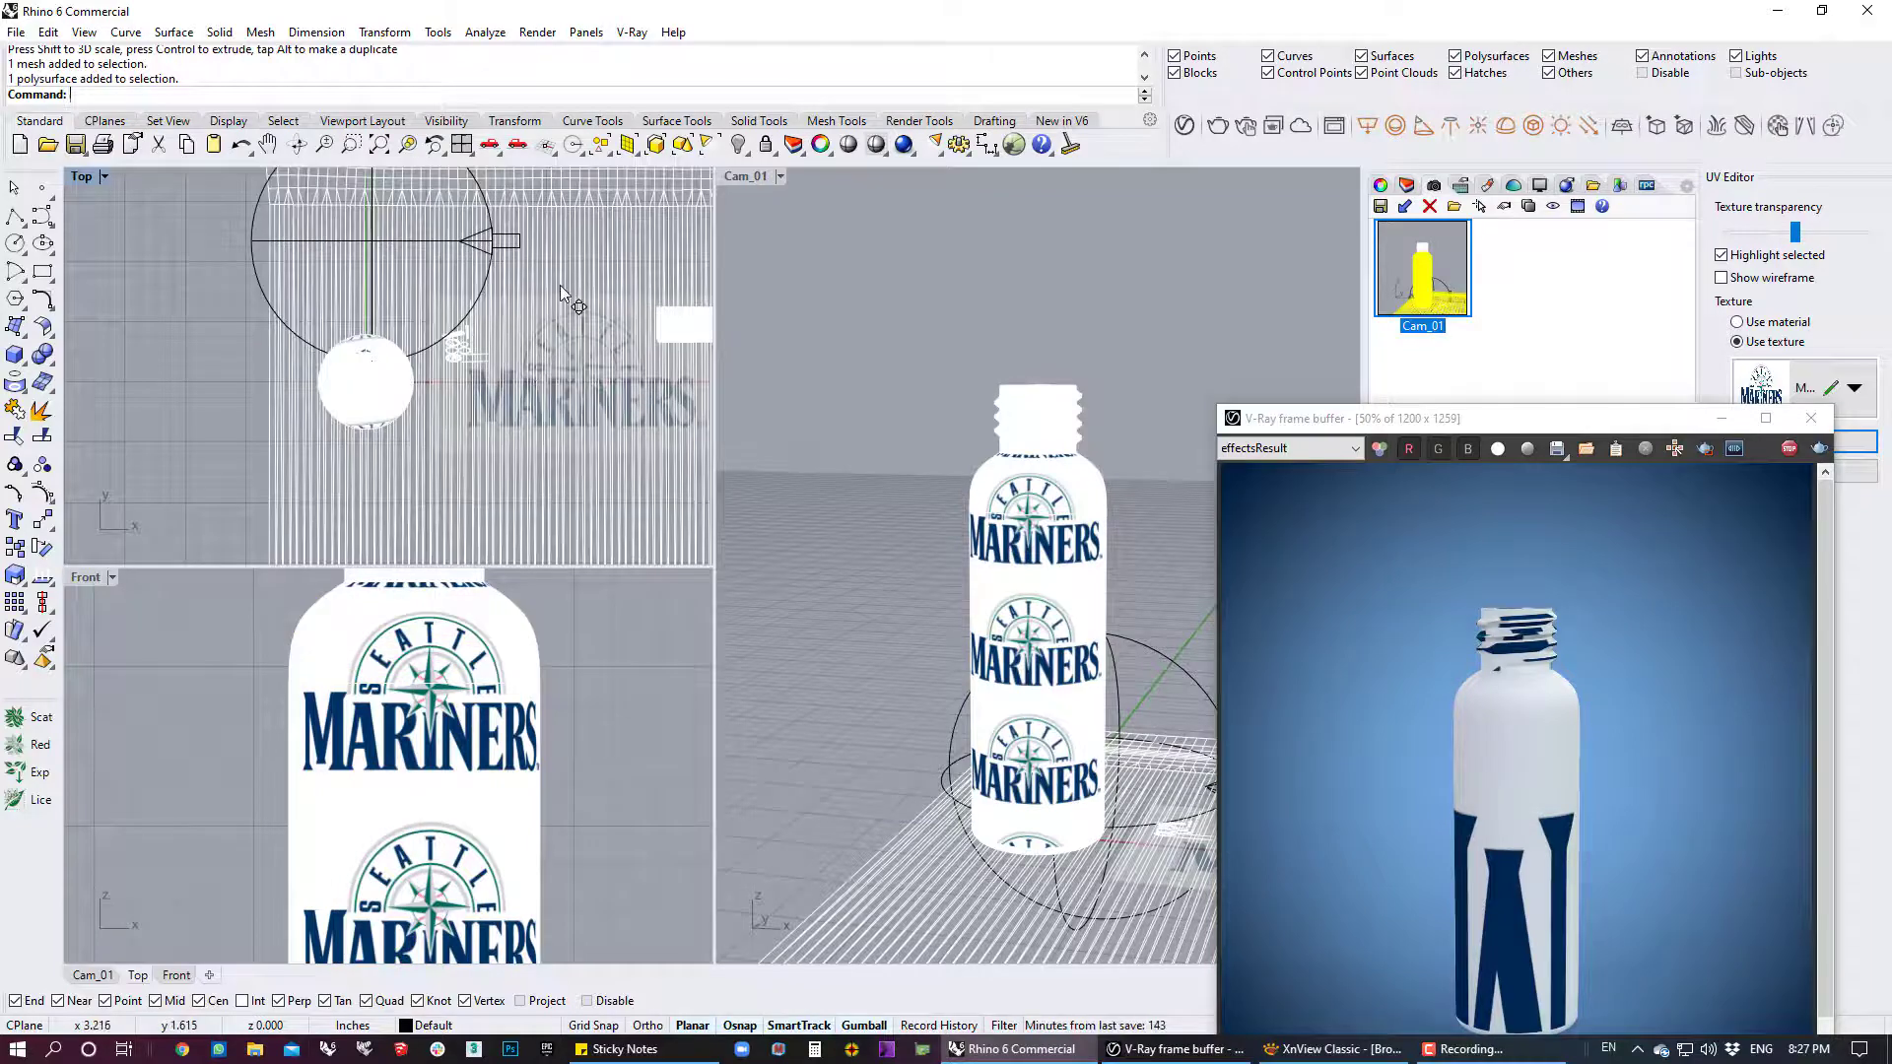
left_click(498, 443)
scroll(498, 449, "up", 2)
scroll(490, 399, "up", 2)
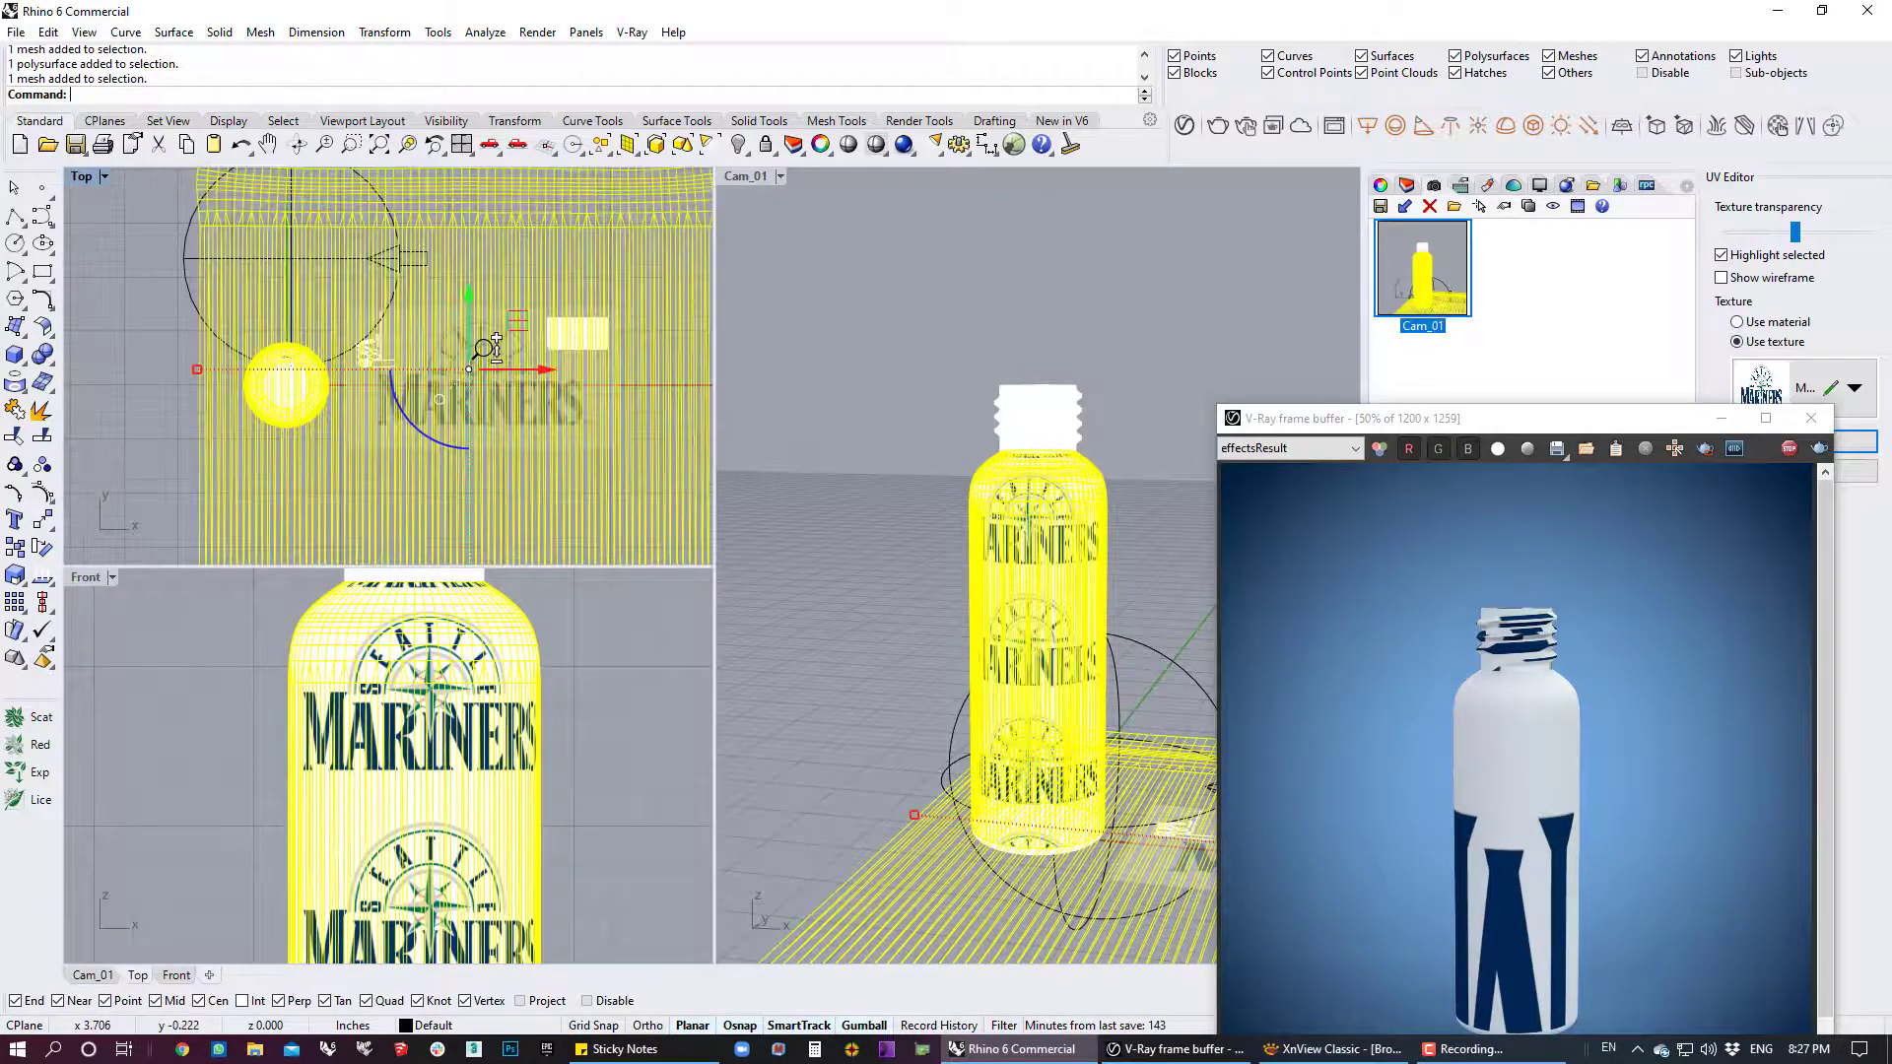
scroll(483, 295, "down", 2)
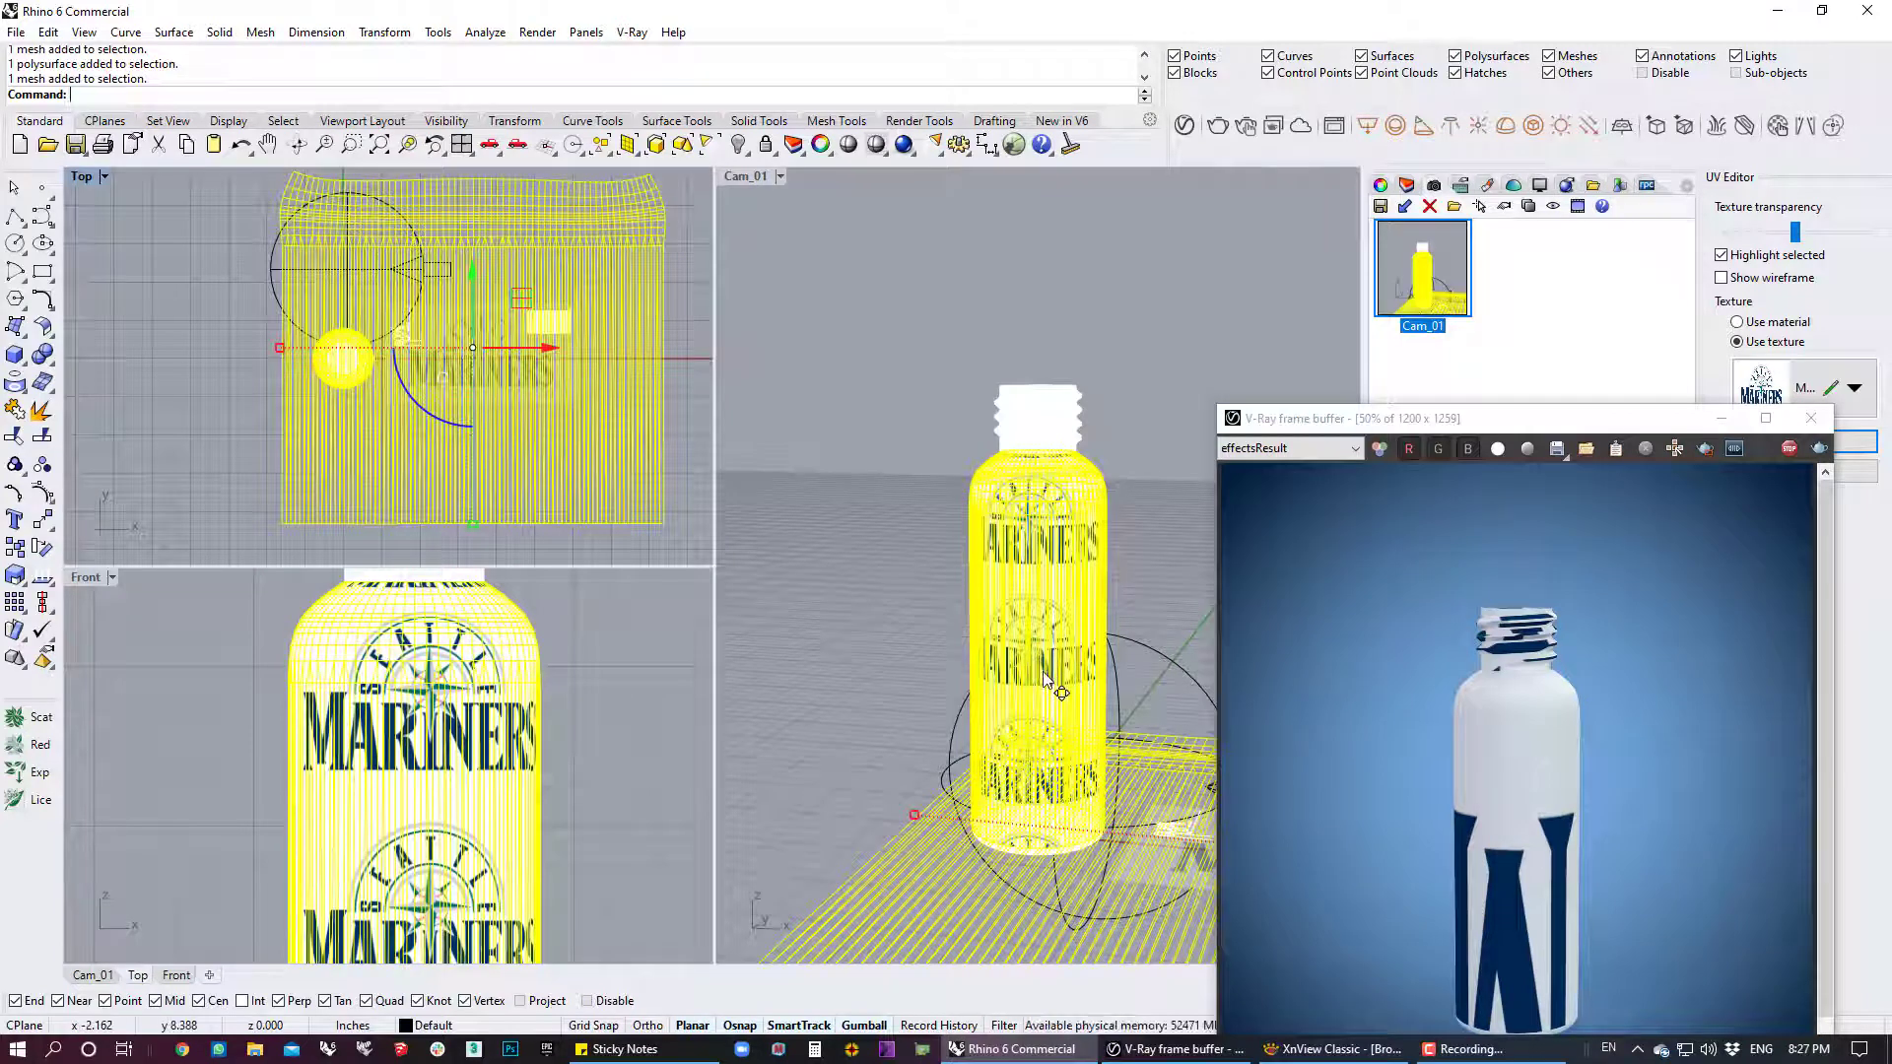
left_click(859, 619)
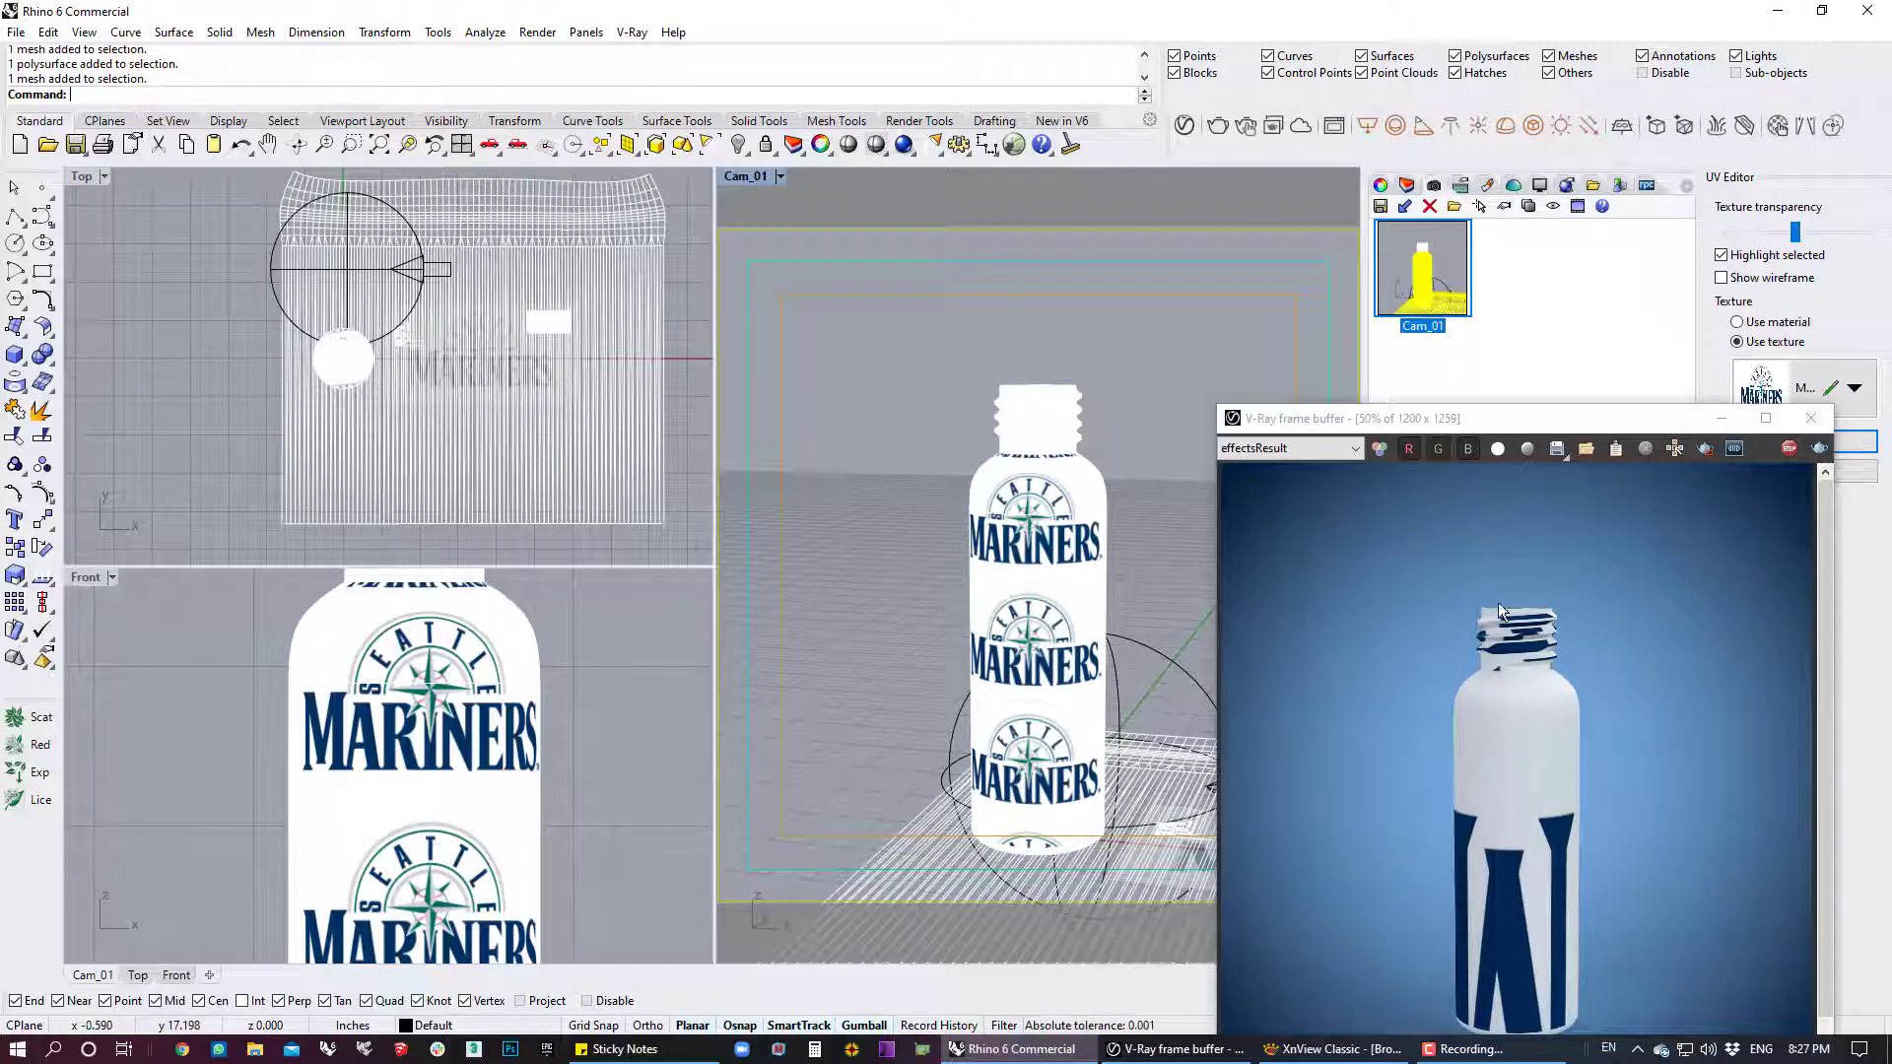
Apply the UV Editor changes to the bottle and move the frame buffer clear of the Cam_01 view
left_click_drag(1527, 419, 1116, 334)
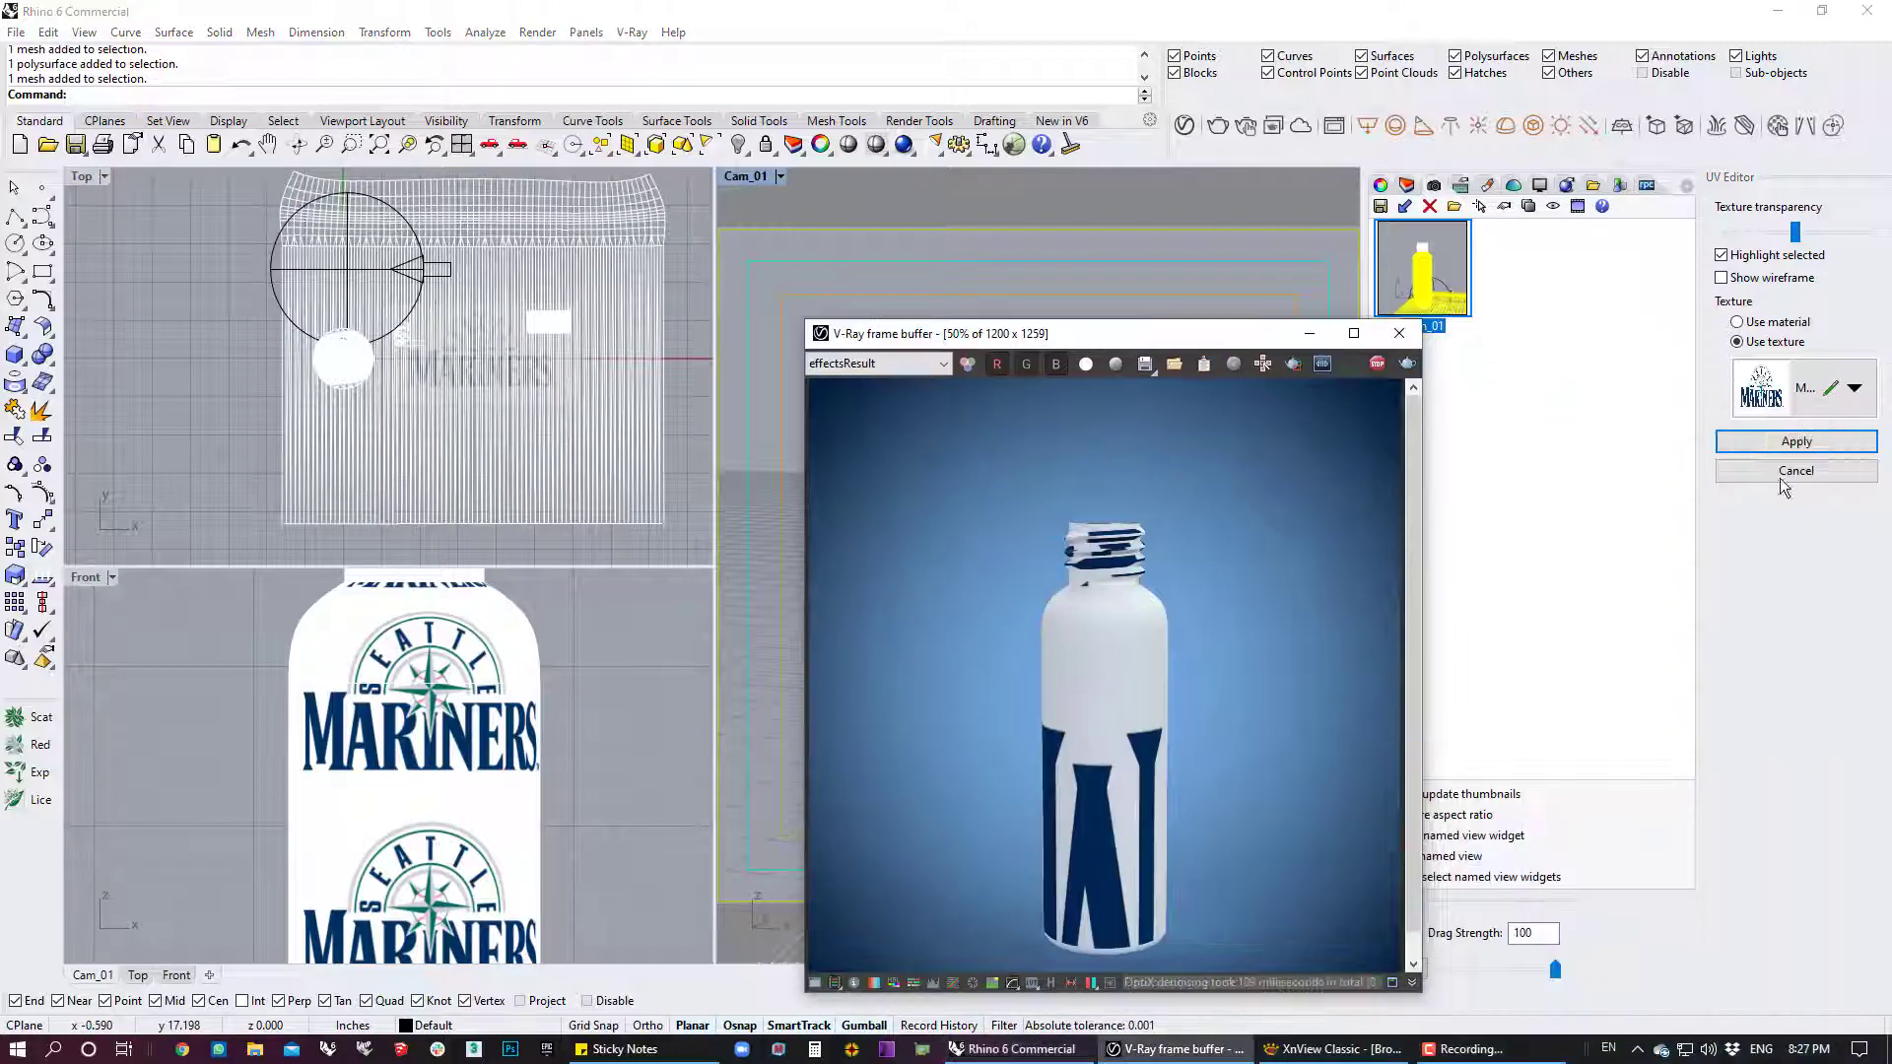
left_click(1819, 442)
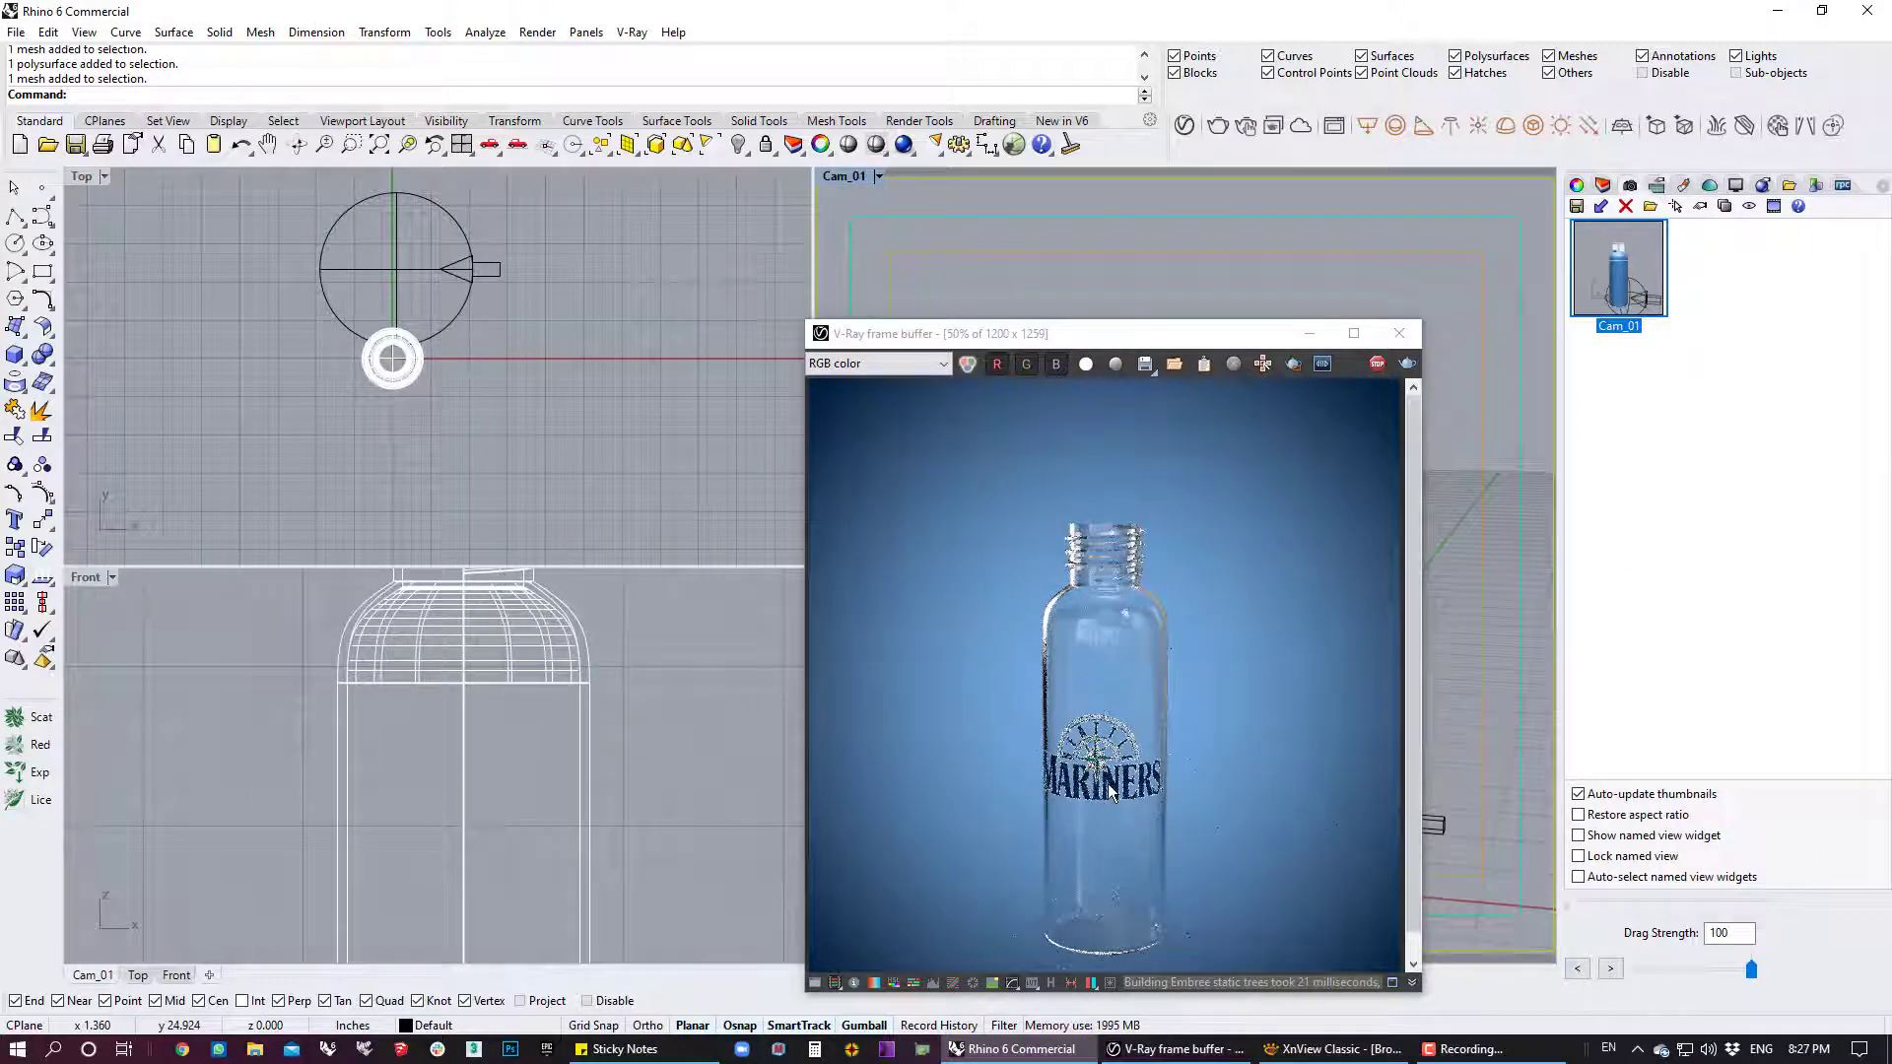
mouse_move(1123, 341)
left_mouse_down()
mouse_move(470, 274)
mouse_move(481, 191)
left_mouse_up()
Inspect the decal from other angles, unisolate the hidden pump parts and restore the Cam_01 named view
right_click_drag(1210, 576, 1281, 572)
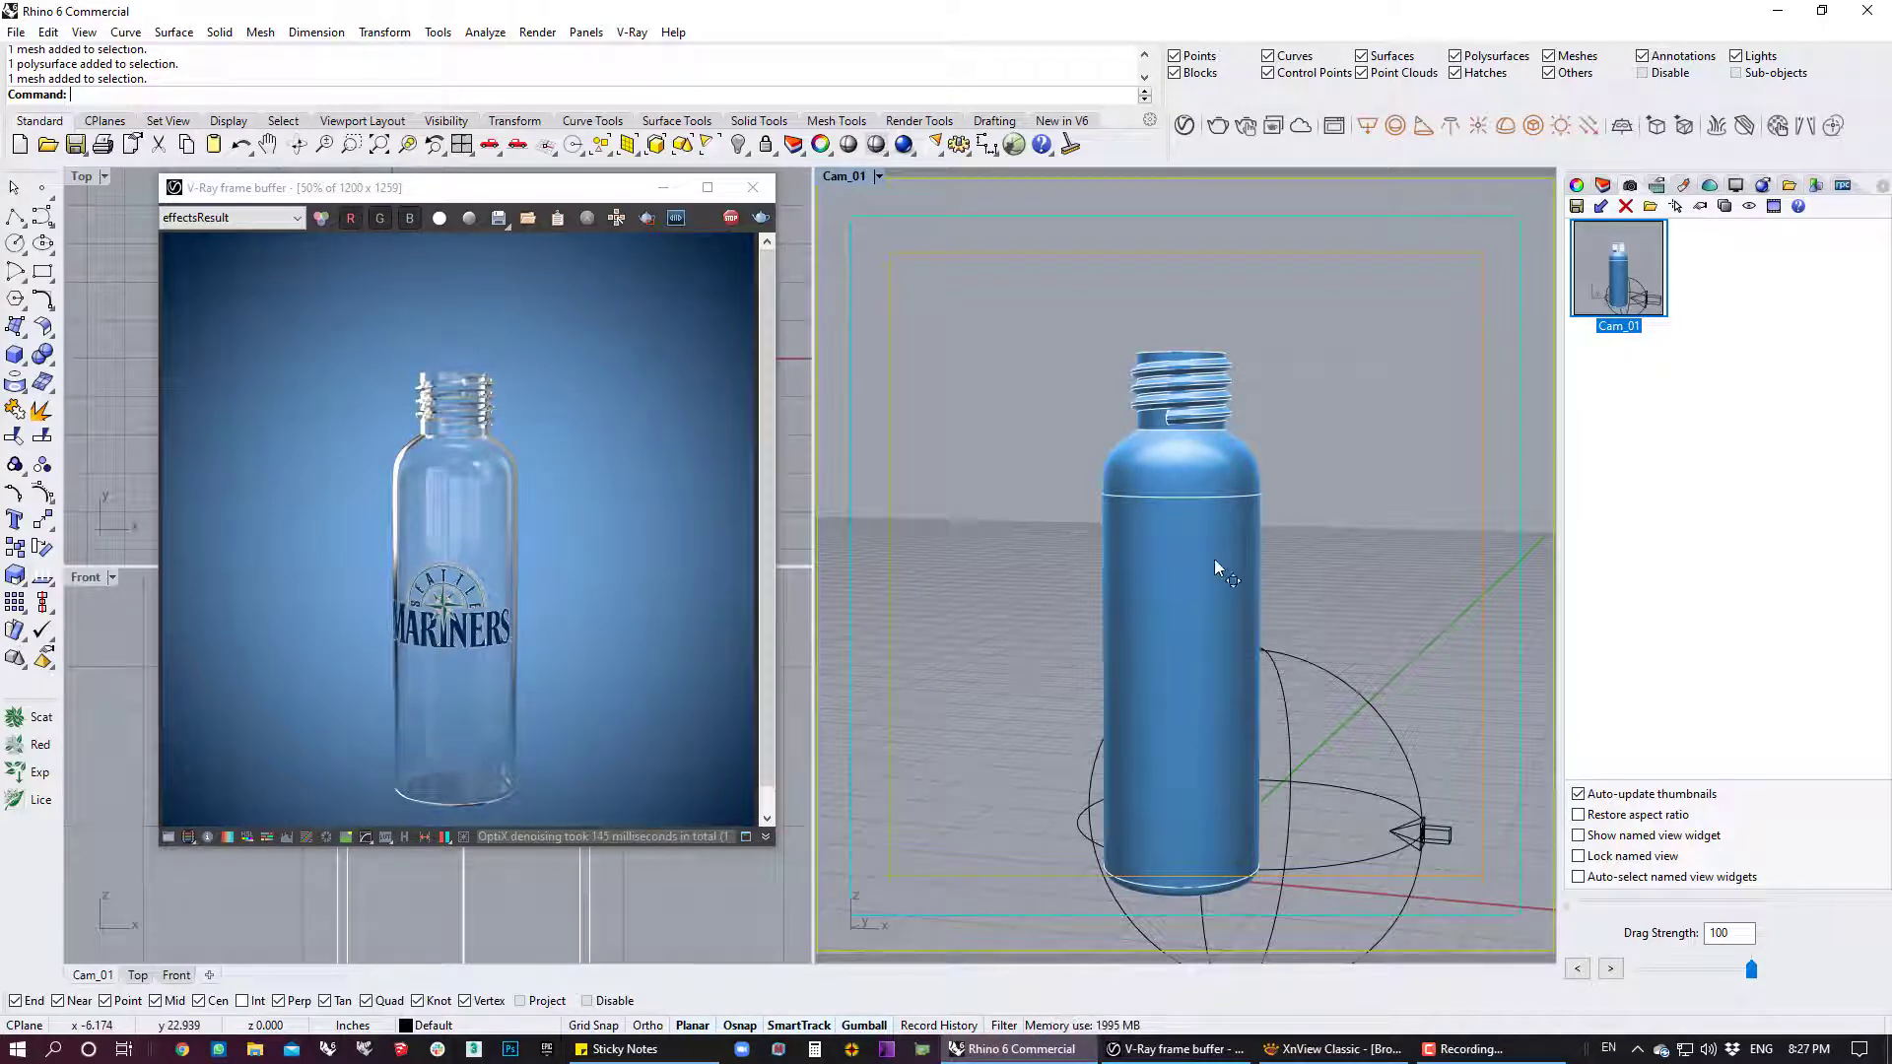
scroll(1216, 571, "up", 4)
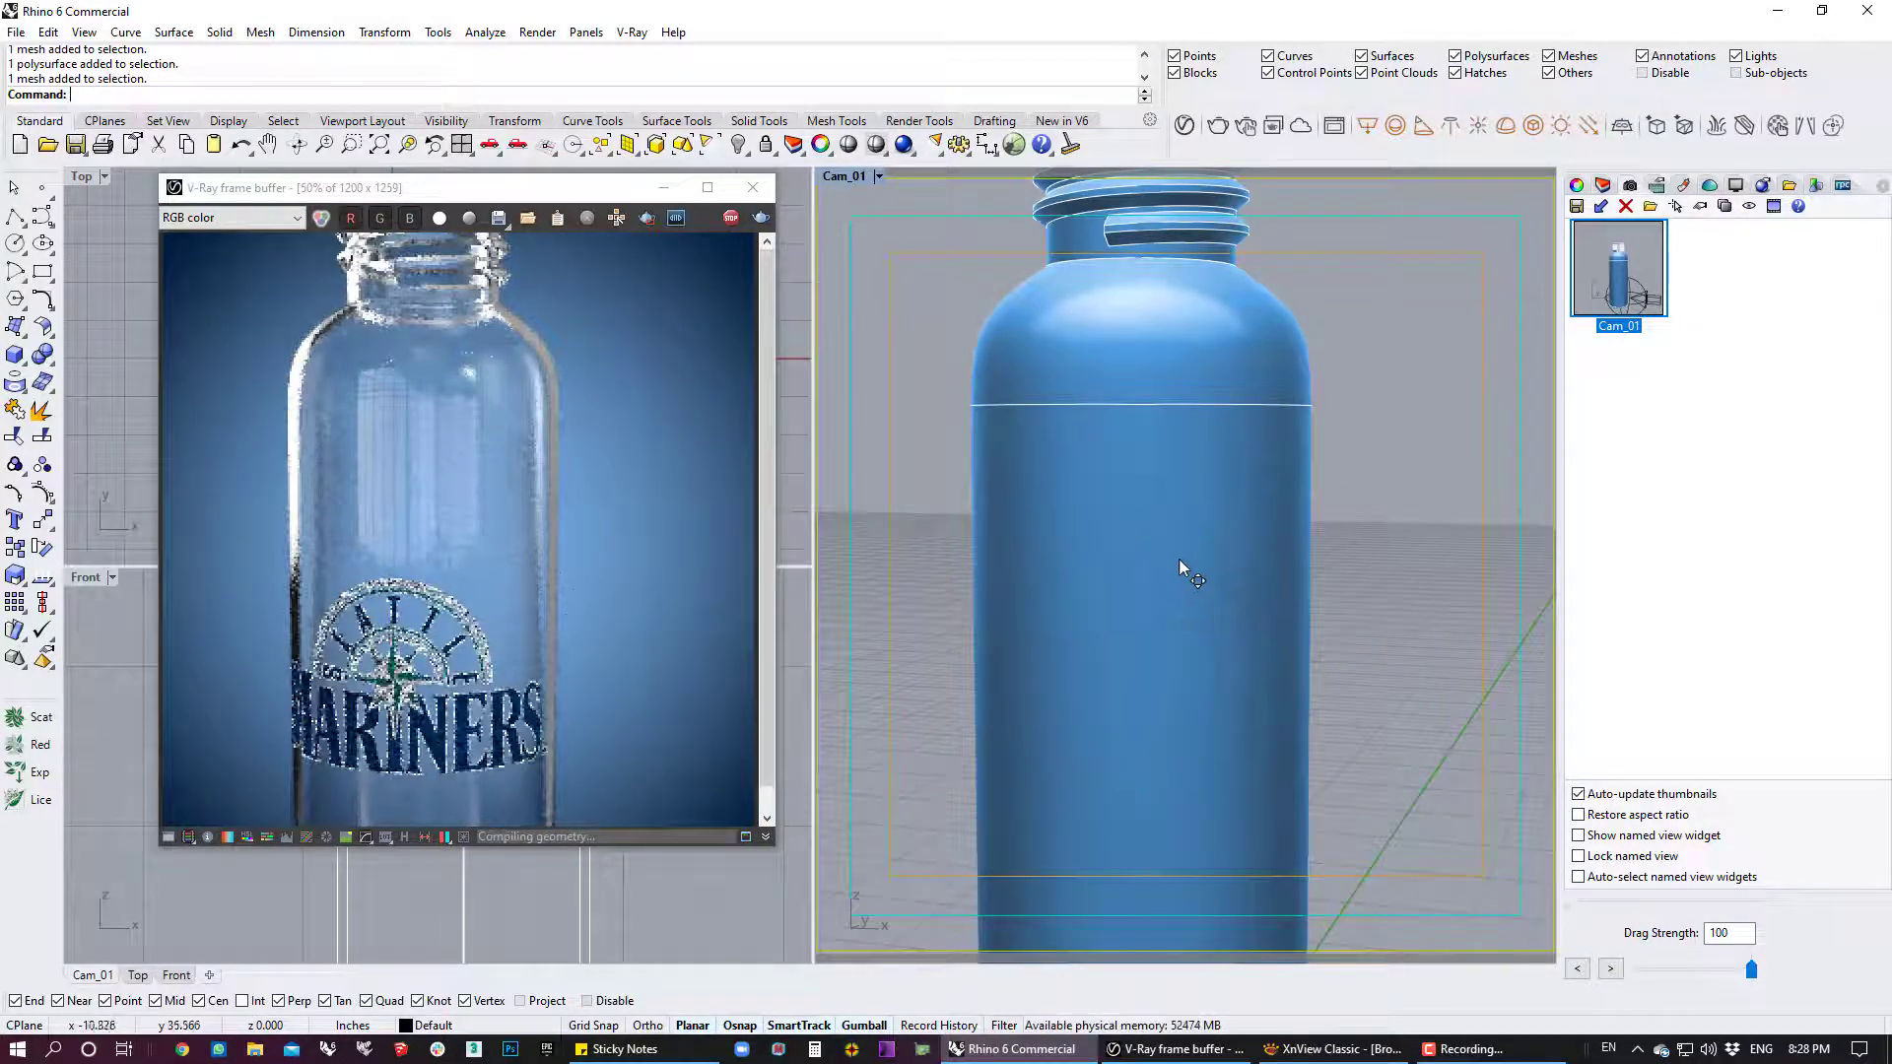
scroll(1143, 528, "down", 5)
right_click_drag(1173, 554, 1074, 631)
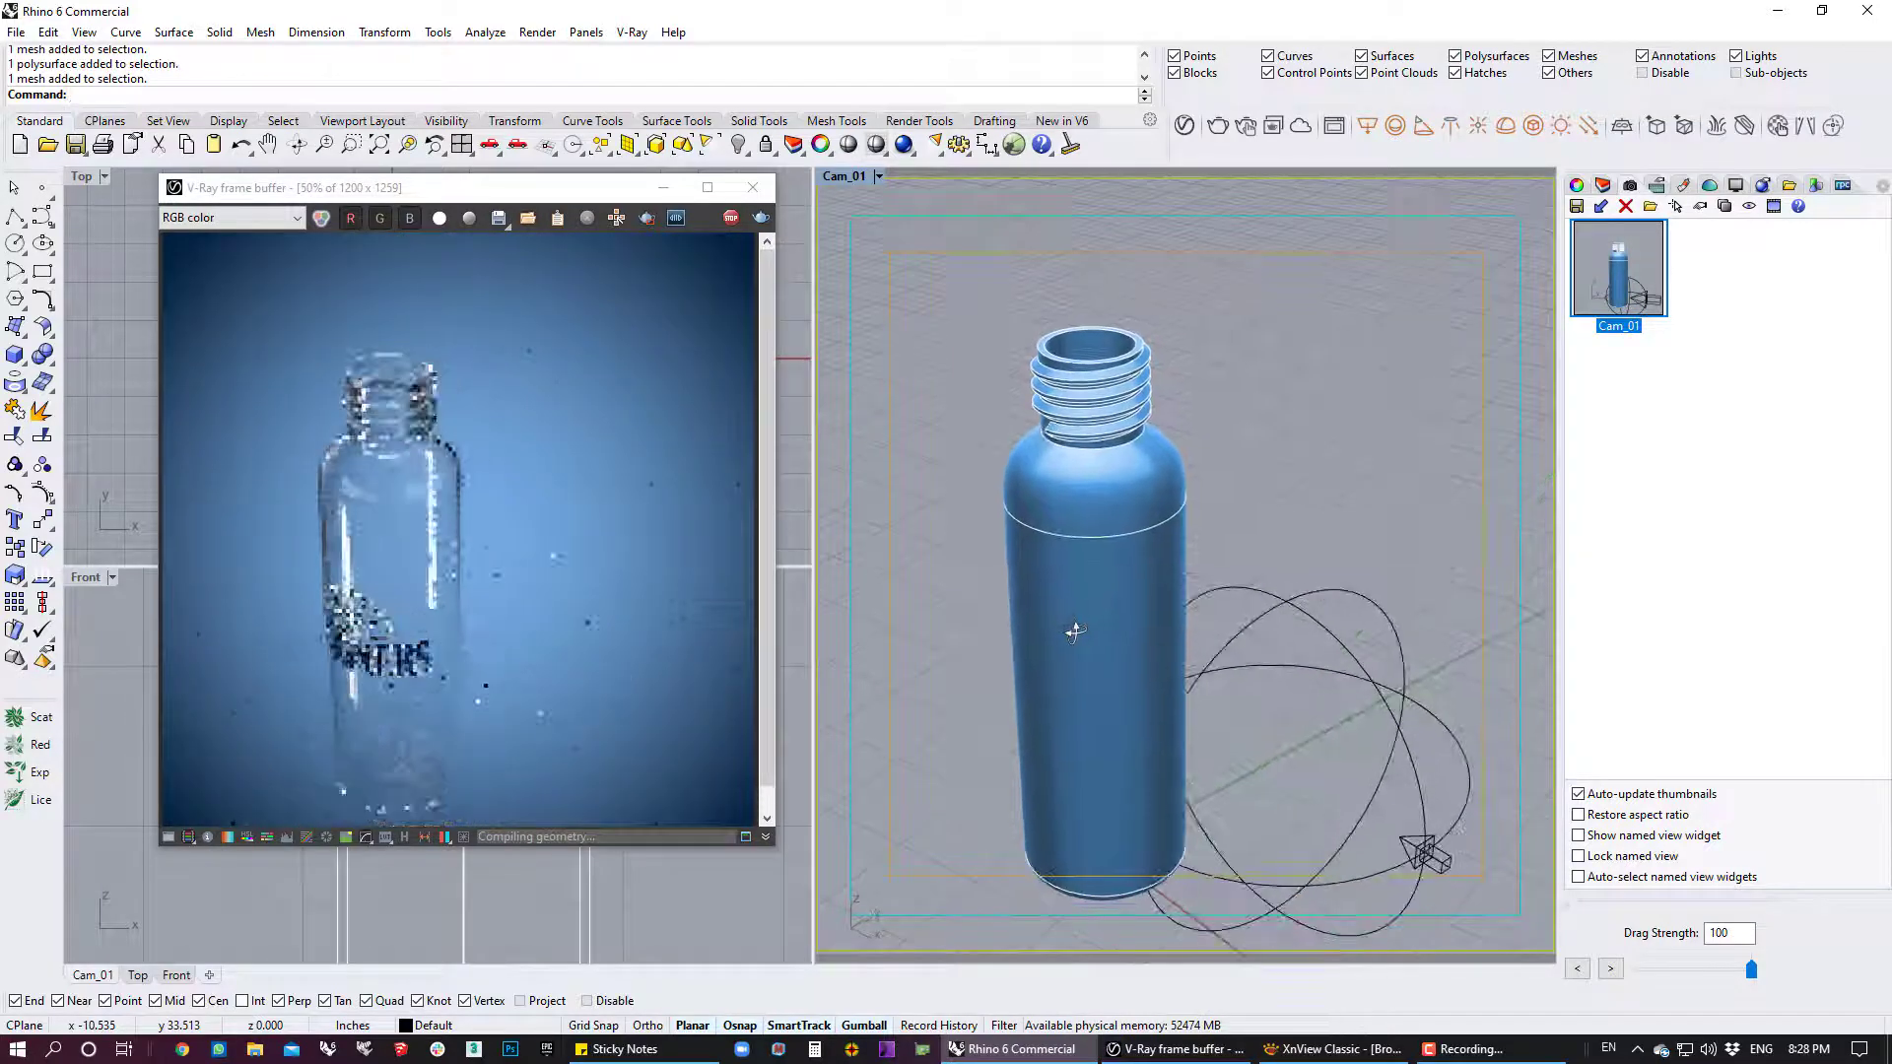
middle_click(1262, 560)
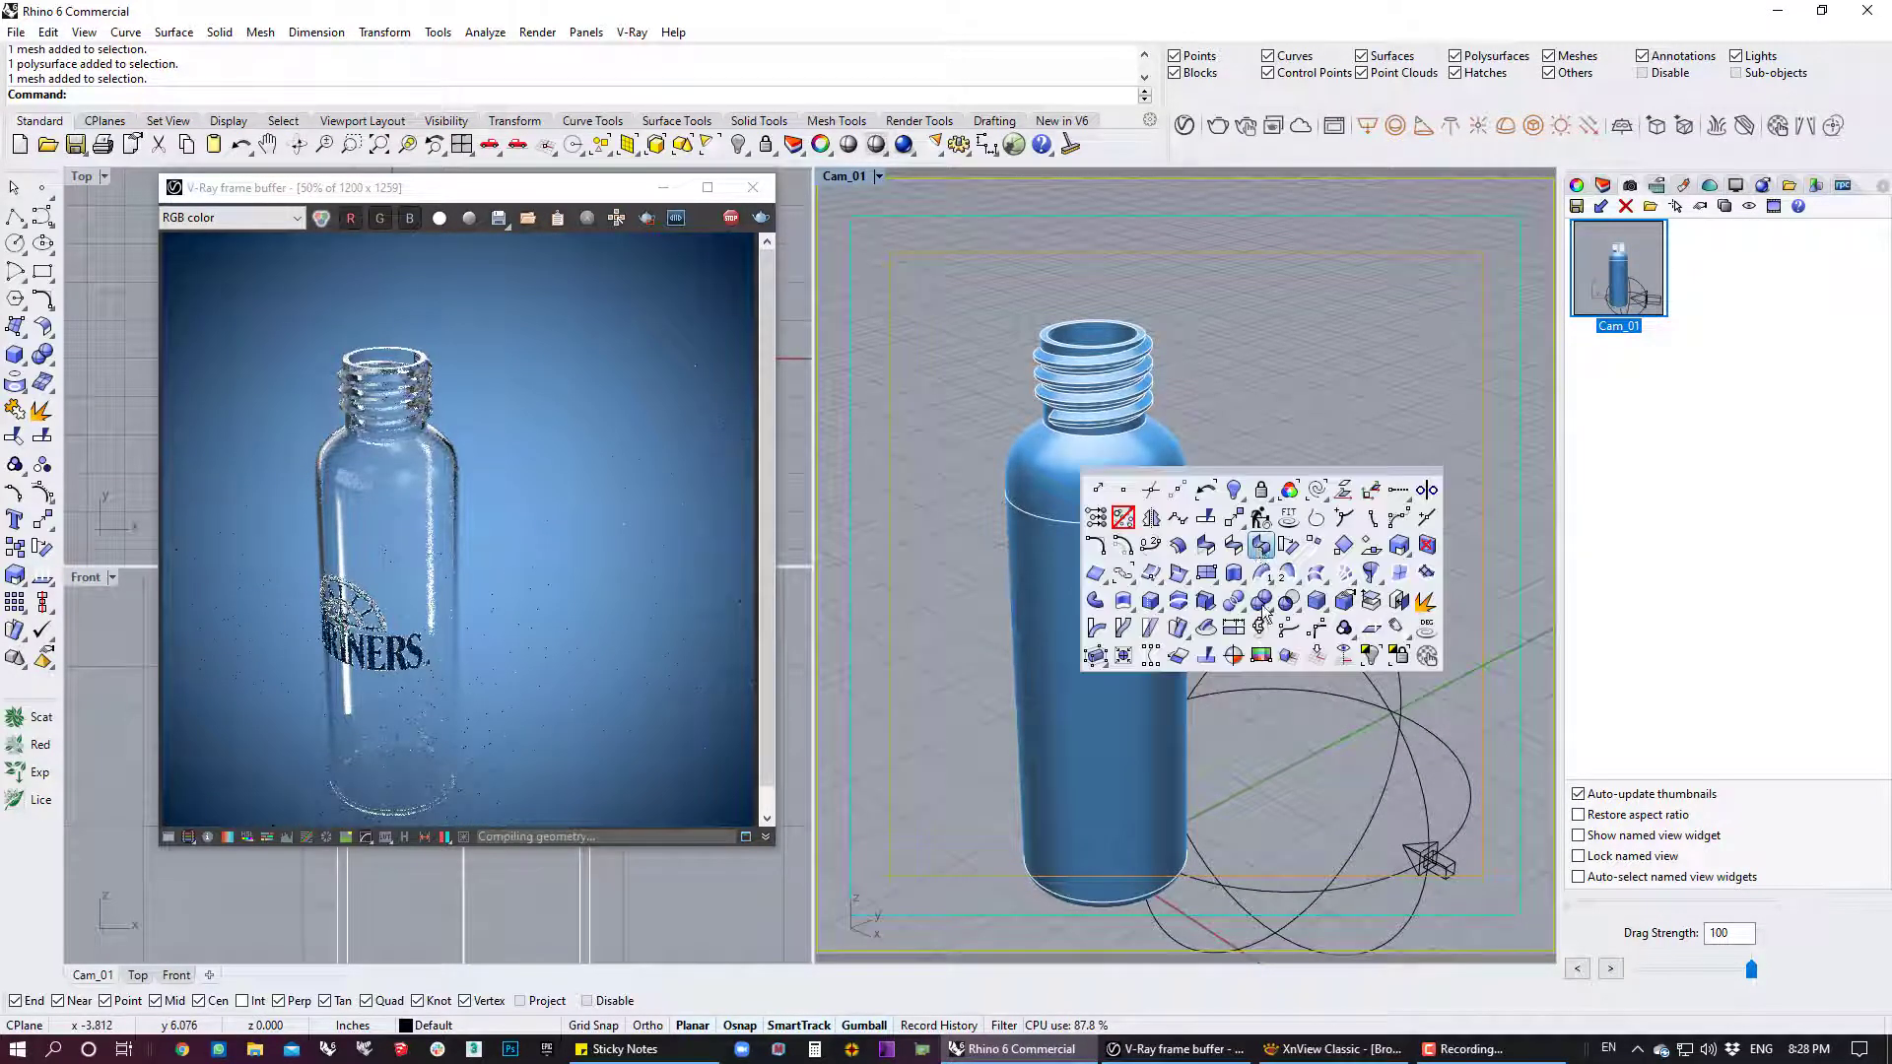
right_click(1375, 654)
double_click(1624, 274)
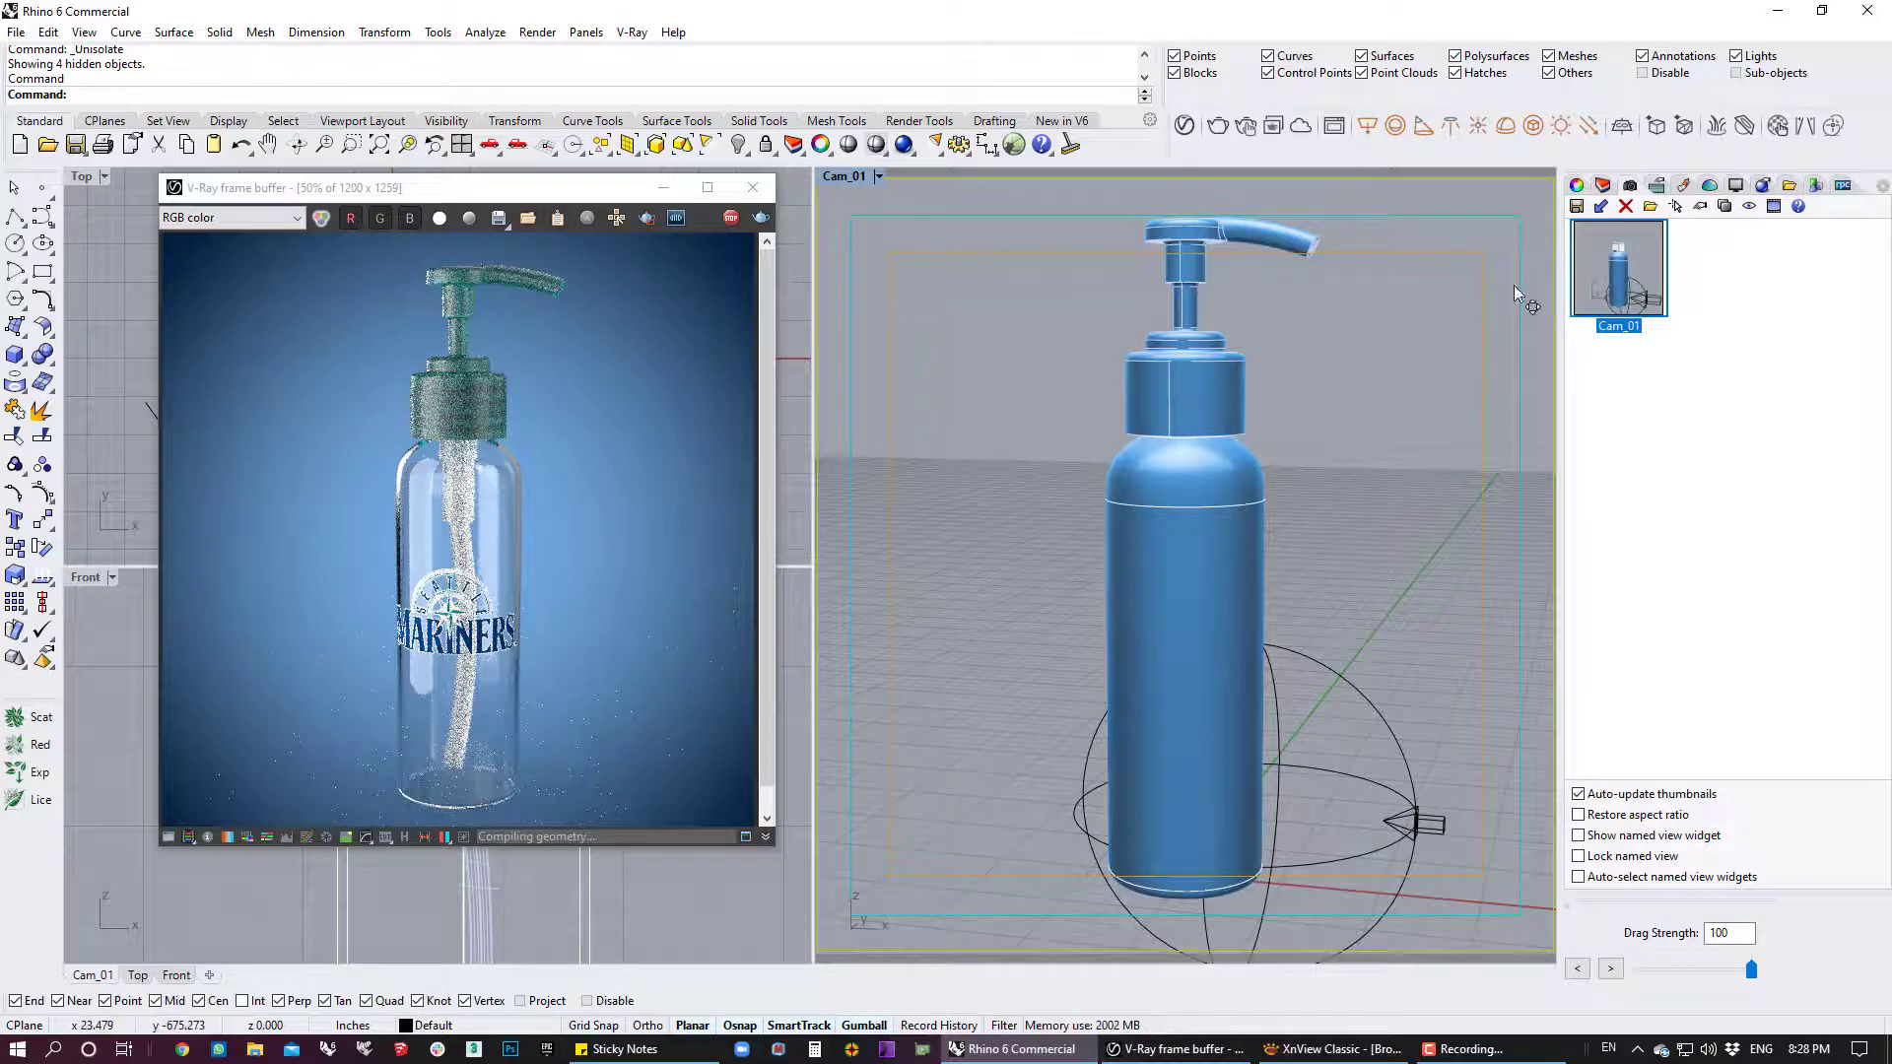
Stop the interactive render and start a V-Ray production render of the complete pump bottle
left_click(696, 605)
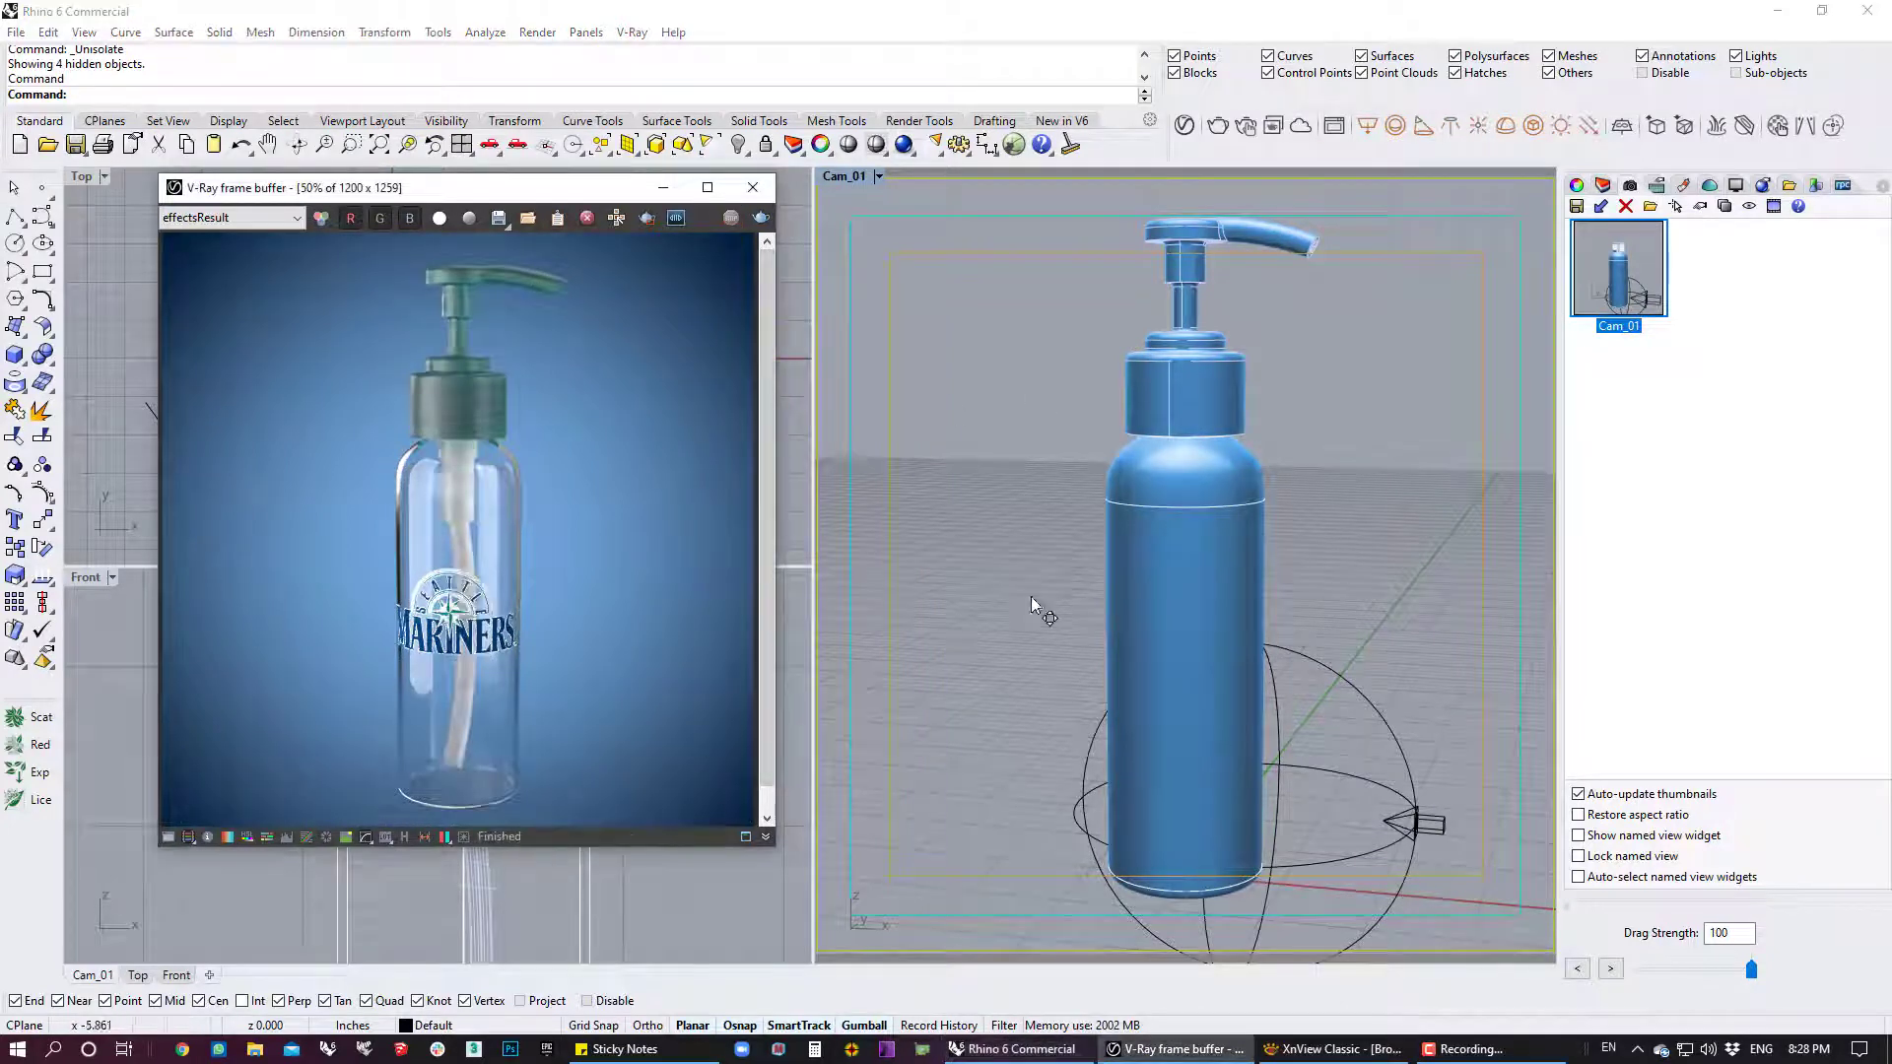
left_click(1218, 126)
left_click(1218, 126)
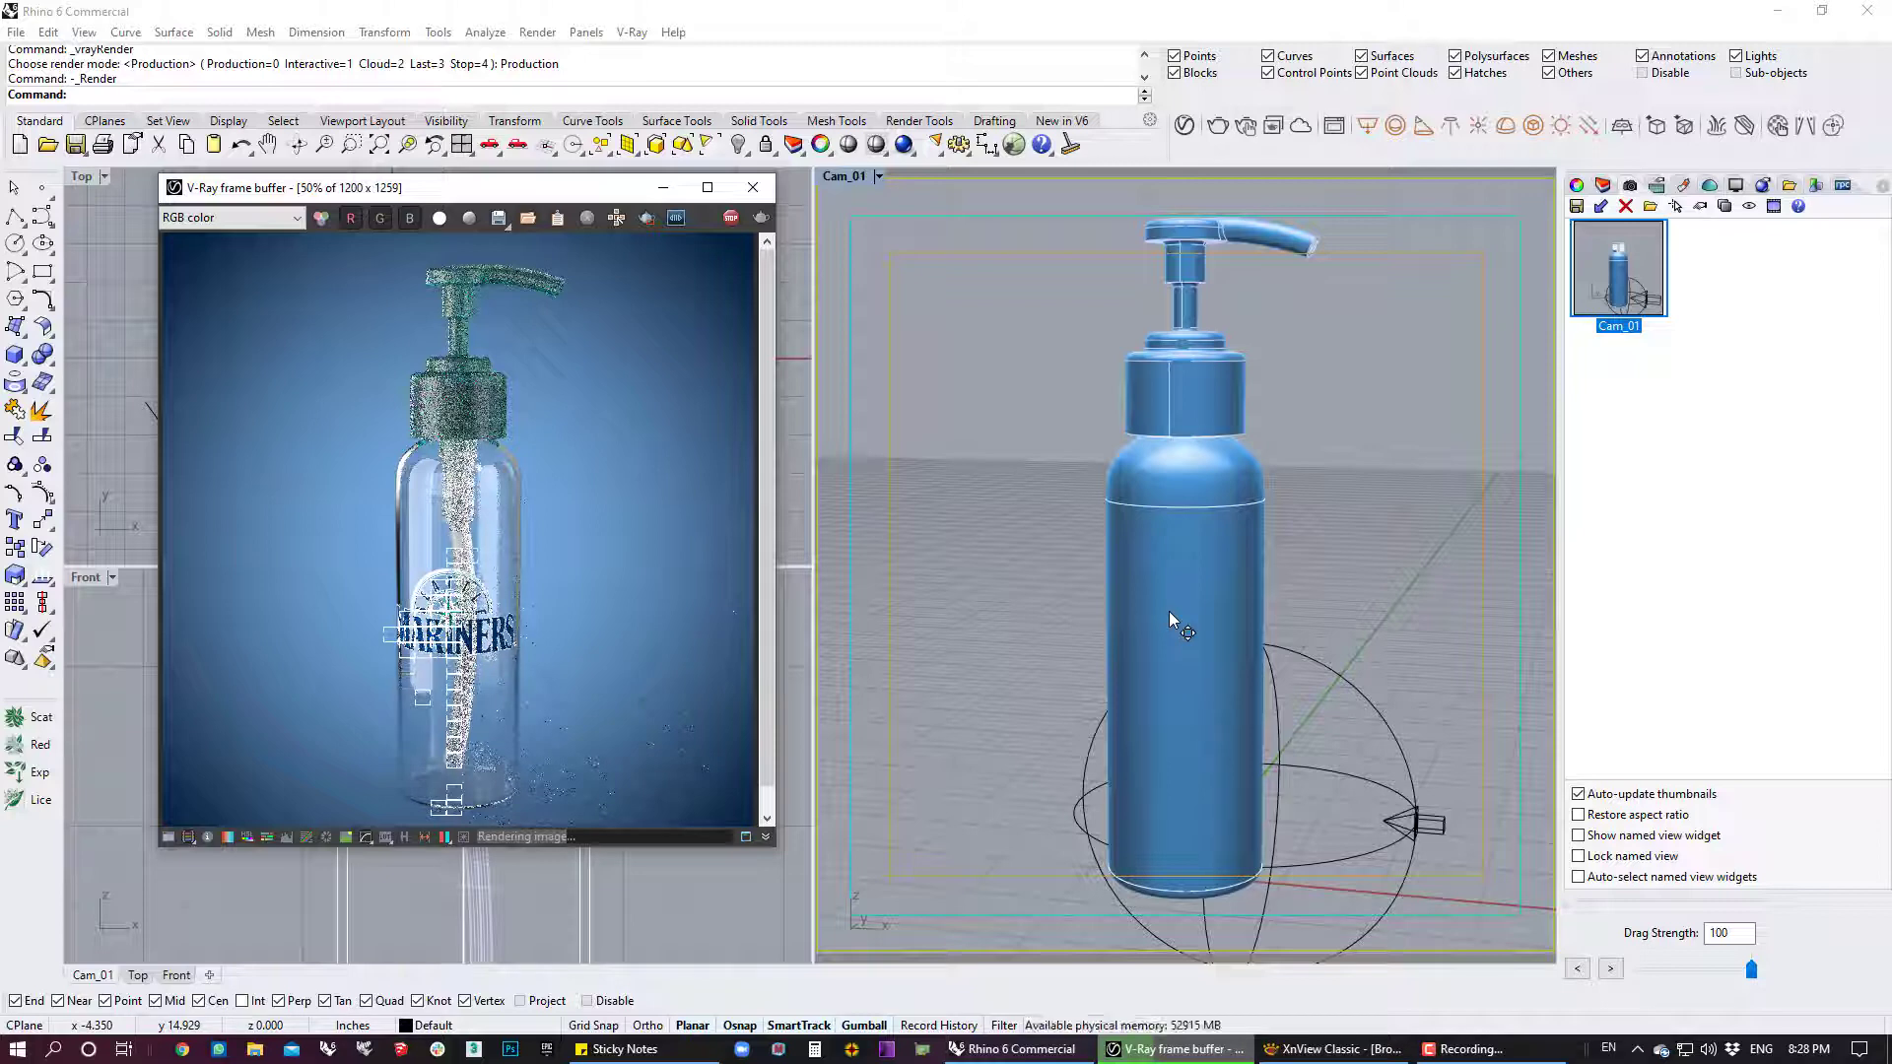
Open the bottle polysurface in the UV Editor and lay out its UV meshes in an empty area of the Top view
left_click_drag(552, 187, 1259, 274)
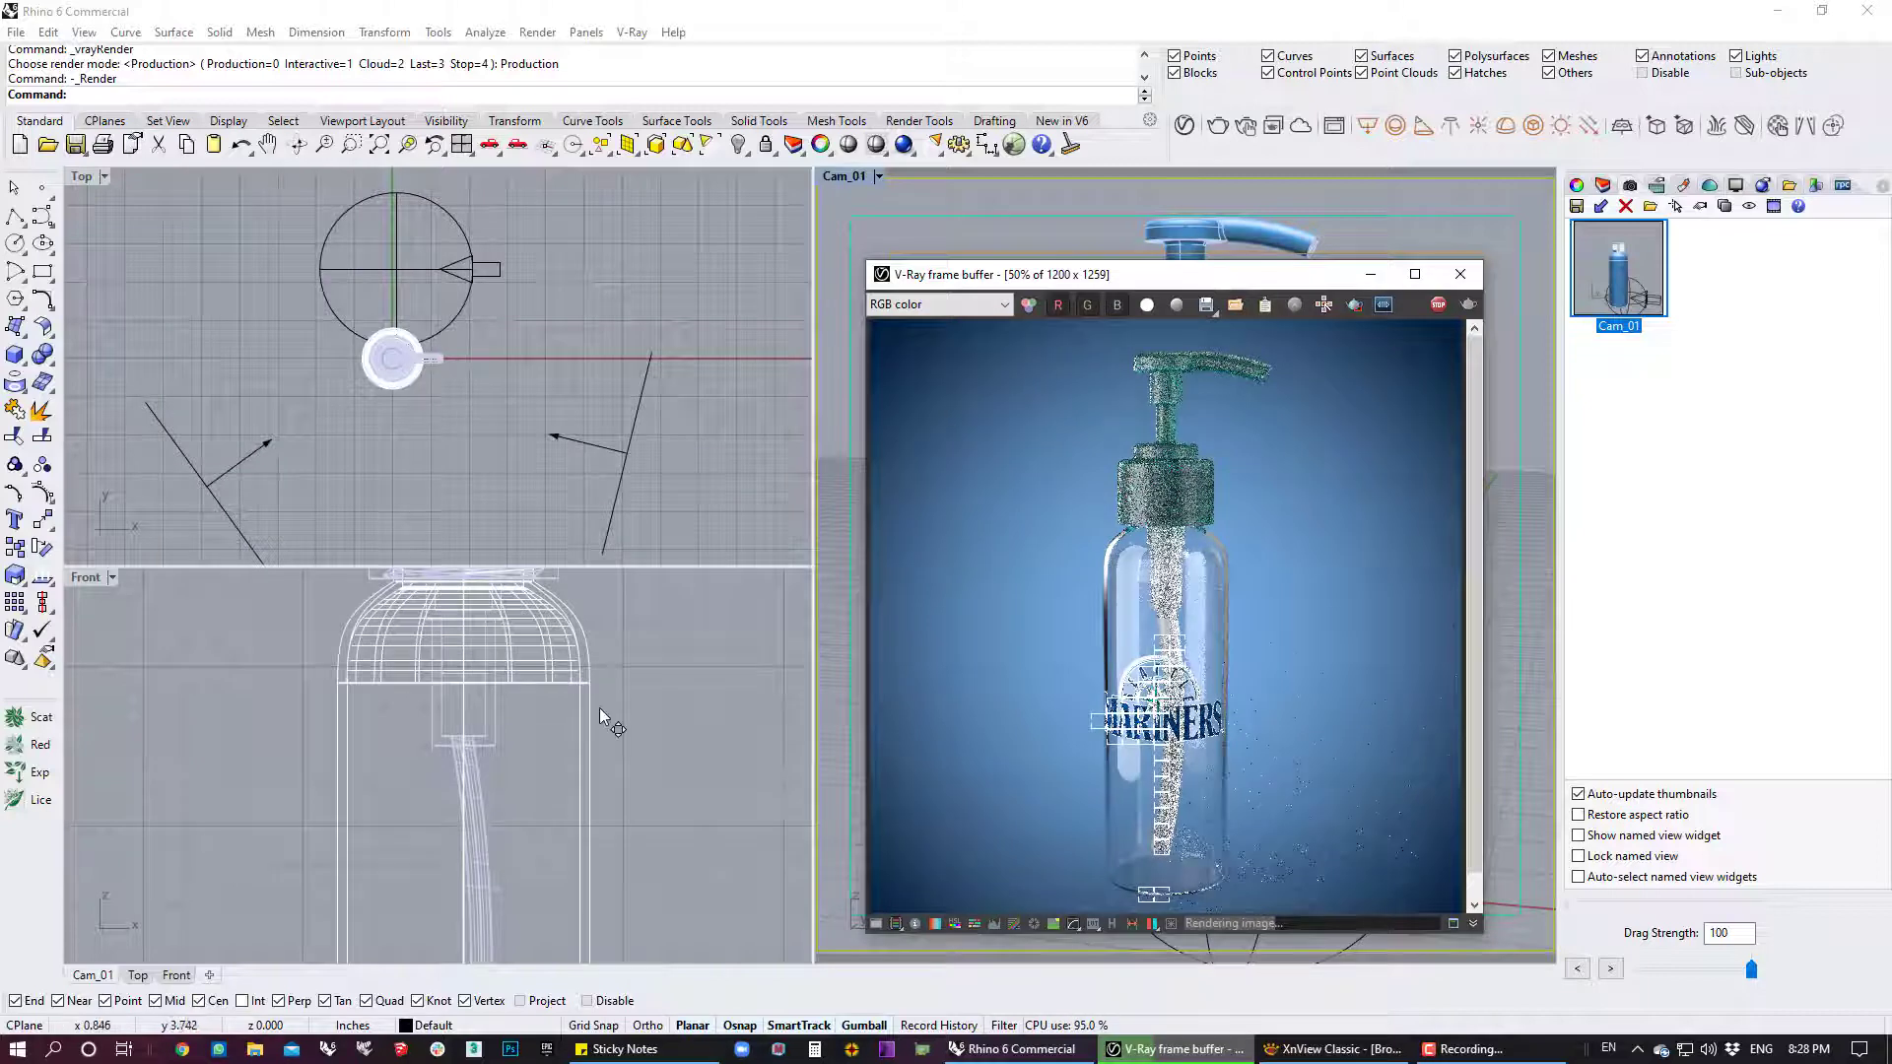
left_click(585, 680)
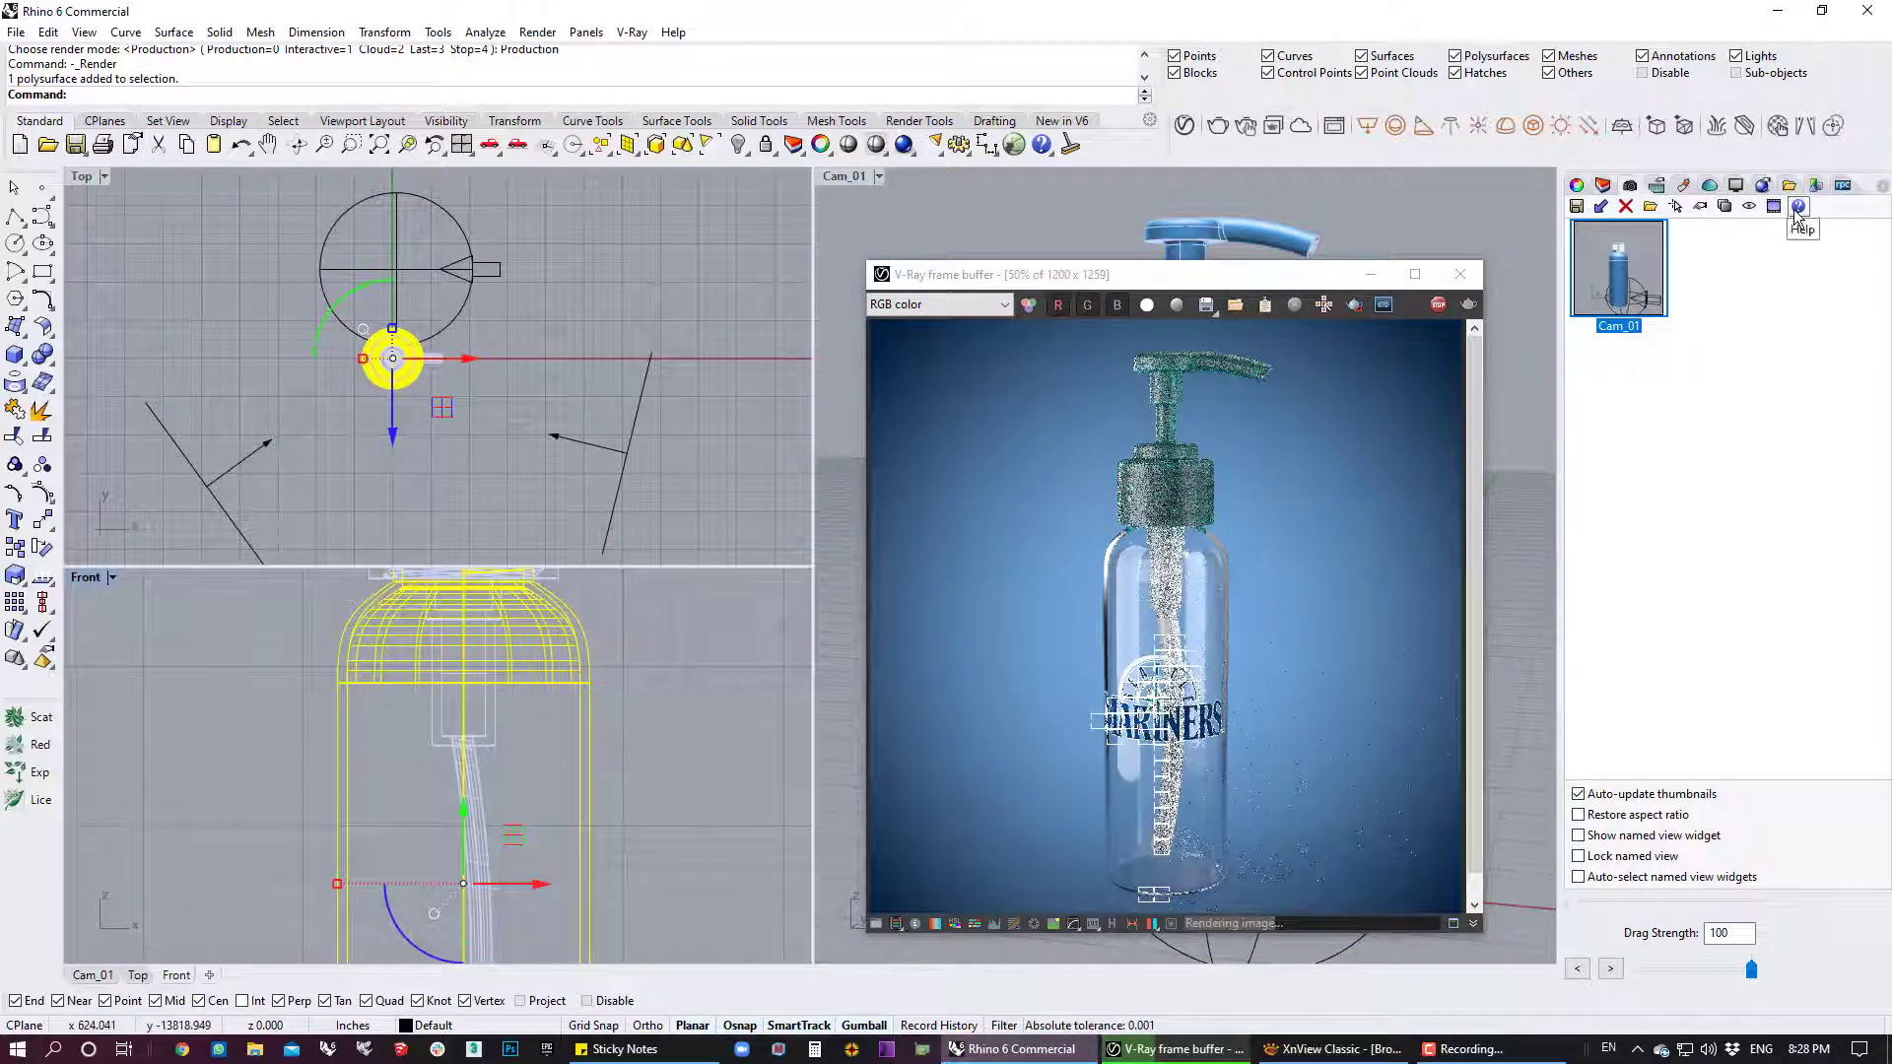
left_click(1577, 184)
left_click(1640, 211)
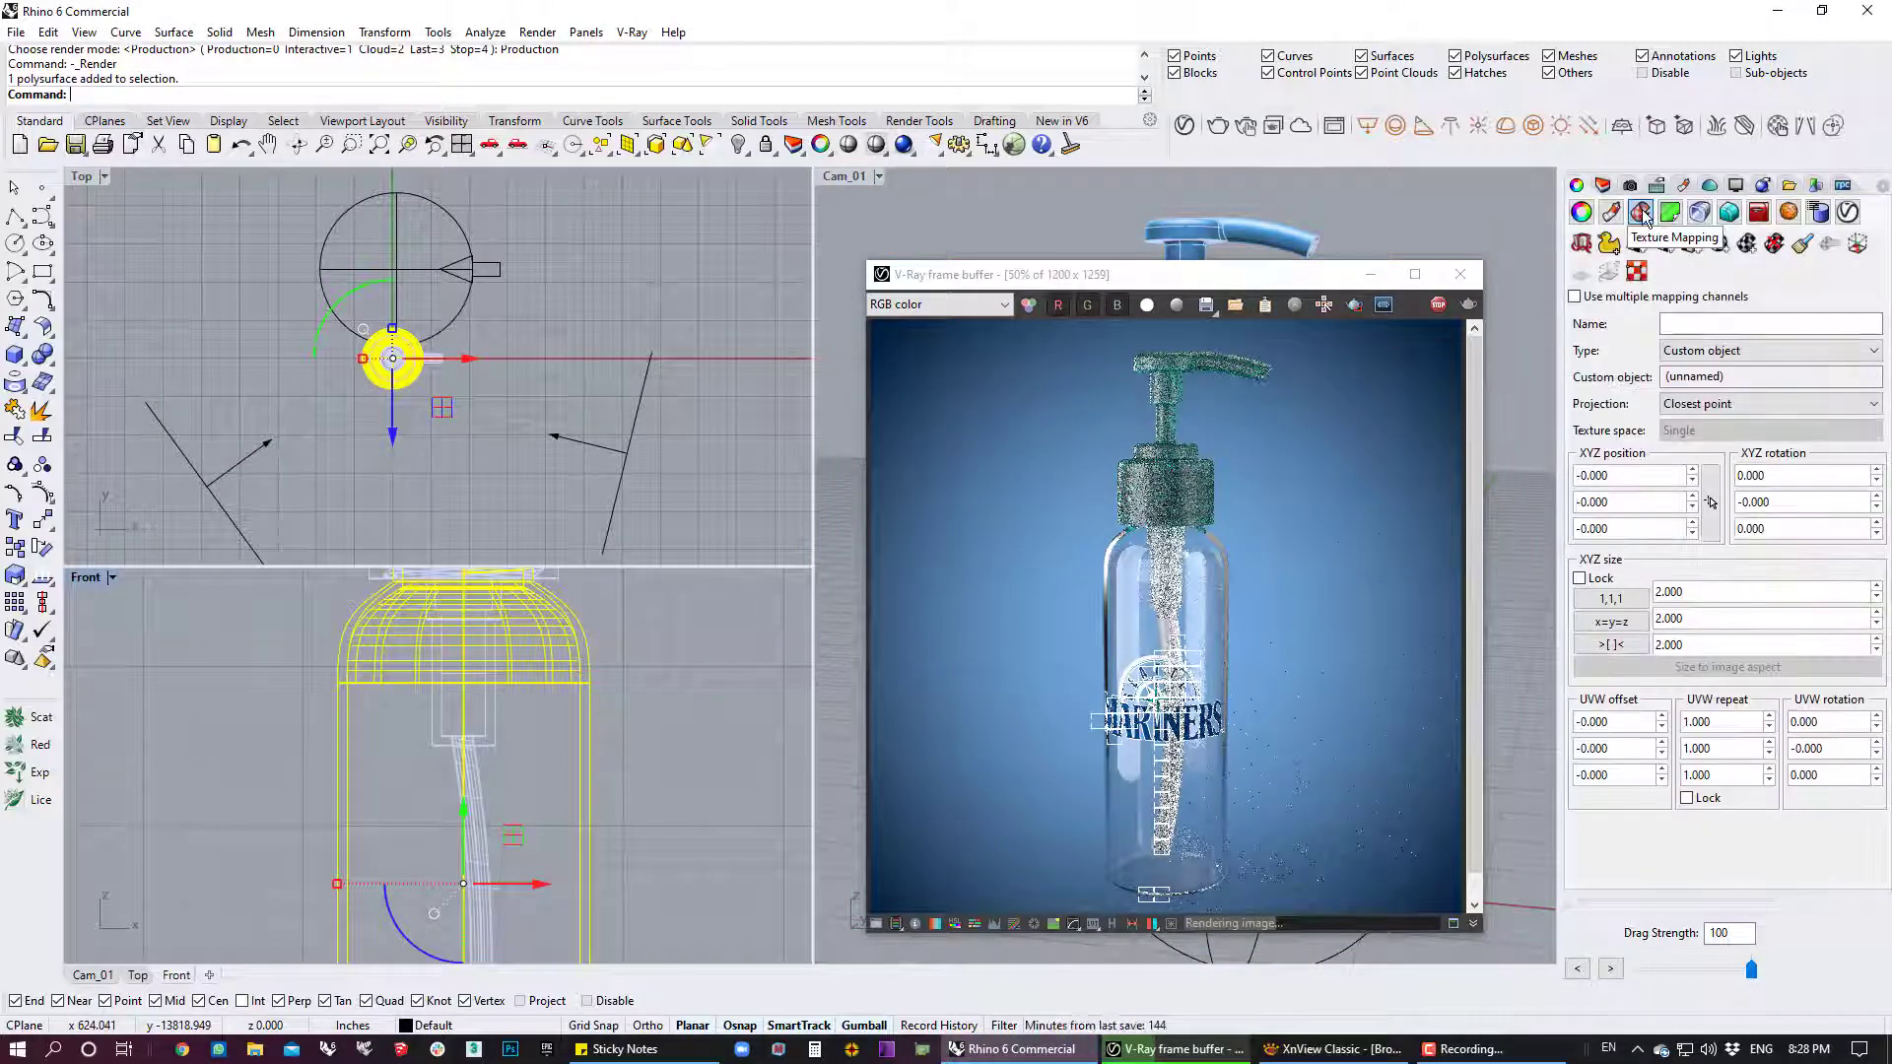
left_click(1637, 272)
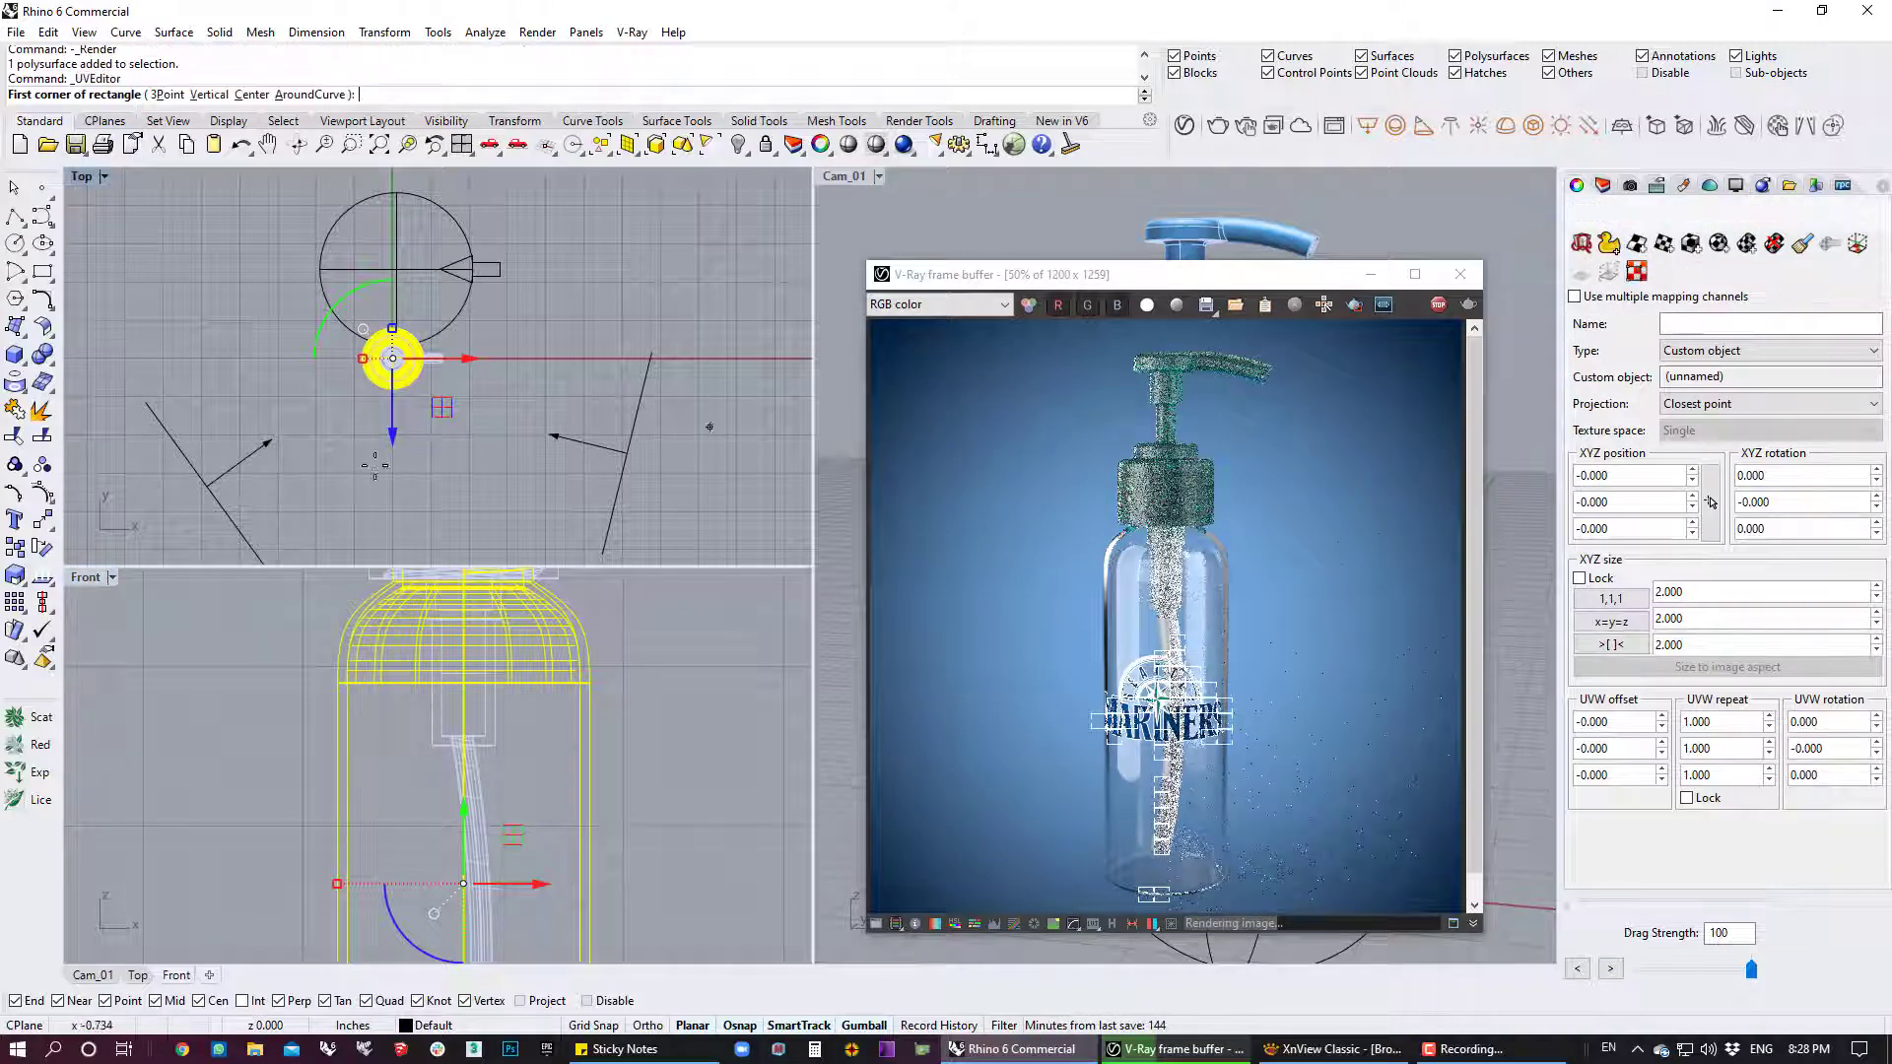
scroll(541, 435, "up", 3)
right_click_drag(541, 435, 376, 488)
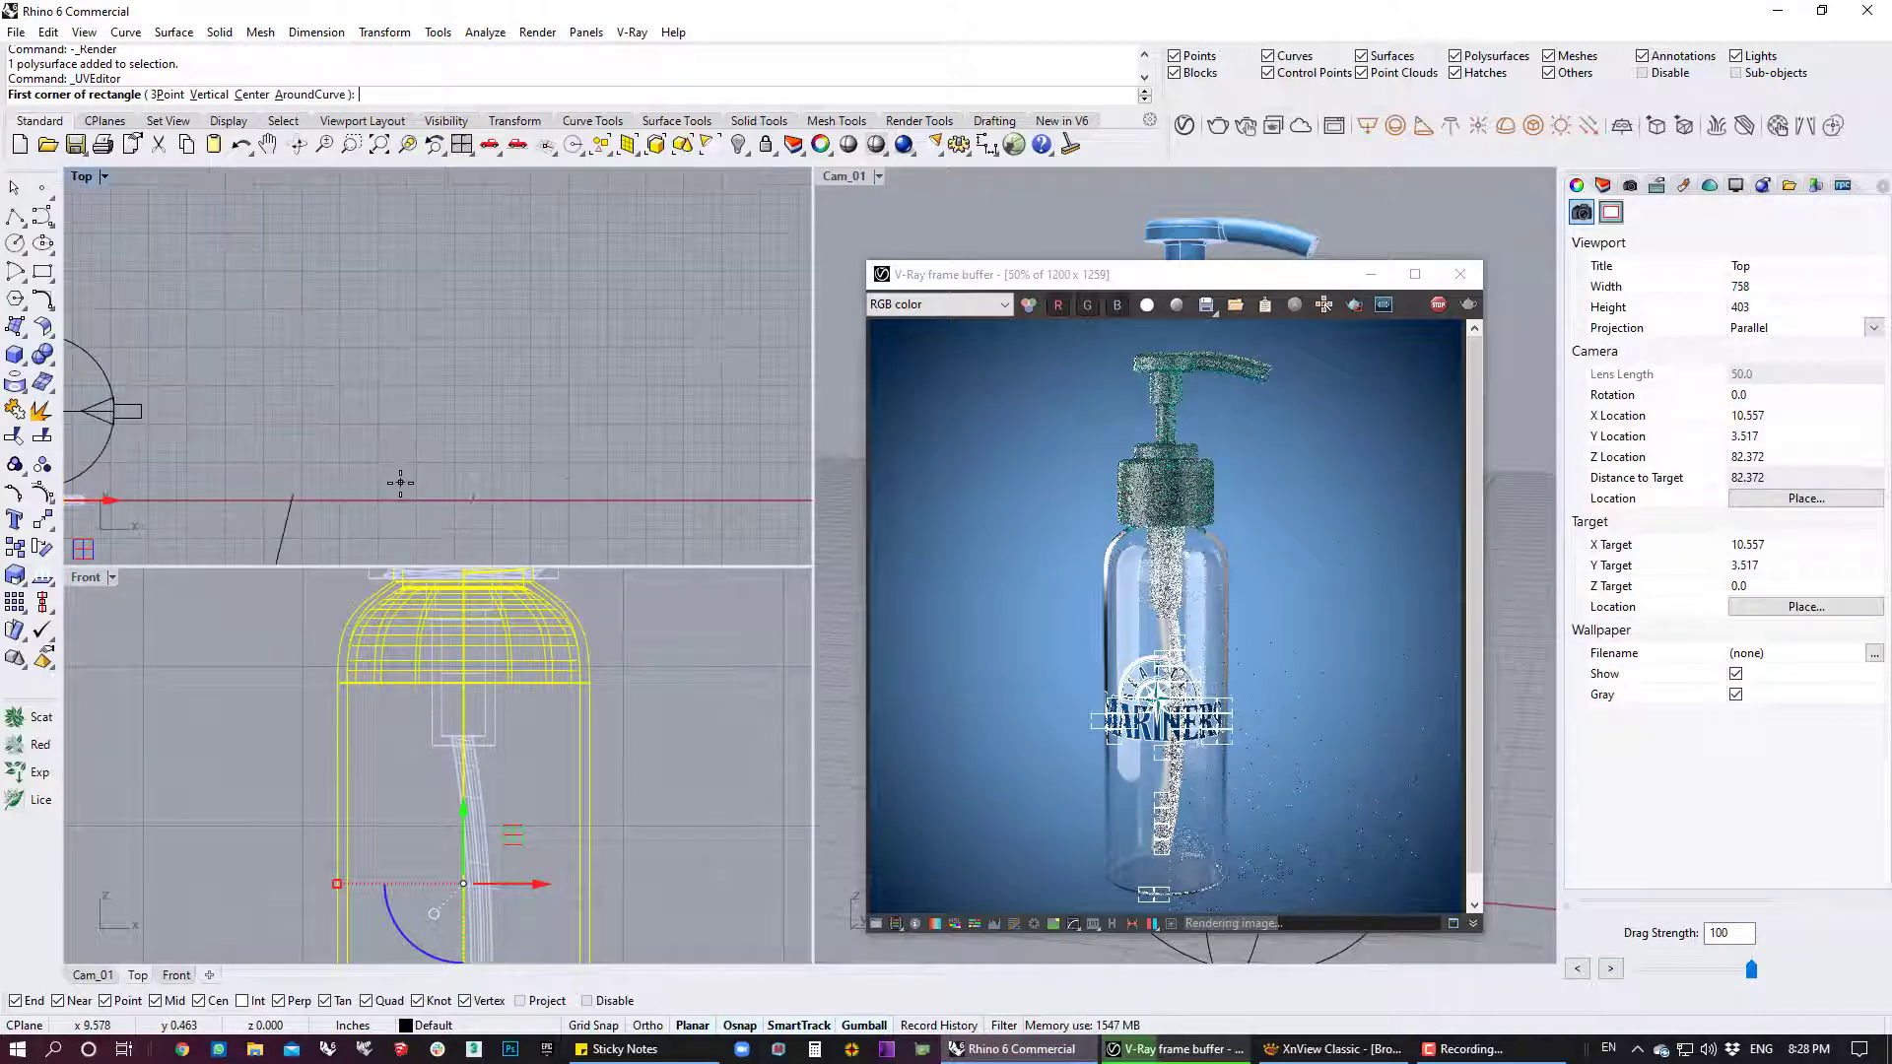
left_click(397, 483)
left_click(557, 360)
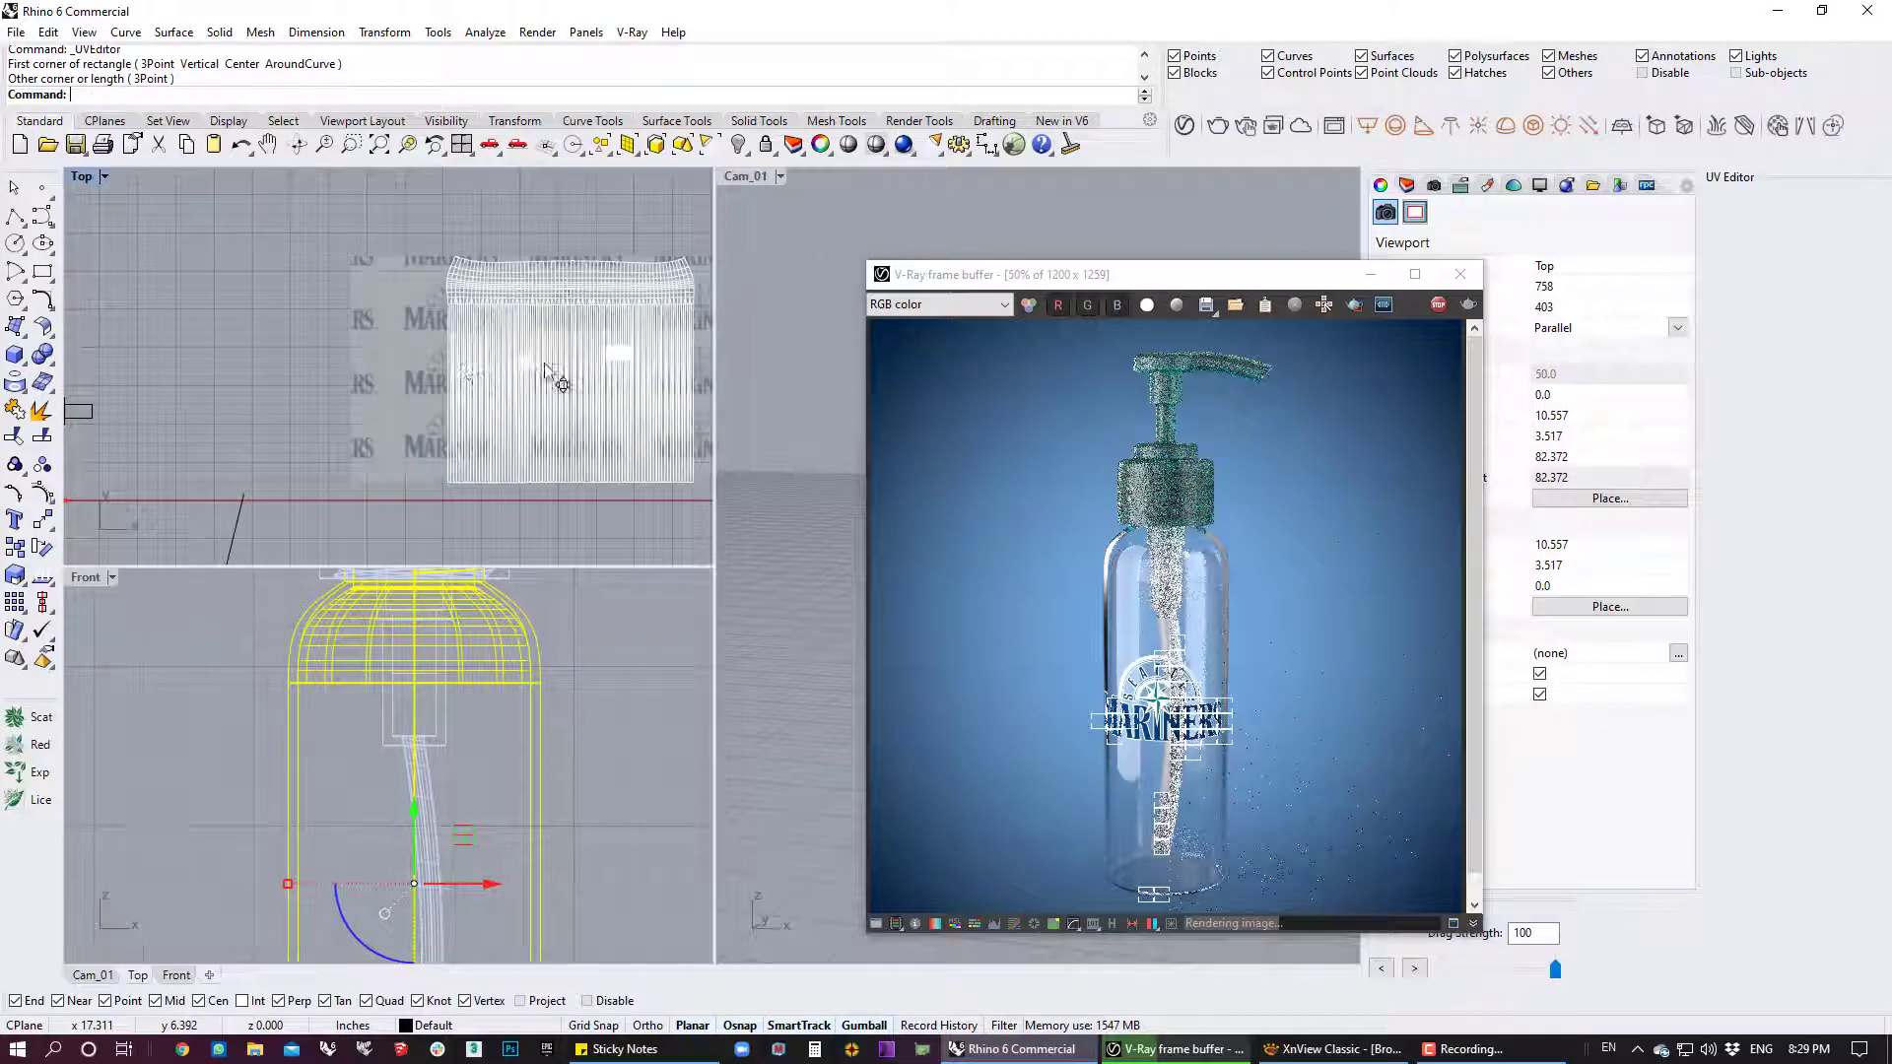
Examine where the small UV islands sit between the tiled logos and check Mariners_Logo_Mask.jpg in XnView before returning to Rhino
scroll(479, 269, "up", 3)
scroll(461, 362, "up", 5)
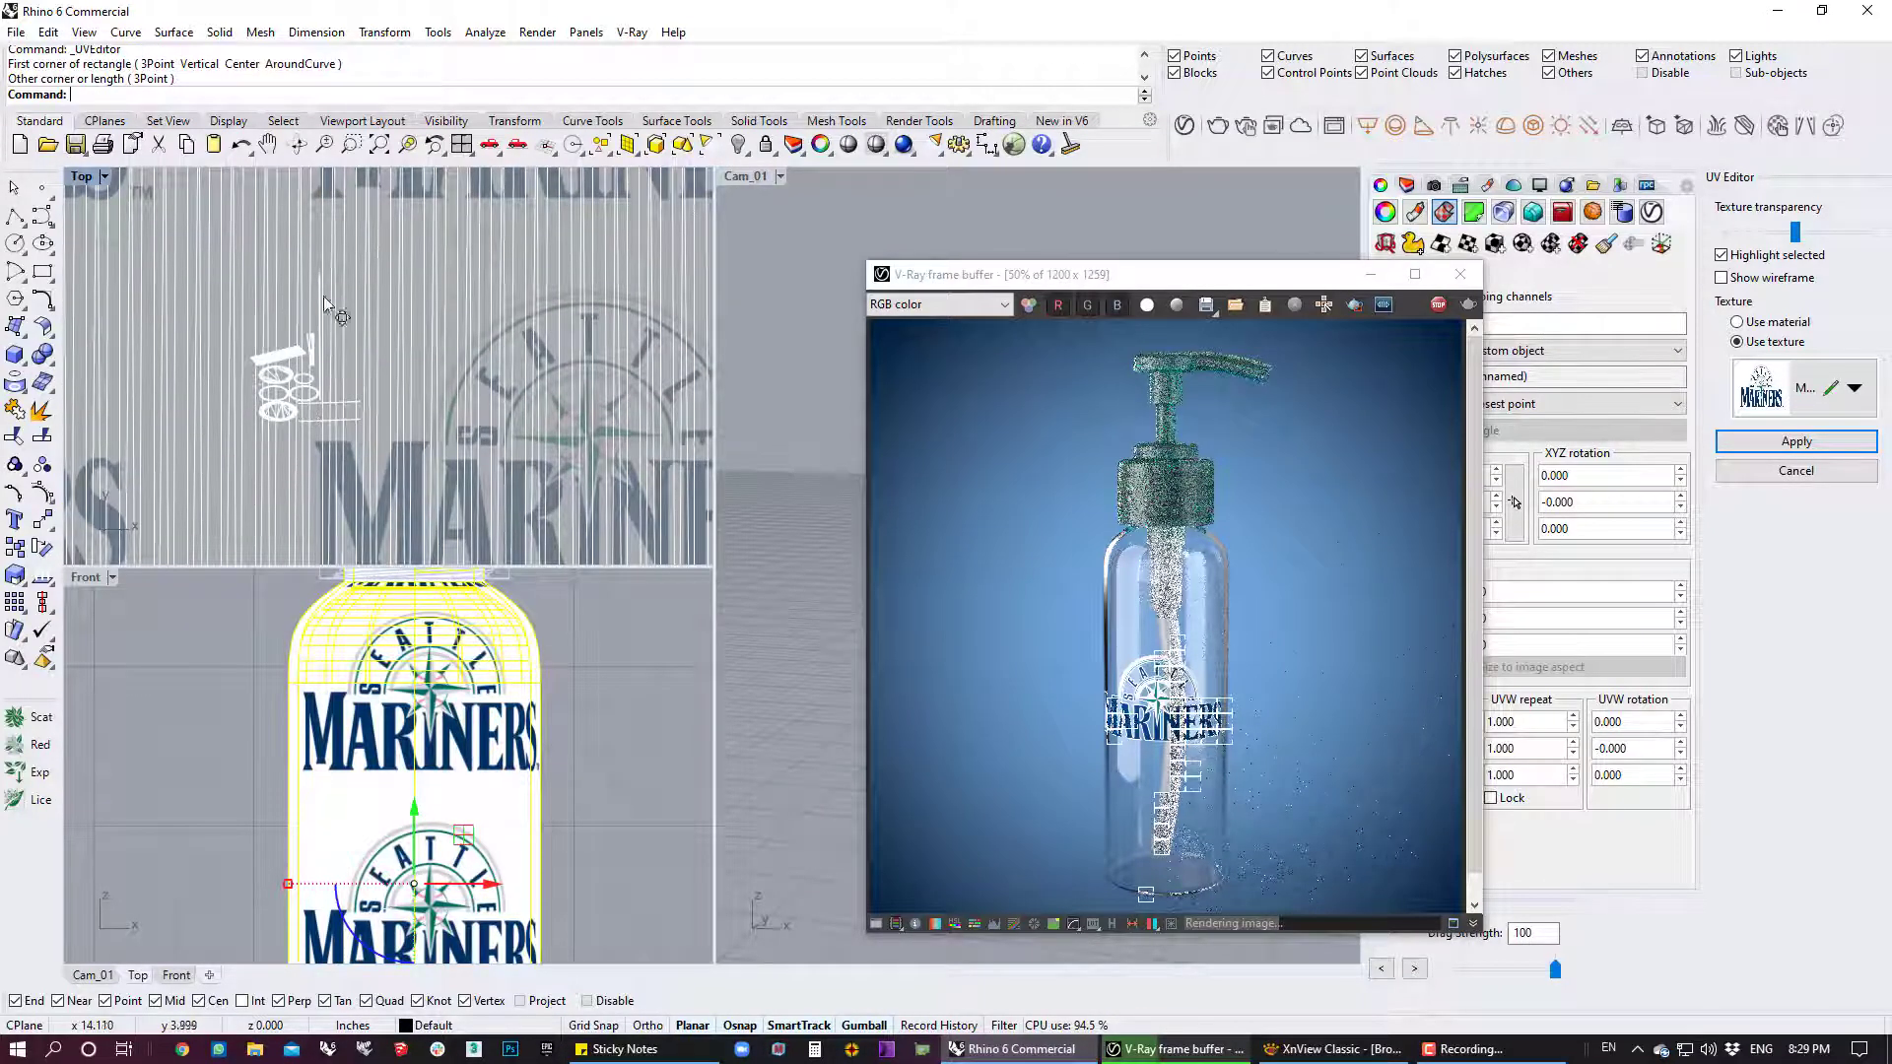
scroll(306, 379, "up", 2)
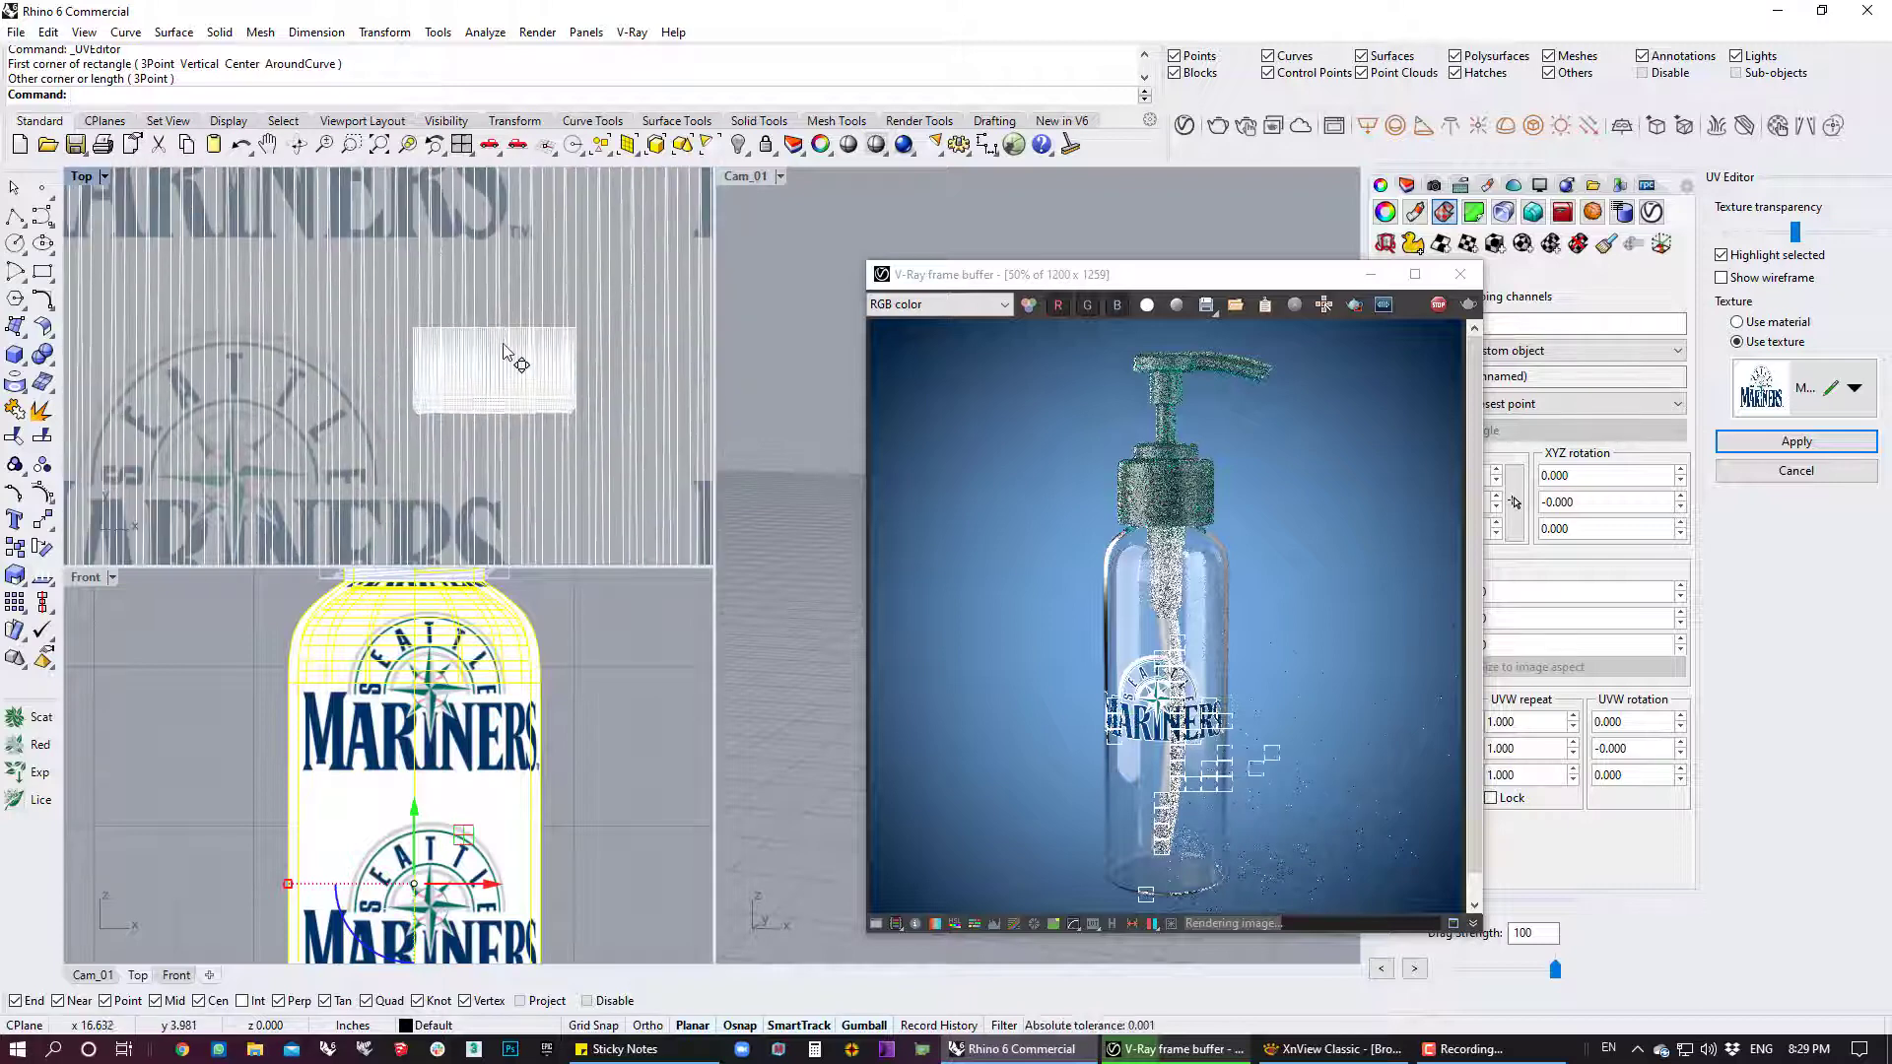
left_click(1333, 1049)
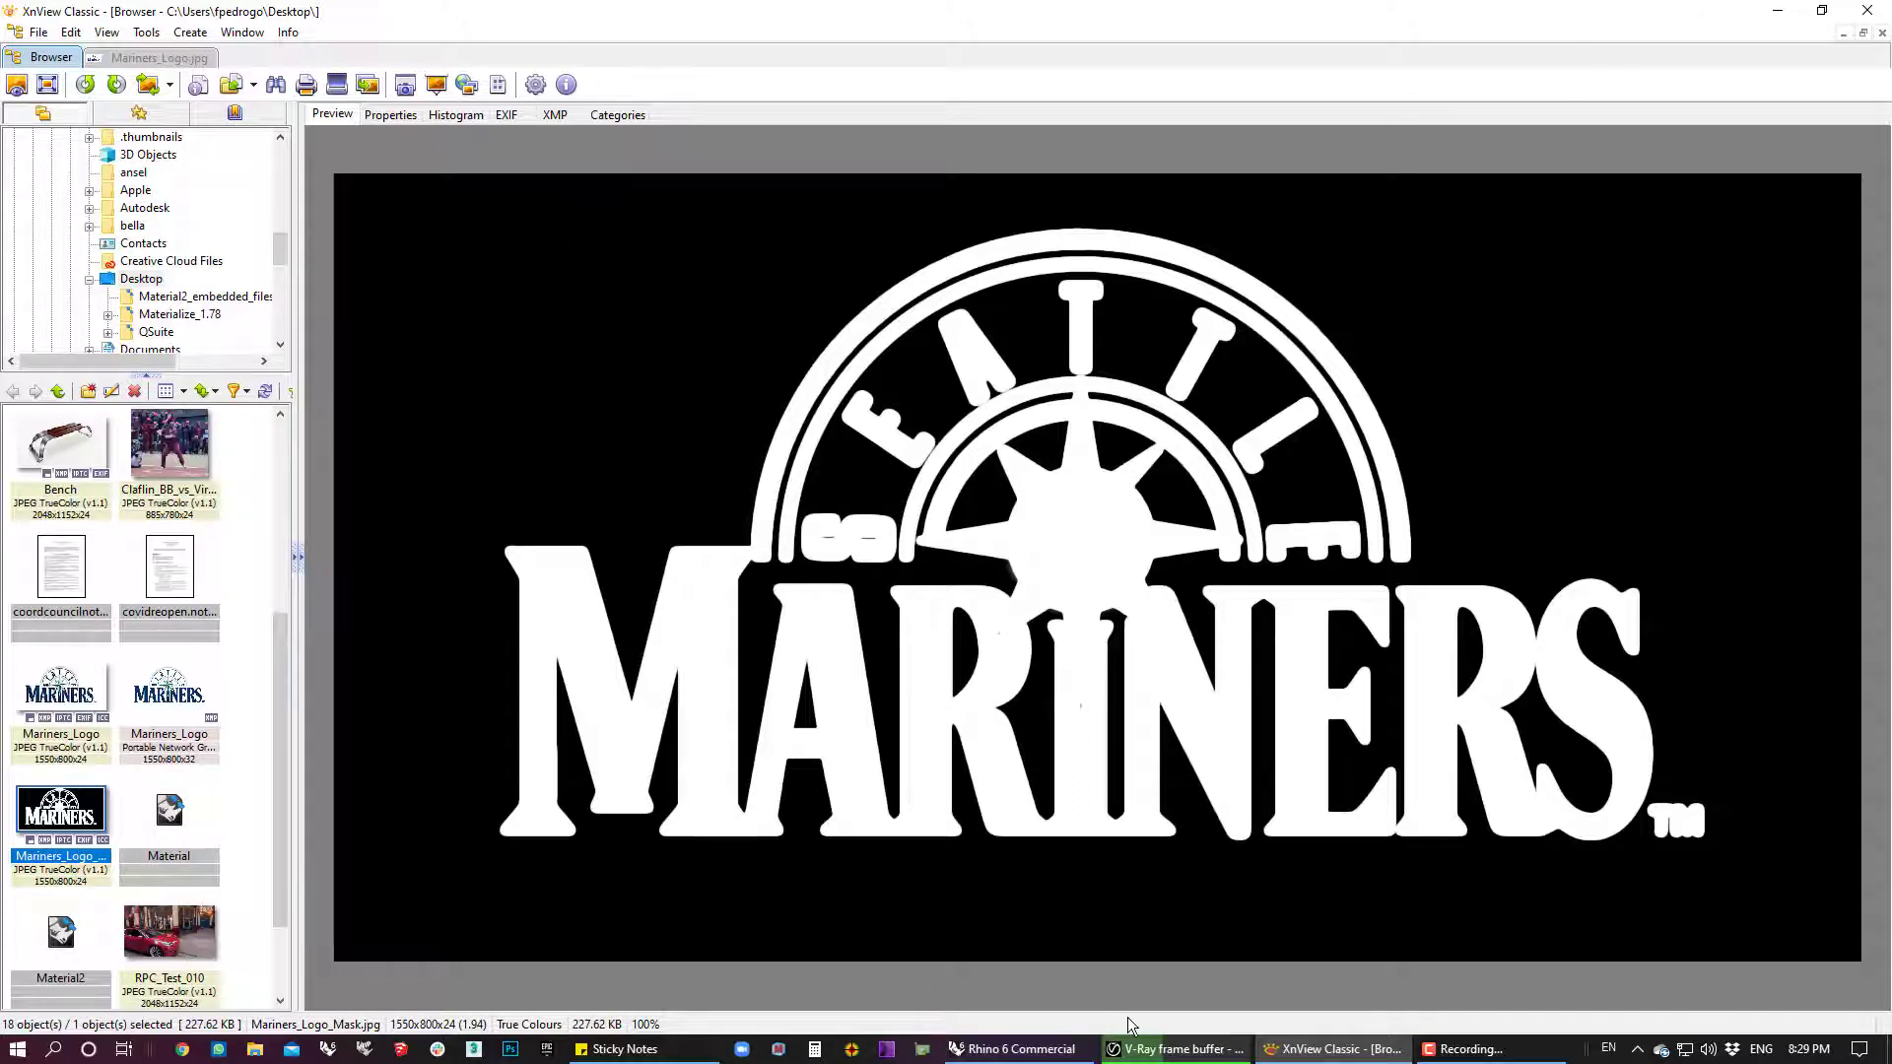
left_click(1015, 1049)
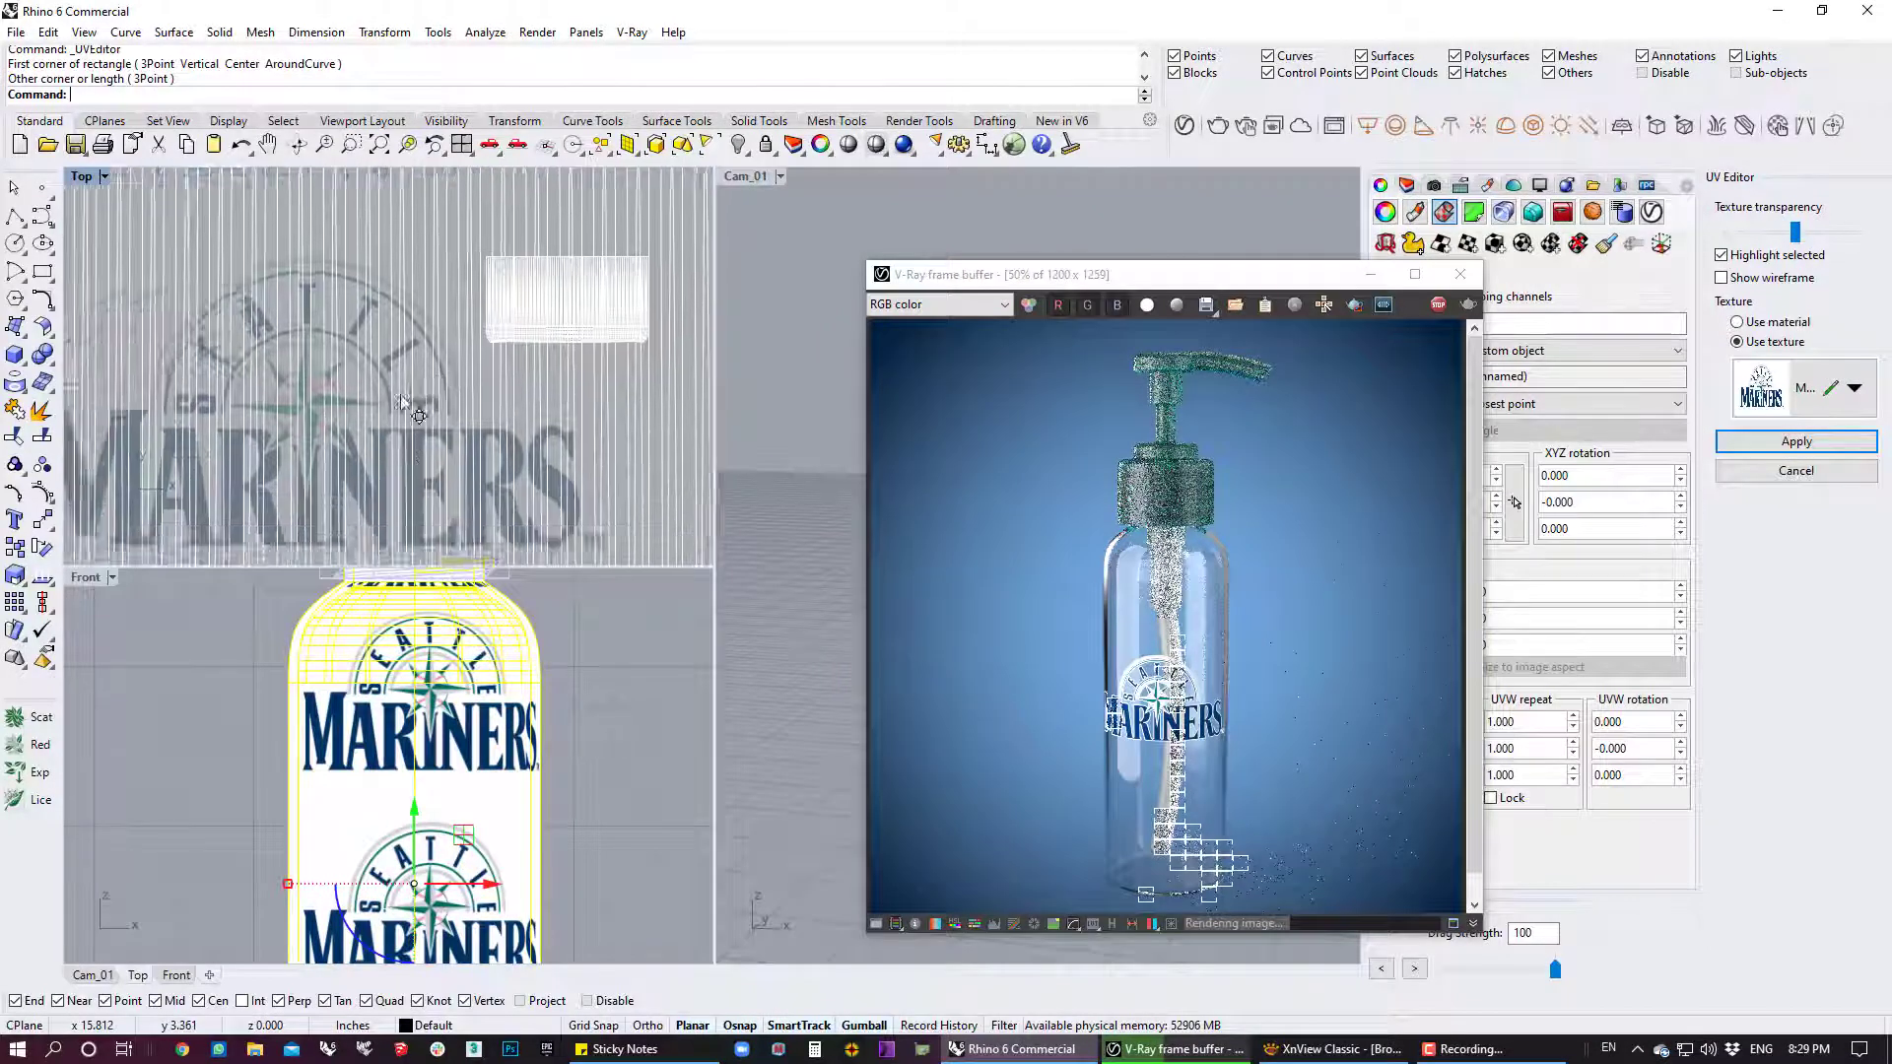
Select the large outer-wall UV island, apply the UV Editor mapping and move the frame buffer clear of the Cam_01 view
scroll(402, 401, "down", 6)
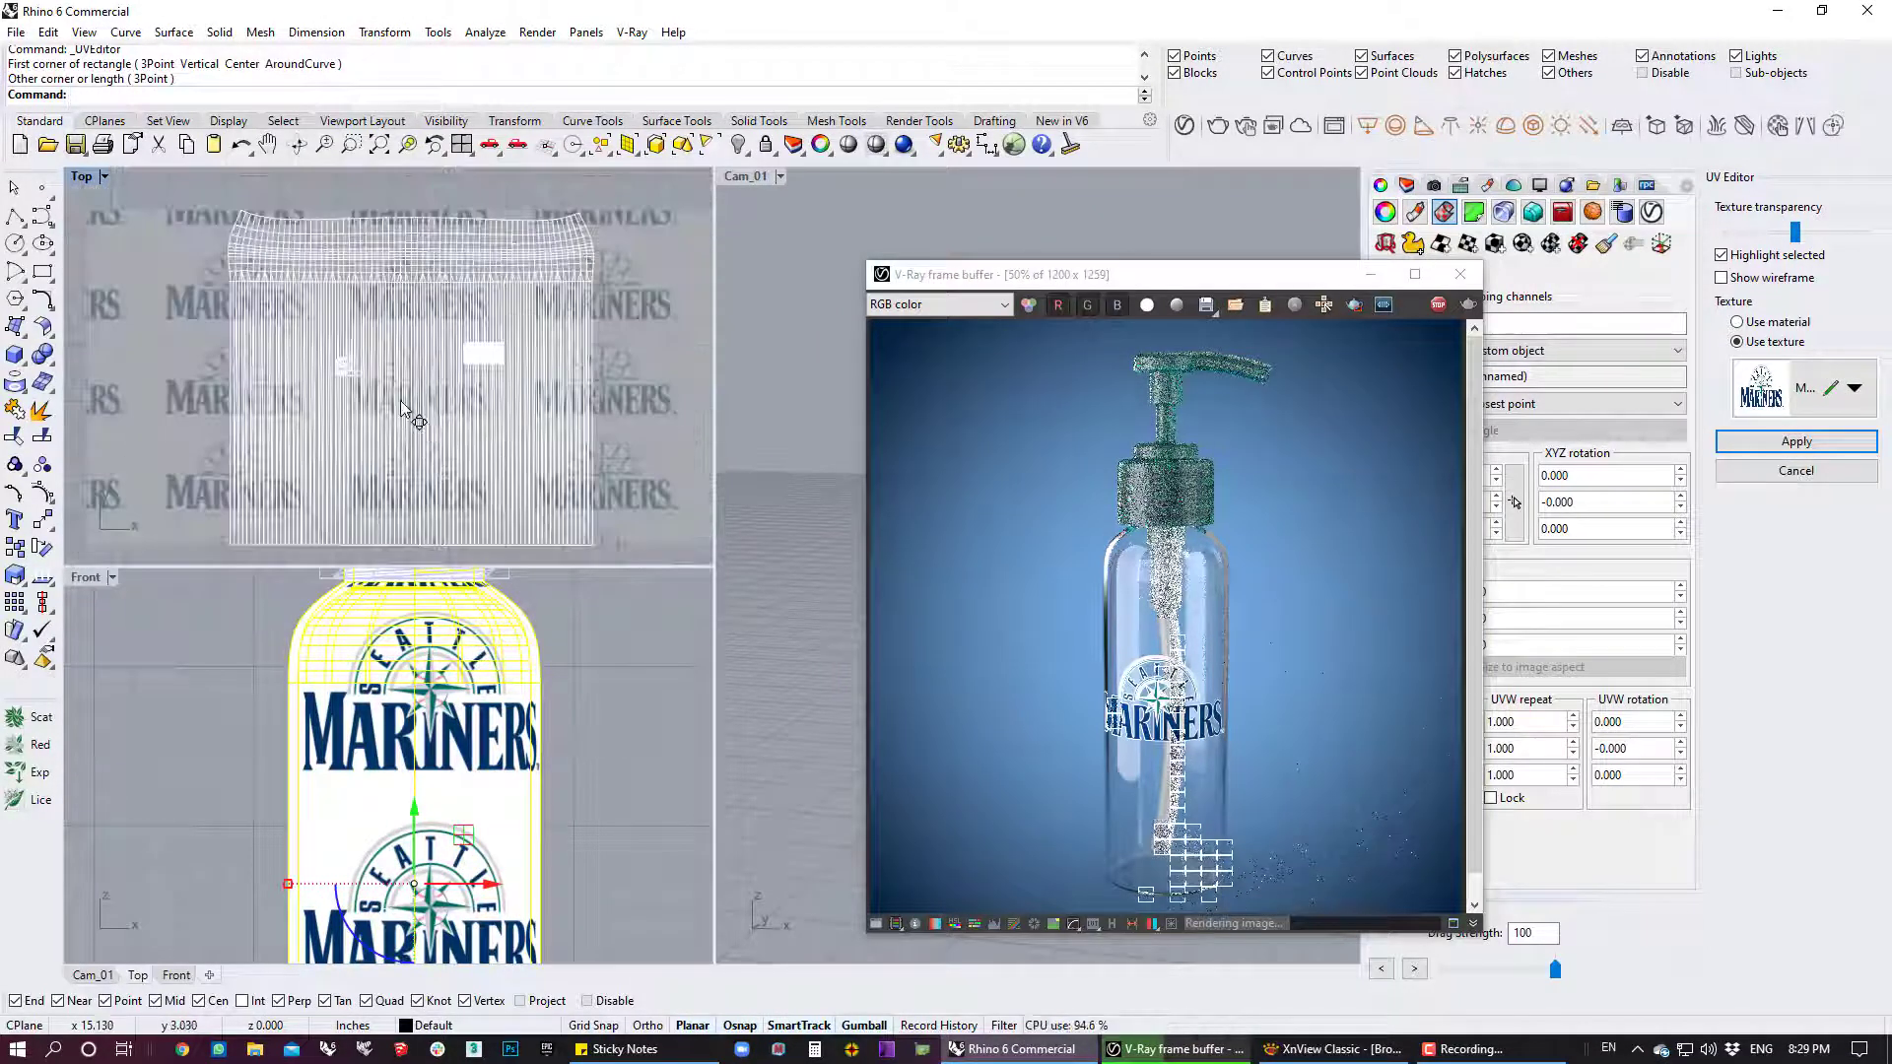
left_click(401, 404)
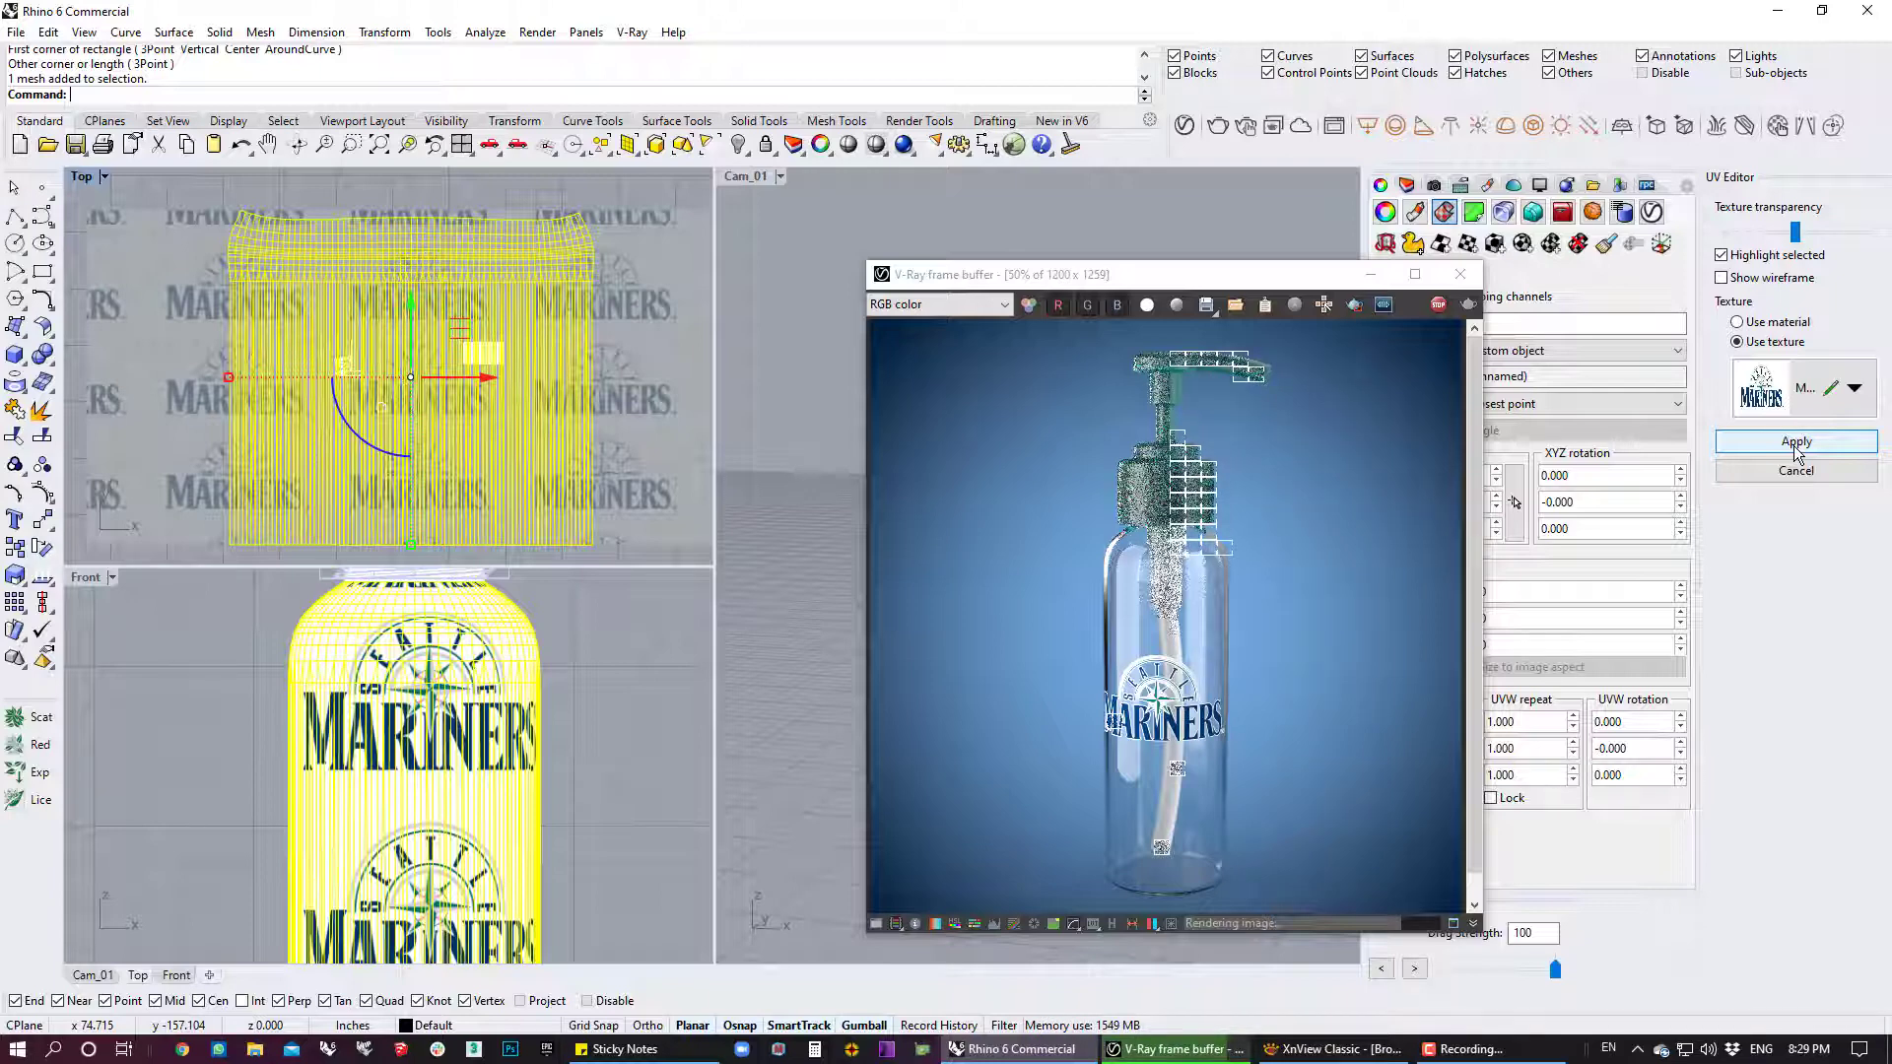
left_click(1794, 445)
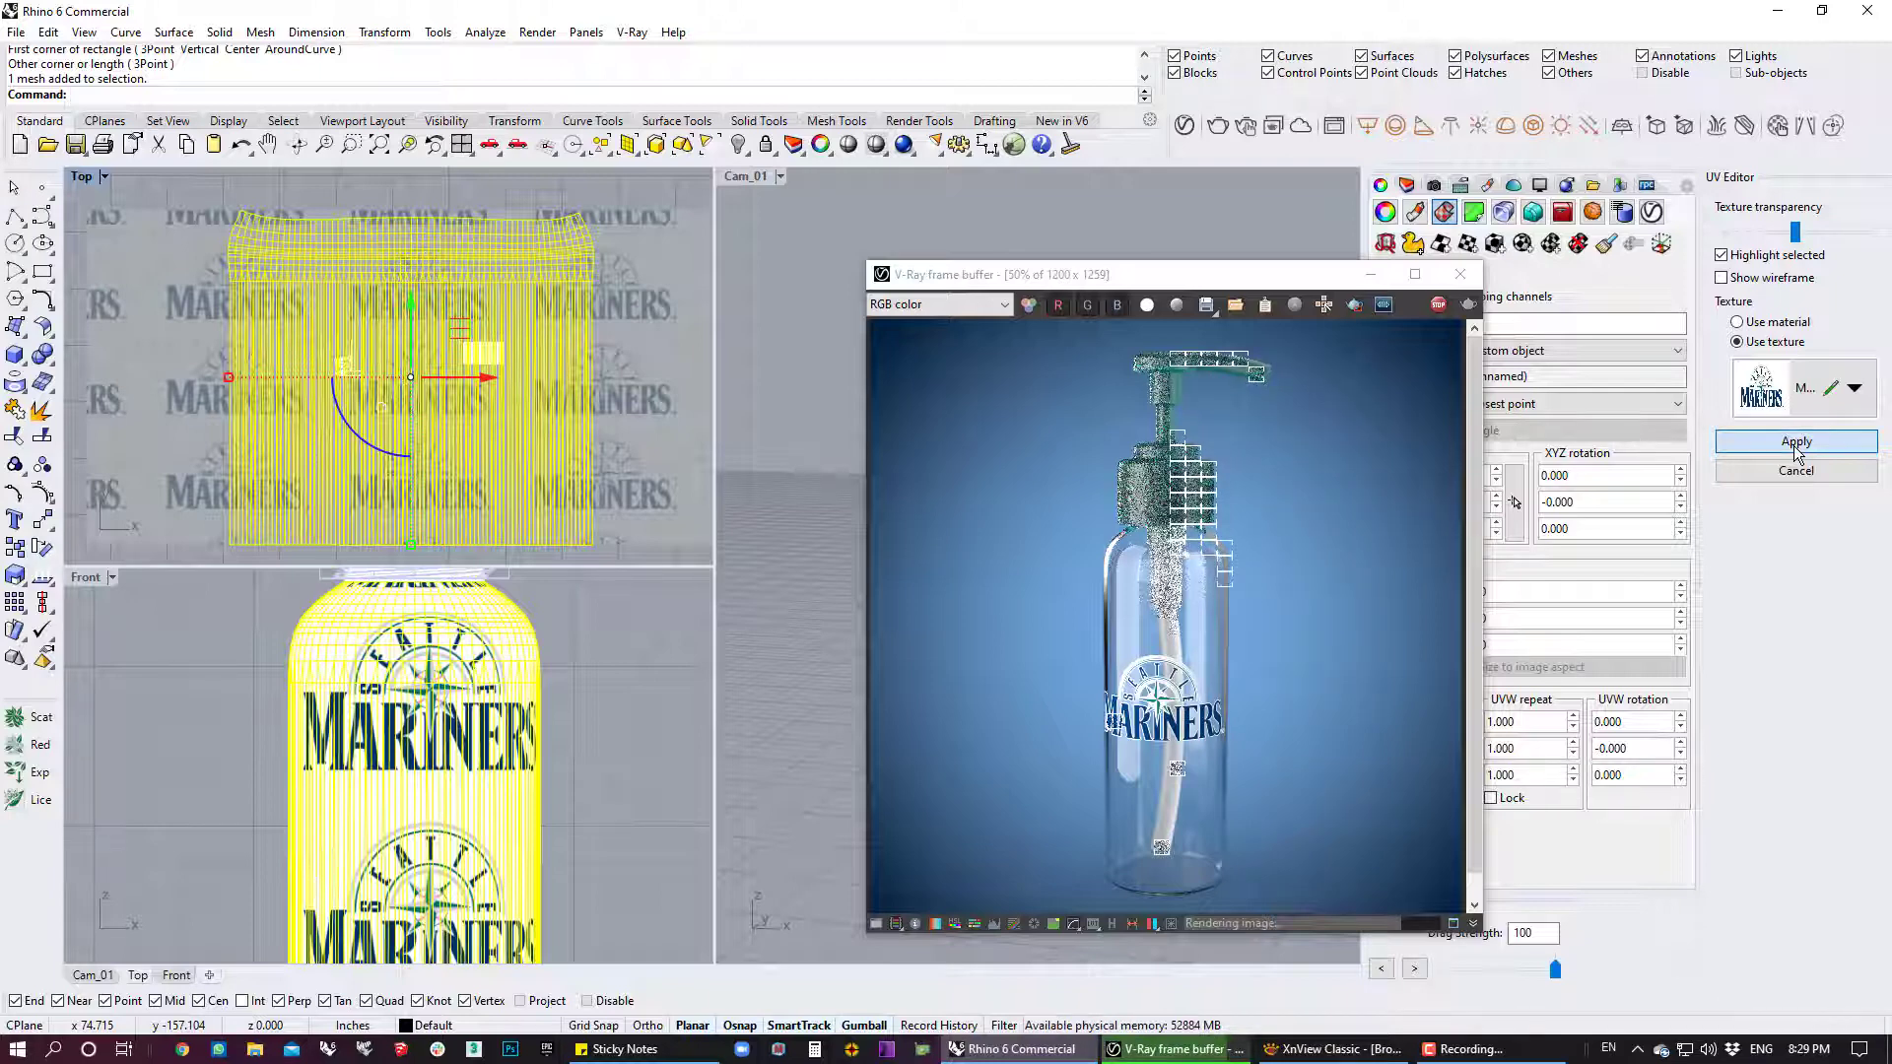
left_click_drag(1143, 283, 670, 171)
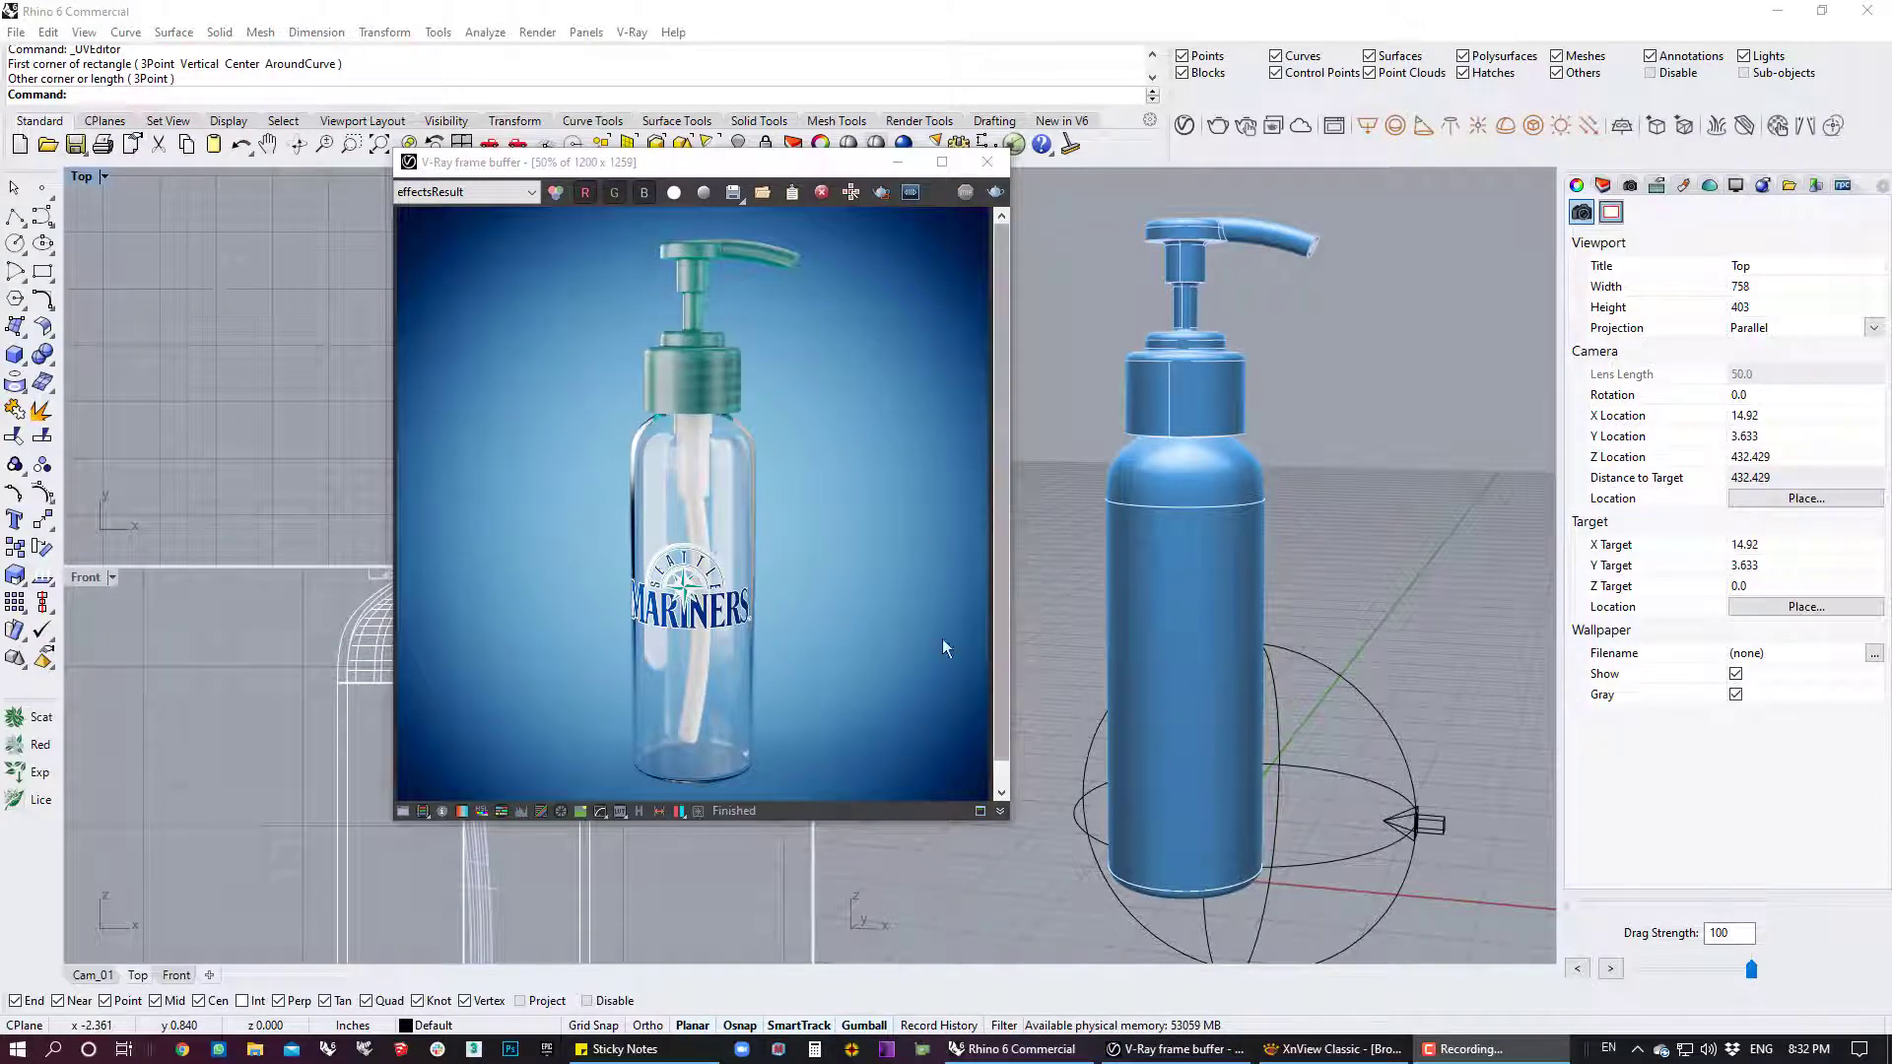
Maximize the frame buffer and inspect the logo decal and transparent bottle in the finished render at 100%
left_click(942, 161)
scroll(950, 490, "up", 1)
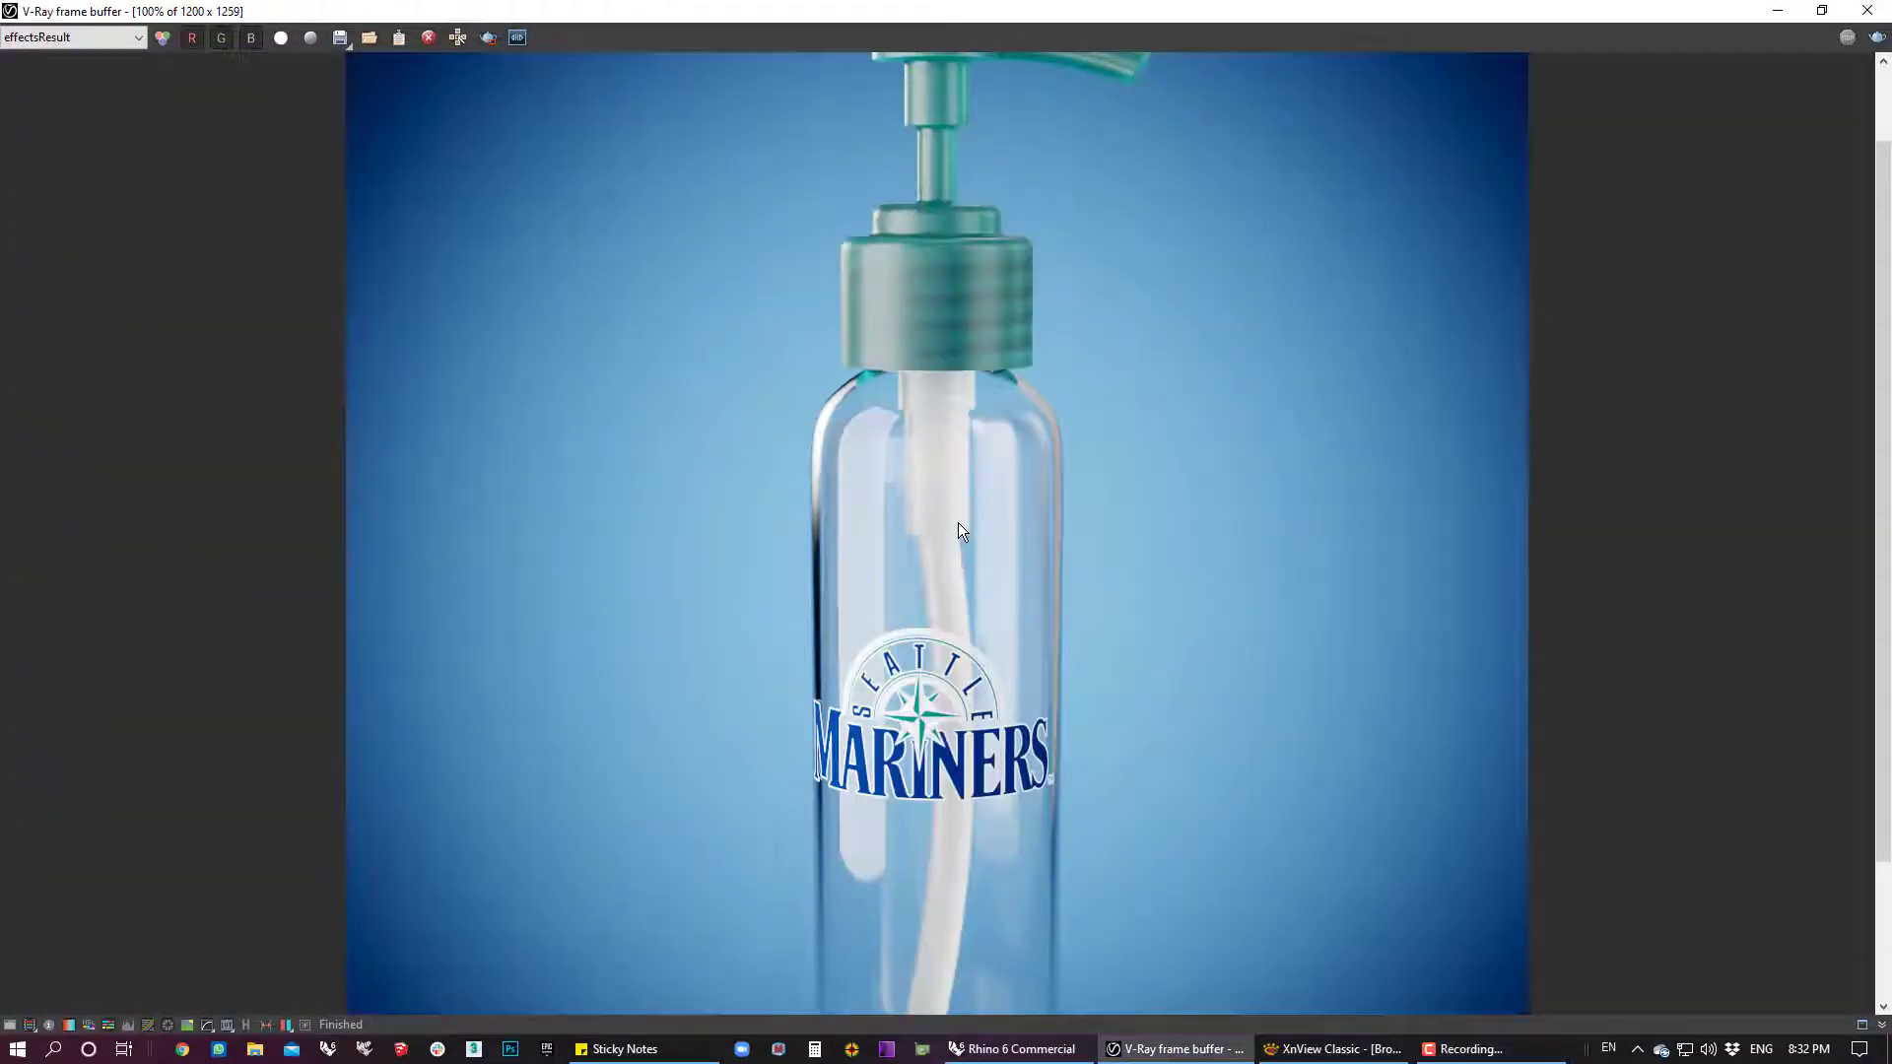
middle_click_drag(972, 648, 940, 589)
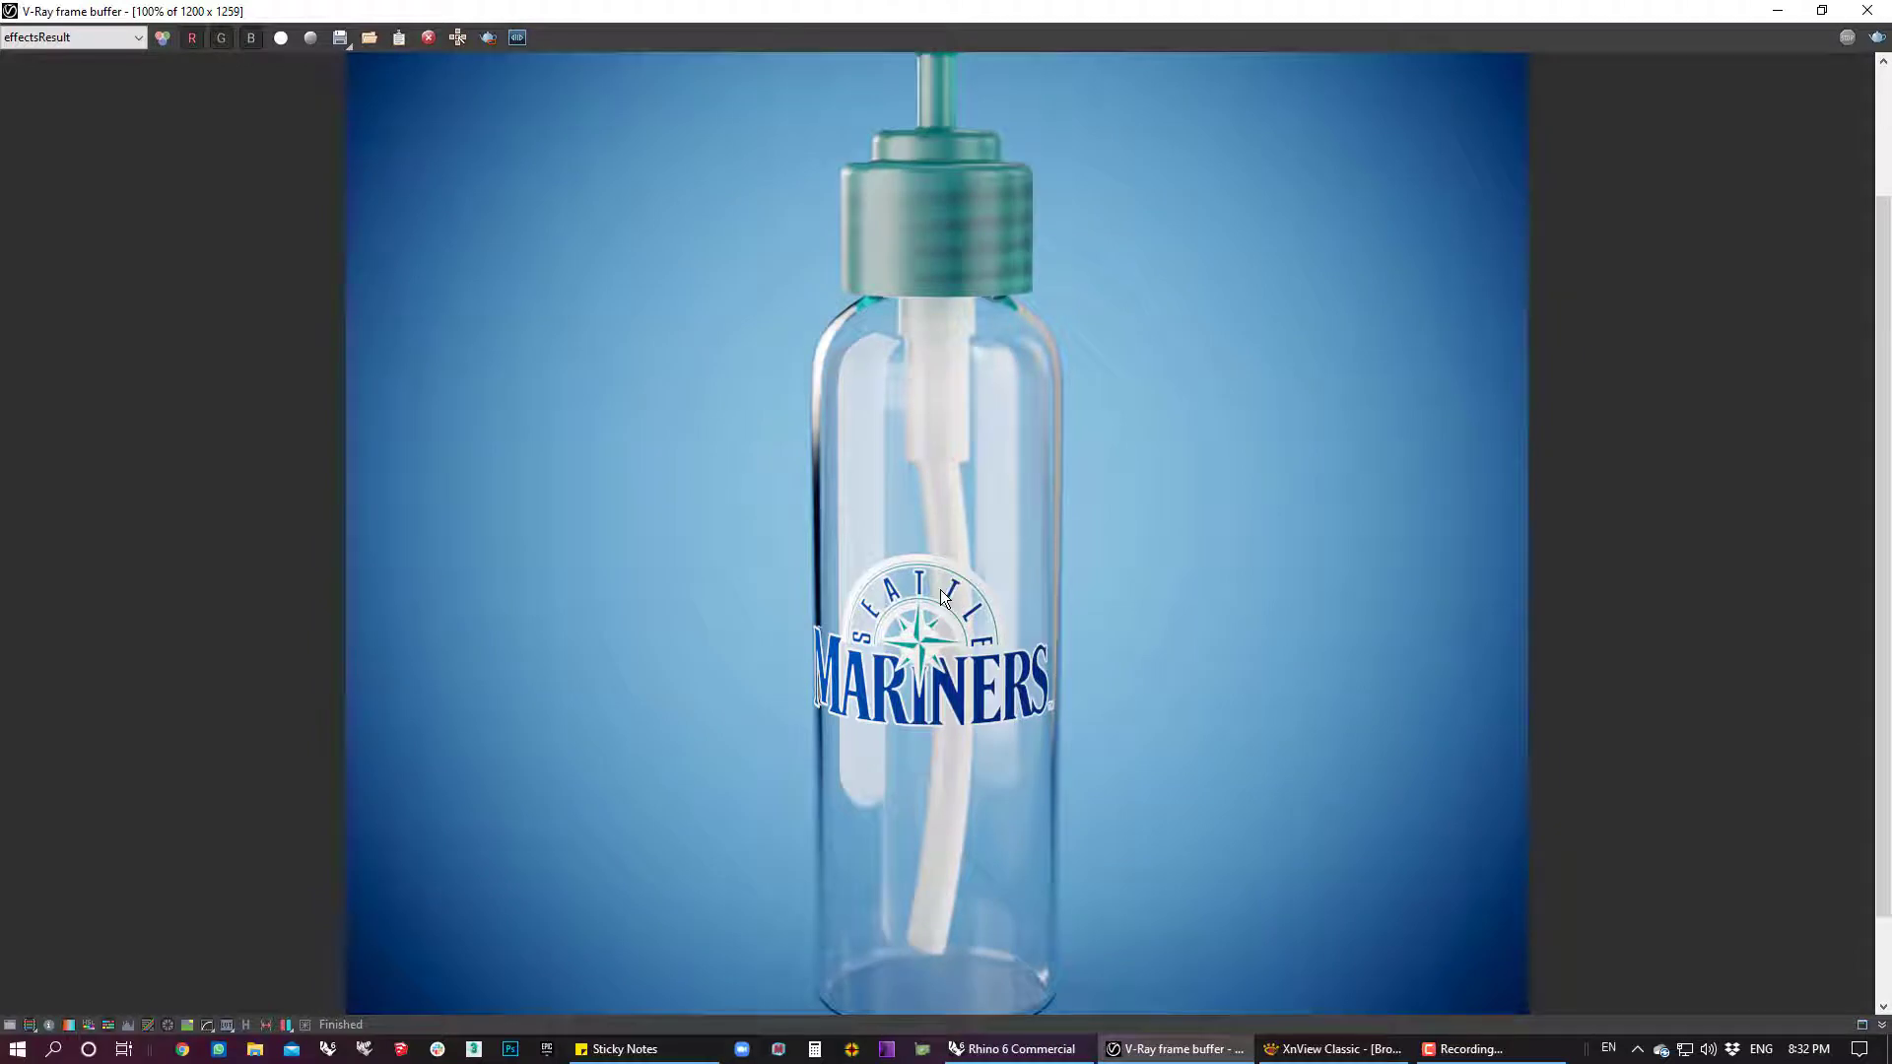
scroll(940, 588, "down", 1)
scroll(940, 587, "up", 1)
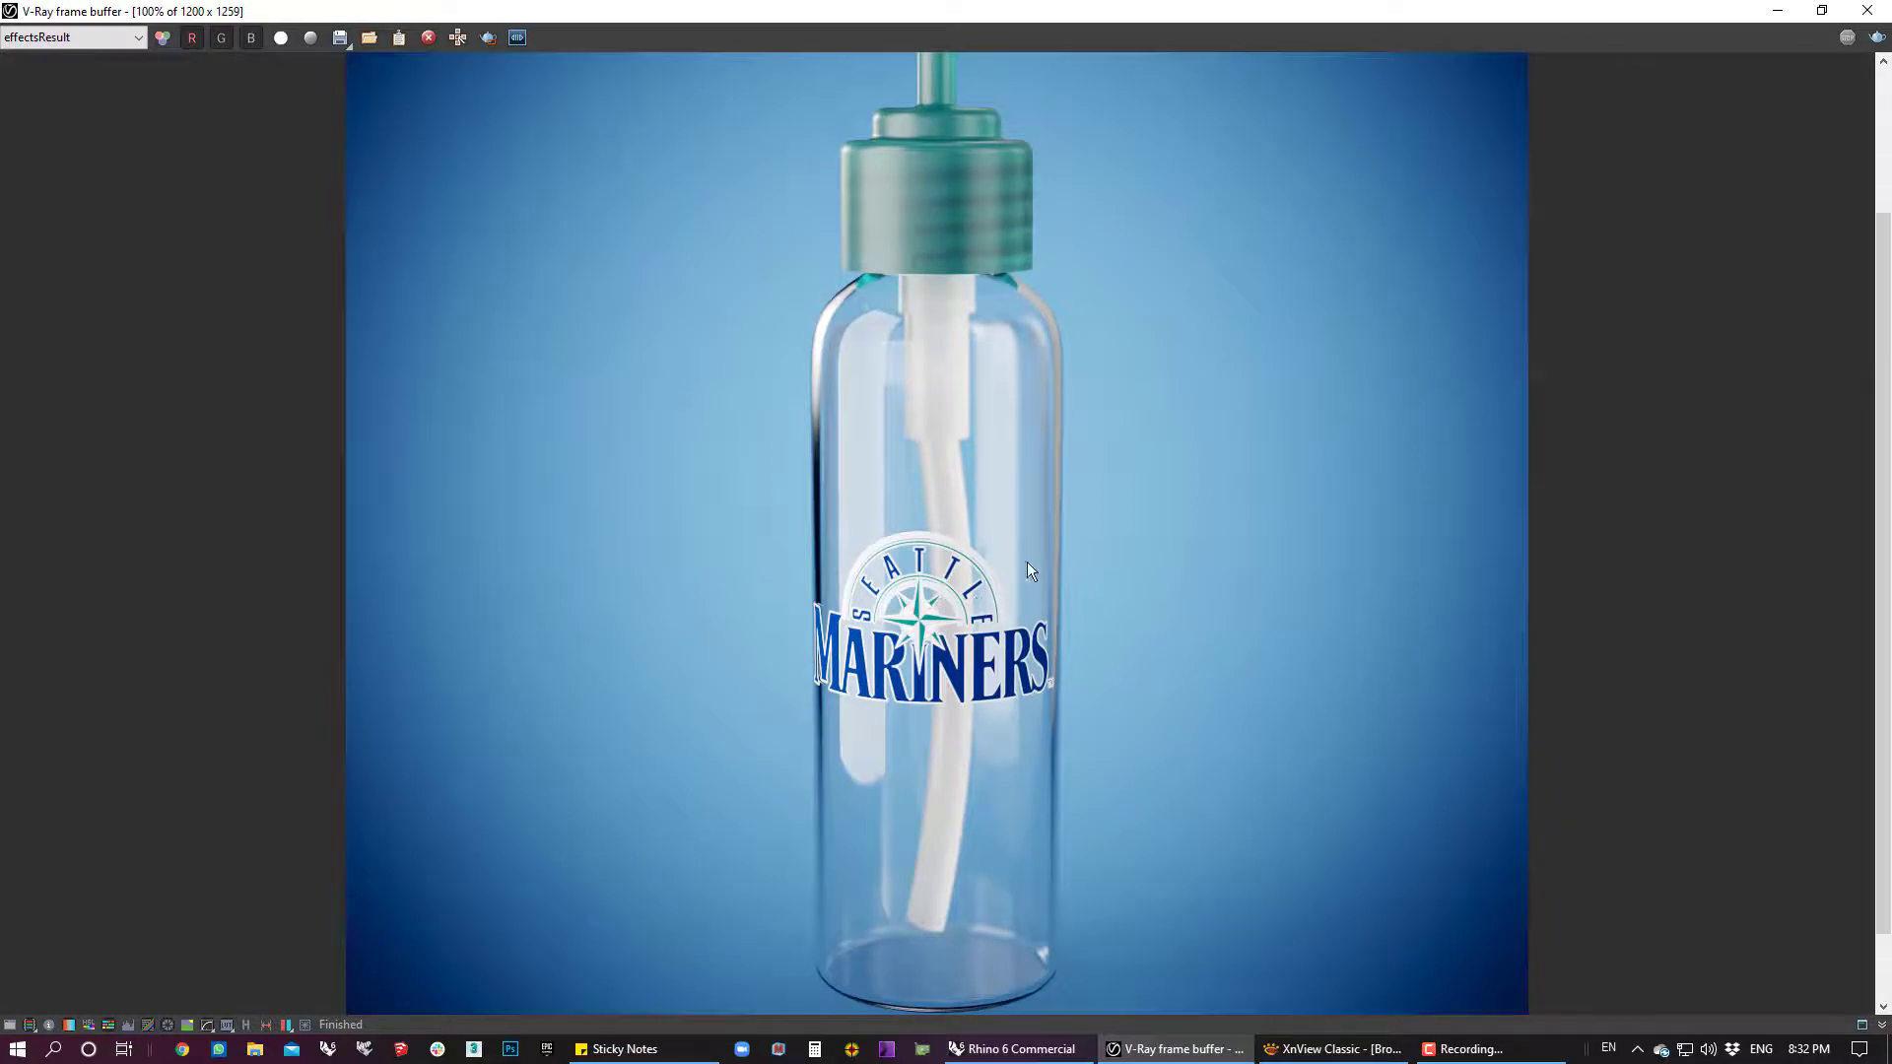